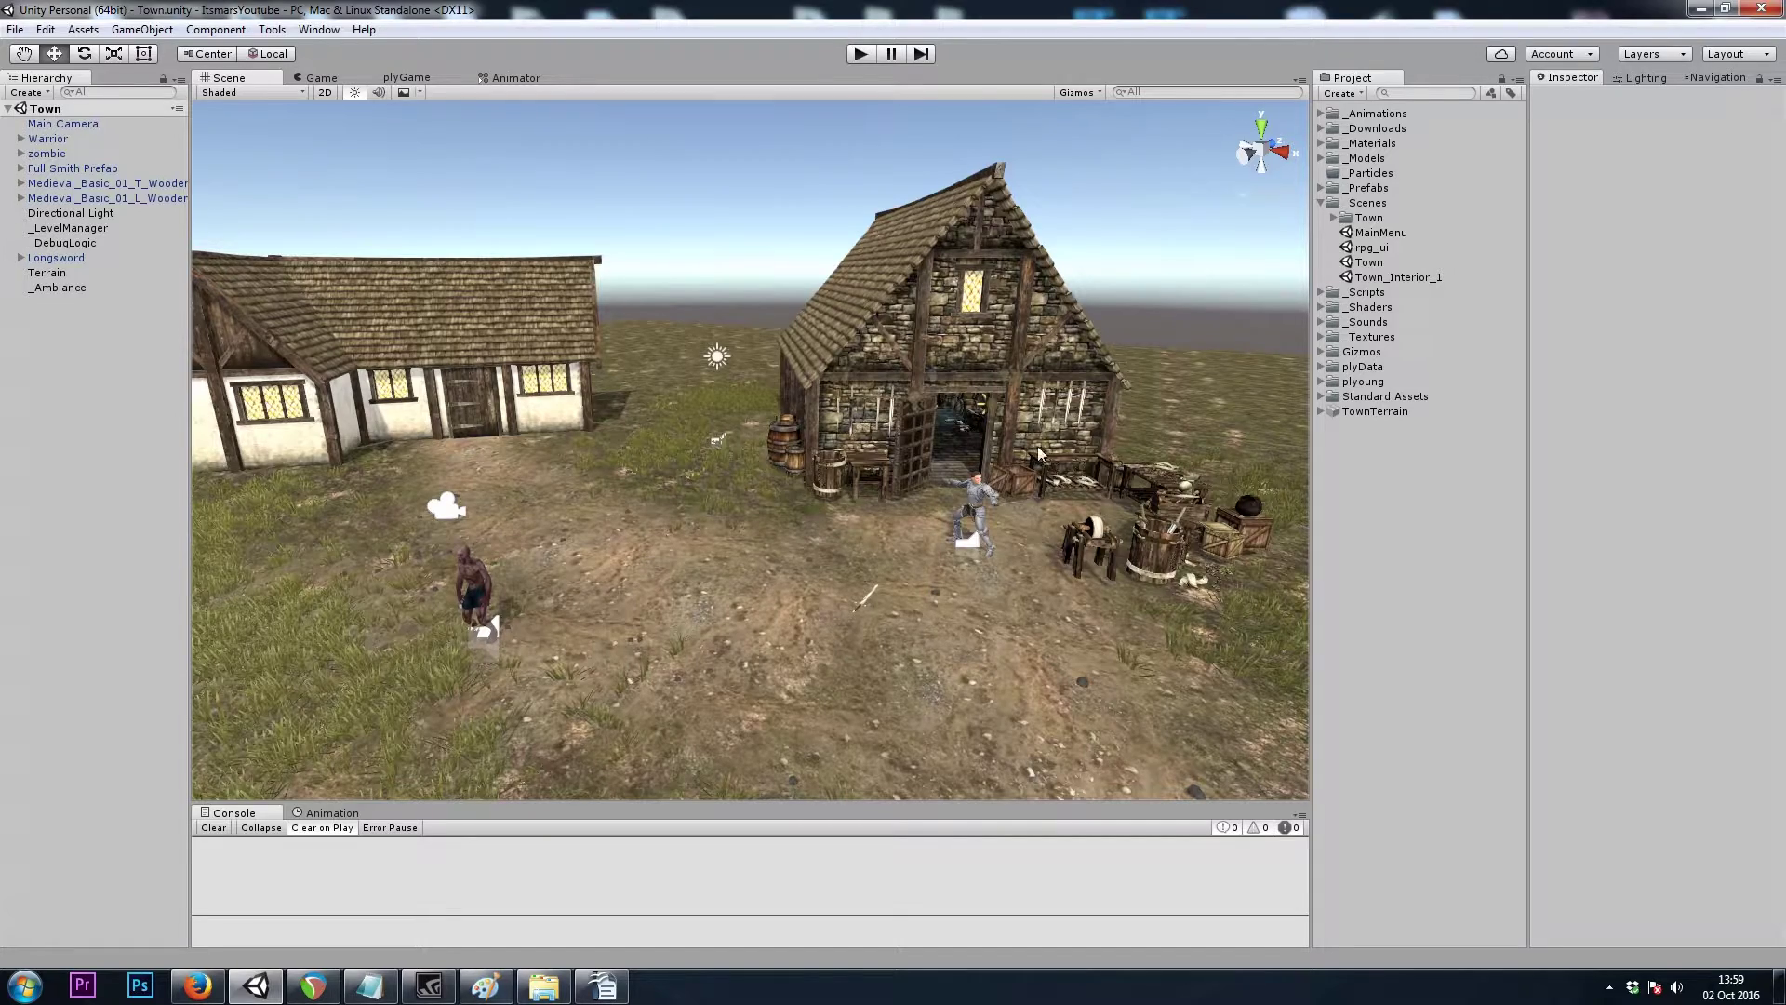
# Switch to the scenes.png diagram in Paint and examine the main menu scene and the town scene it leads to
pyautogui.moveTo(1037, 448); pyautogui.dragTo(972, 458, button='right')
pyautogui.press('w')
pyautogui.hotkey('alt', 'Tab')
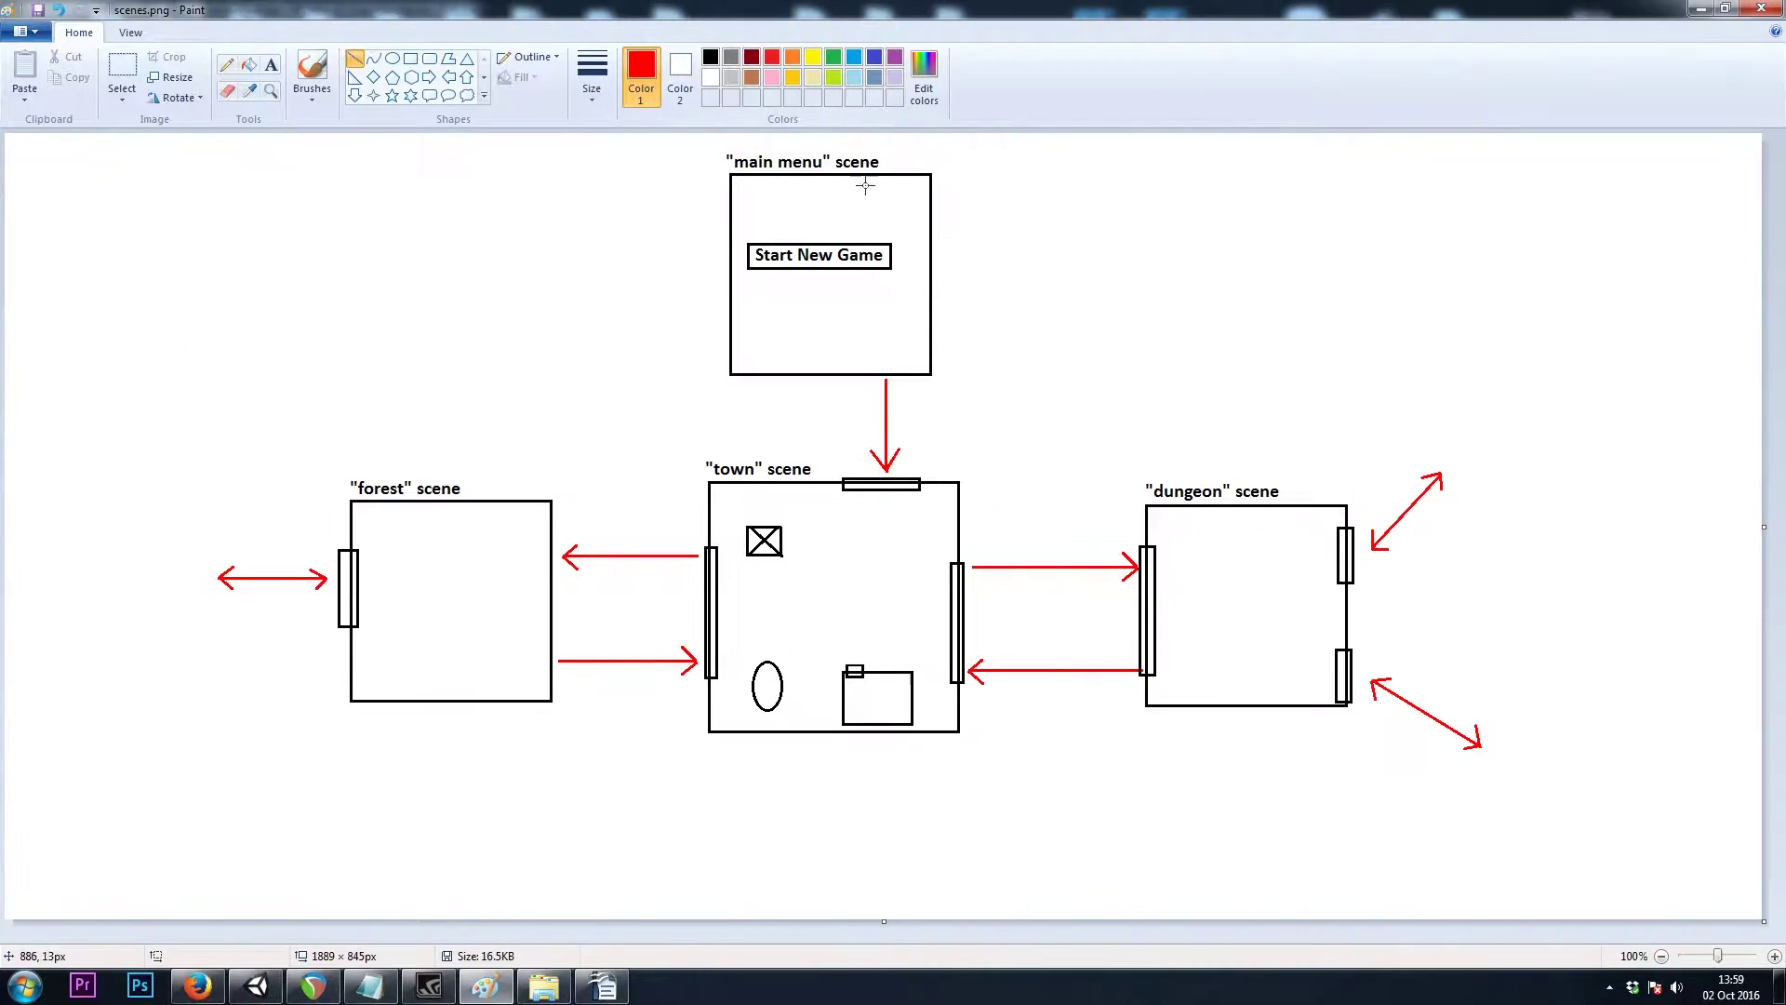
pyautogui.keyDown('ctrl'); pyautogui.scroll(1, 1096, 275); pyautogui.keyUp('ctrl')
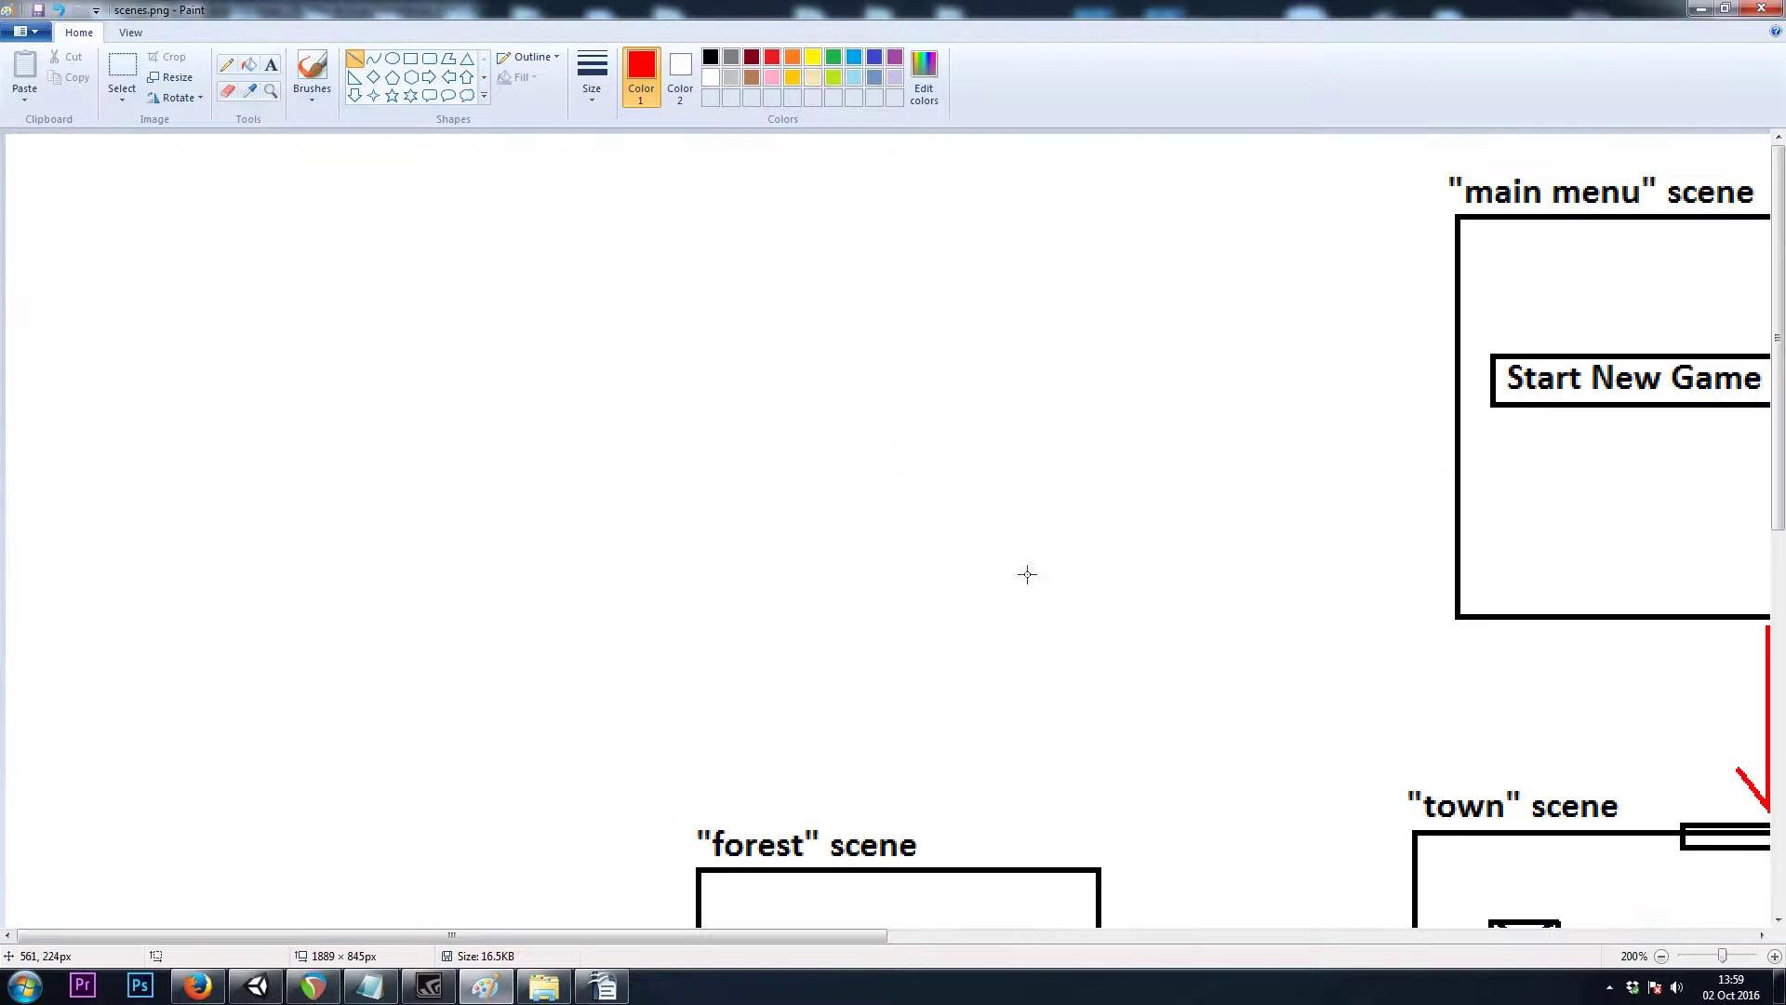
pyautogui.moveTo(718, 936); pyautogui.dragTo(1146, 938)
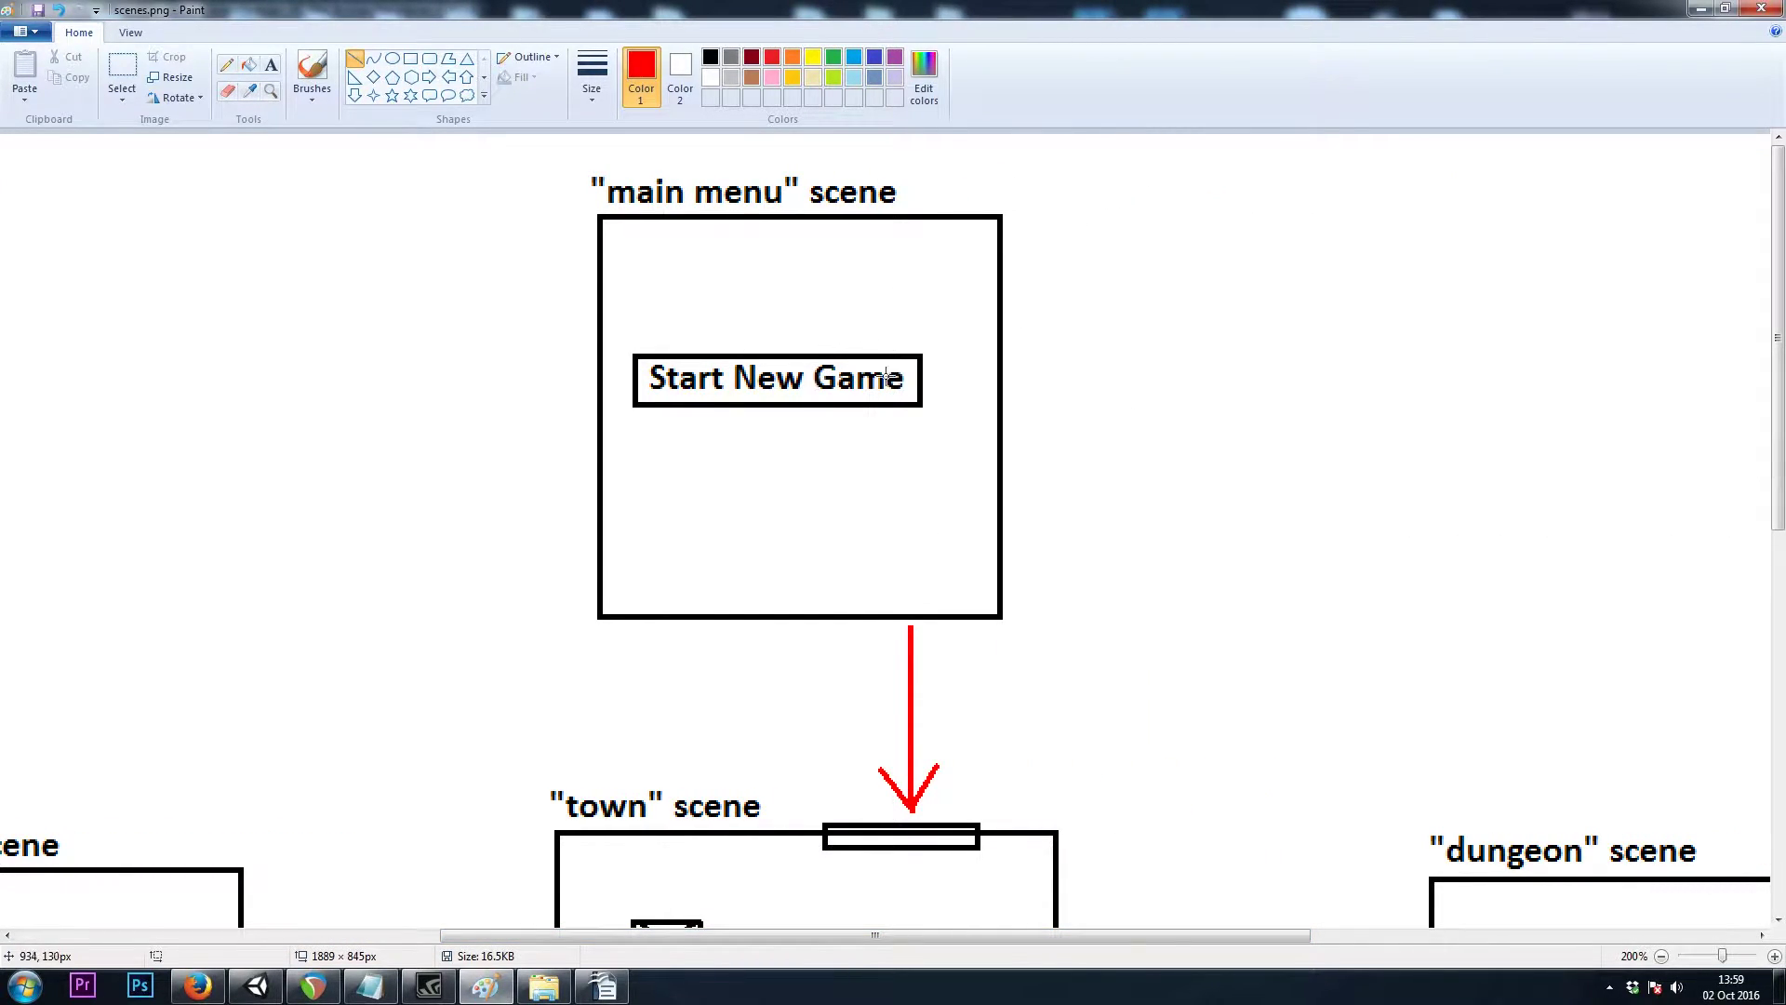
pyautogui.scroll(-6, 967, 372)
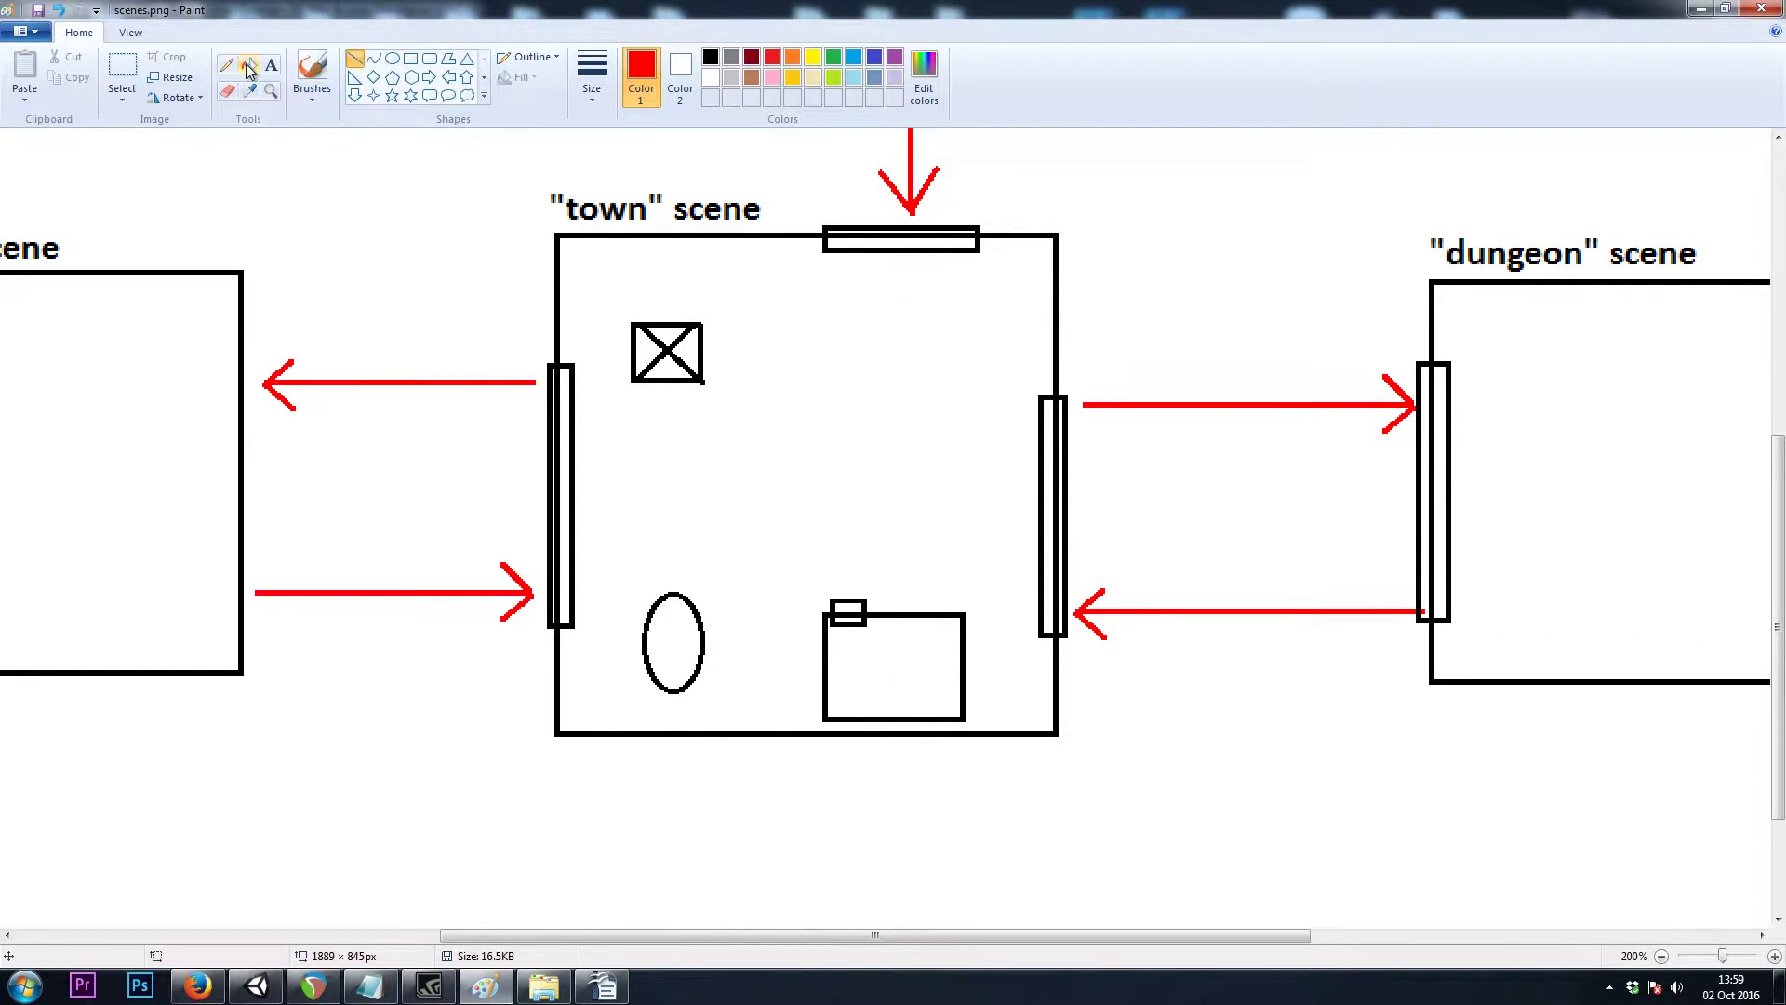
# Draw a dark red circle with solid fill just inside the town scene's upper entrance, using dark red for both colors
pyautogui.click(752, 57)
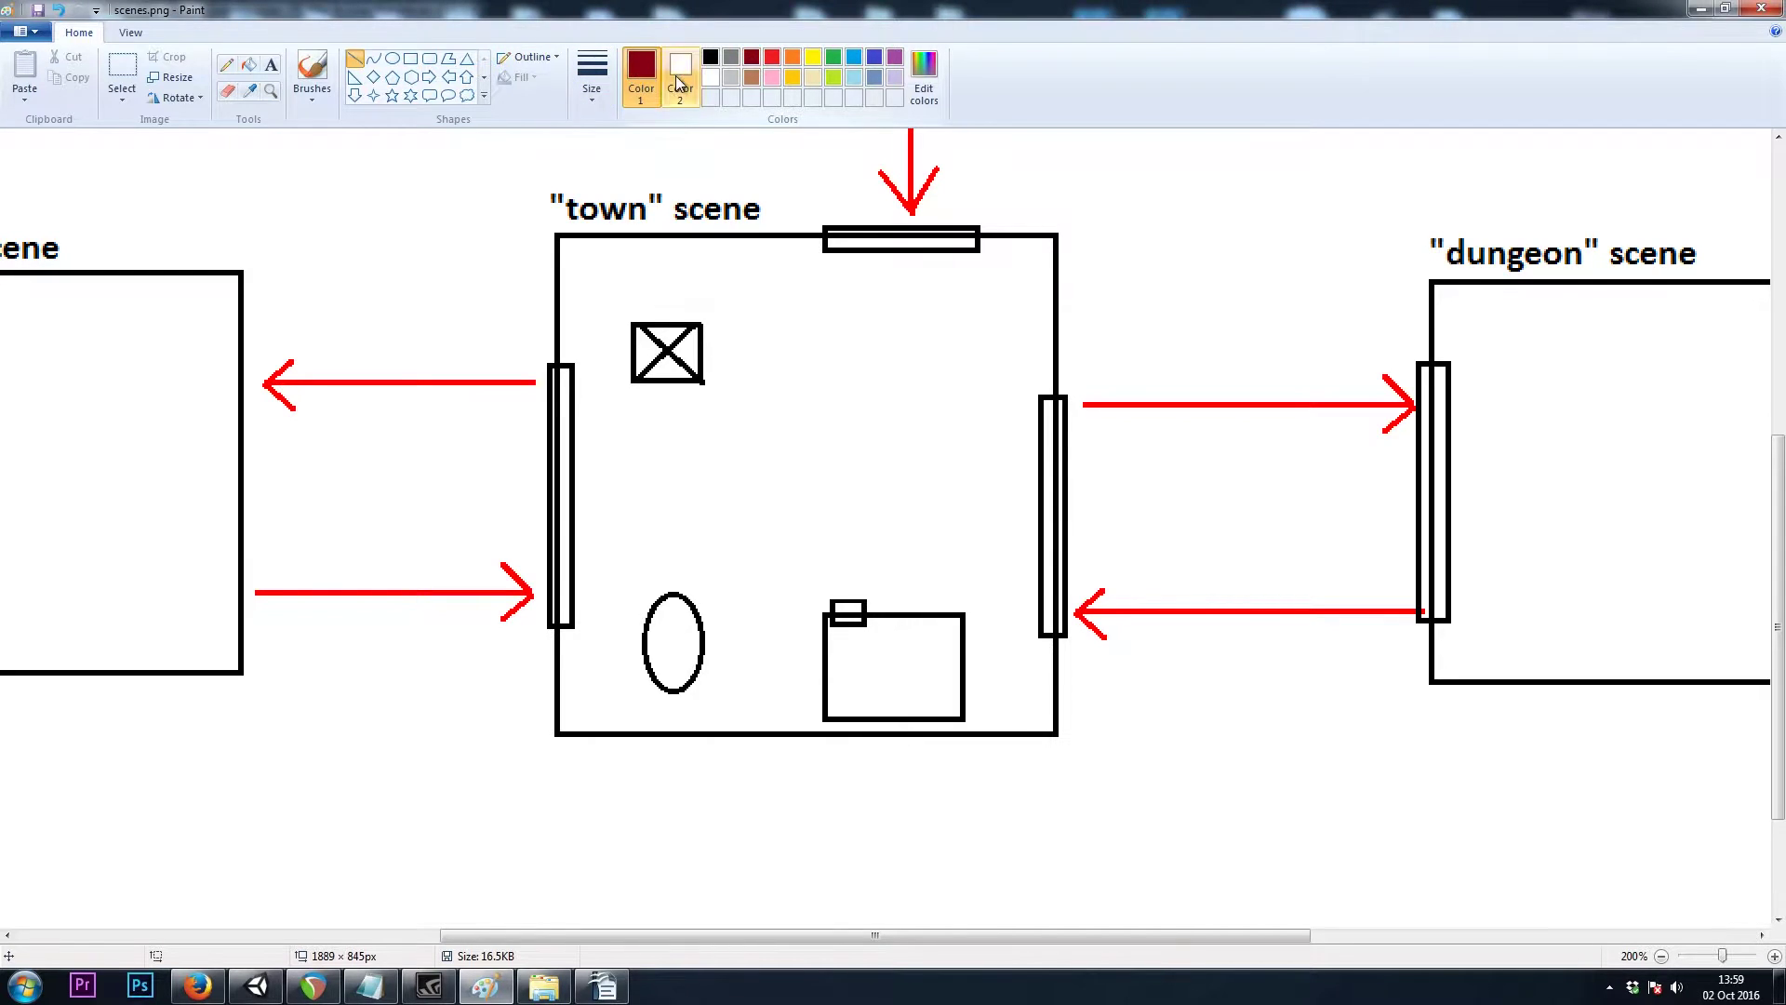
pyautogui.click(680, 70)
pyautogui.rightClick(753, 60)
pyautogui.click(751, 58)
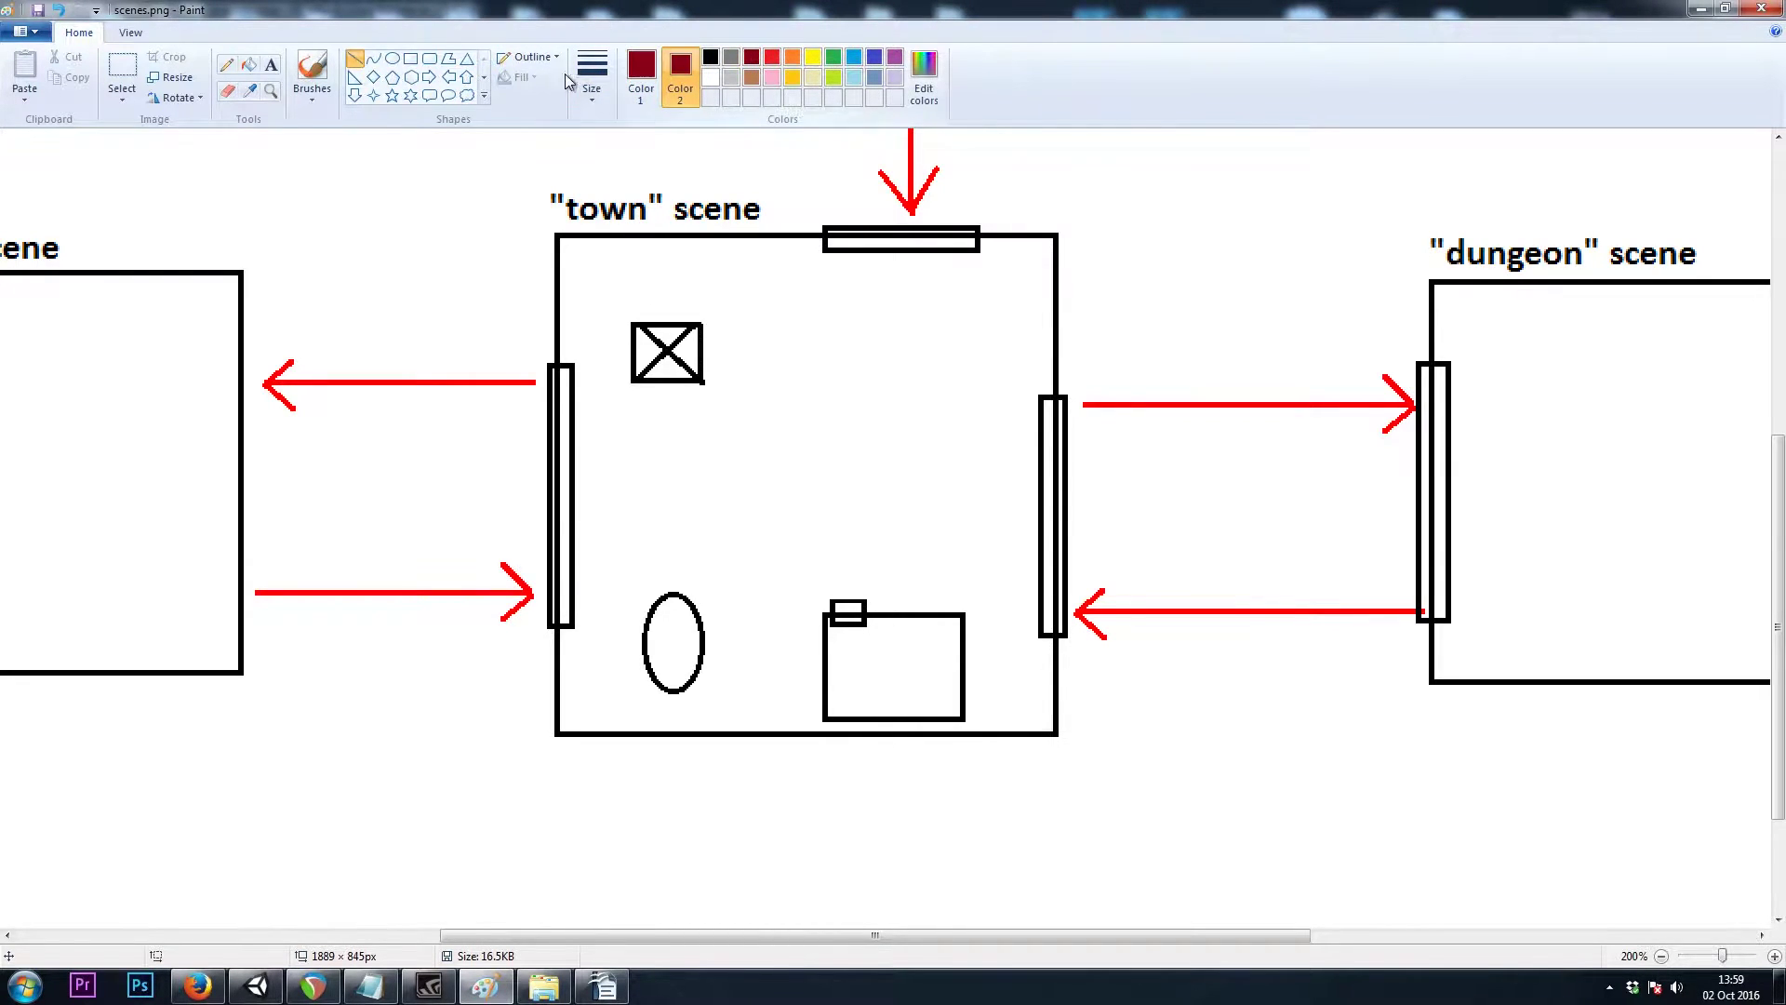
pyautogui.click(392, 57)
pyautogui.click(521, 78)
pyautogui.click(546, 120)
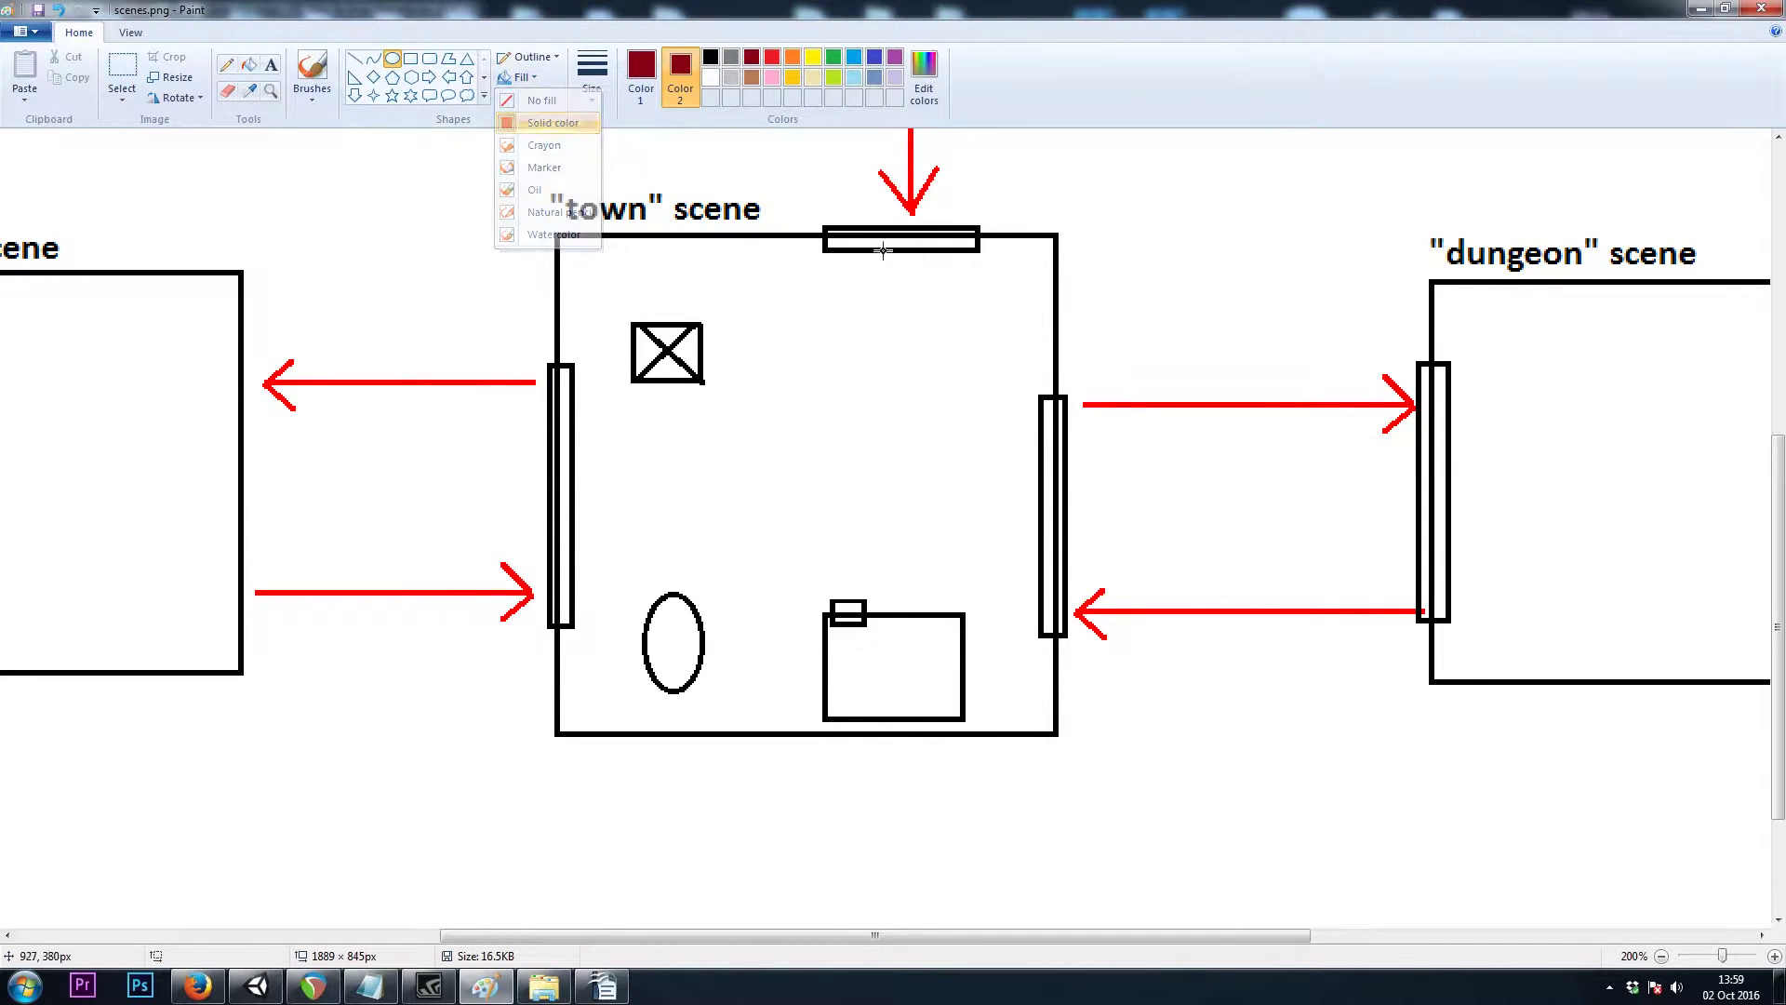
pyautogui.moveTo(896, 262); pyautogui.dragTo(927, 291)
pyautogui.click(923, 350)
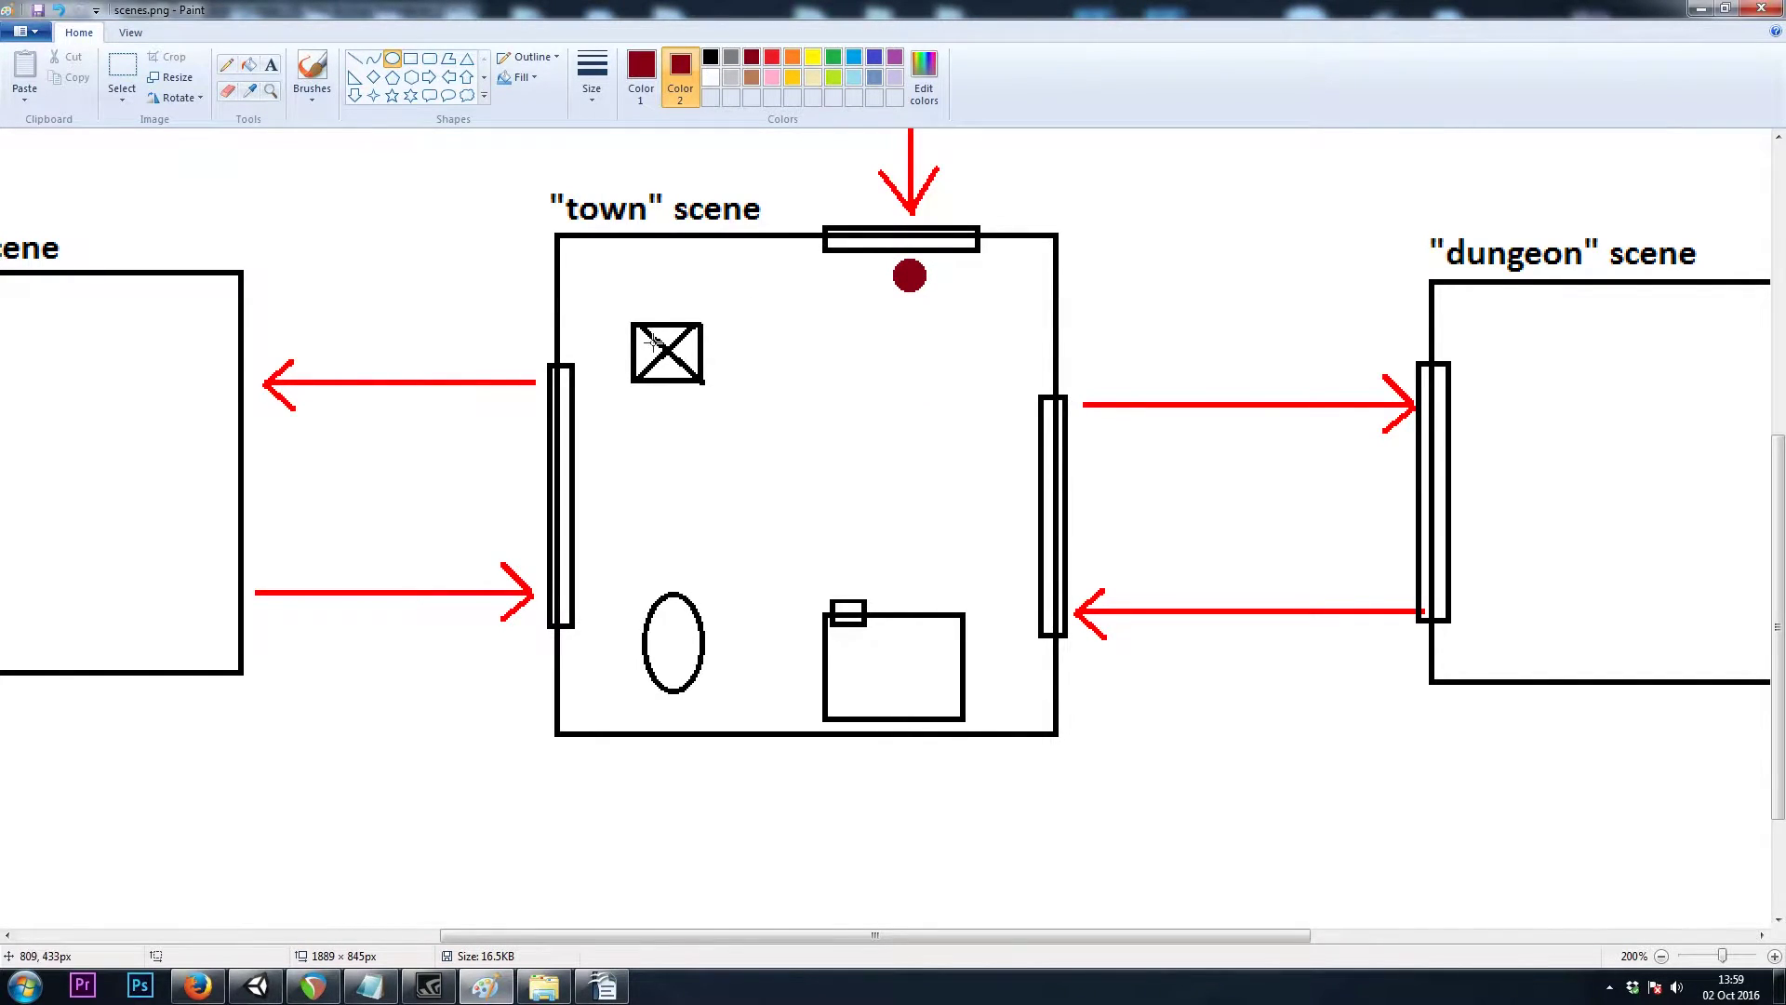
# Mark the crossed square, the oval and the small house's door in the town scene with dark red dots about 10 px wide
pyautogui.moveTo(710, 351); pyautogui.dragTo(727, 368)
pyautogui.moveTo(713, 601); pyautogui.dragTo(723, 612)
pyautogui.moveTo(839, 572); pyautogui.dragTo(856, 587)
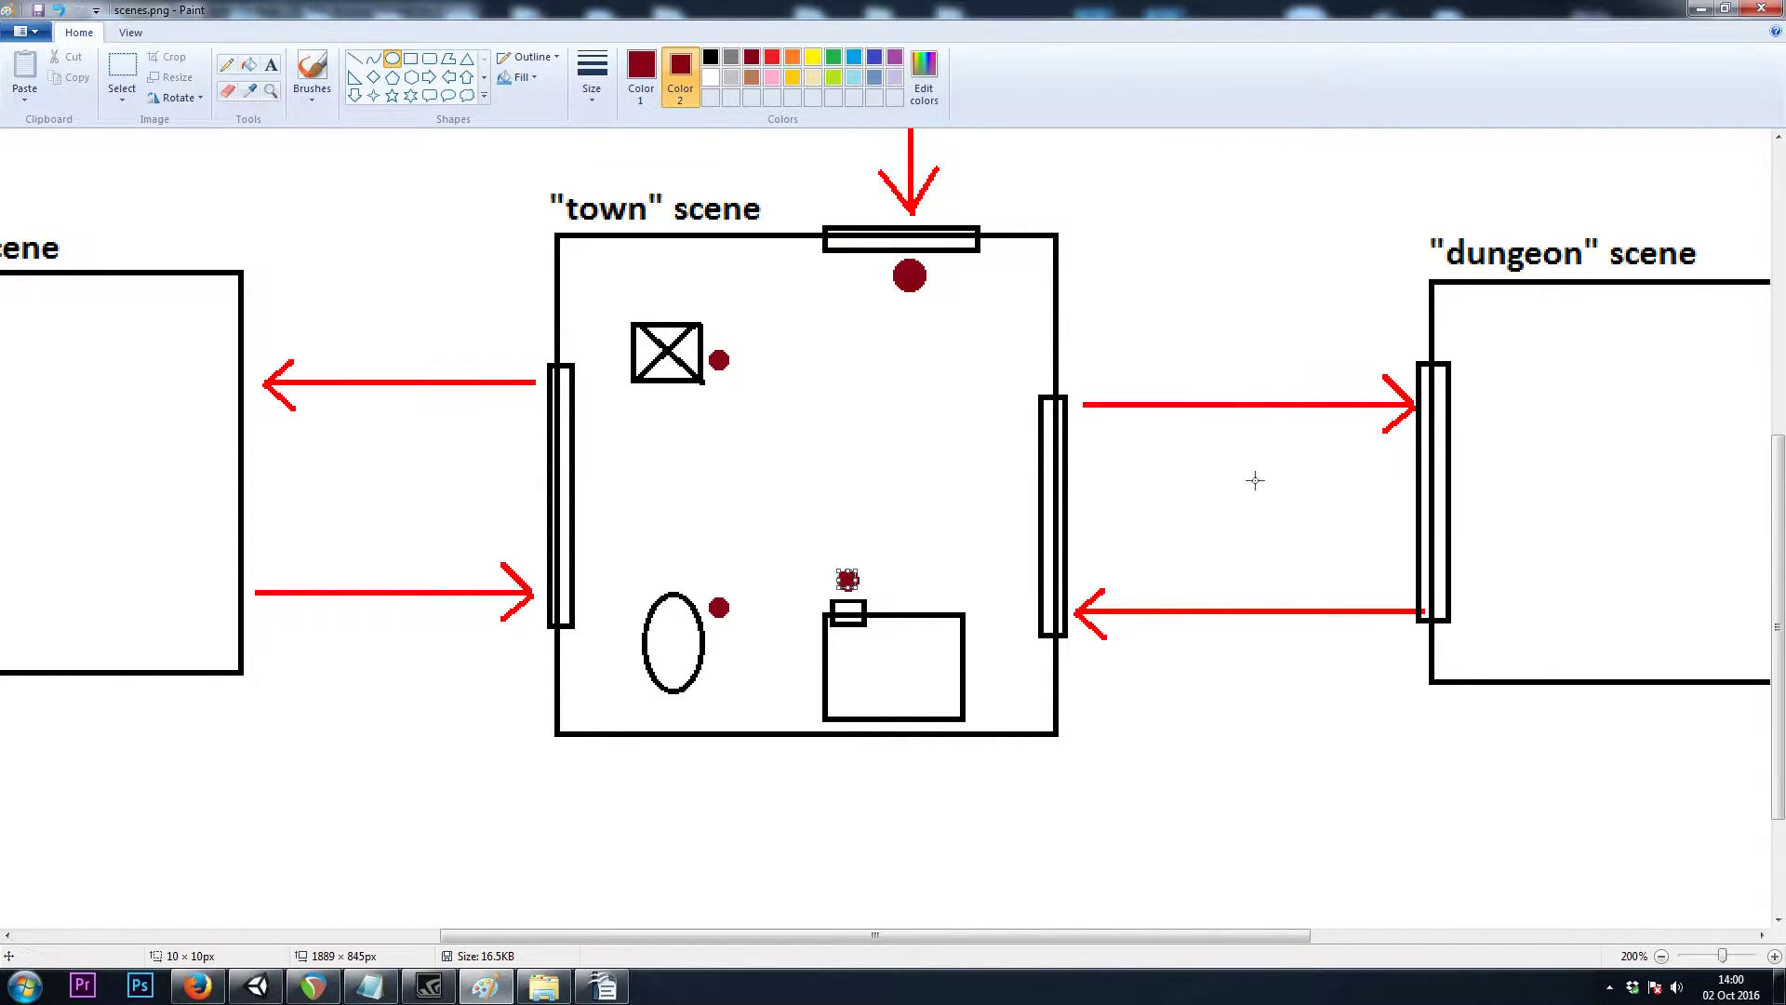
# Add dark red dots inside the town scene's dungeon-side entrance, about 17 px wide, and its forest-side entrance, about 12 px wide
pyautogui.moveTo(1006, 620); pyautogui.dragTo(1035, 651)
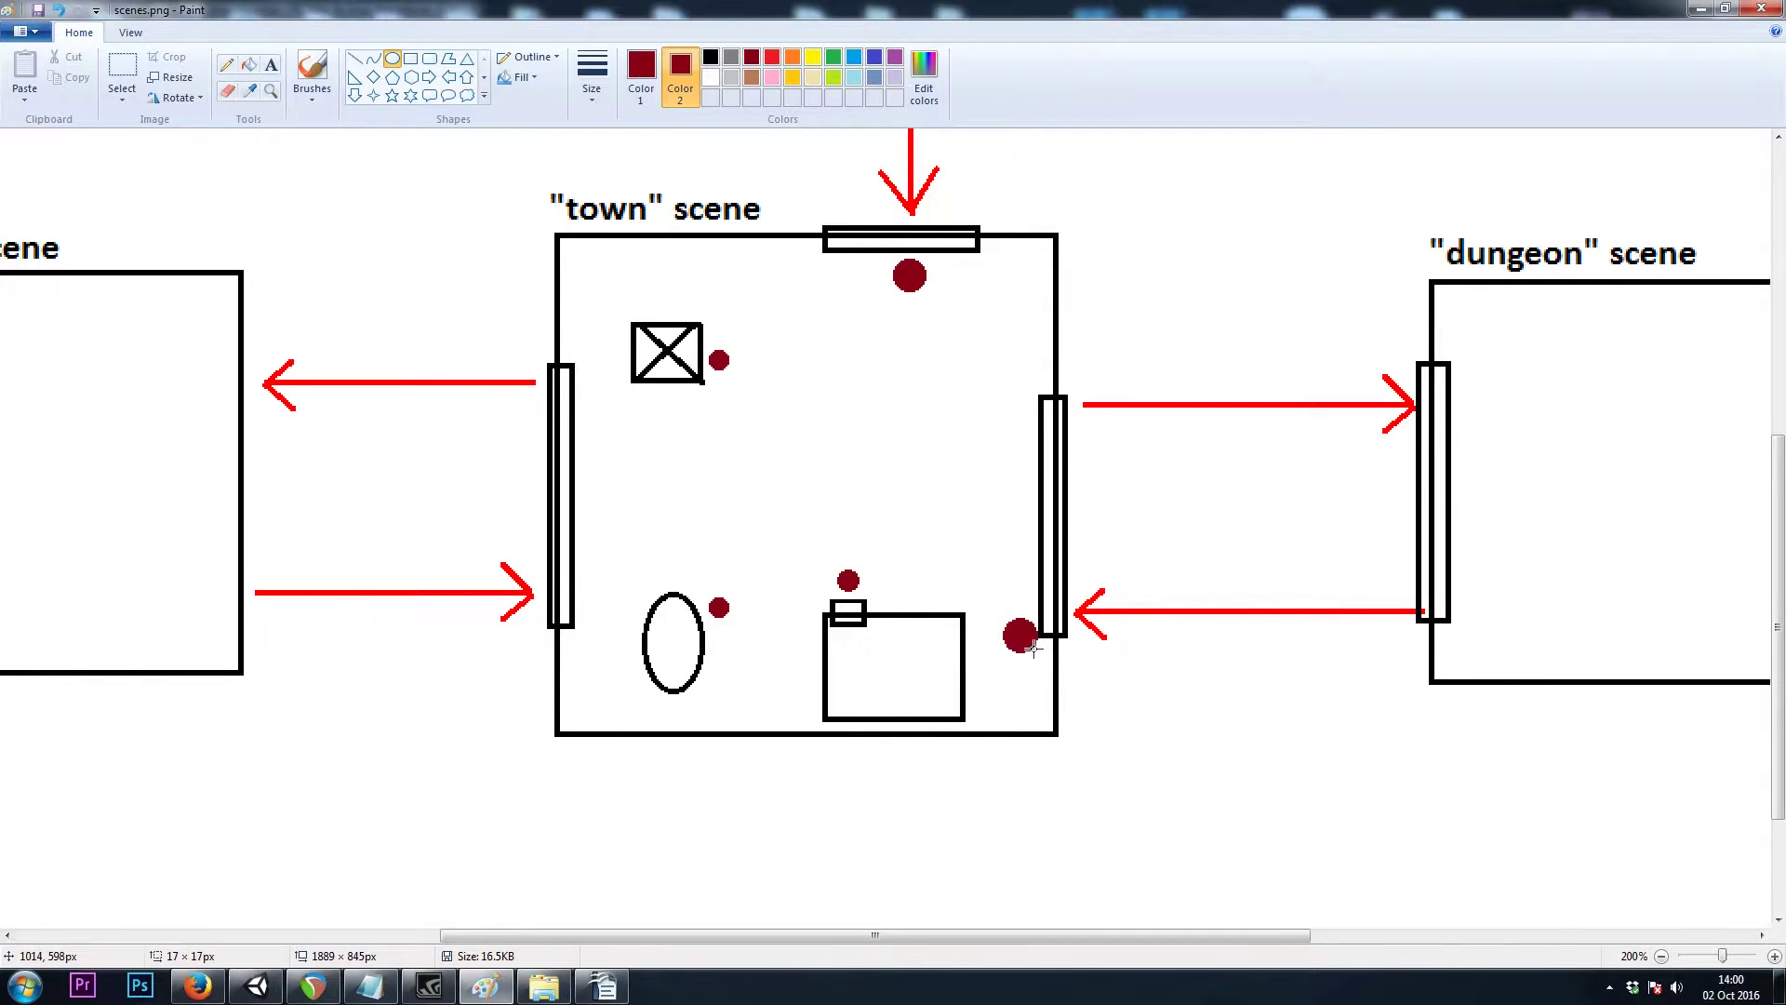
pyautogui.moveTo(1074, 935); pyautogui.dragTo(983, 936)
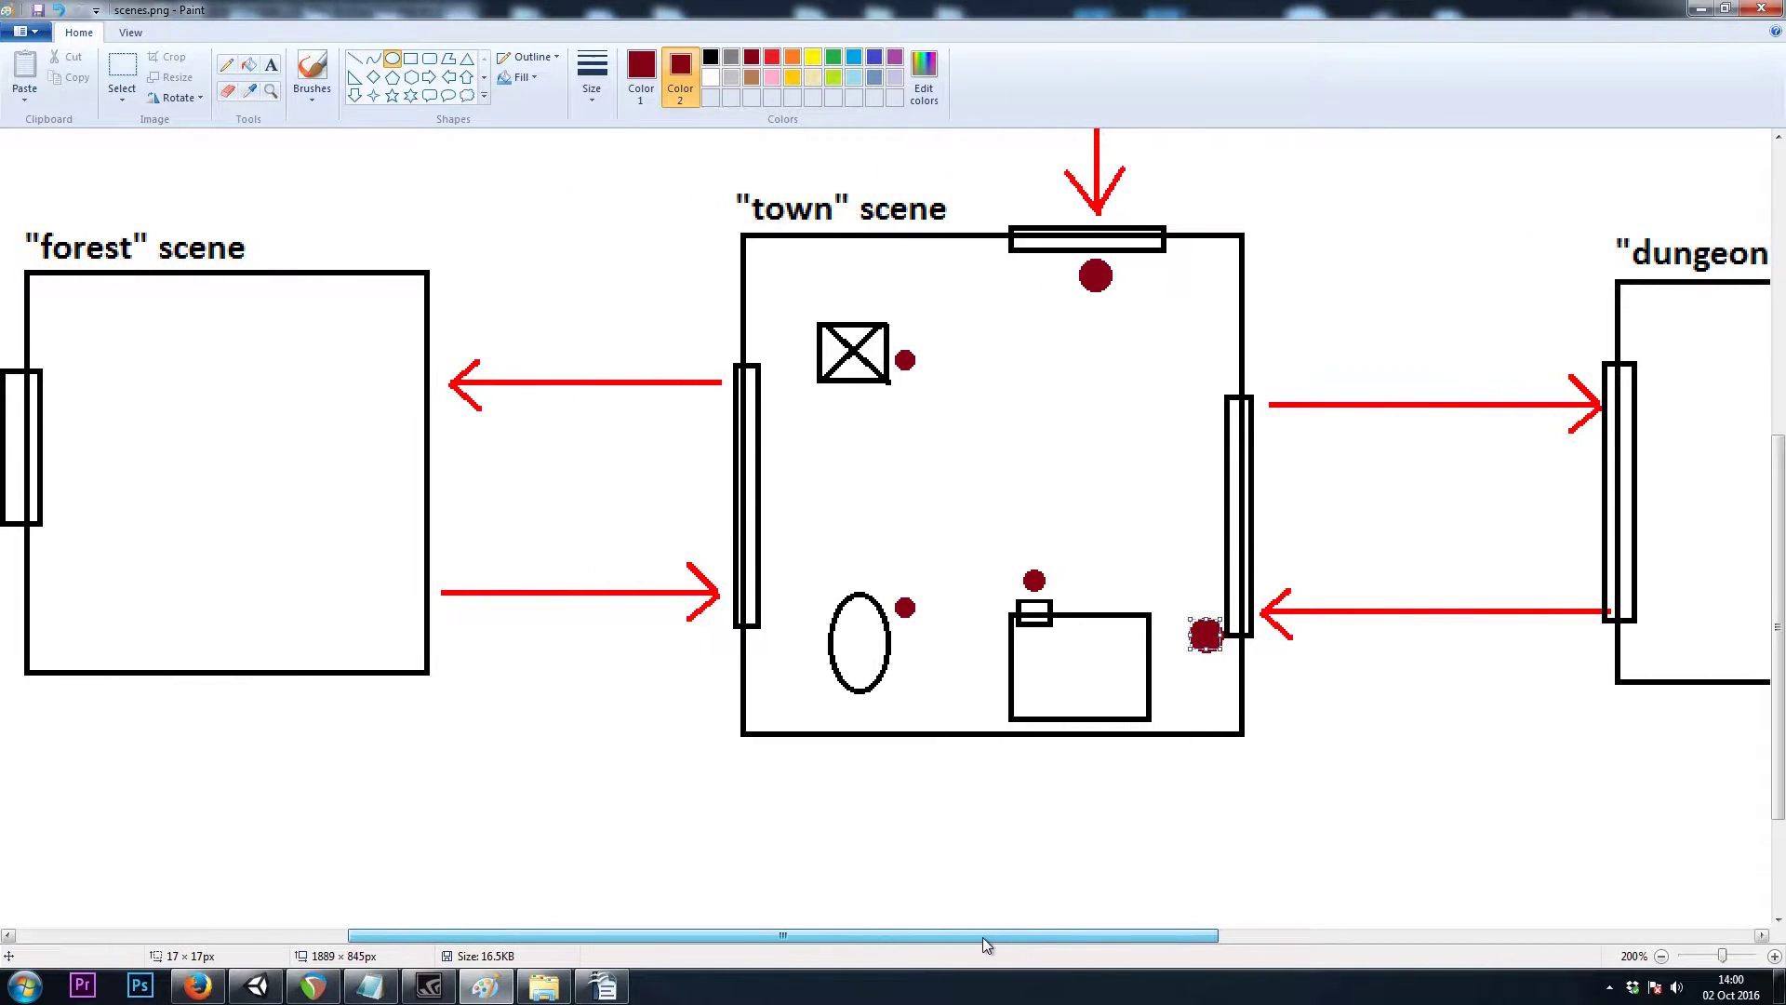
pyautogui.moveTo(768, 570); pyautogui.dragTo(796, 596)
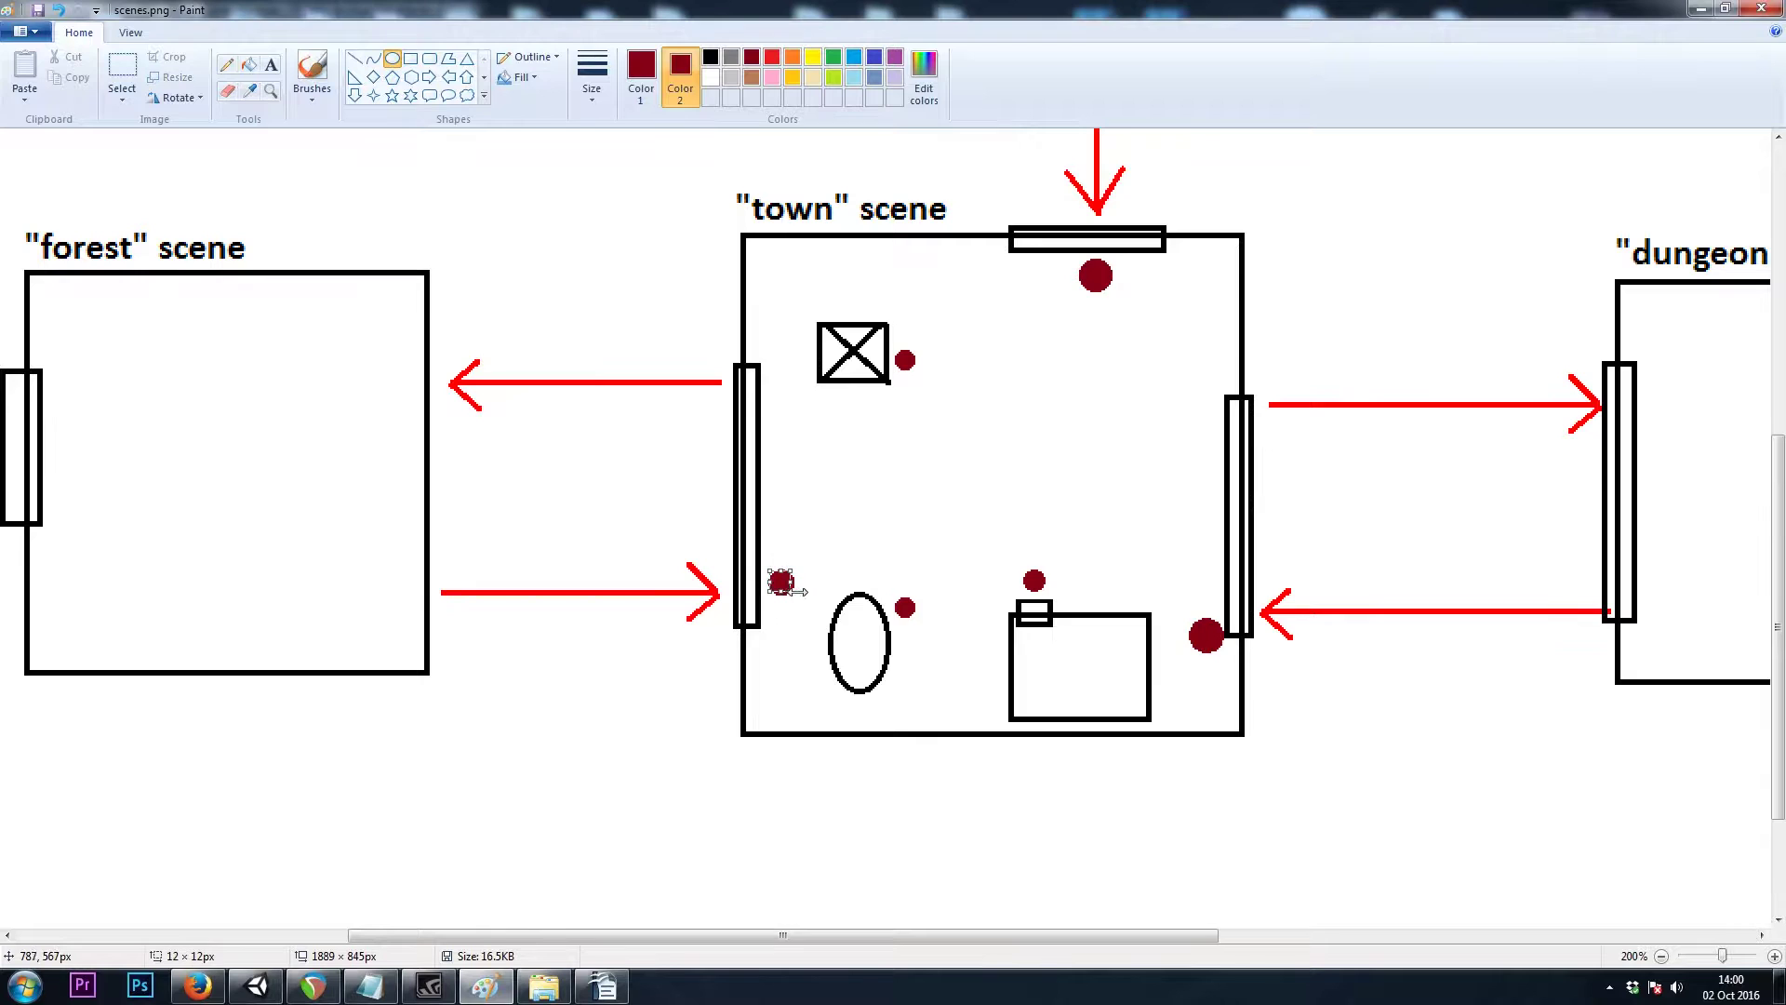
pyautogui.click(920, 394)
pyautogui.moveTo(953, 20)
pyautogui.mouseDown()
pyautogui.moveTo(1040, 941)
pyautogui.moveTo(1016, 962)
pyautogui.moveTo(944, 2)
pyautogui.mouseUp()
# Draw larger dark red circles over the town scene's dots at the main menu entrance, the dungeon-side entrance and the house door
pyautogui.keyDown('ctrl'); pyautogui.scroll(-1, 979, 522); pyautogui.keyUp('ctrl')
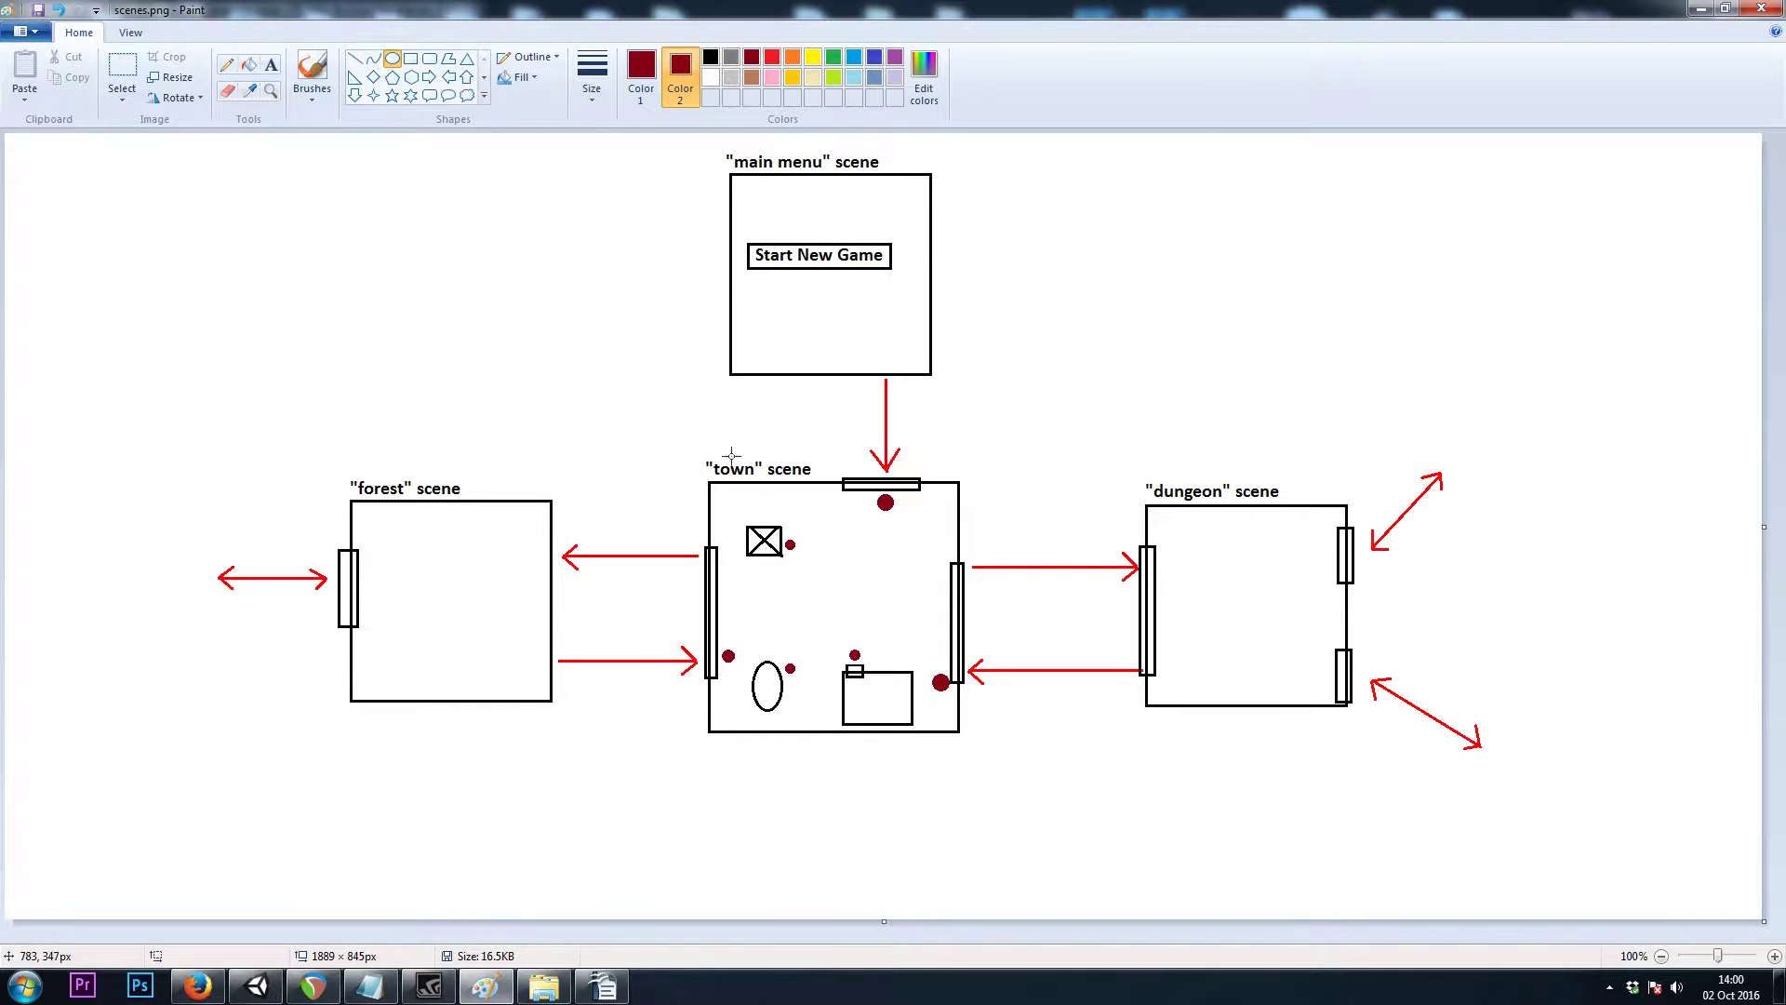
pyautogui.keyDown('ctrl'); pyautogui.scroll(1, 853, 479); pyautogui.keyUp('ctrl')
pyautogui.scroll(-5, 897, 561)
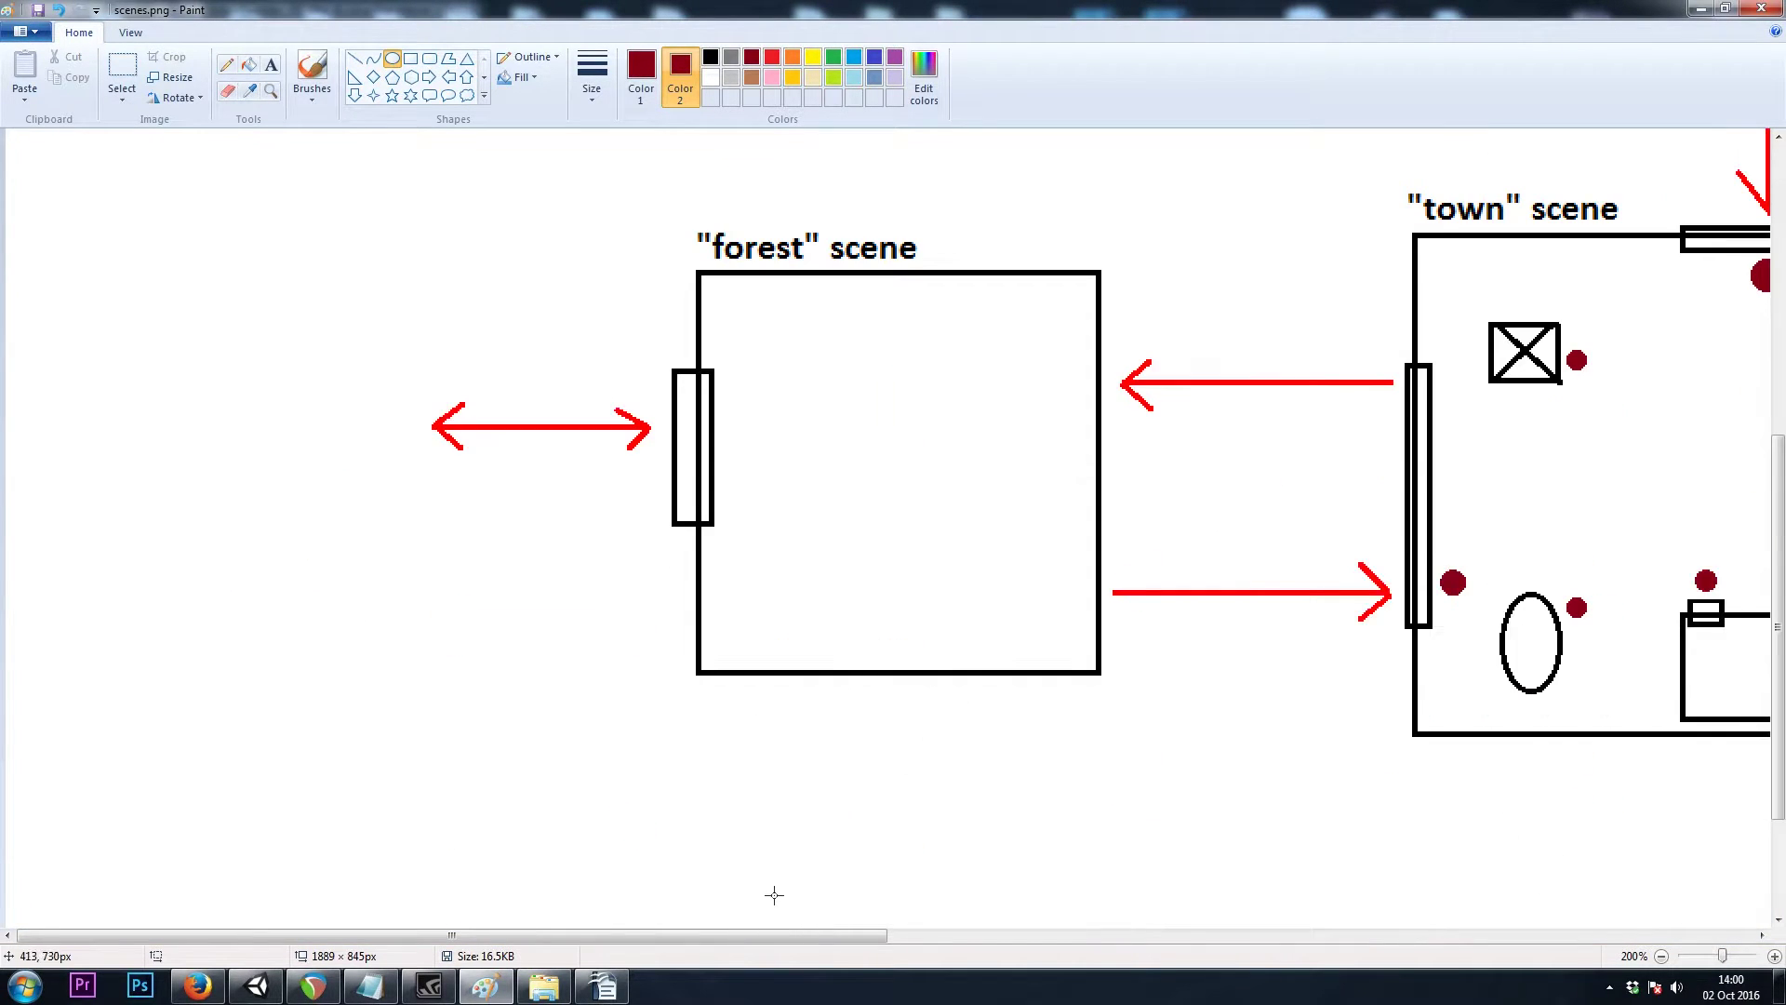
pyautogui.moveTo(776, 936); pyautogui.dragTo(1235, 926)
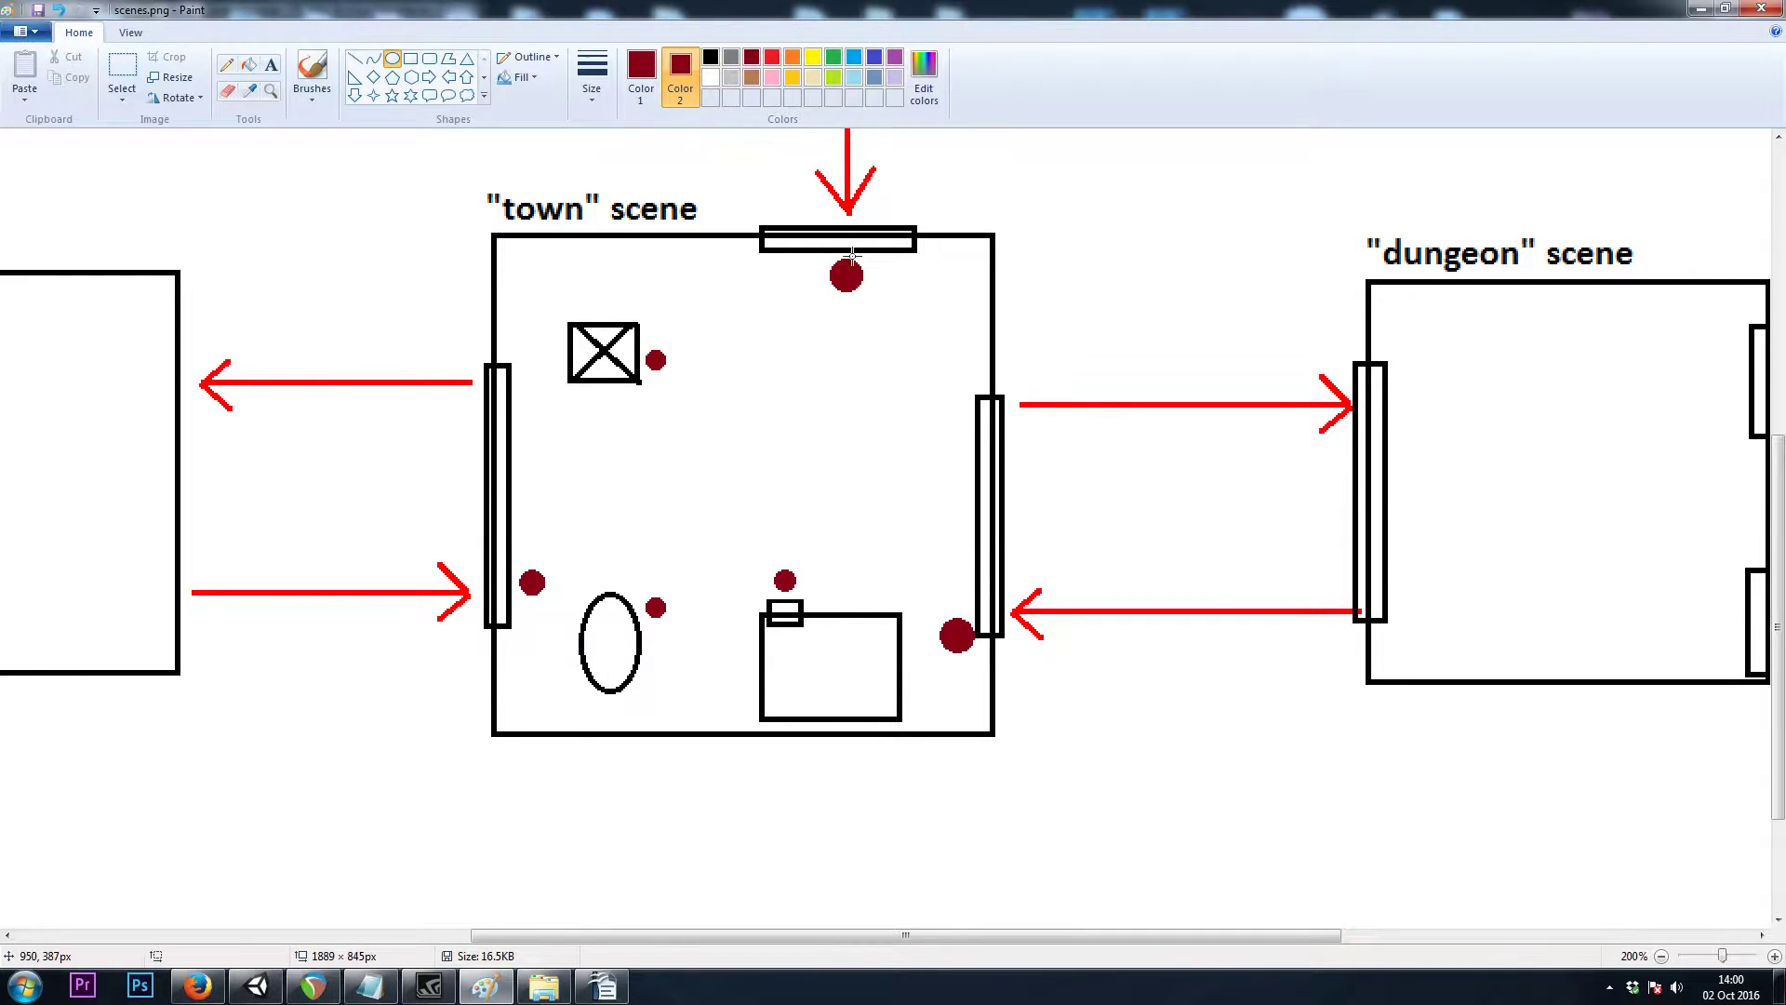
pyautogui.scroll(2, 874, 274)
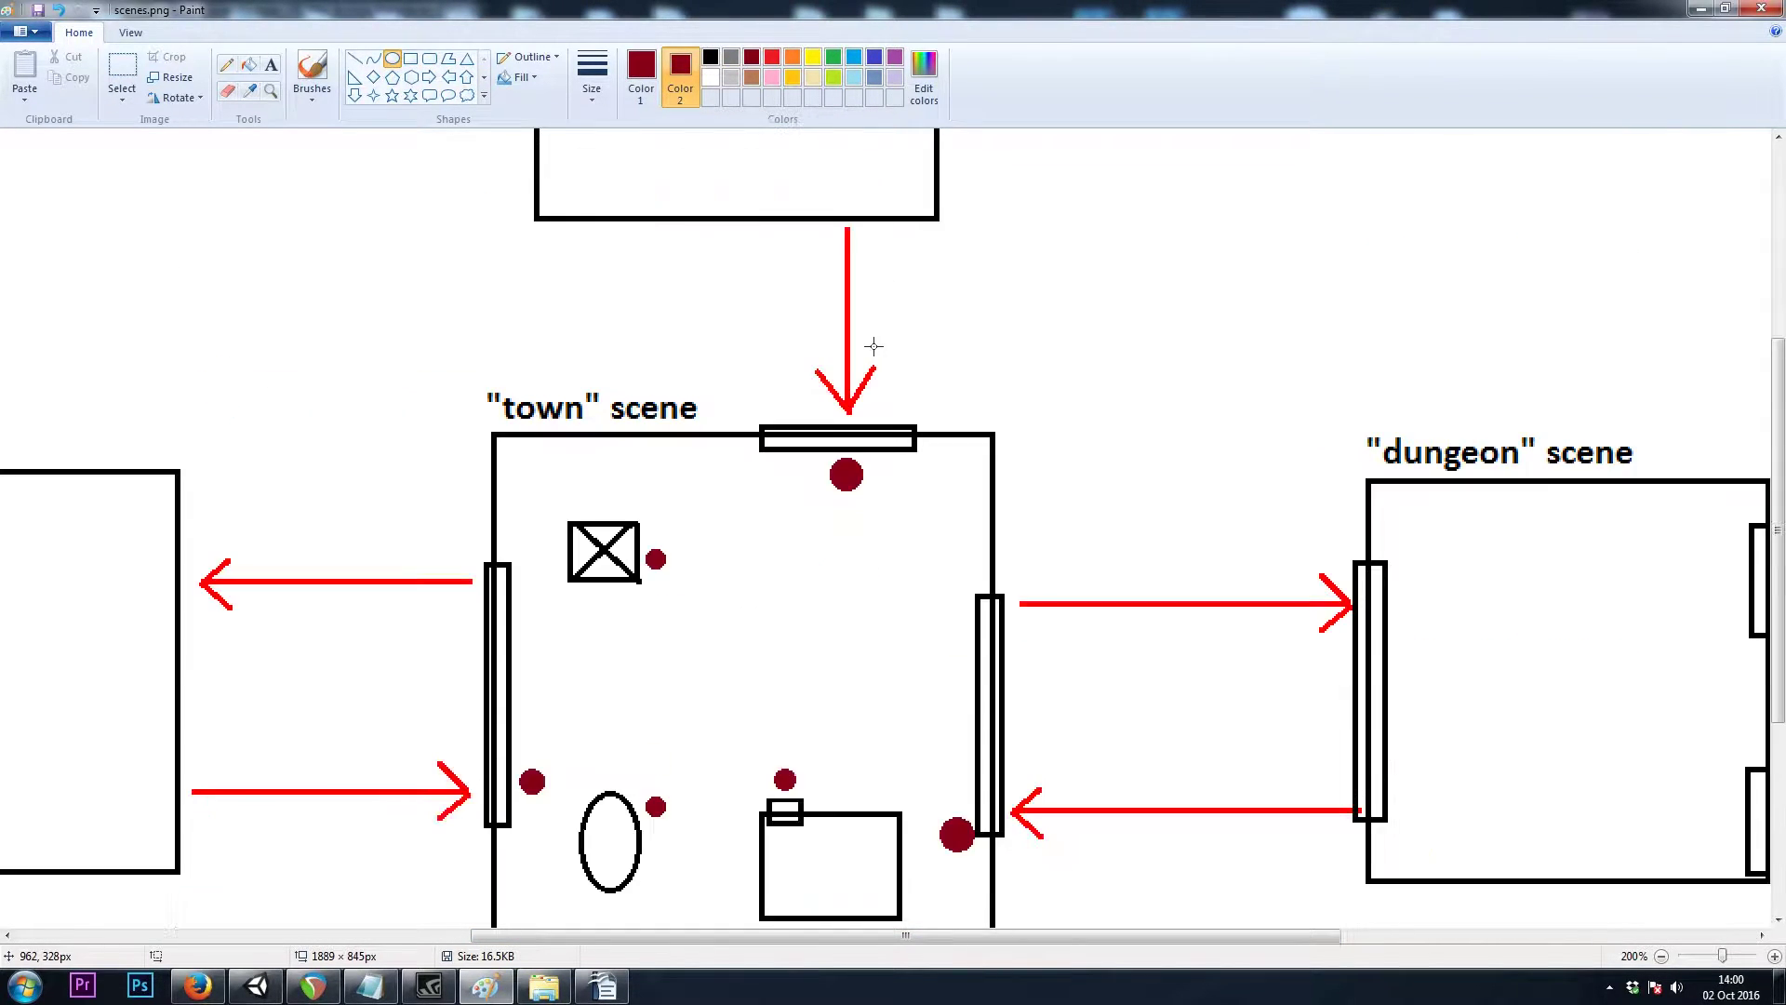
pyautogui.scroll(4, 733, 324)
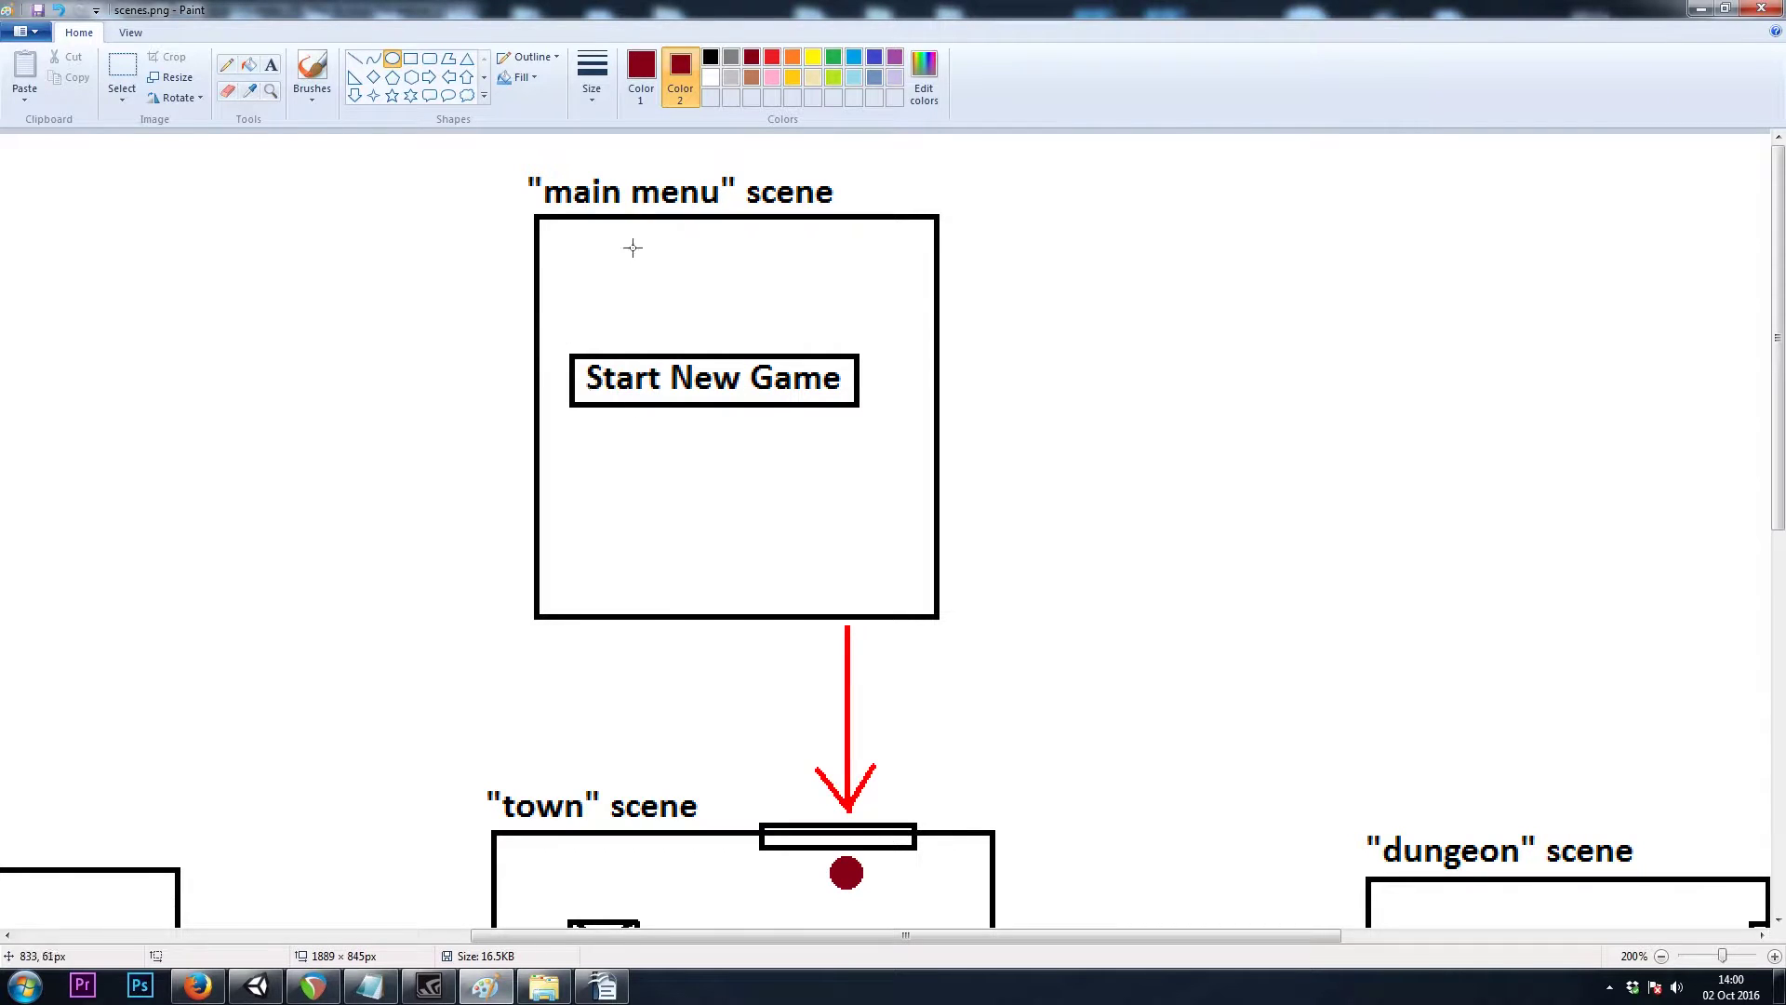
pyautogui.scroll(-6, 592, 298)
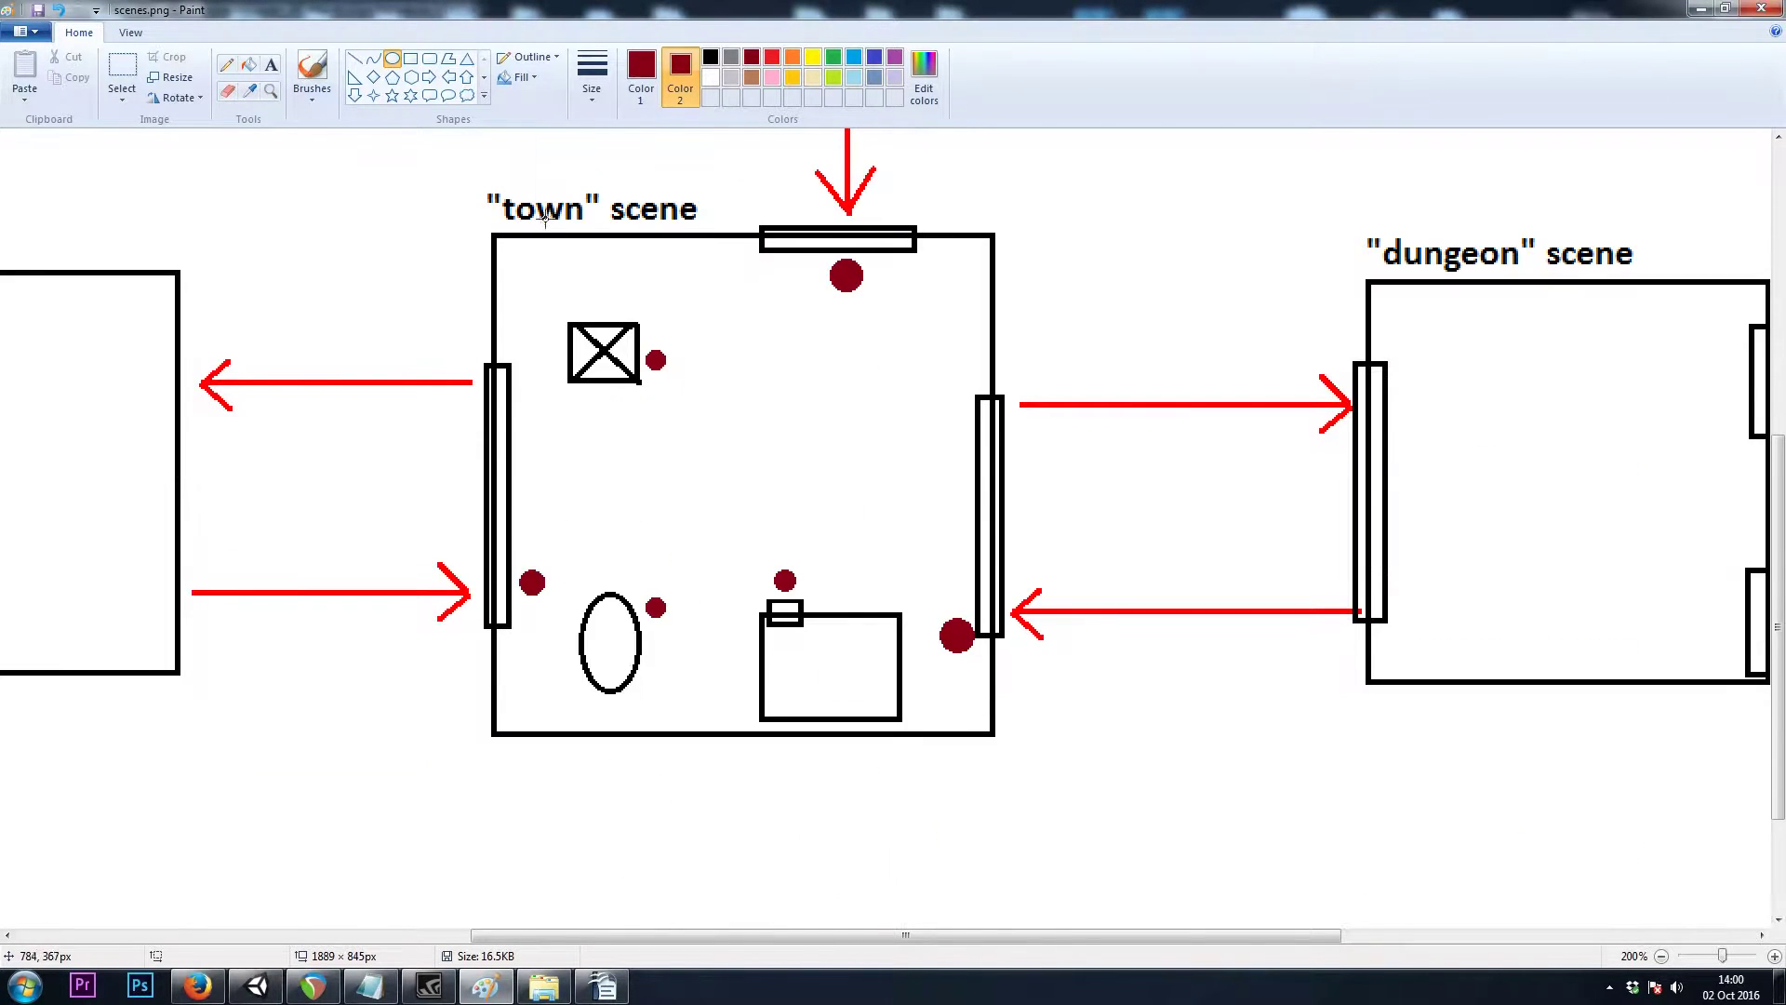
pyautogui.keyDown('shift'); pyautogui.moveTo(817, 258); pyautogui.dragTo(877, 308); pyautogui.keyUp('shift')
pyautogui.click(886, 373)
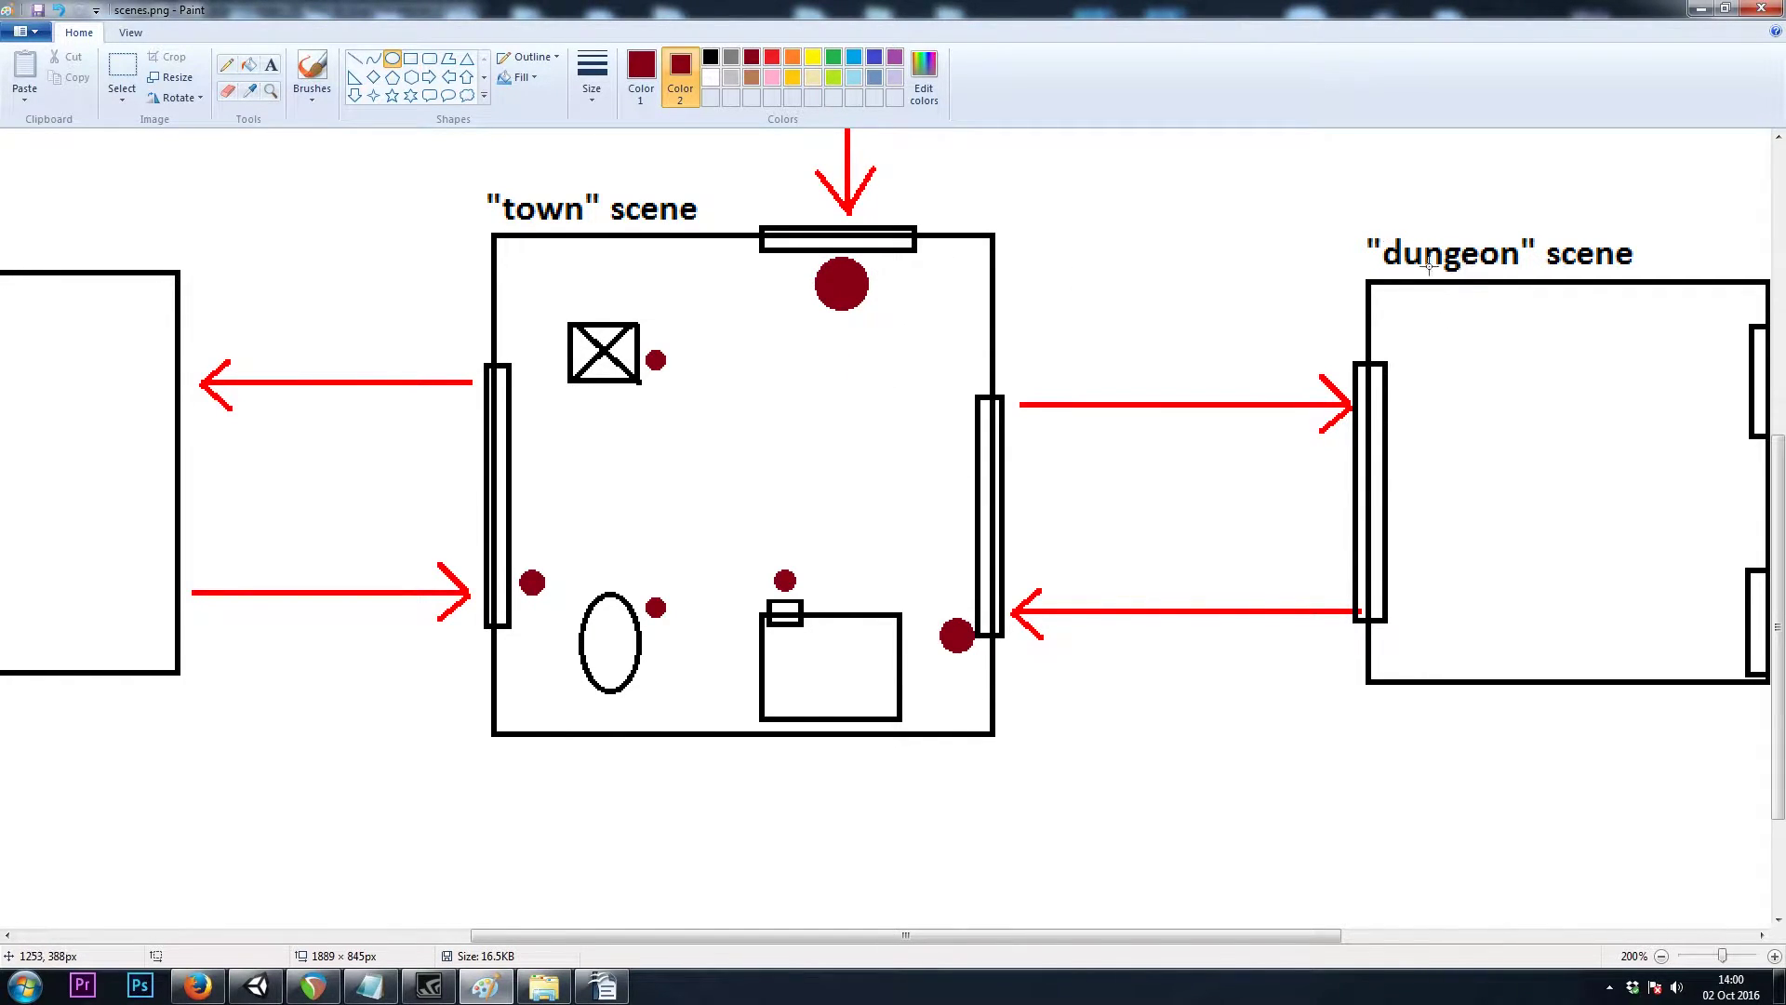
pyautogui.moveTo(933, 615); pyautogui.dragTo(974, 653)
pyautogui.moveTo(762, 559); pyautogui.dragTo(796, 592)
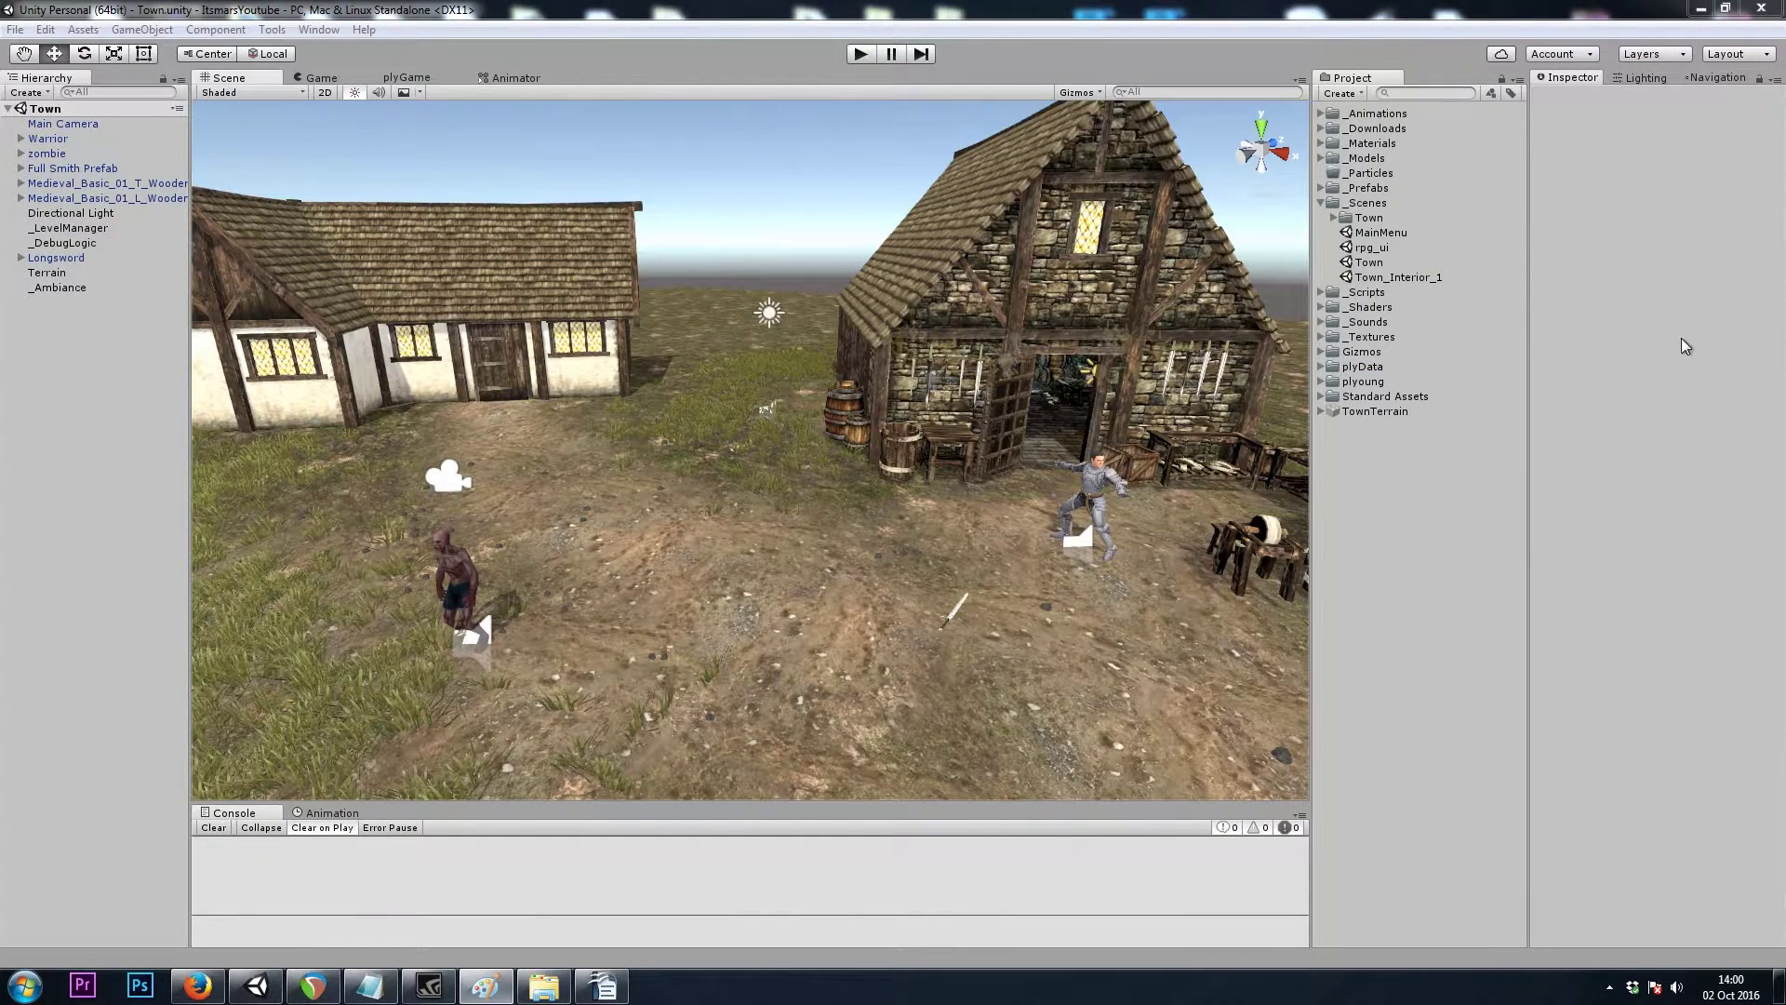
# Switch back to Unity, open the plyBlox graph of _LevelManager and select the Load RPG UI block
pyautogui.press('s')
pyautogui.moveTo(545, 445); pyautogui.dragTo(556, 466, button='right')
pyautogui.click(81, 230)
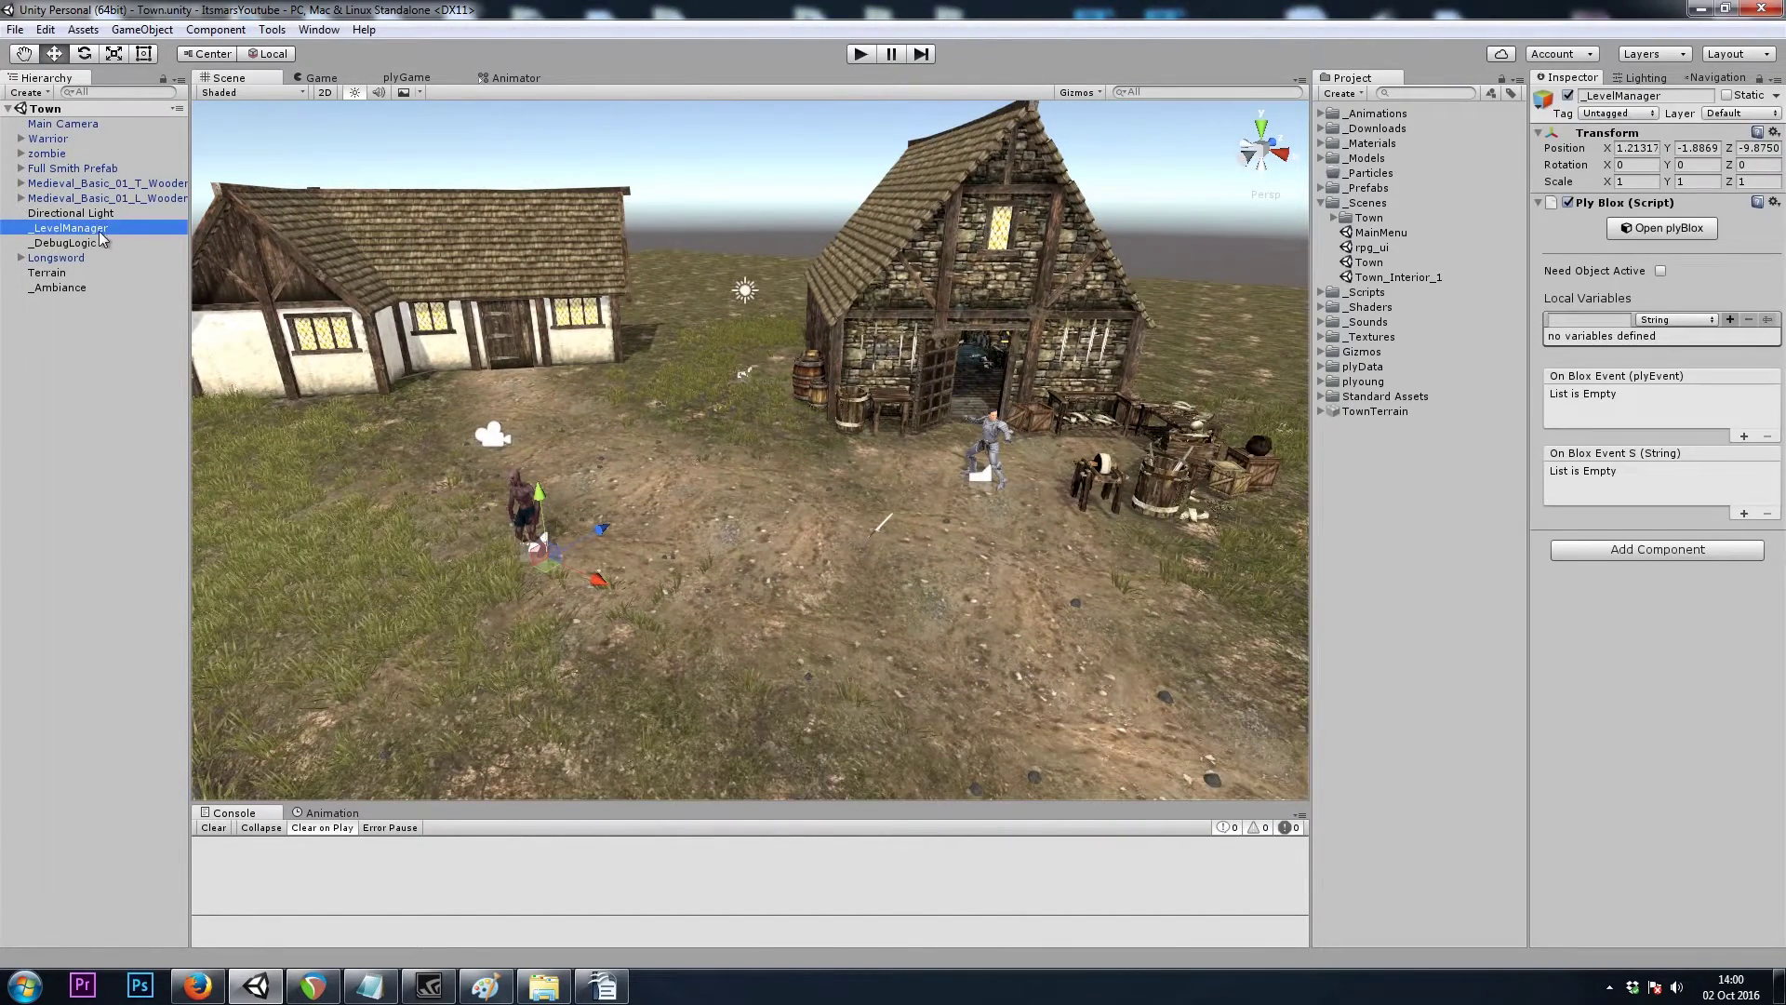
pyautogui.click(1668, 232)
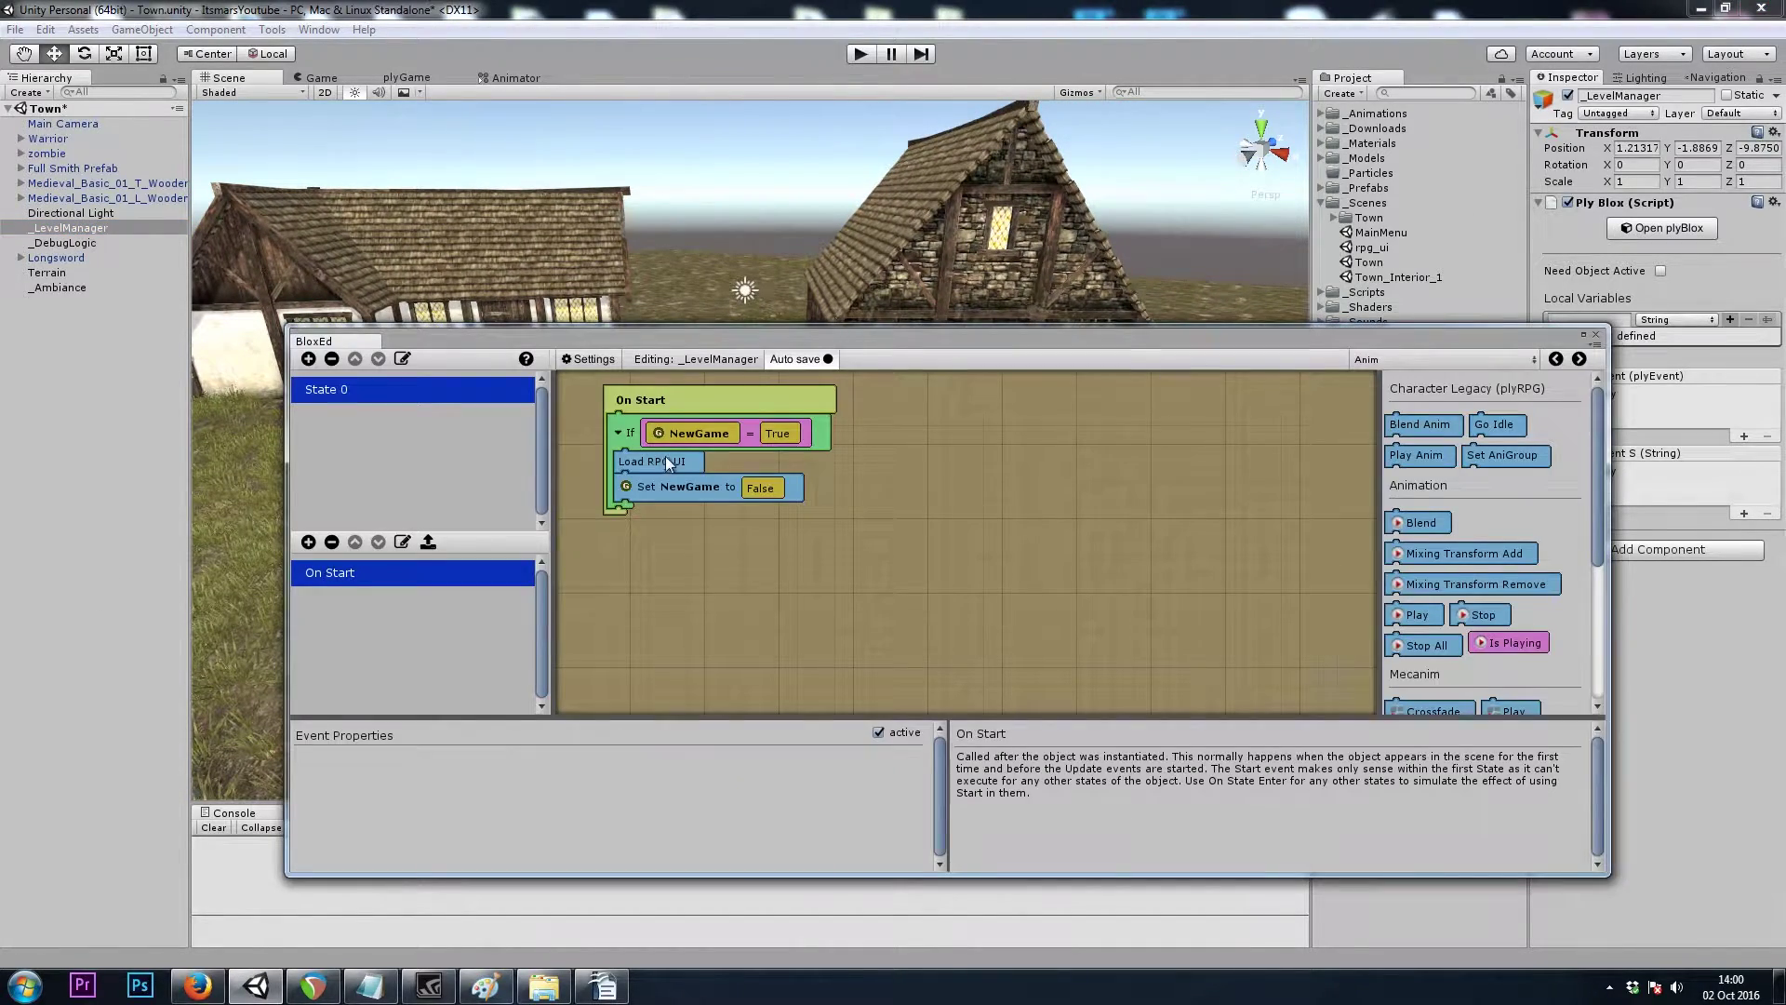
pyautogui.click(678, 465)
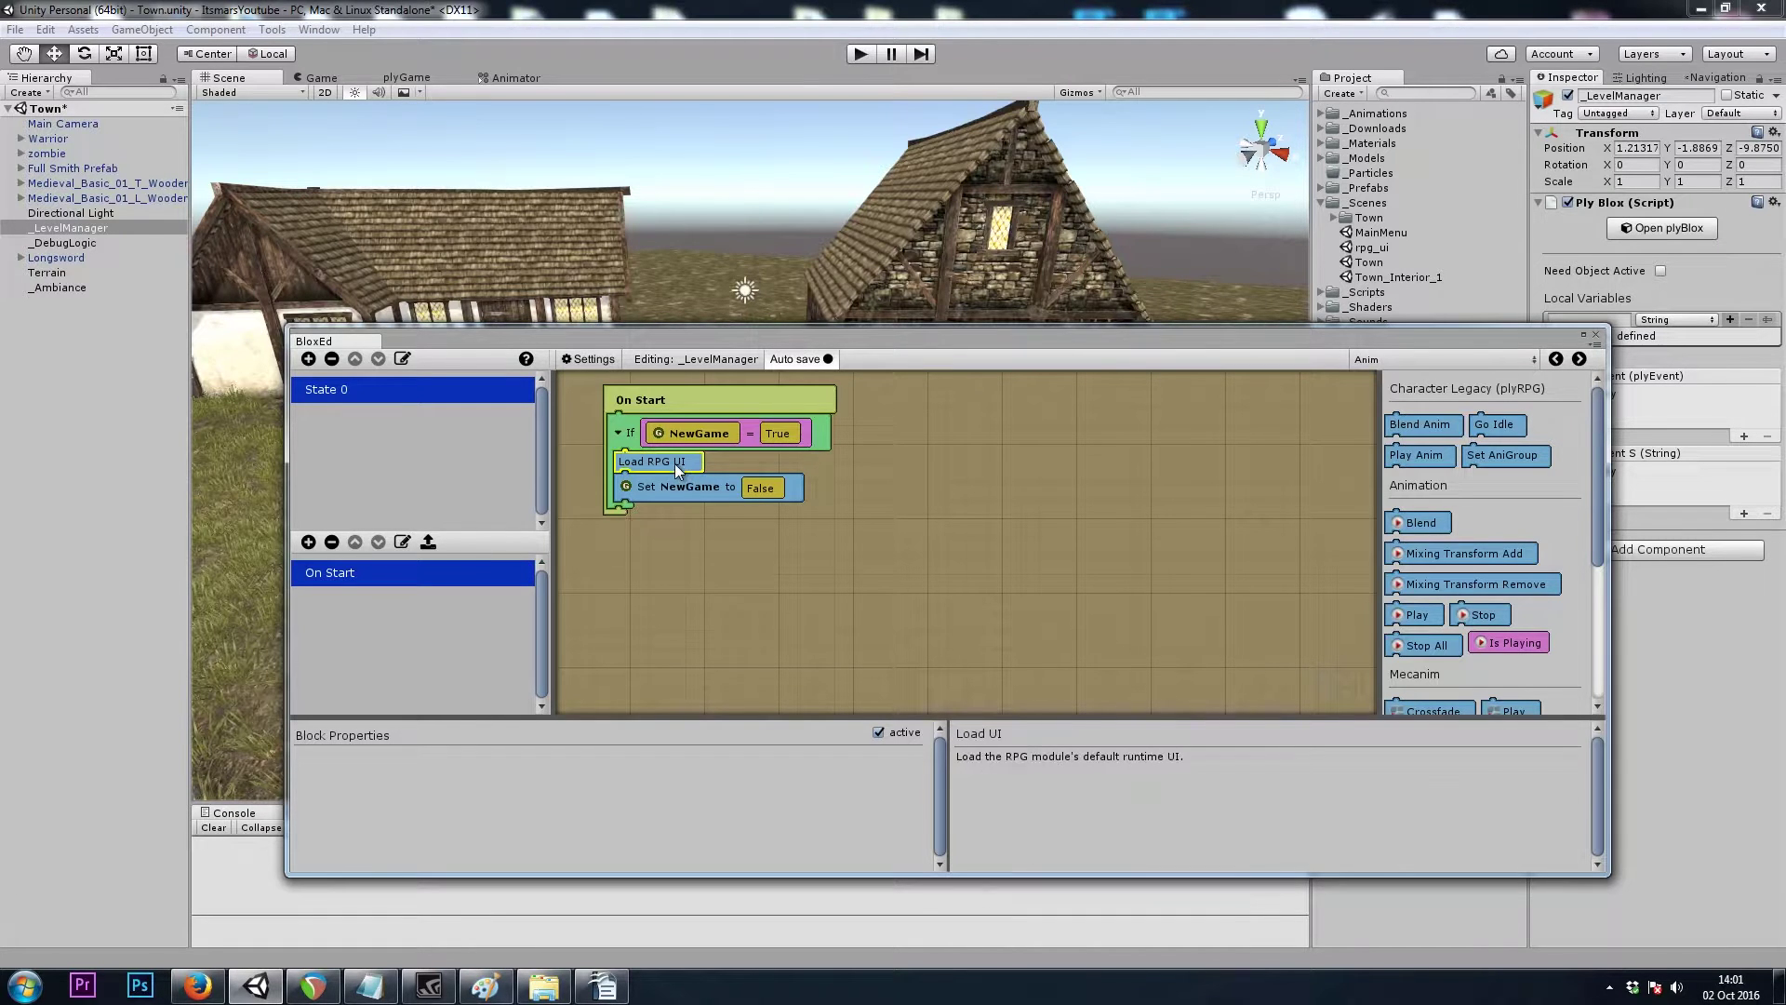
# Insert a Spawn Player block from the Character category between Load RPG UI and Set NewGame in On Start, and close the blox editor
pyautogui.moveTo(745, 337); pyautogui.dragTo(739, 392)
pyautogui.click(1388, 419)
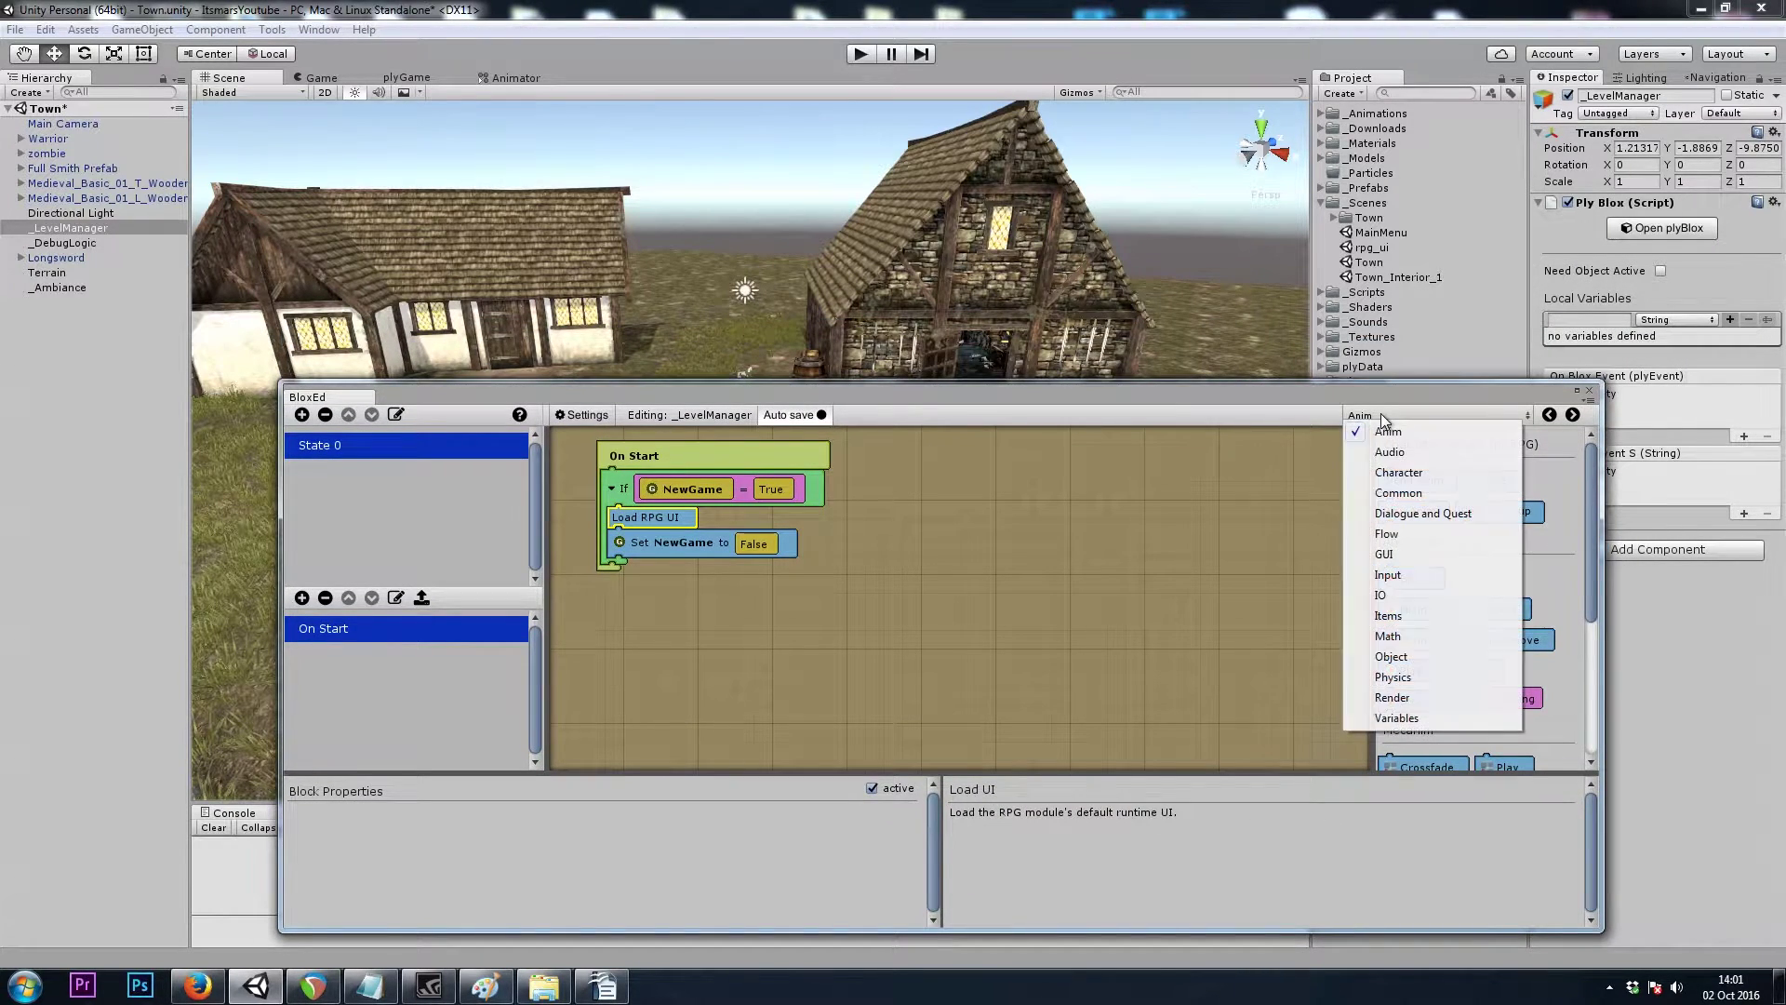
pyautogui.click(1411, 474)
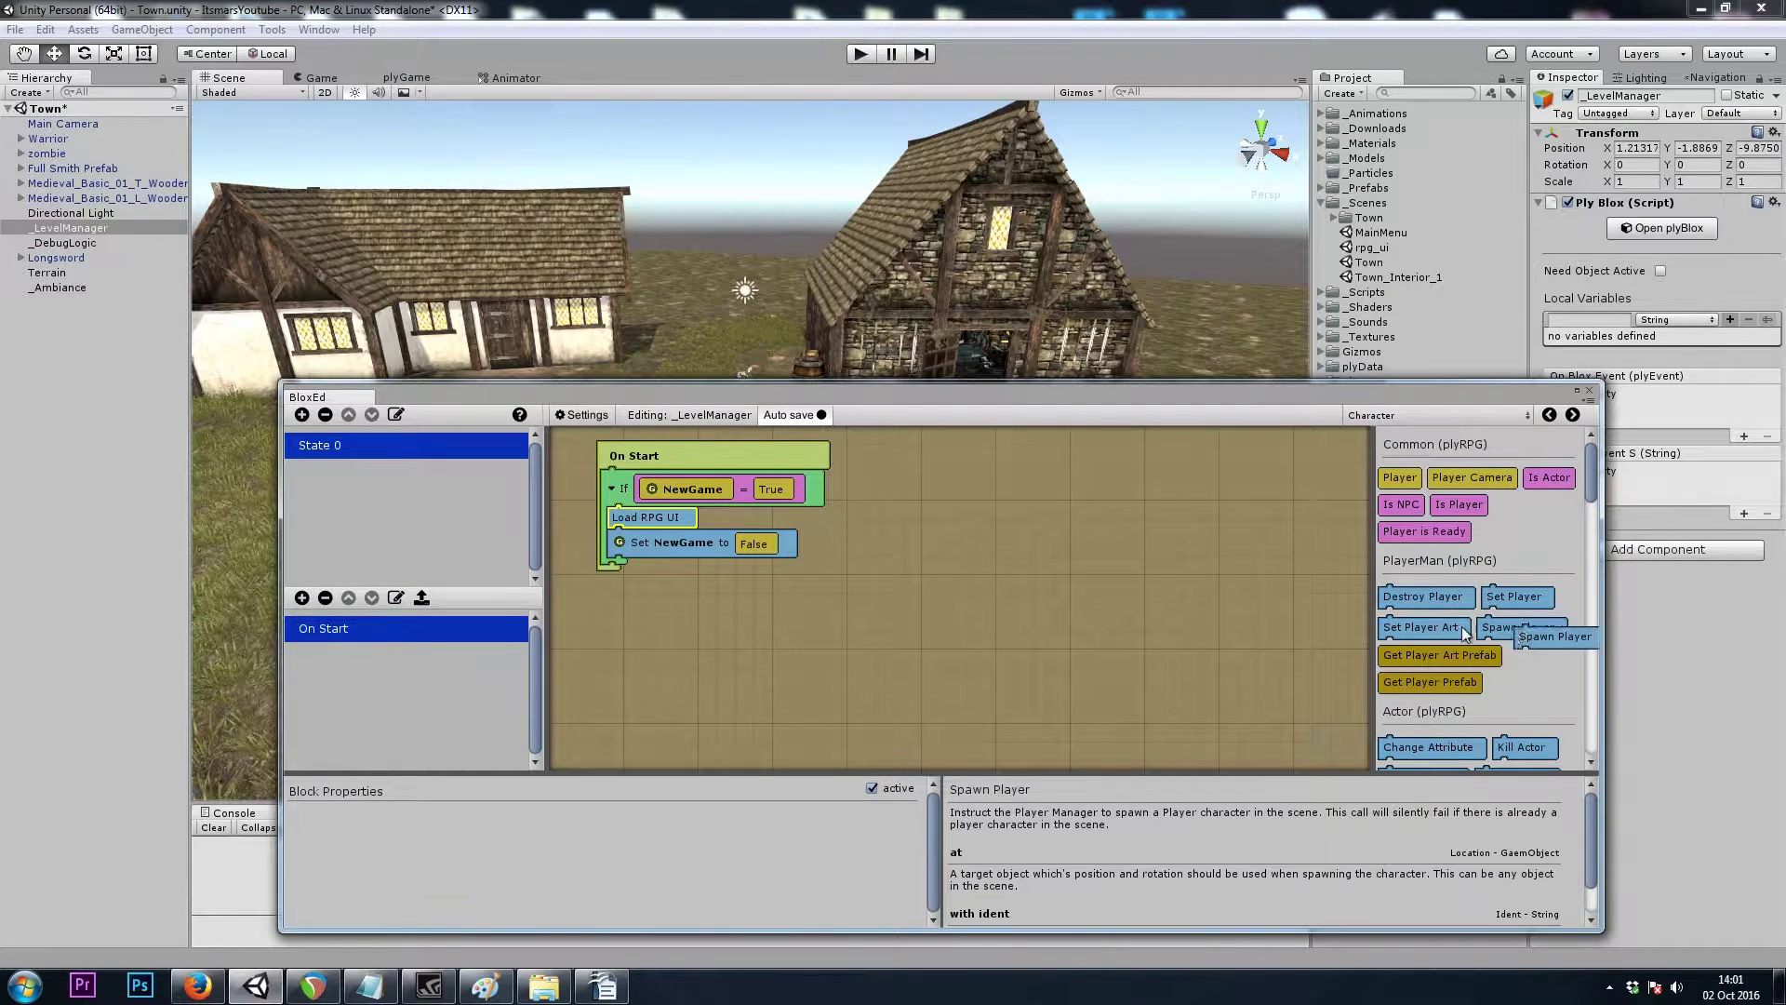
pyautogui.moveTo(1483, 623); pyautogui.dragTo(658, 533)
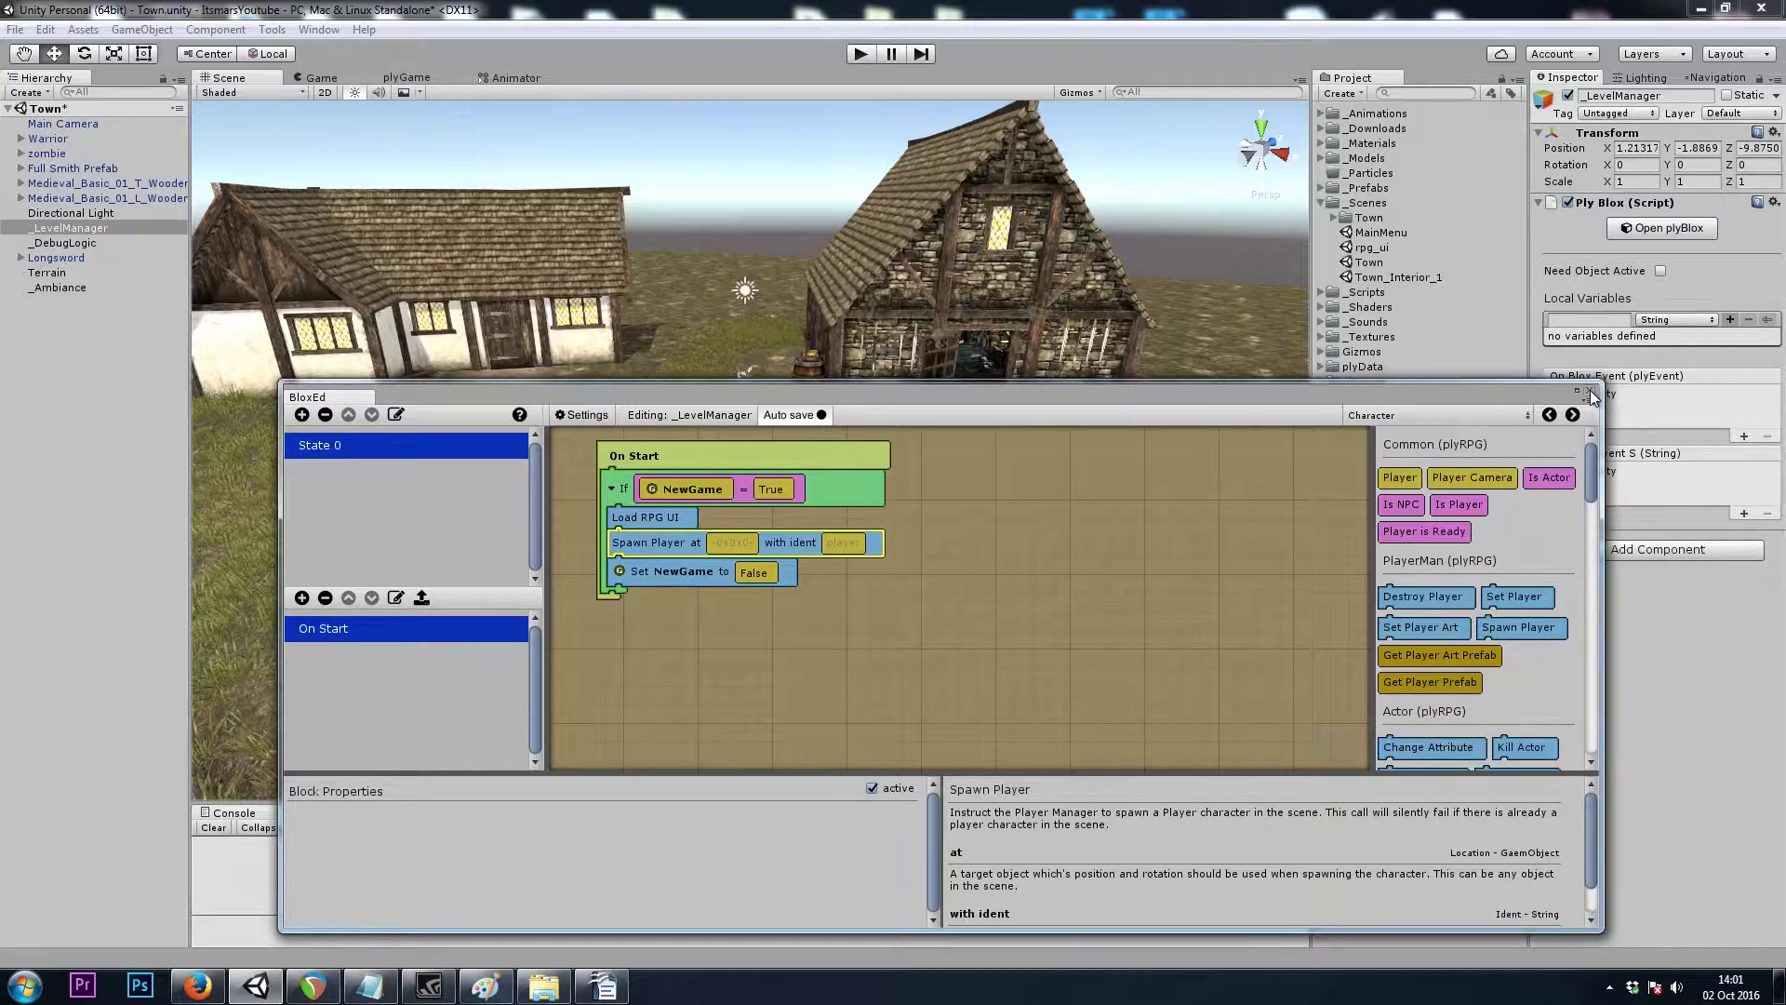
pyautogui.click(1589, 391)
# Show the plyGame toolbar beside the Hierarchy and narrow the Hierarchy to give the scene view more room
pyautogui.moveTo(723, 478); pyautogui.dragTo(809, 596, button='right')
pyautogui.click(268, 32)
pyautogui.moveTo(307, 52)
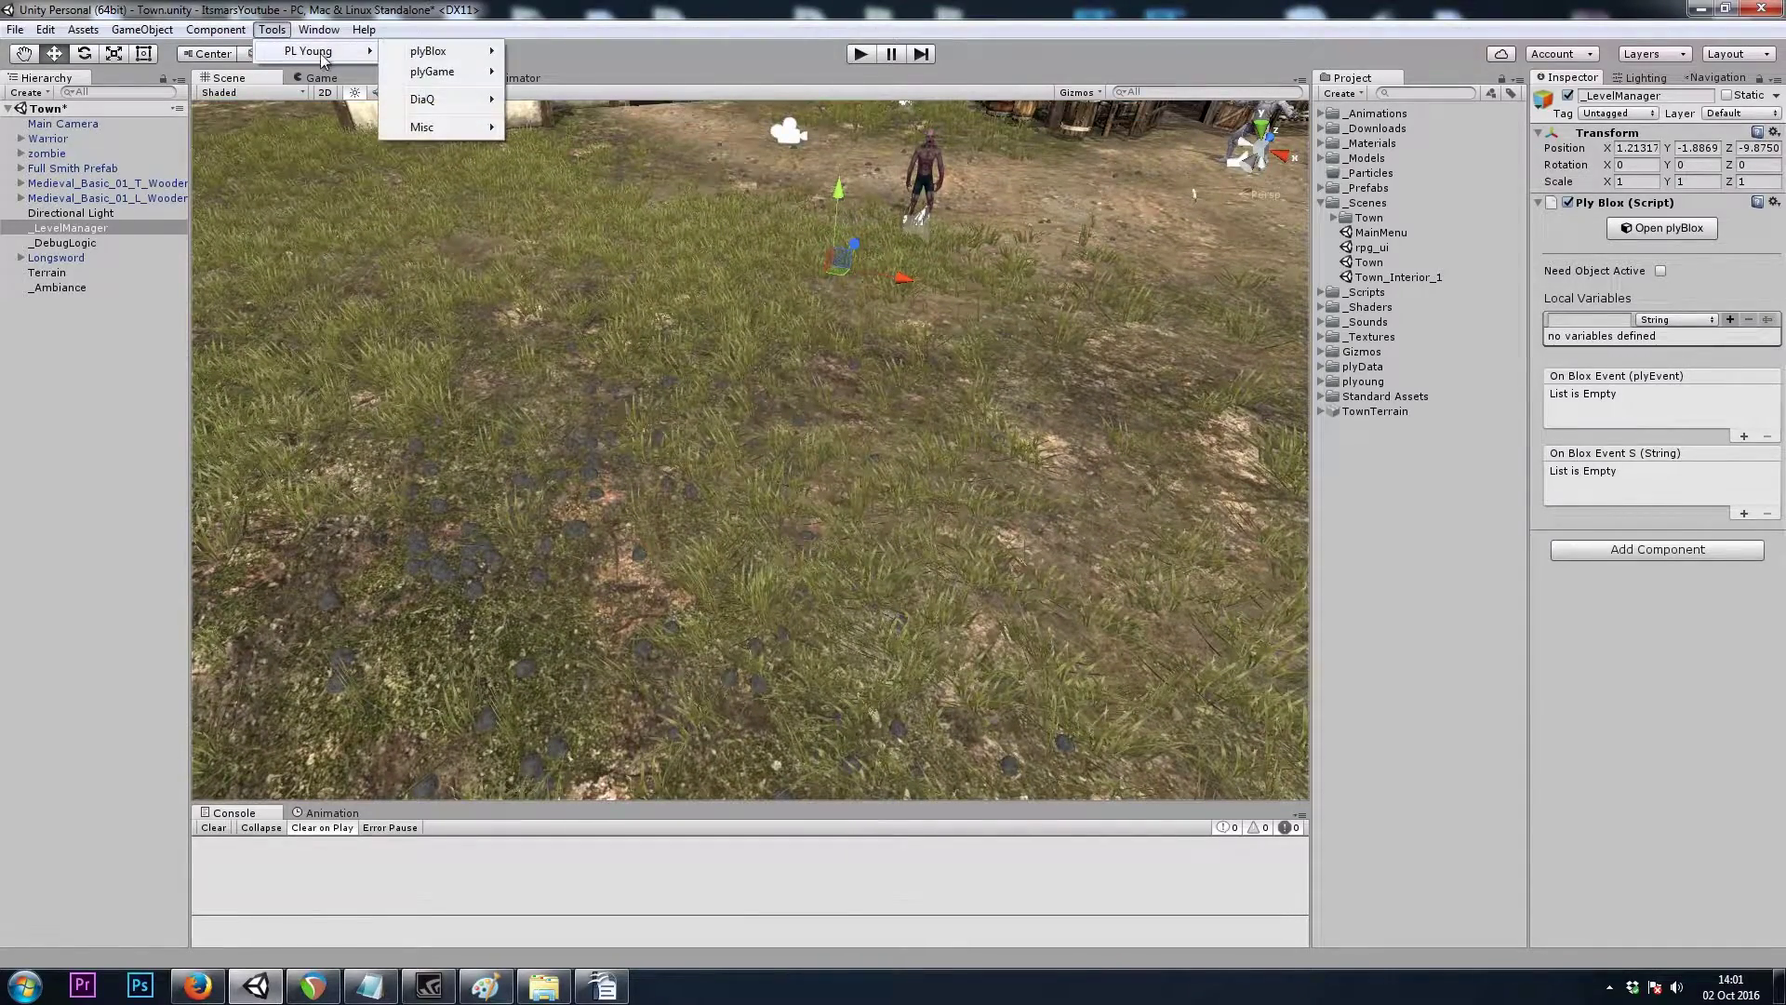
pyautogui.moveTo(434, 72)
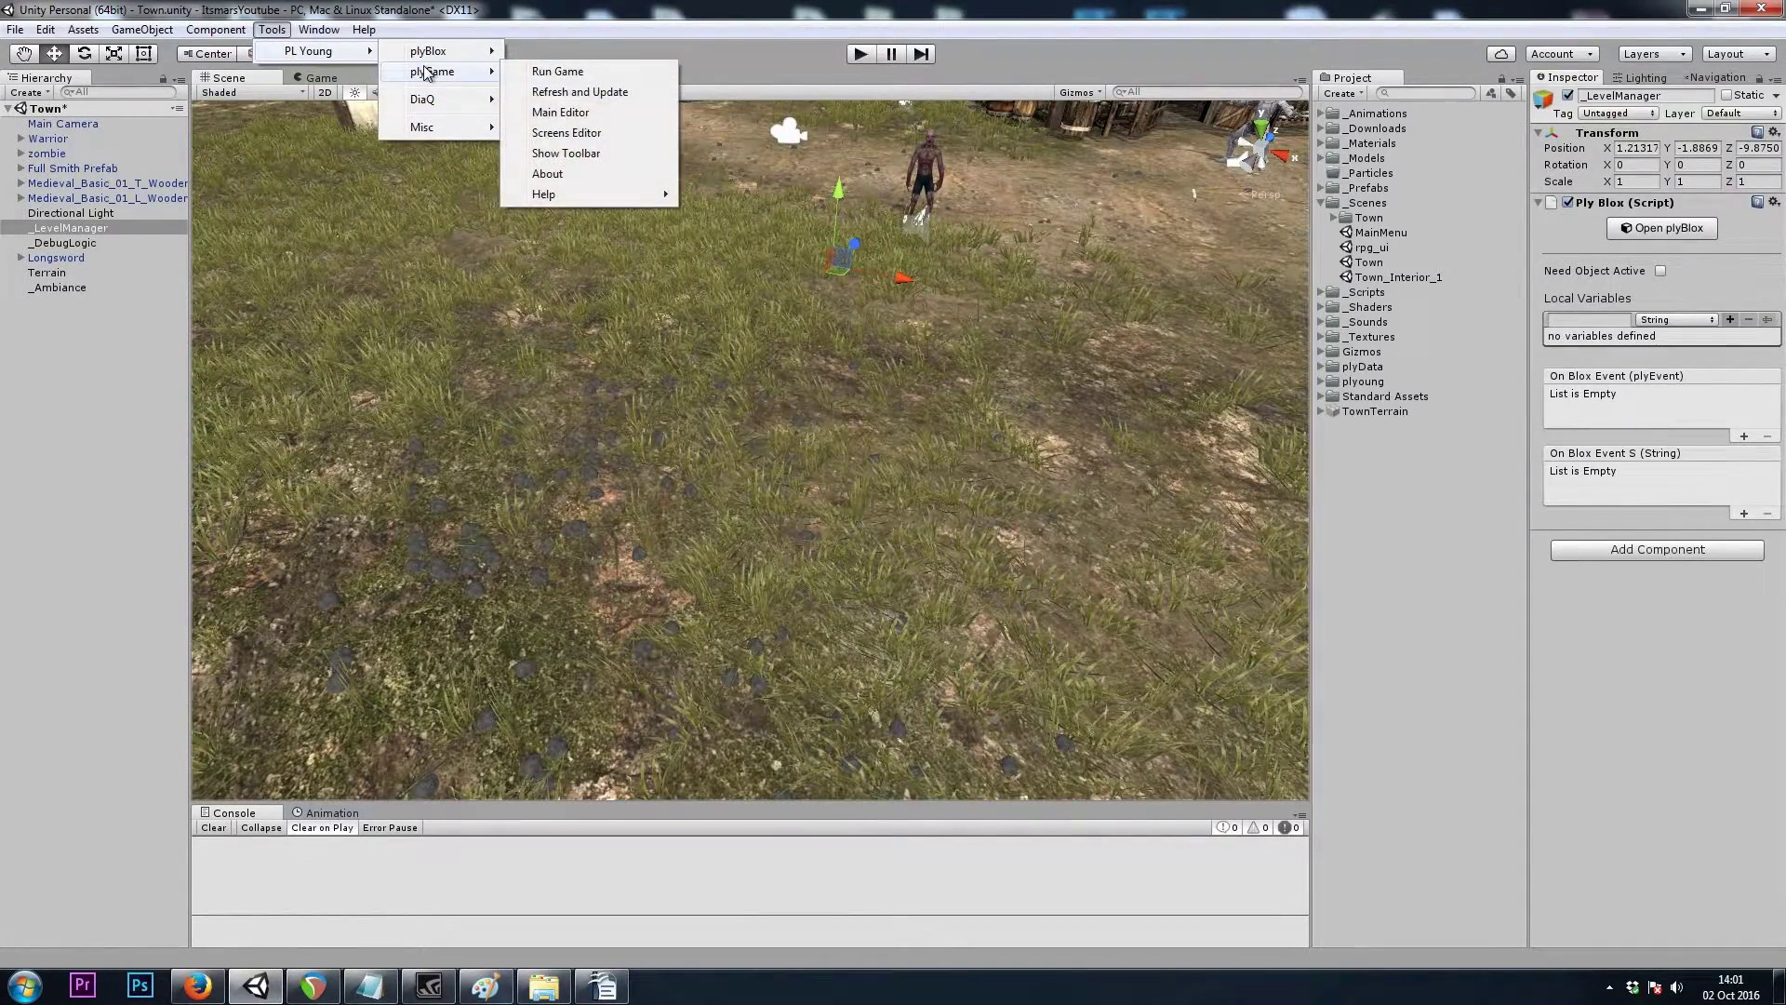
pyautogui.click(586, 153)
pyautogui.moveTo(177, 385); pyautogui.dragTo(41, 251)
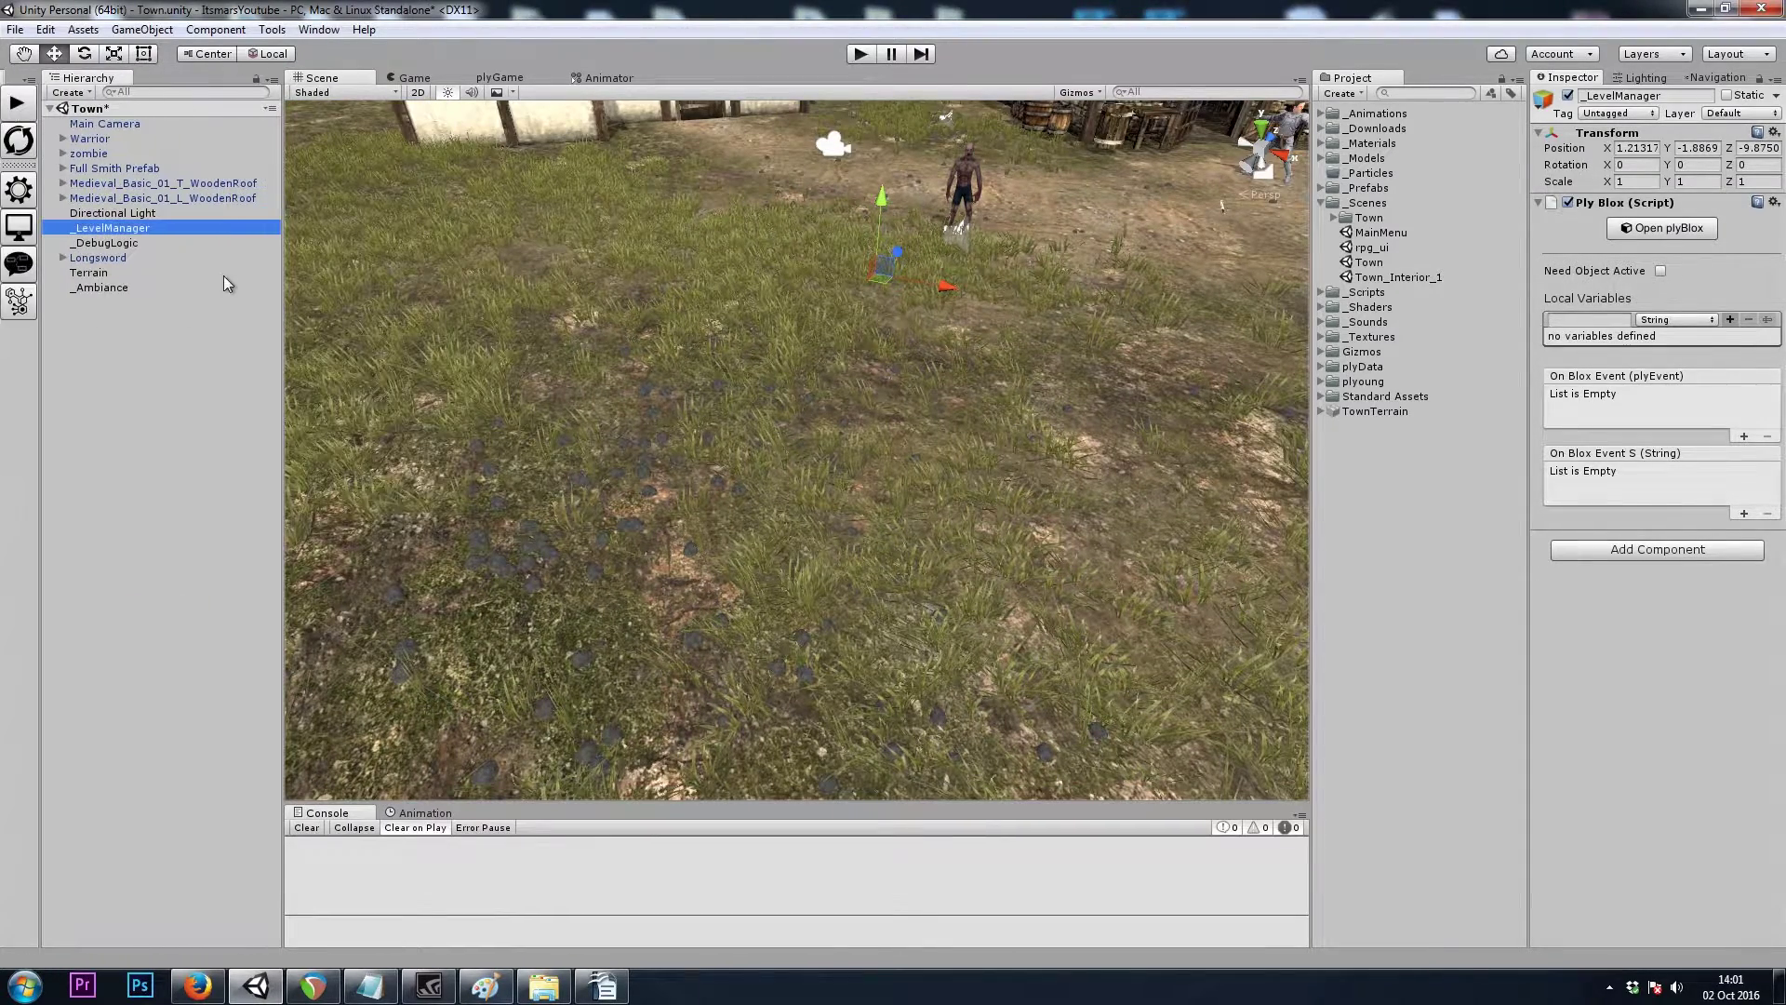
pyautogui.moveTo(277, 284); pyautogui.dragTo(230, 293)
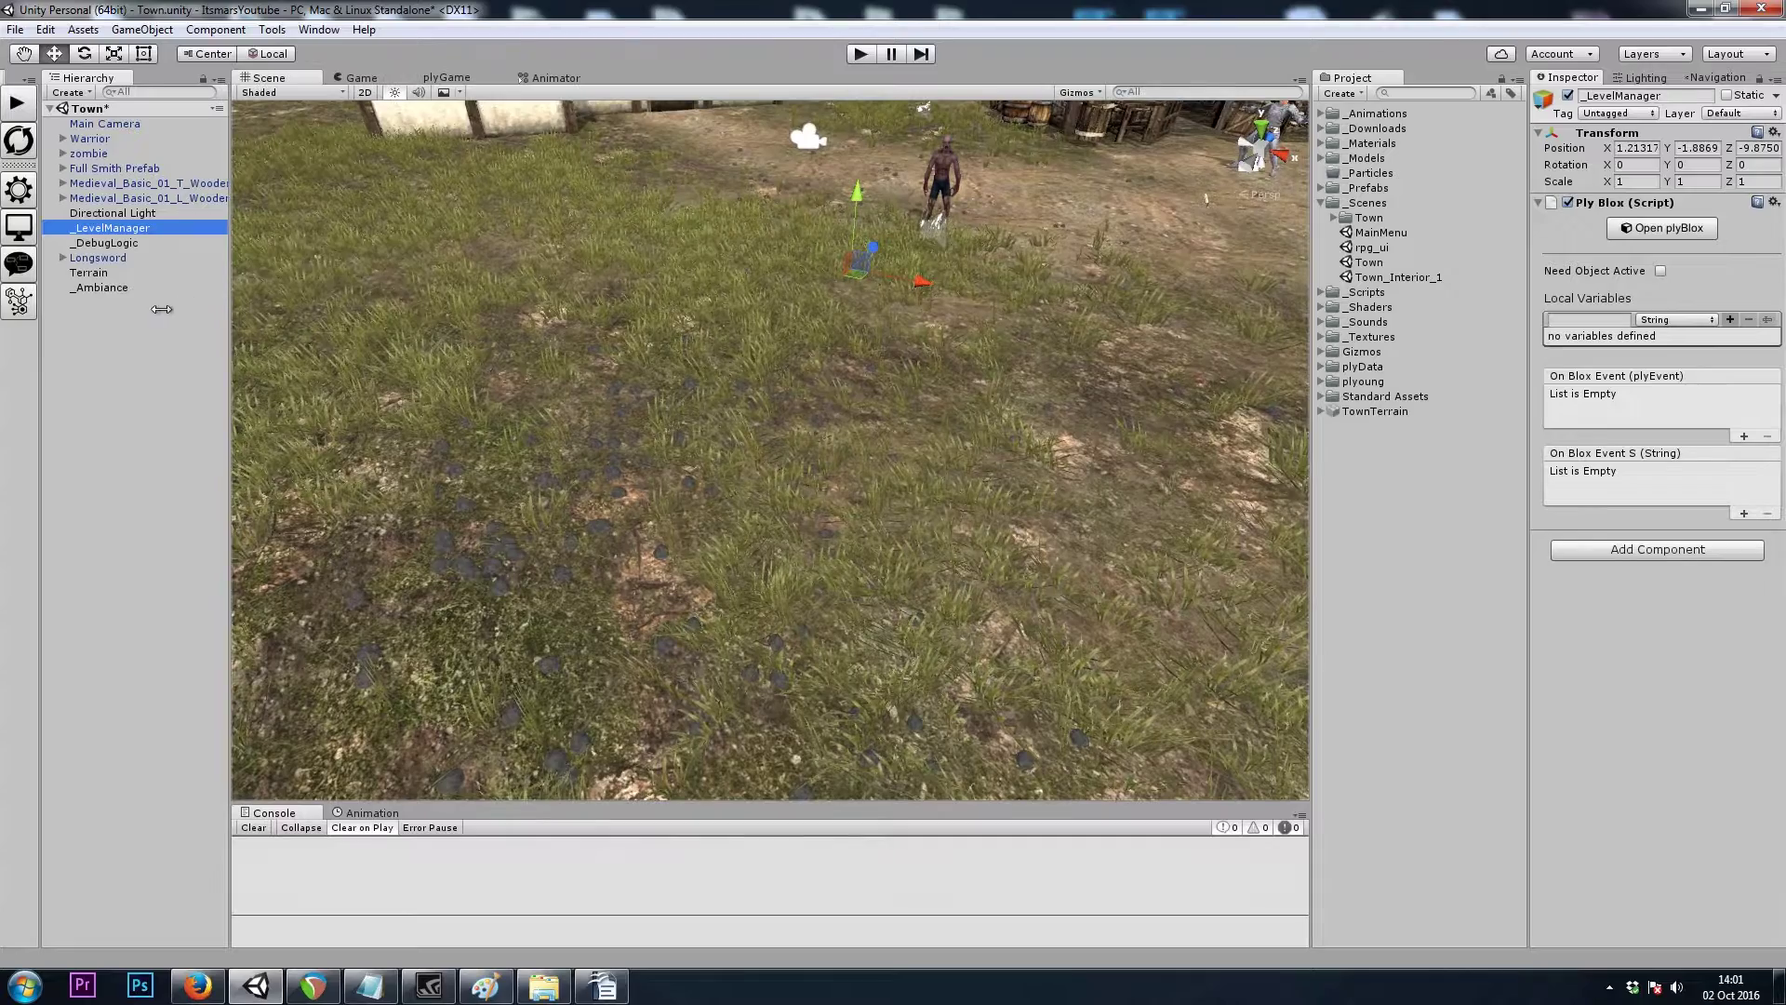
# Add a plyGame location marker to the grassy area in front of the town
pyautogui.click(30, 307)
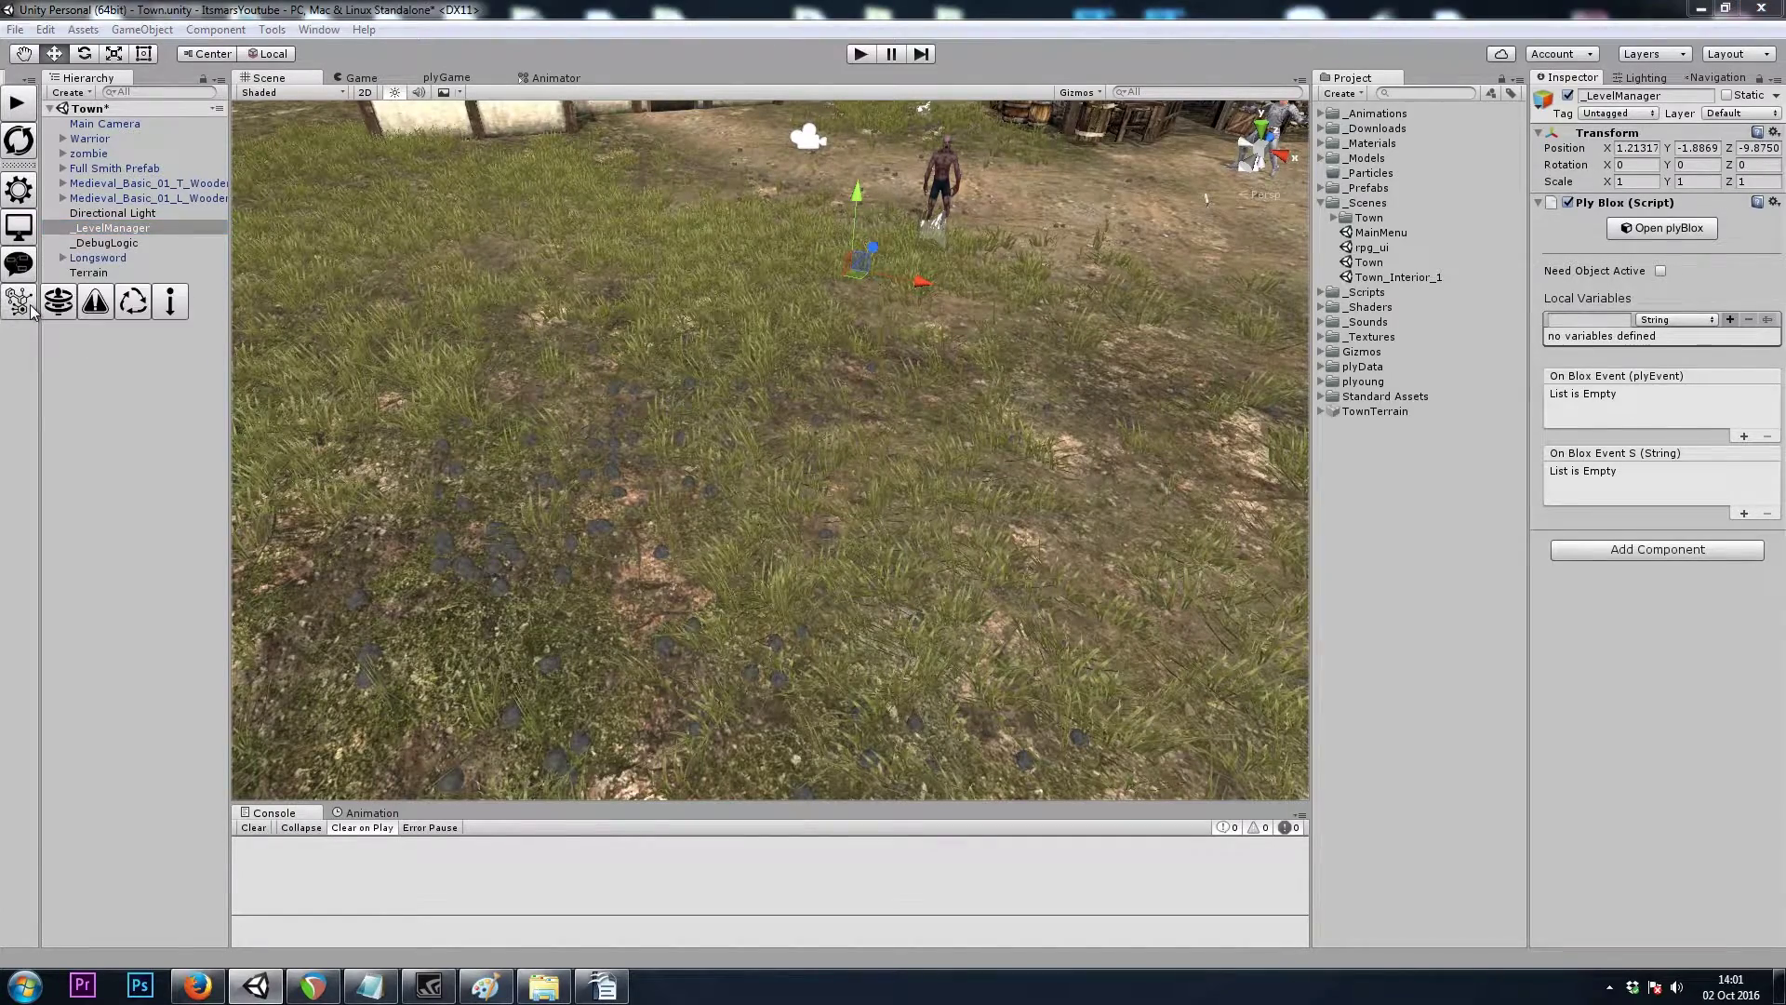
pyautogui.click(185, 308)
pyautogui.moveTo(720, 429)
pyautogui.mouseDown(button='right')
pyautogui.moveTo(722, 399)
pyautogui.moveTo(765, 499)
pyautogui.moveTo(722, 392)
pyautogui.mouseUp(button='right')
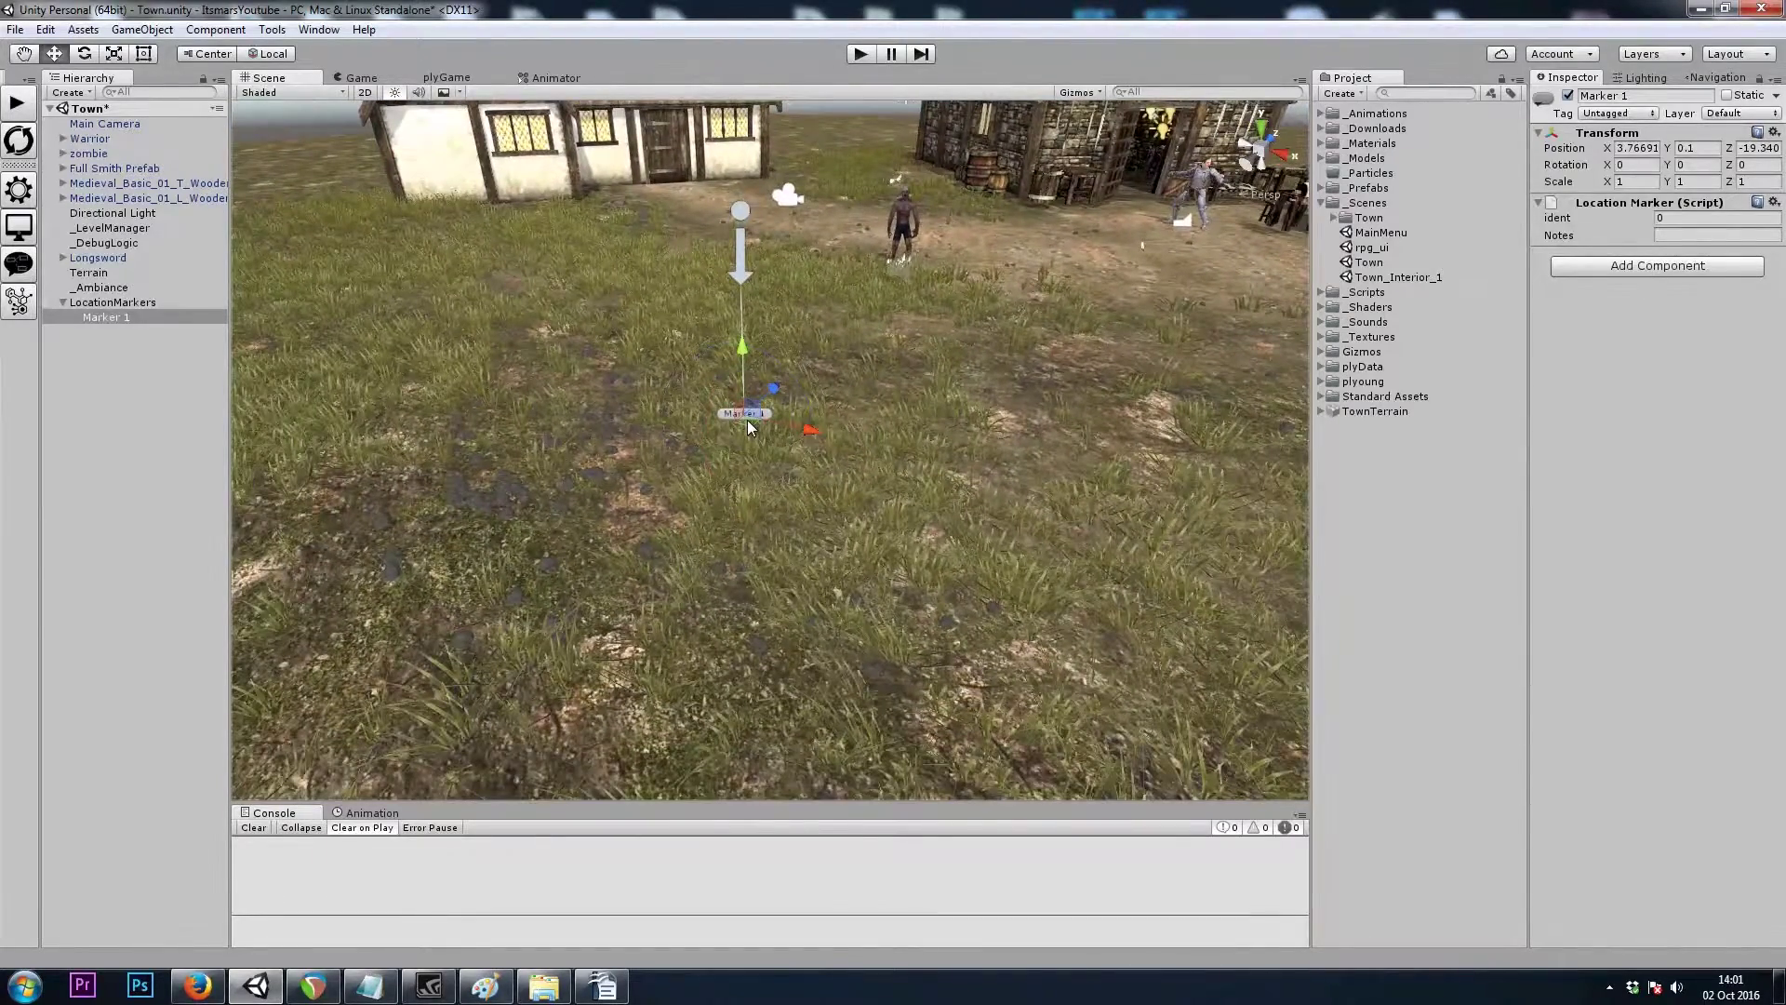
# Place the marker at about X 3.59, Y 0.18, Z -21.89 and rotate it to about -12.65 degrees around Y
pyautogui.moveTo(745, 411)
pyautogui.mouseDown()
pyautogui.moveTo(595, 534)
pyautogui.moveTo(642, 565)
pyautogui.mouseUp()
pyautogui.press('w')
pyautogui.press('e')
pyautogui.press('w')
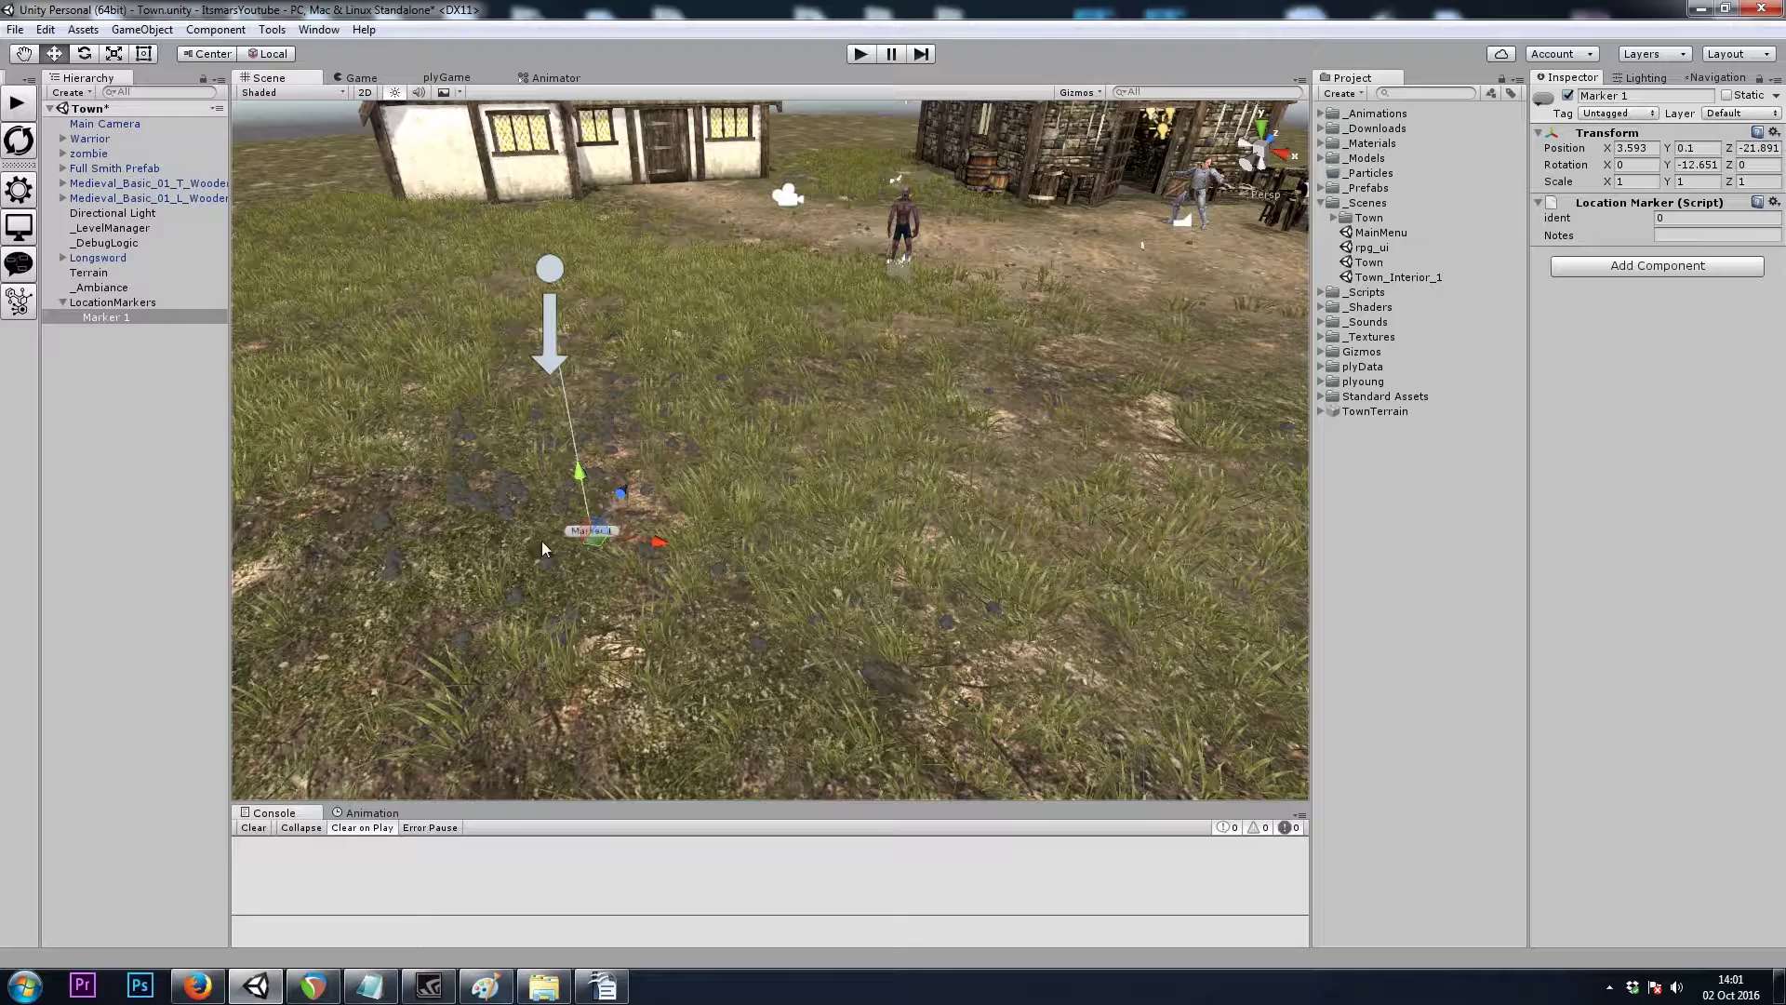
pyautogui.moveTo(579, 484); pyautogui.dragTo(578, 469)
# Rename the location marker Marker 1 as NewGameSpawn
pyautogui.moveTo(664, 490); pyautogui.dragTo(677, 485, button='right')
pyautogui.press('s')
pyautogui.press('w')
pyautogui.click(139, 318)
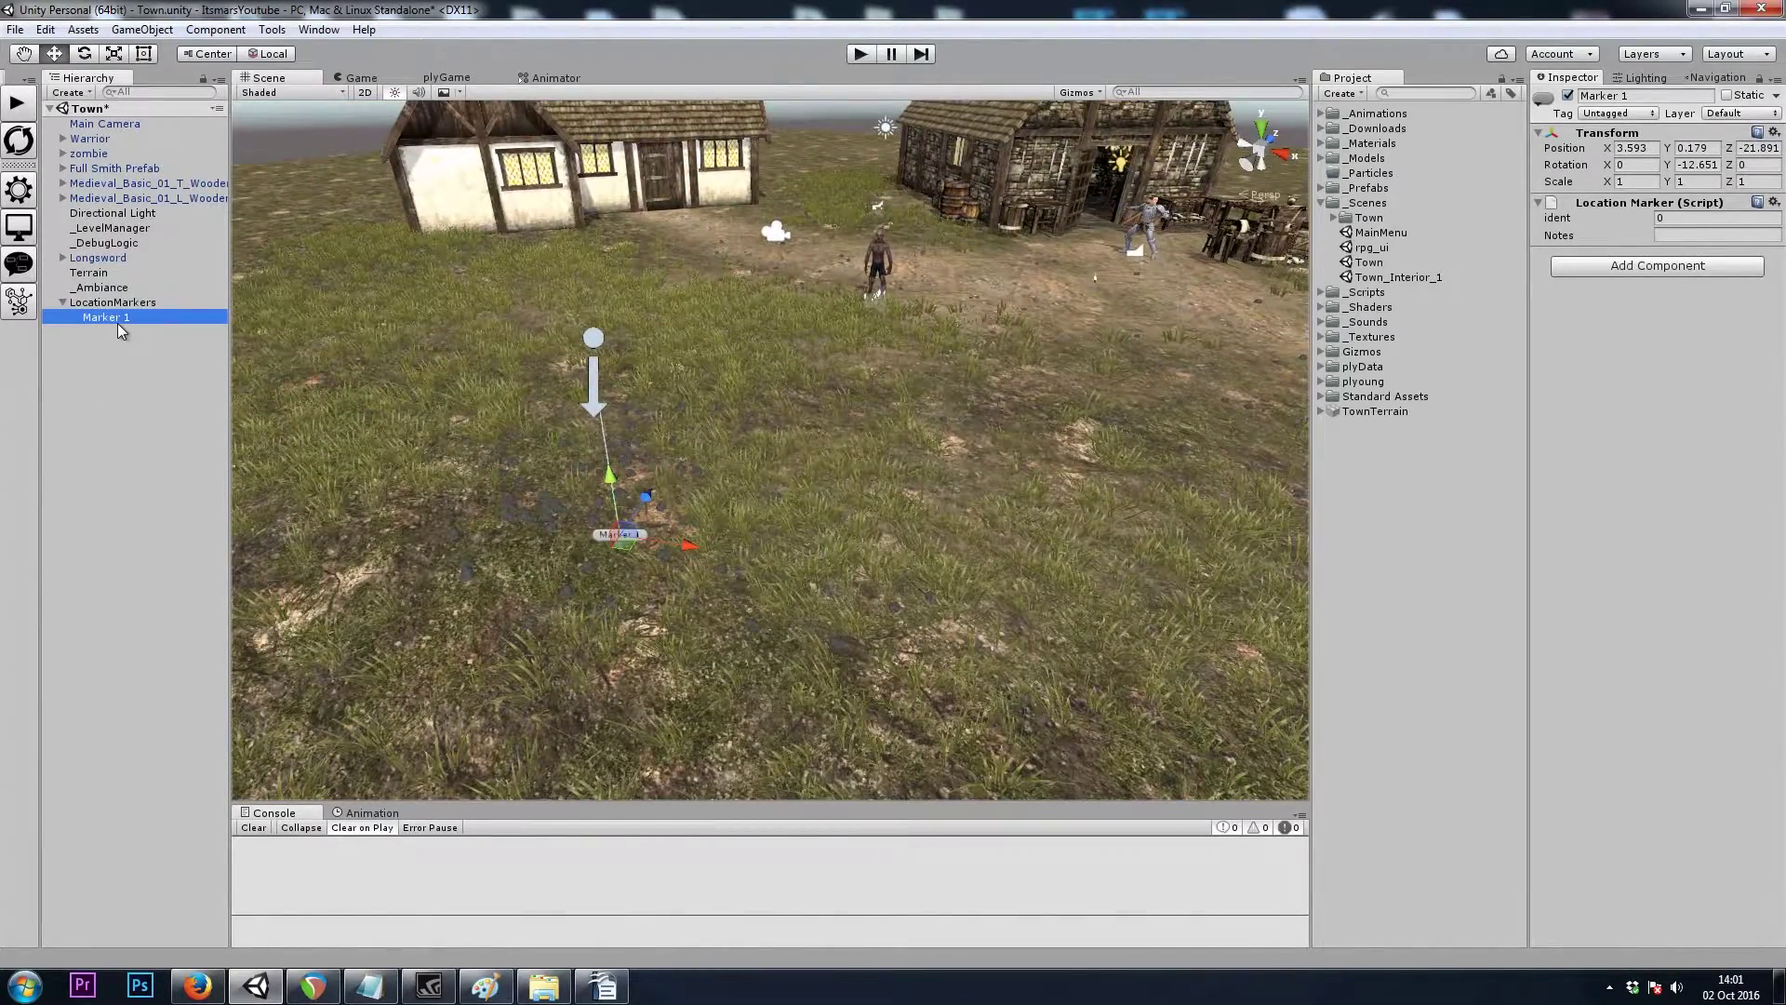
pyautogui.press('F2')
pyautogui.write('NewGameS')
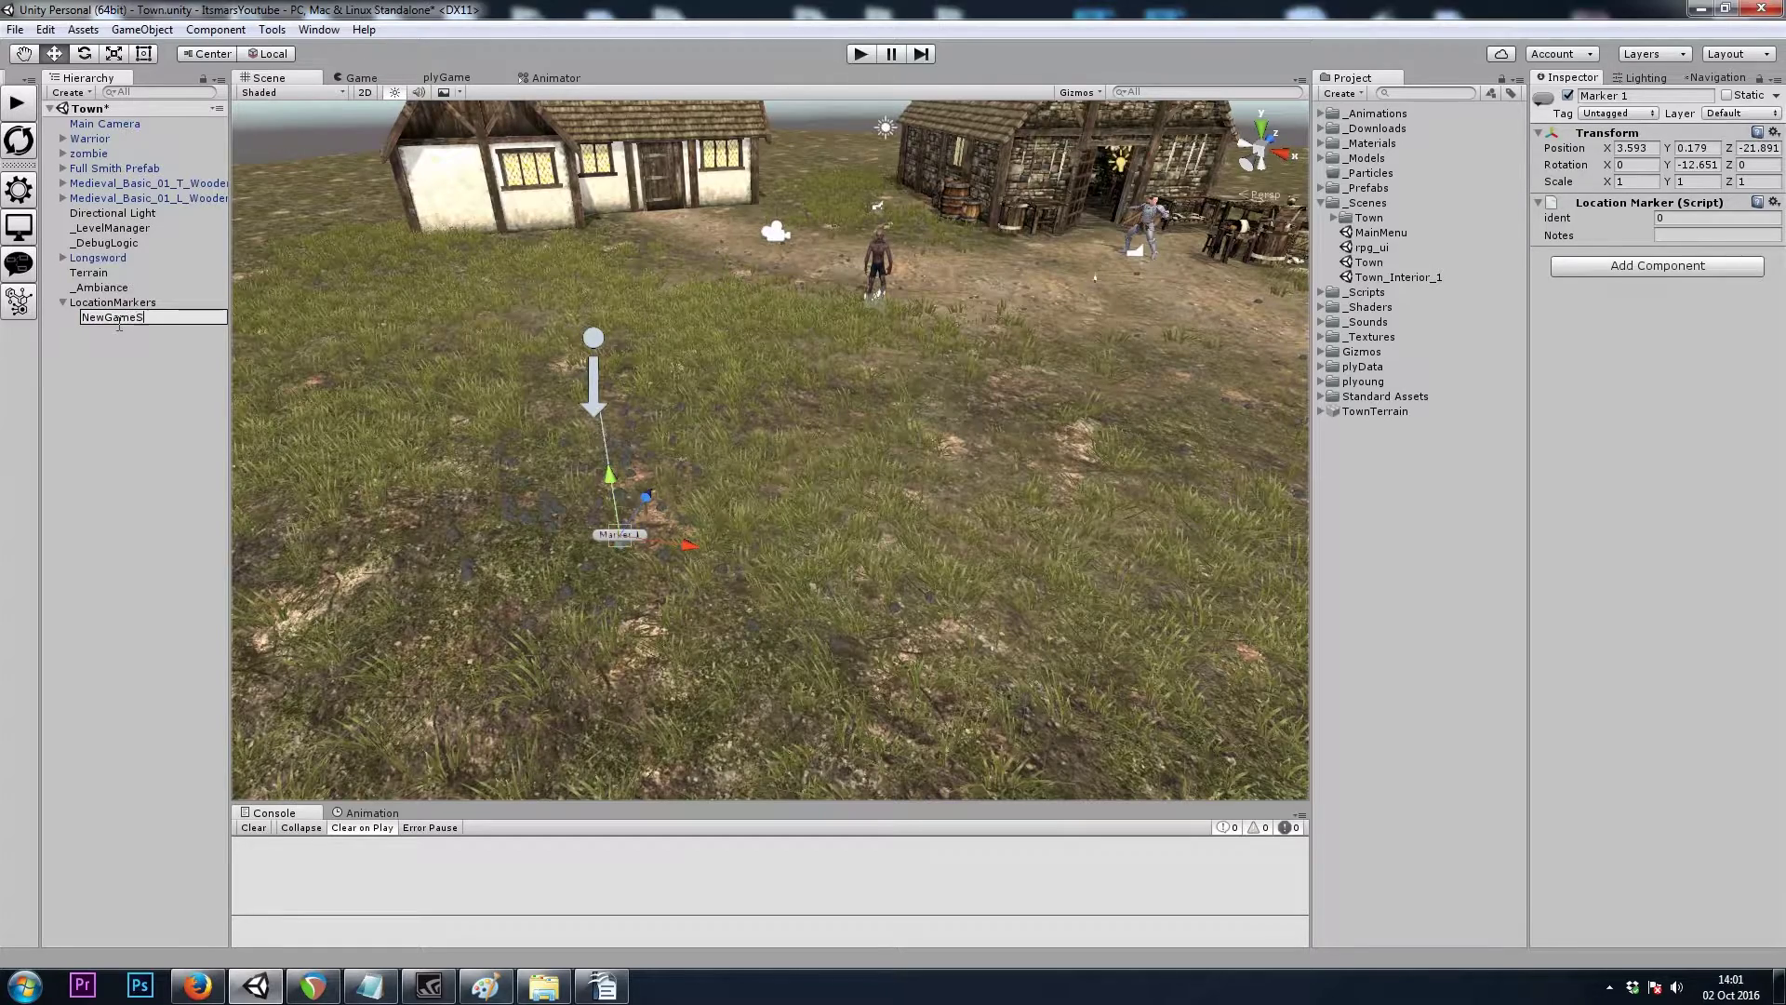
pyautogui.write('pawn')
pyautogui.press('Return')
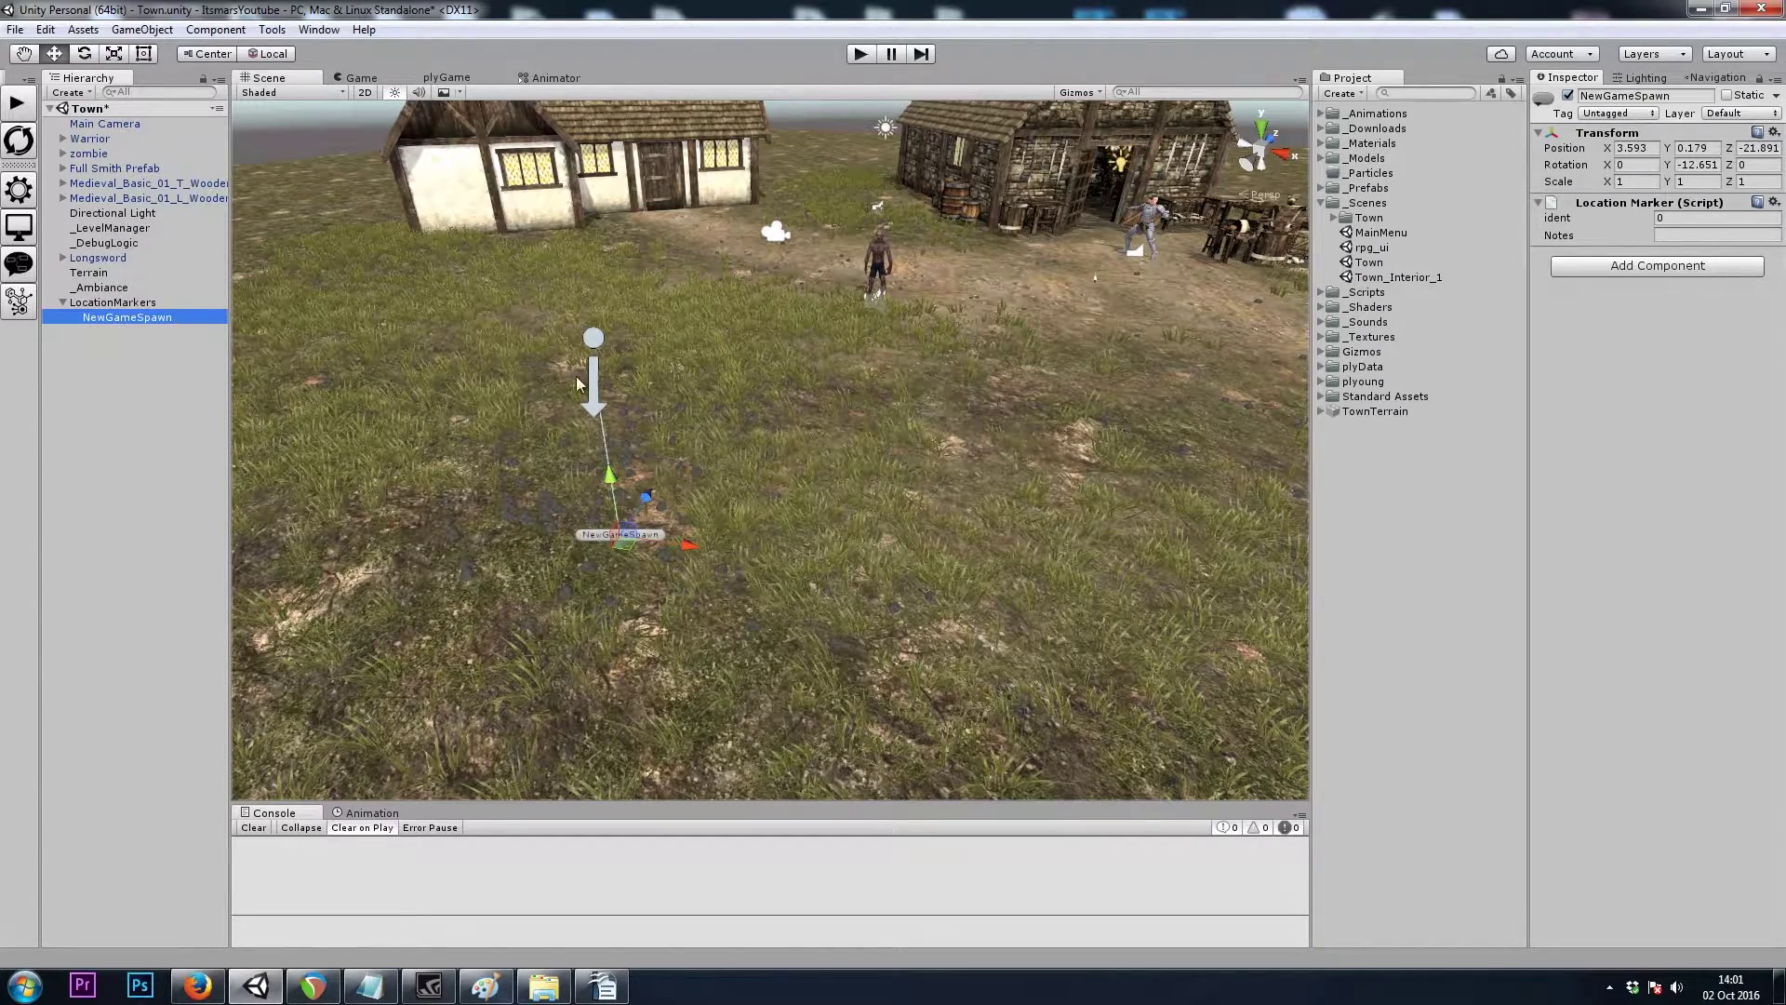
# Duplicate the NewGameSpawn marker and move the copy in front of the white house, to about X -6.67, Z -6.22
pyautogui.keyDown('alt'); pyautogui.moveTo(580, 385); pyautogui.dragTo(744, 231); pyautogui.keyUp('alt')
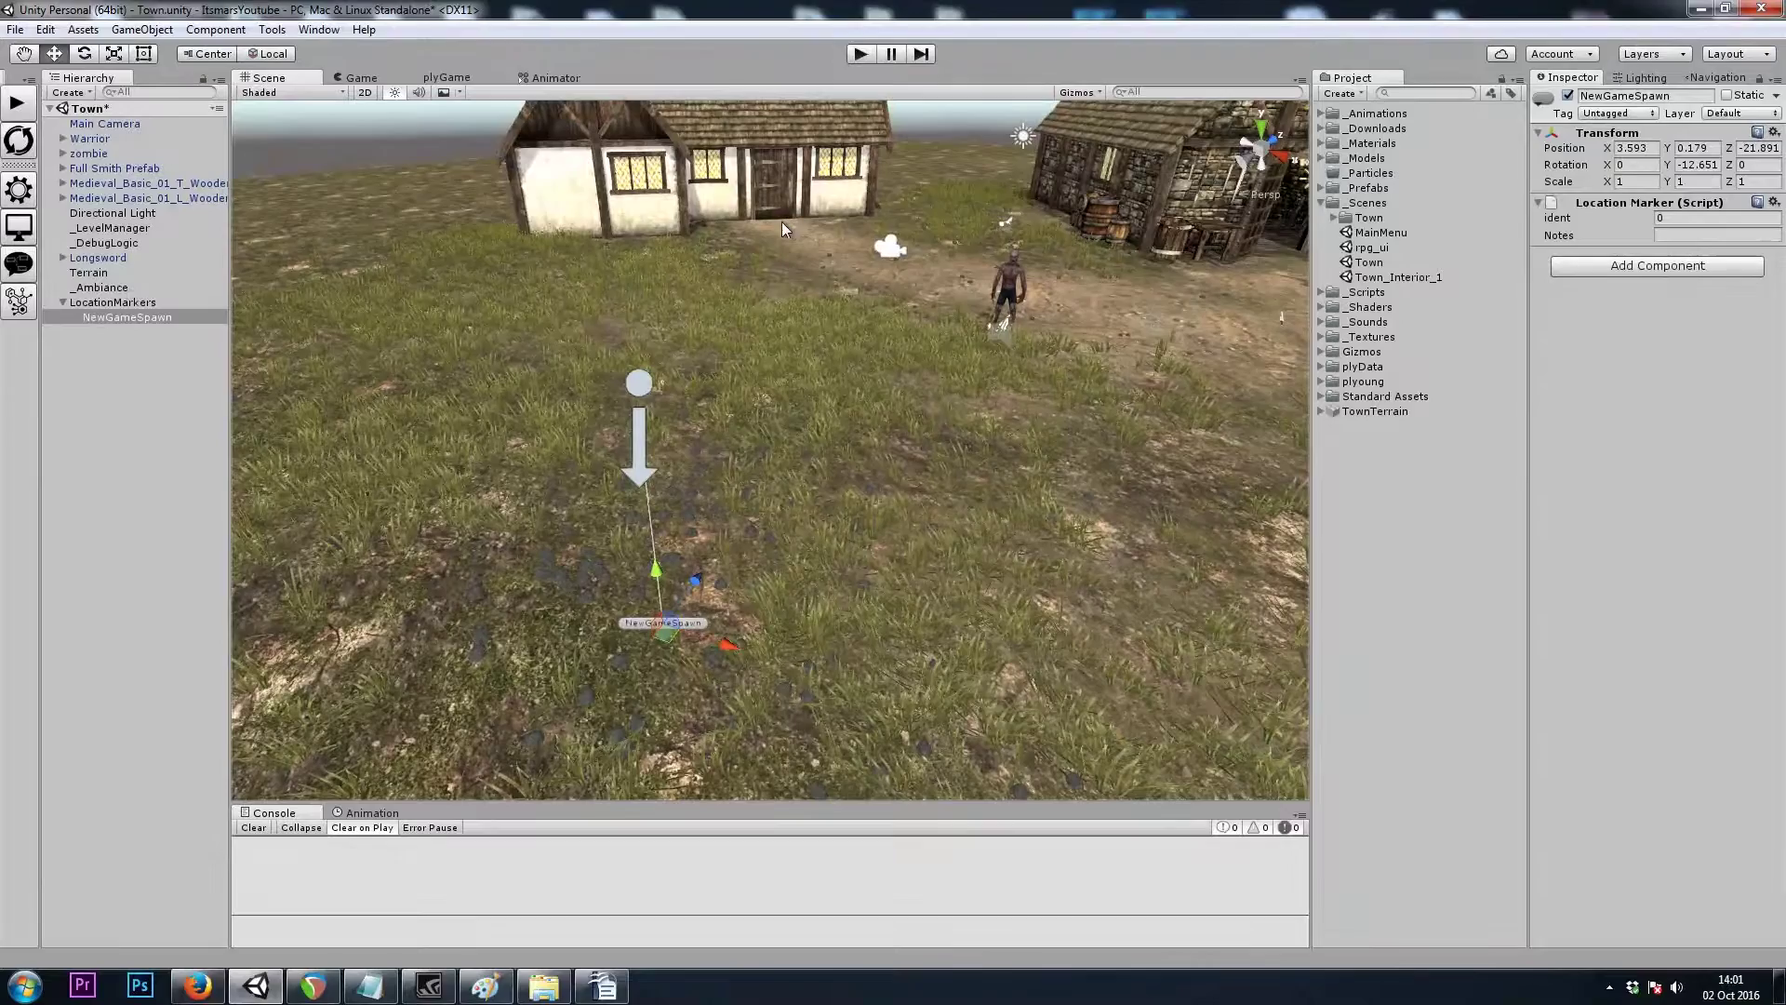
pyautogui.click(132, 317)
pyautogui.hotkey('ctrl', 'd')
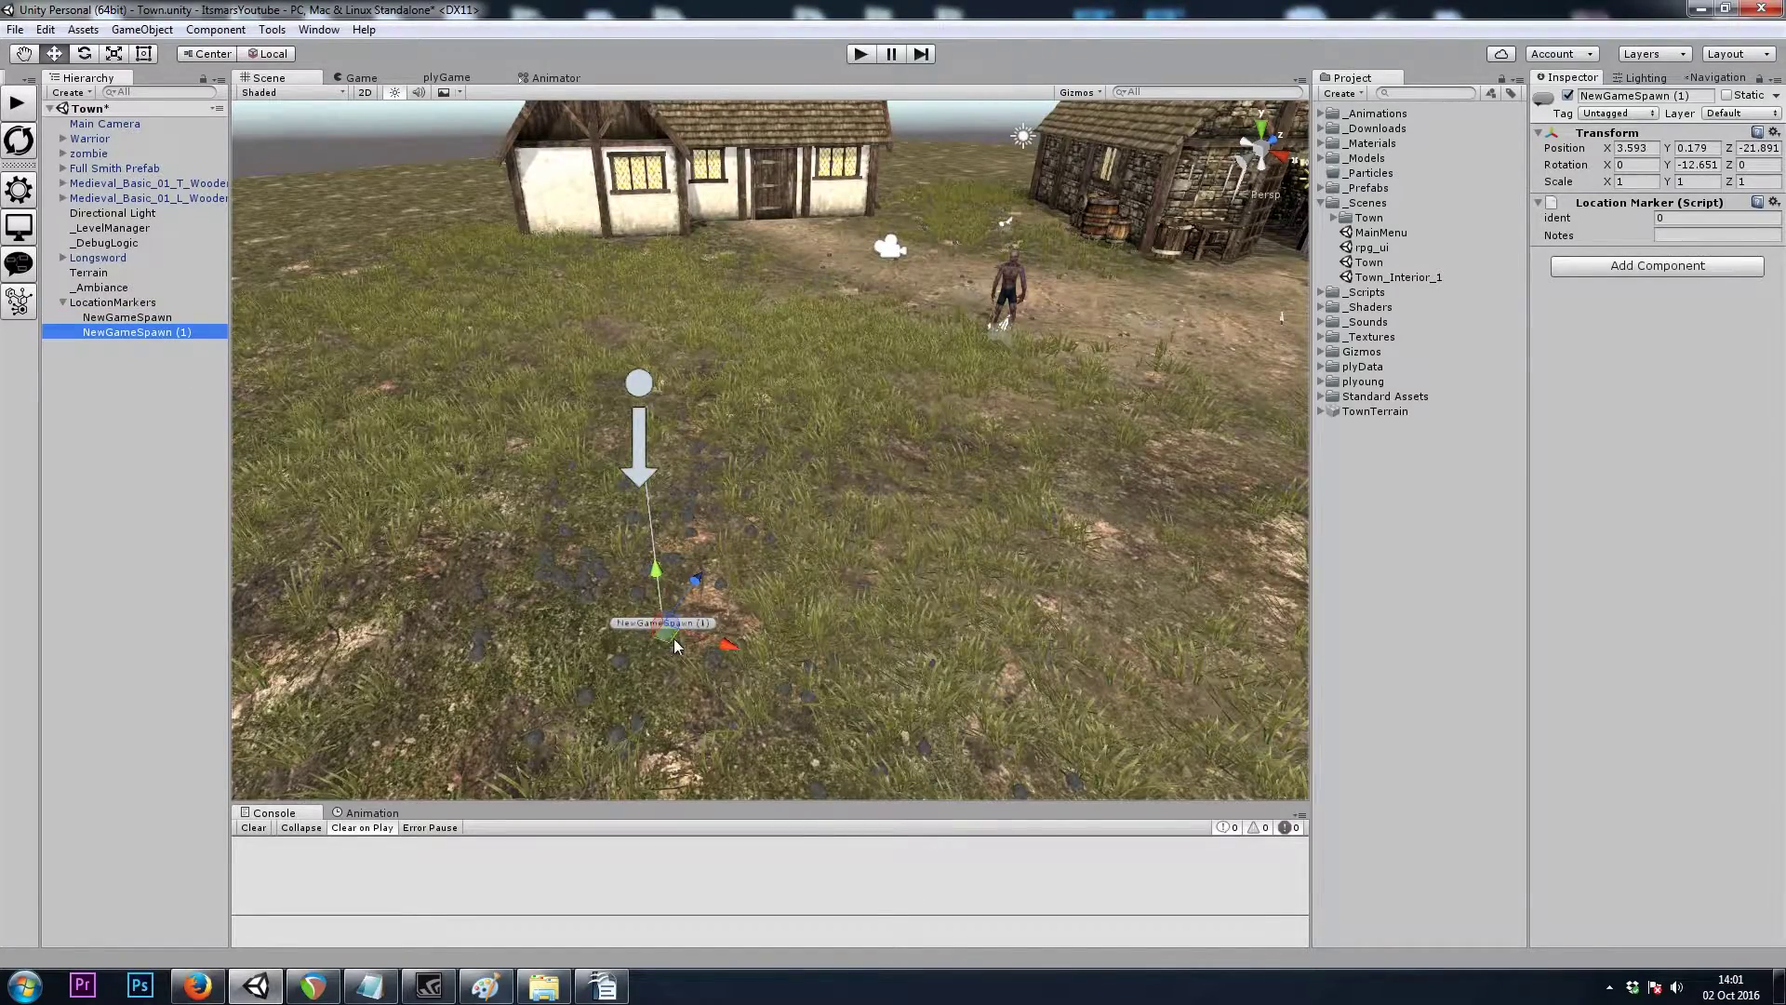
pyautogui.moveTo(673, 638); pyautogui.dragTo(757, 242)
pyautogui.moveTo(757, 242); pyautogui.dragTo(740, 344, button='right')
pyautogui.press('w')
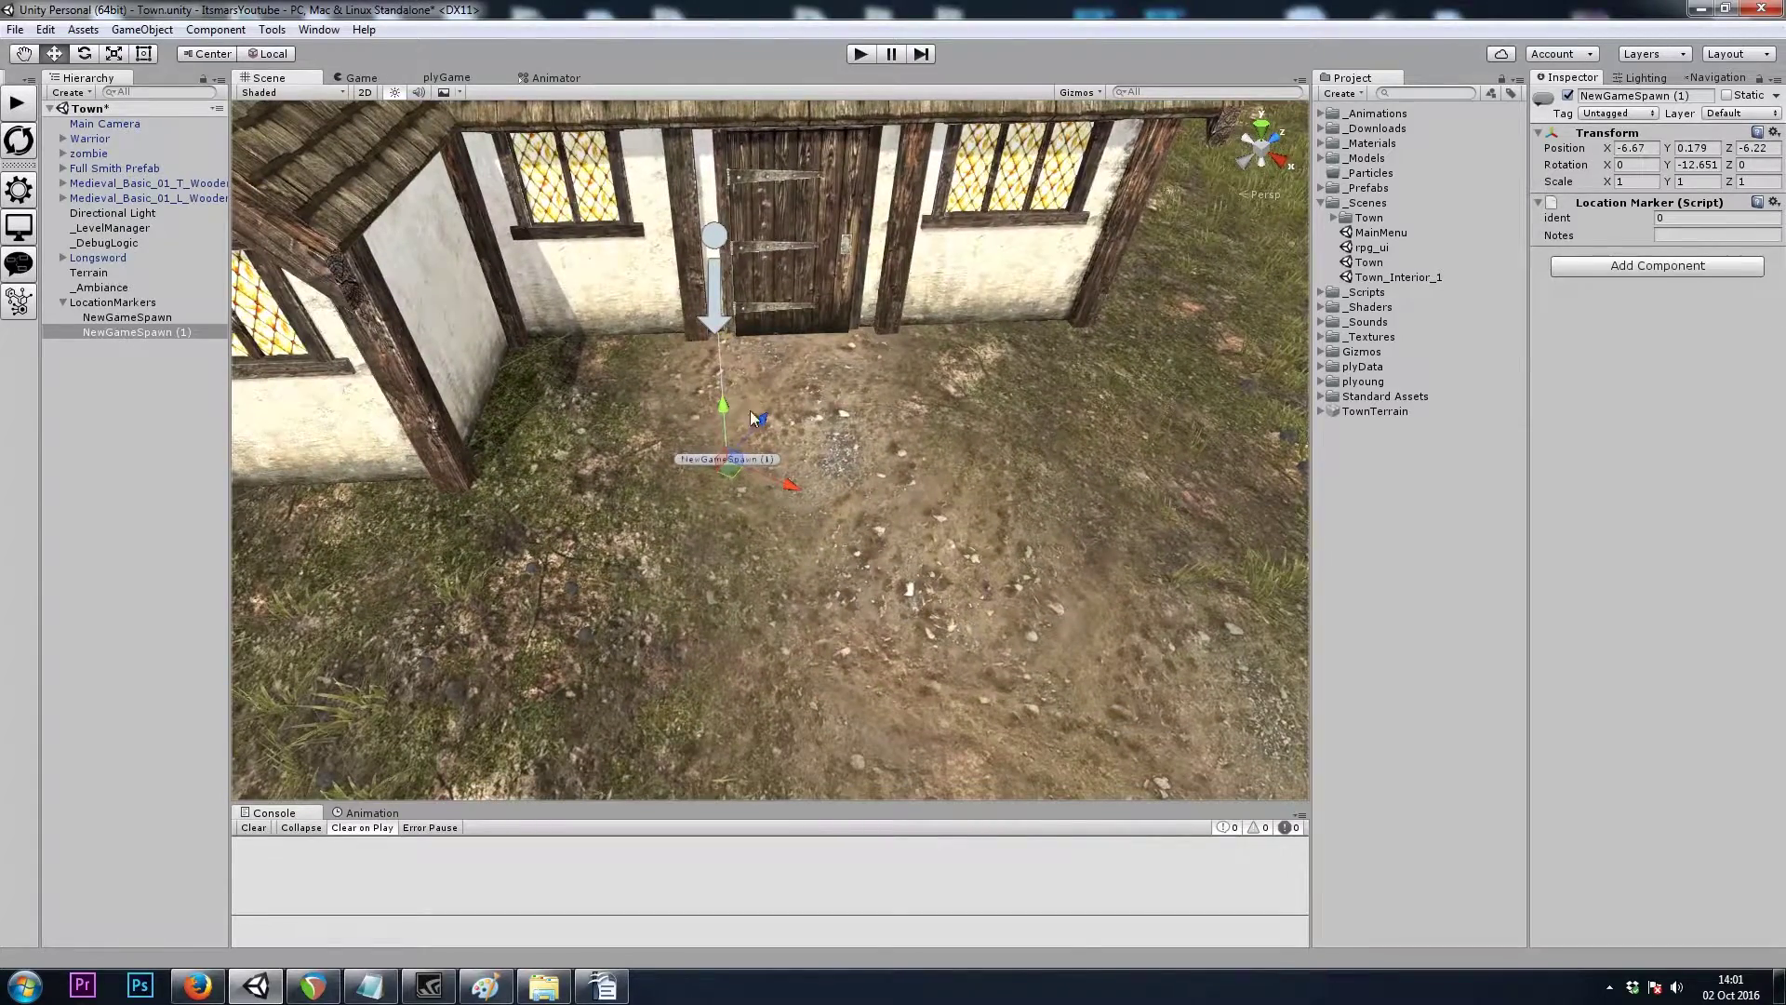
# Rotate the copied marker to about 126.23 degrees around Y and move it up to the house door, at about X -7.24, Z -4.62
pyautogui.press('w')
pyautogui.moveTo(714, 419); pyautogui.dragTo(711, 430, button='right')
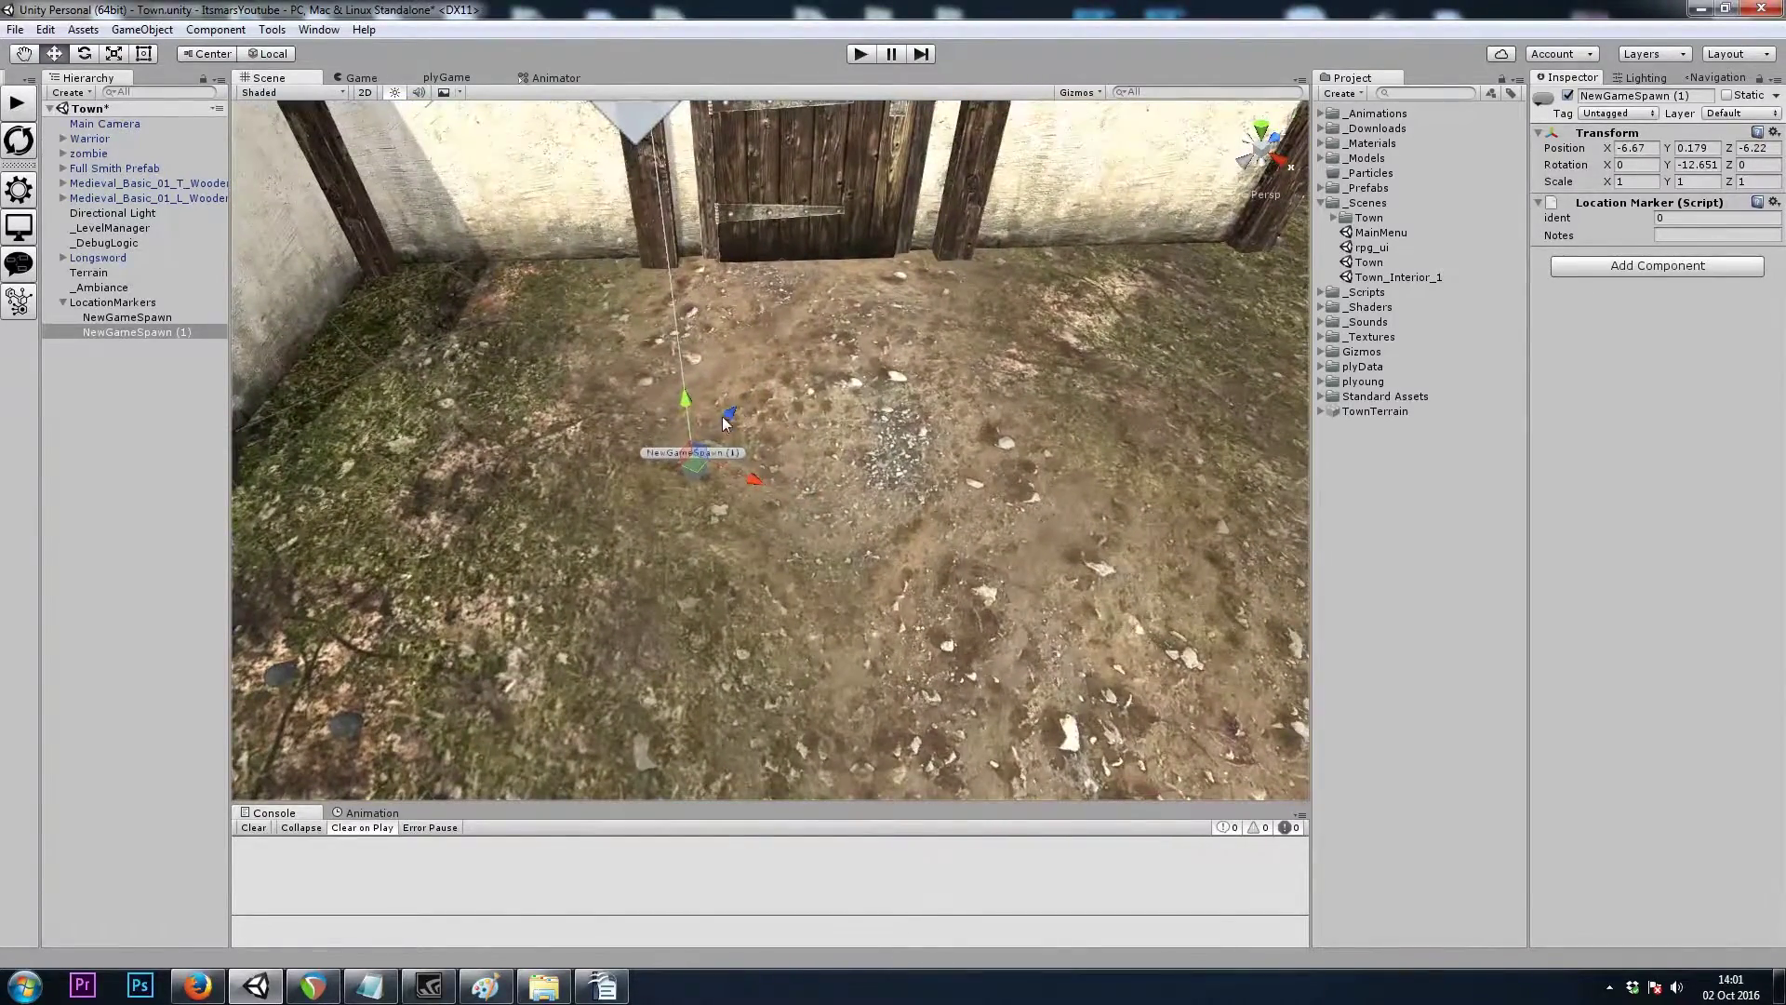
pyautogui.press('s')
pyautogui.moveTo(716, 428); pyautogui.dragTo(713, 437, button='right')
pyautogui.press('e')
pyautogui.moveTo(749, 490); pyautogui.dragTo(808, 279)
pyautogui.press('w')
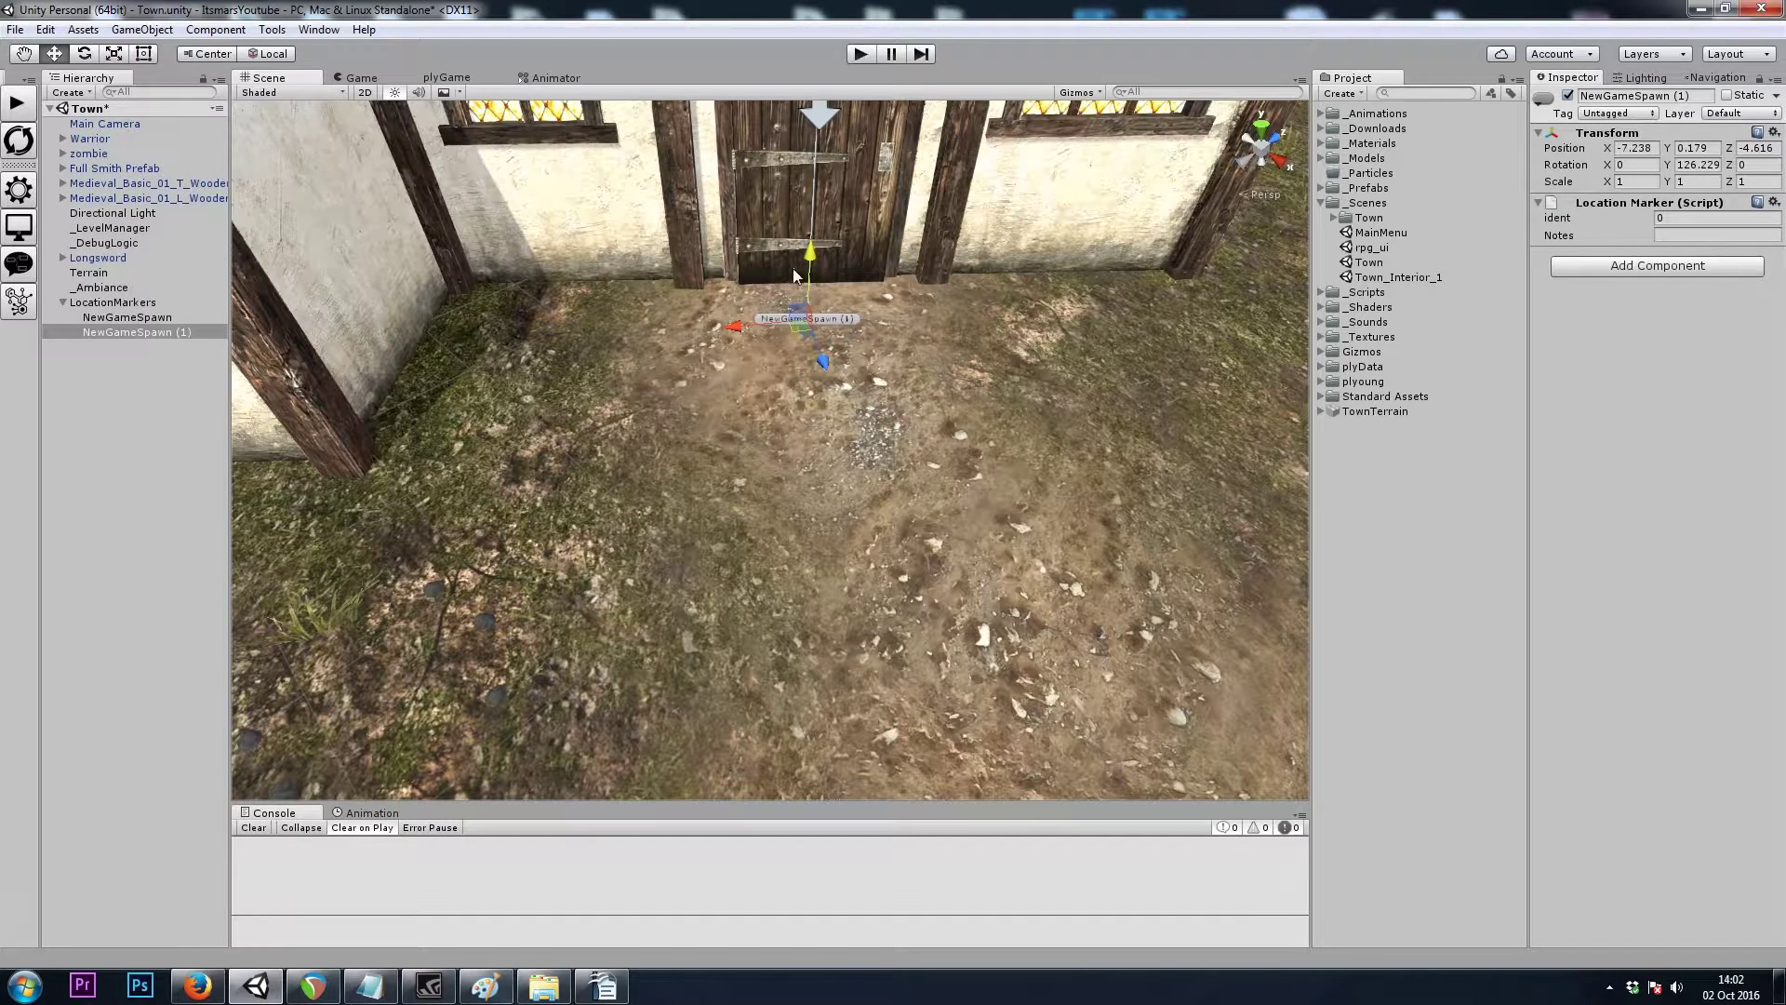
# Rename the duplicated marker by the house door as OutsideHouse
pyautogui.click(128, 333)
pyautogui.click(128, 343)
pyautogui.click(137, 332)
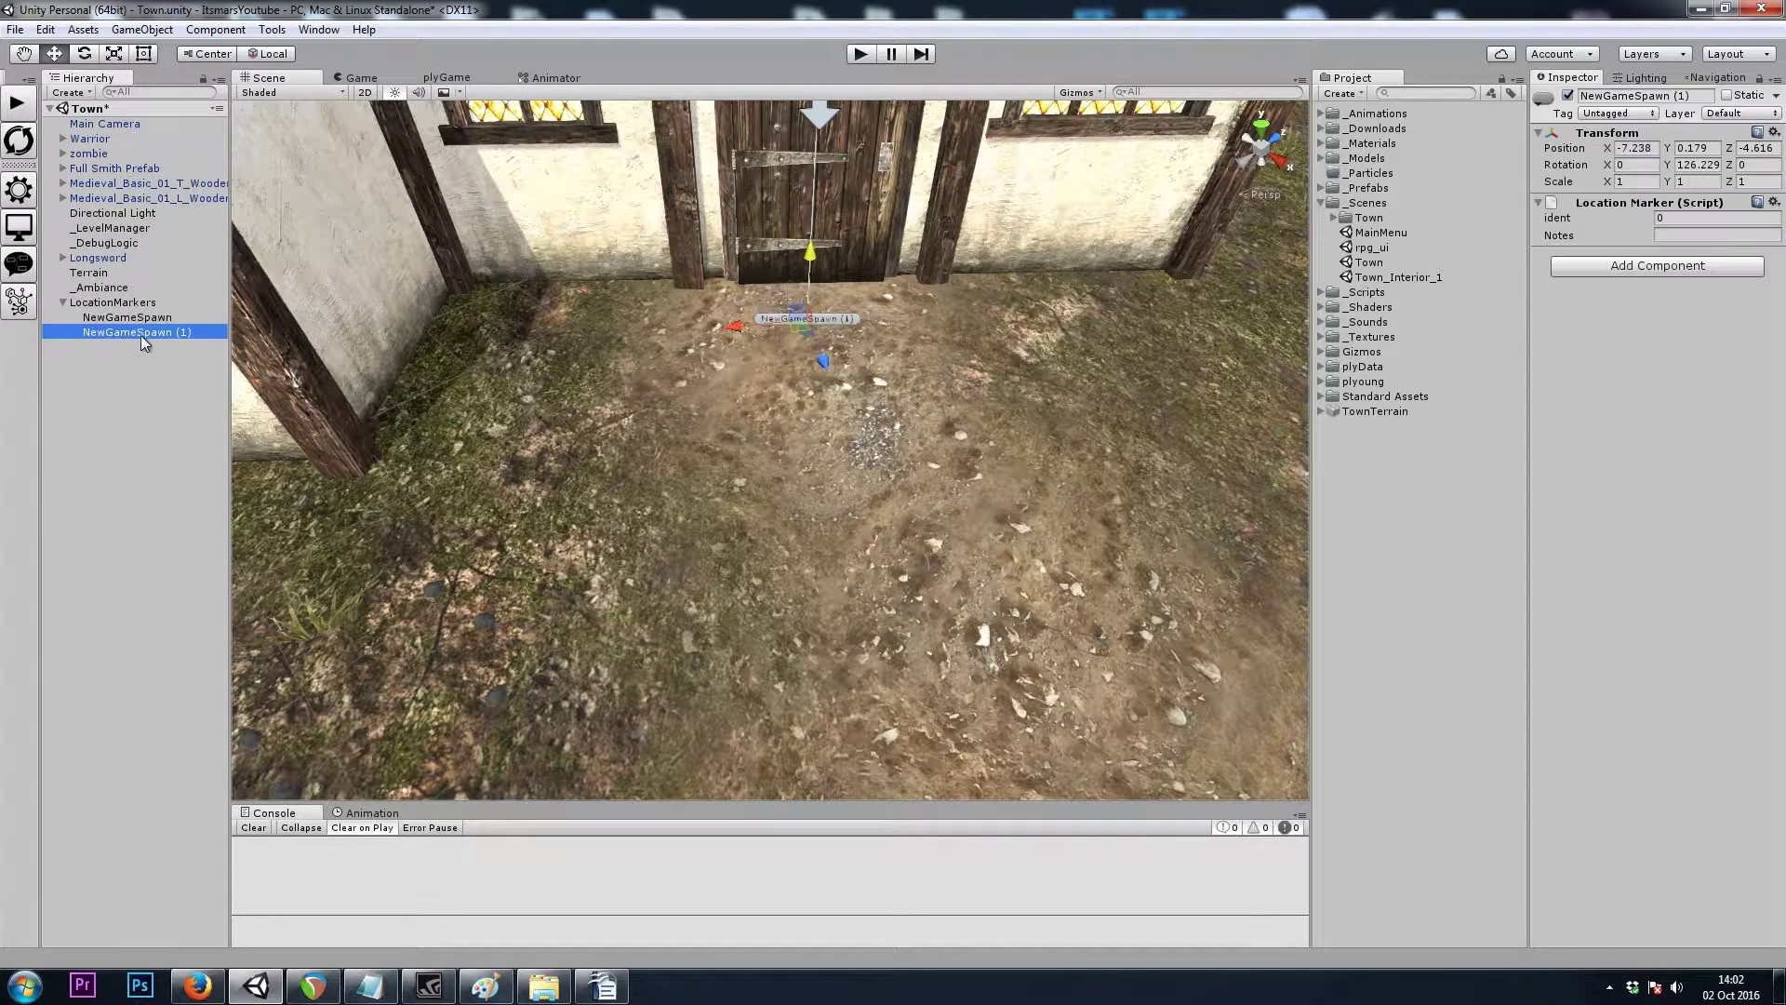
pyautogui.click(142, 332)
pyautogui.write('Outsi')
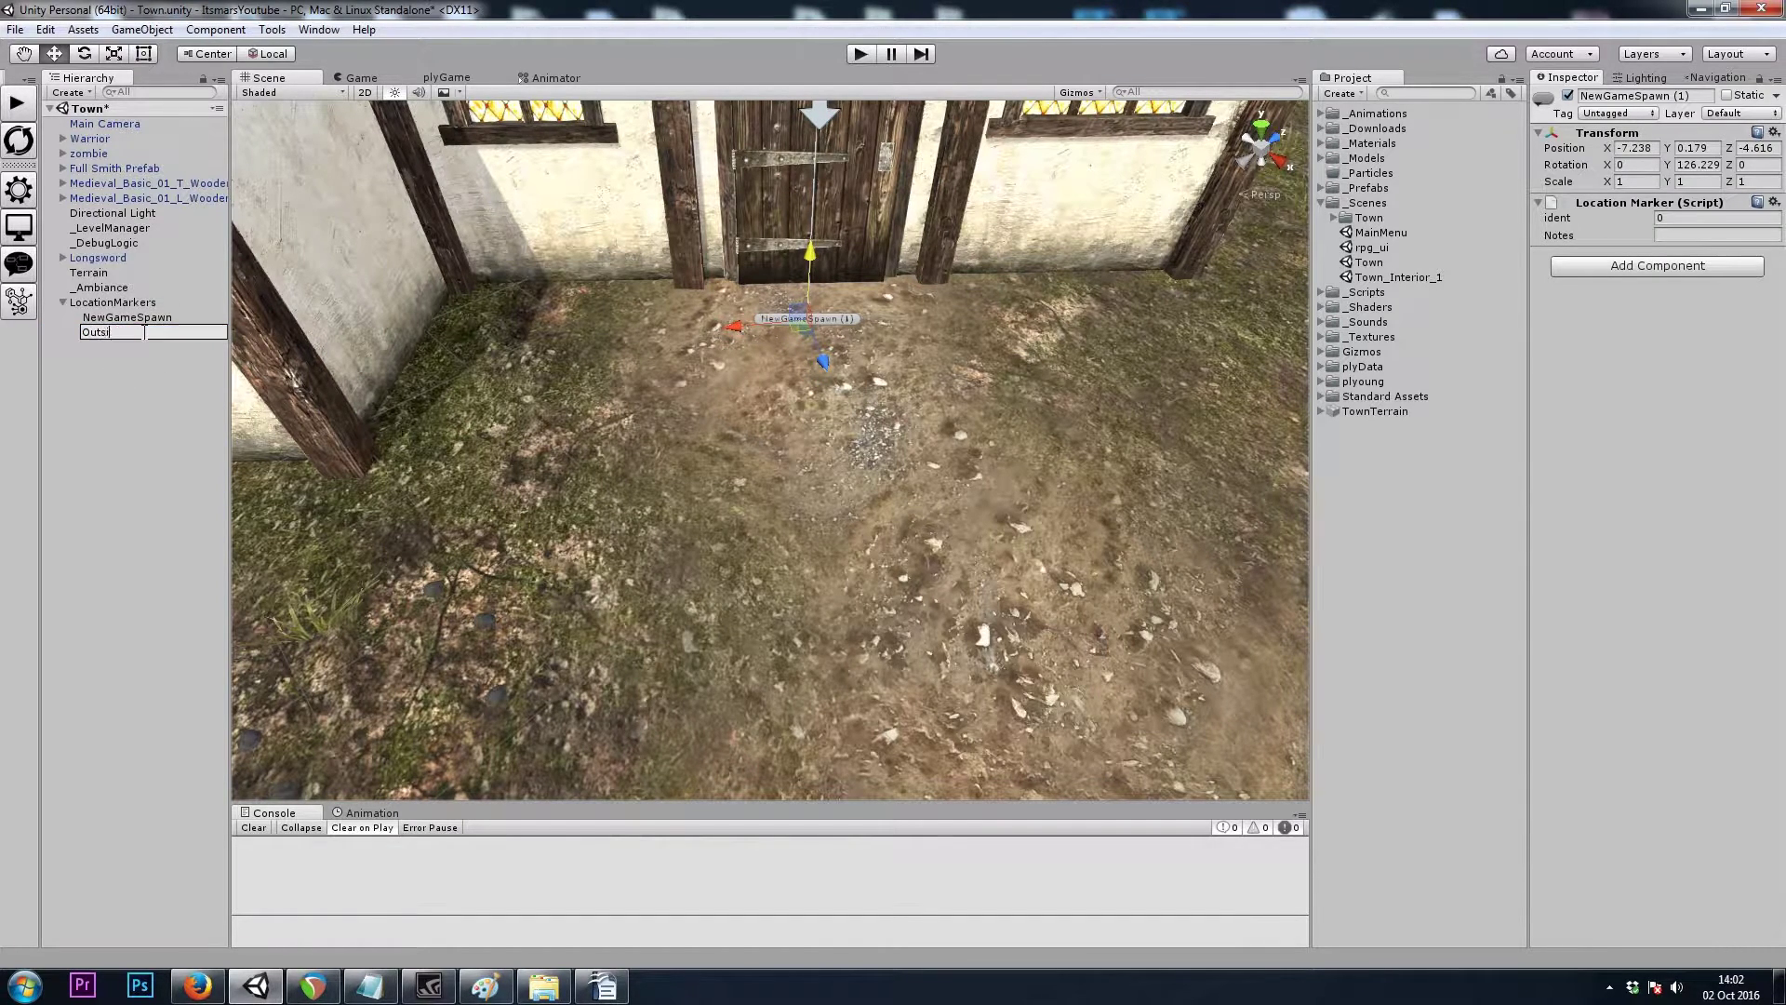
pyautogui.write('deHouse')
pyautogui.press('Return')
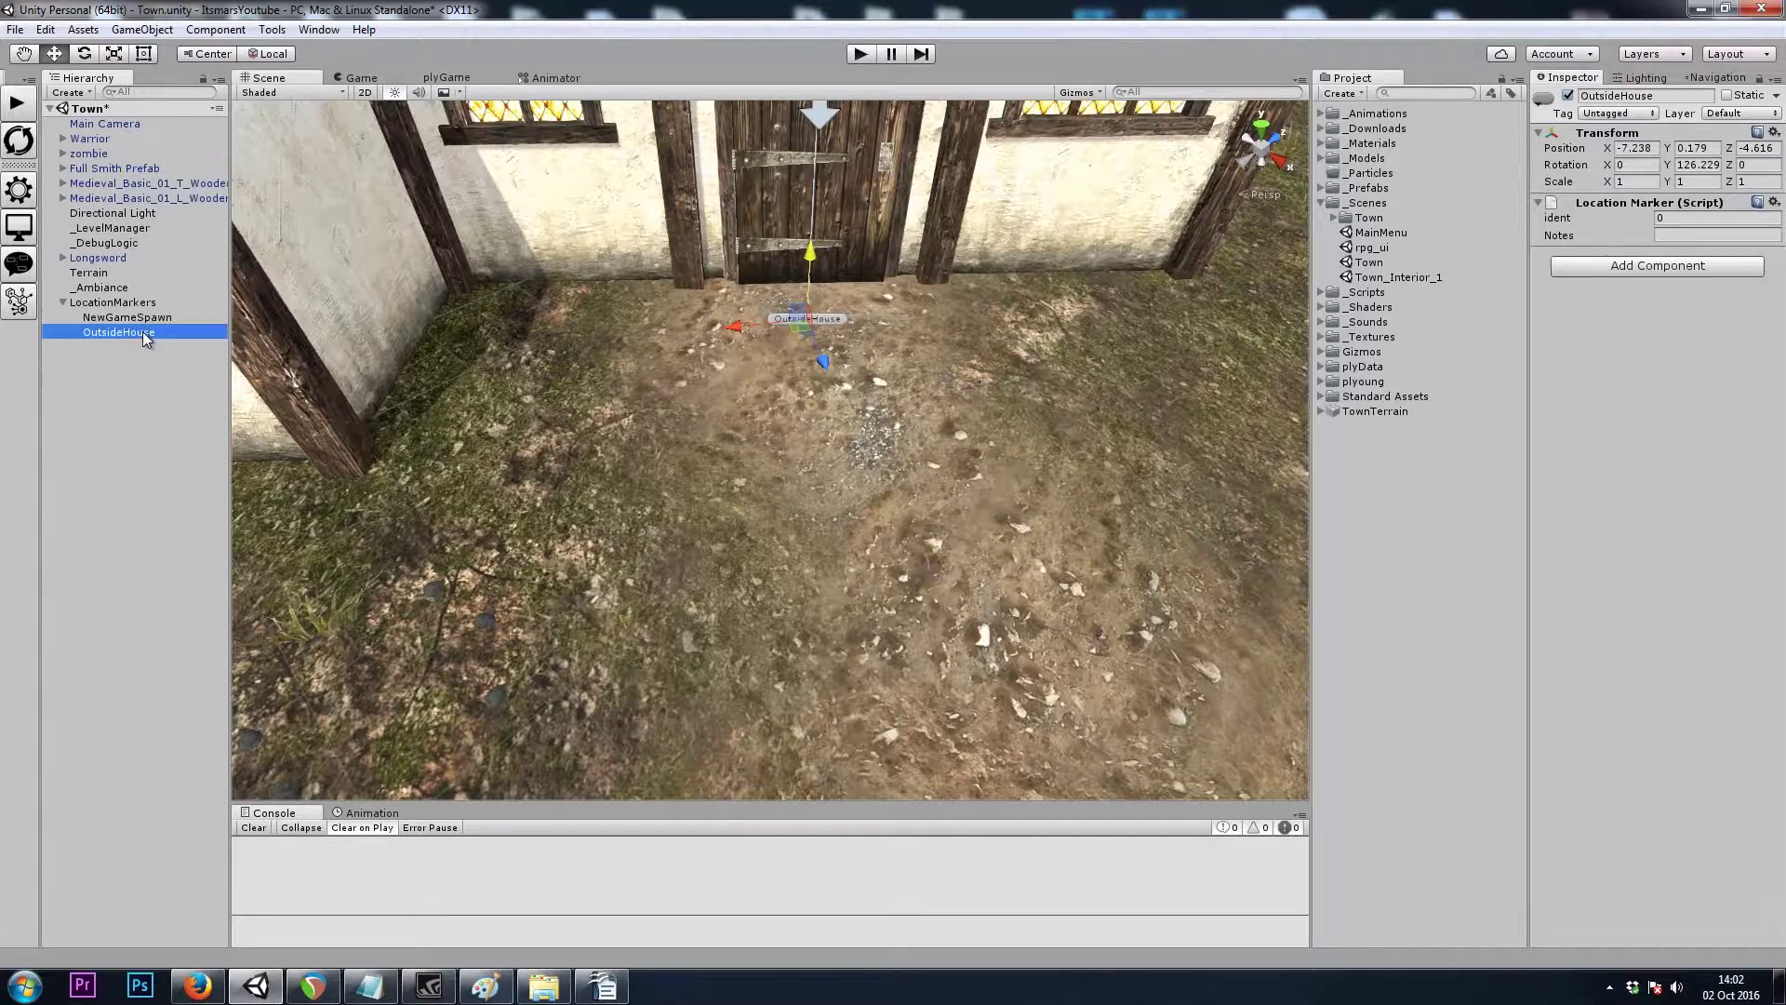
# Try deactivating the Warrior in the scene, look over the town without it, and reactivate it
pyautogui.press('s')
pyautogui.moveTo(885, 596); pyautogui.dragTo(874, 560, button='right')
pyautogui.press('s')
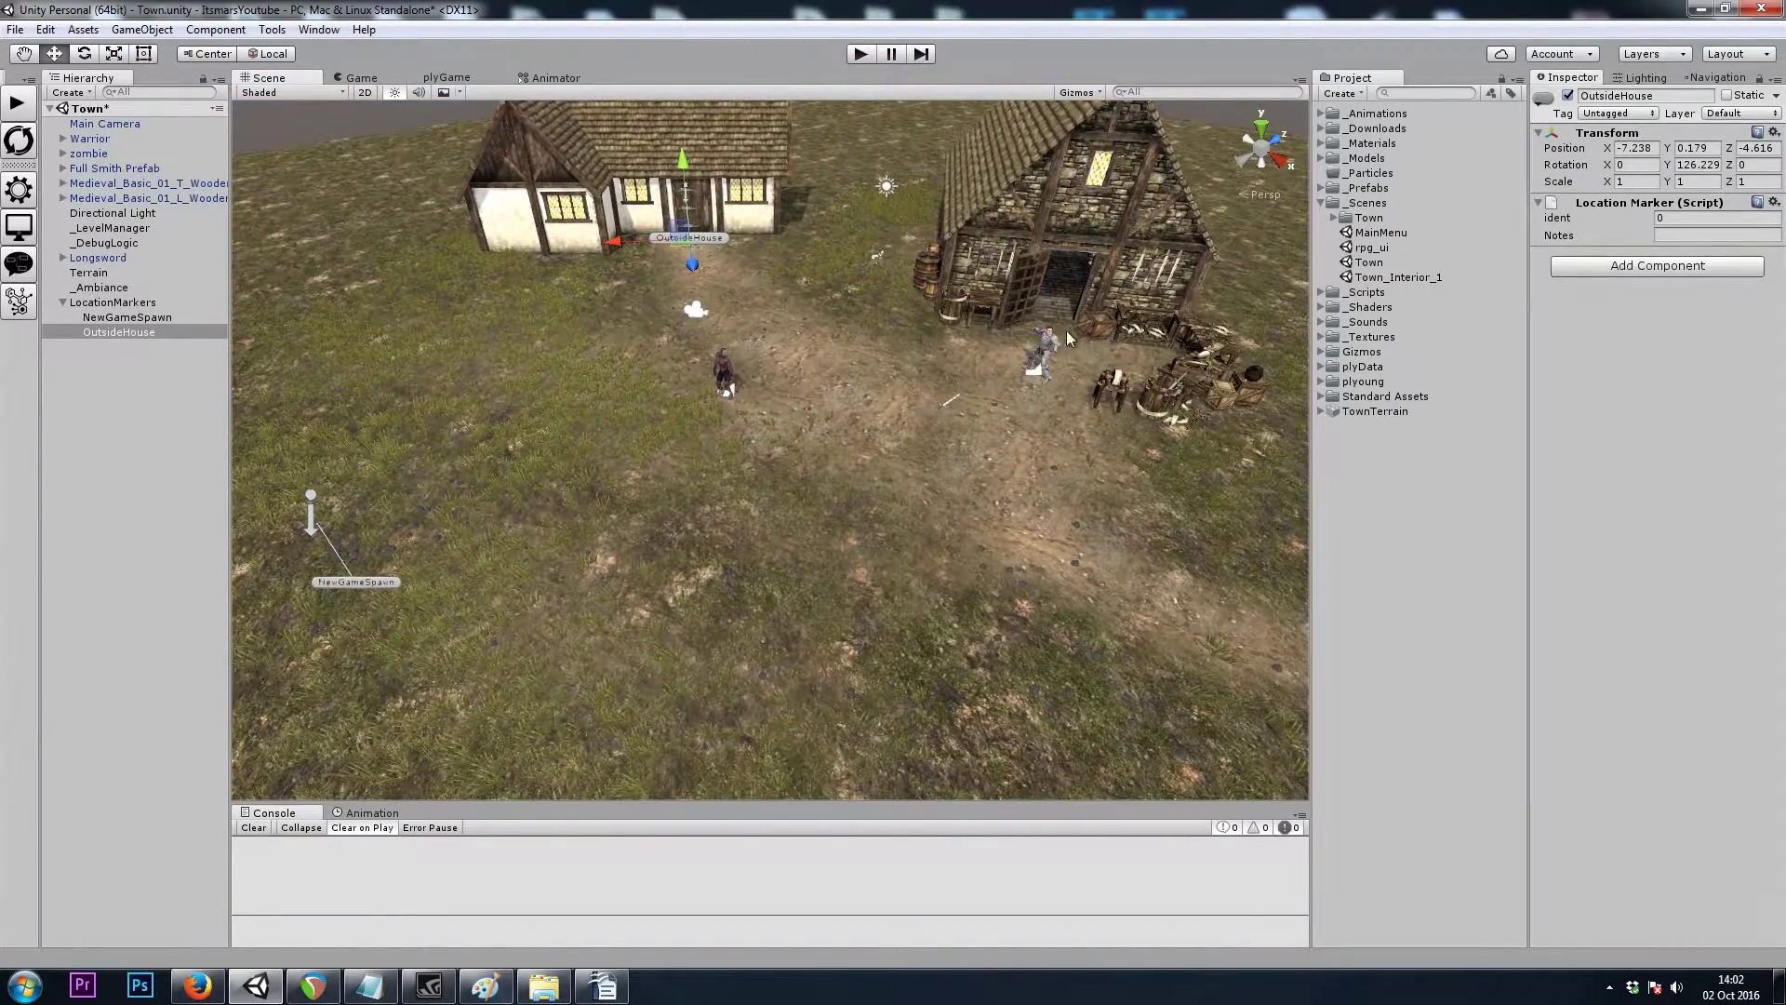
pyautogui.click(101, 141)
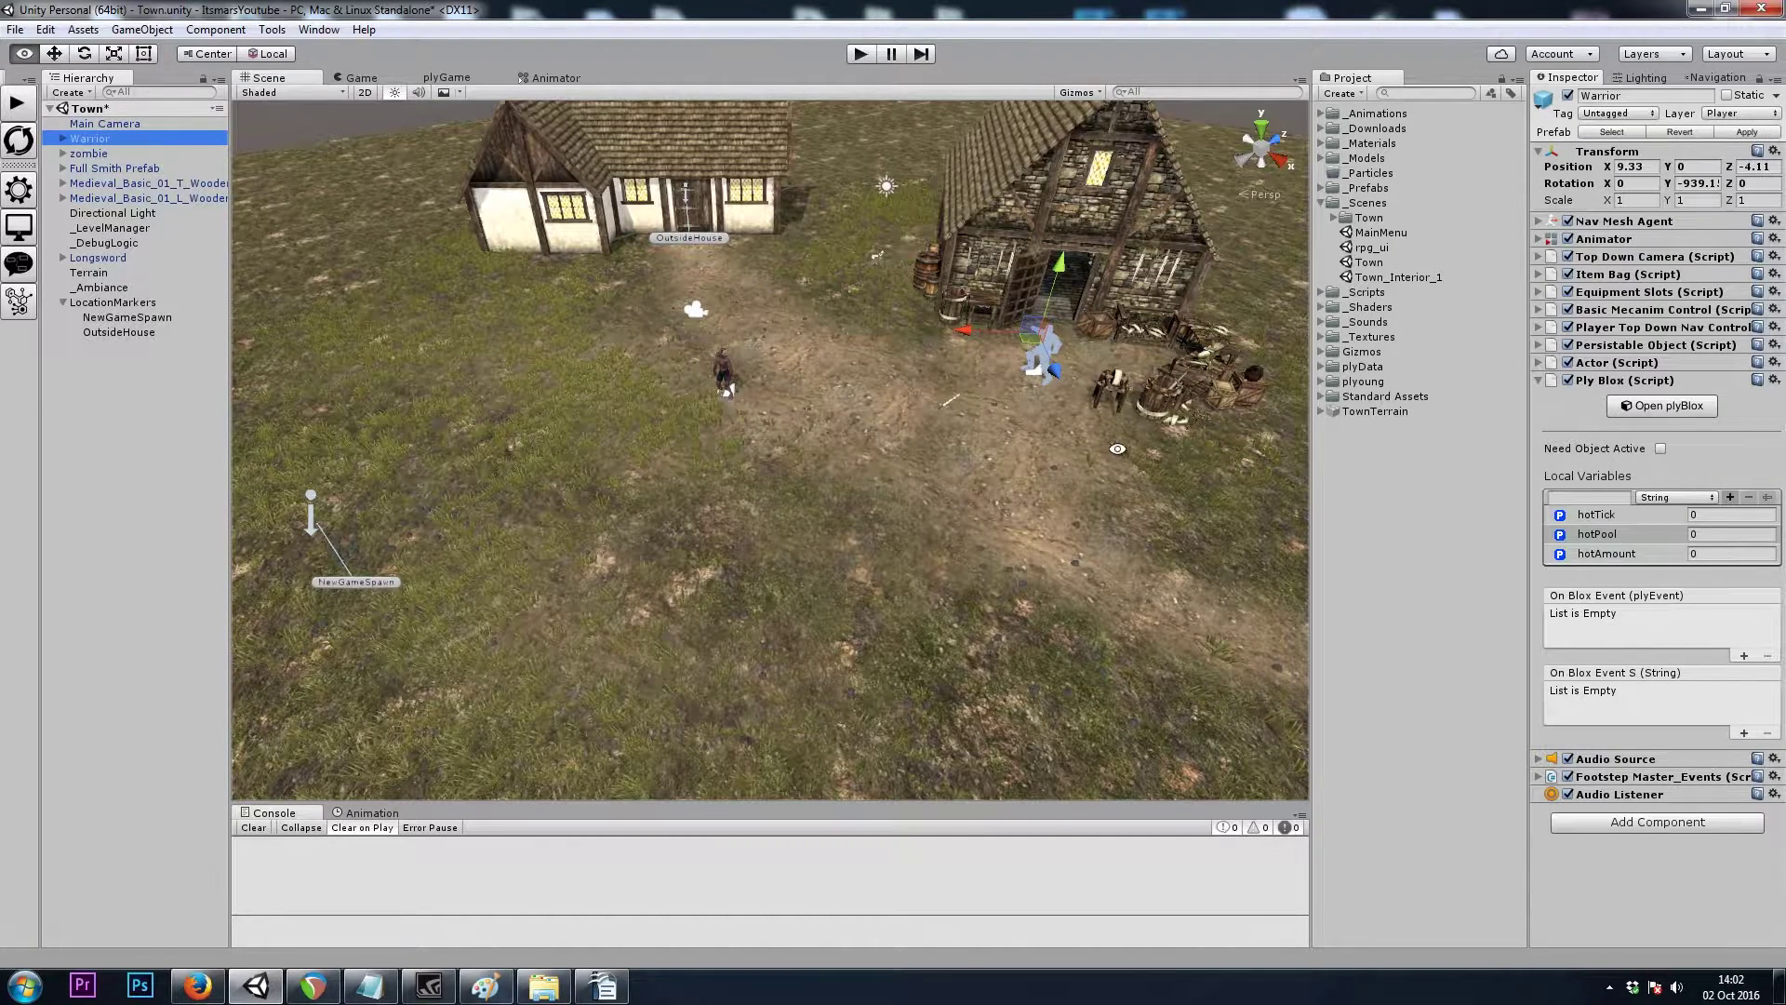
pyautogui.hotkey('alt', 'shift', 'a')
pyautogui.press('w')
pyautogui.moveTo(865, 446); pyautogui.dragTo(893, 316, button='right')
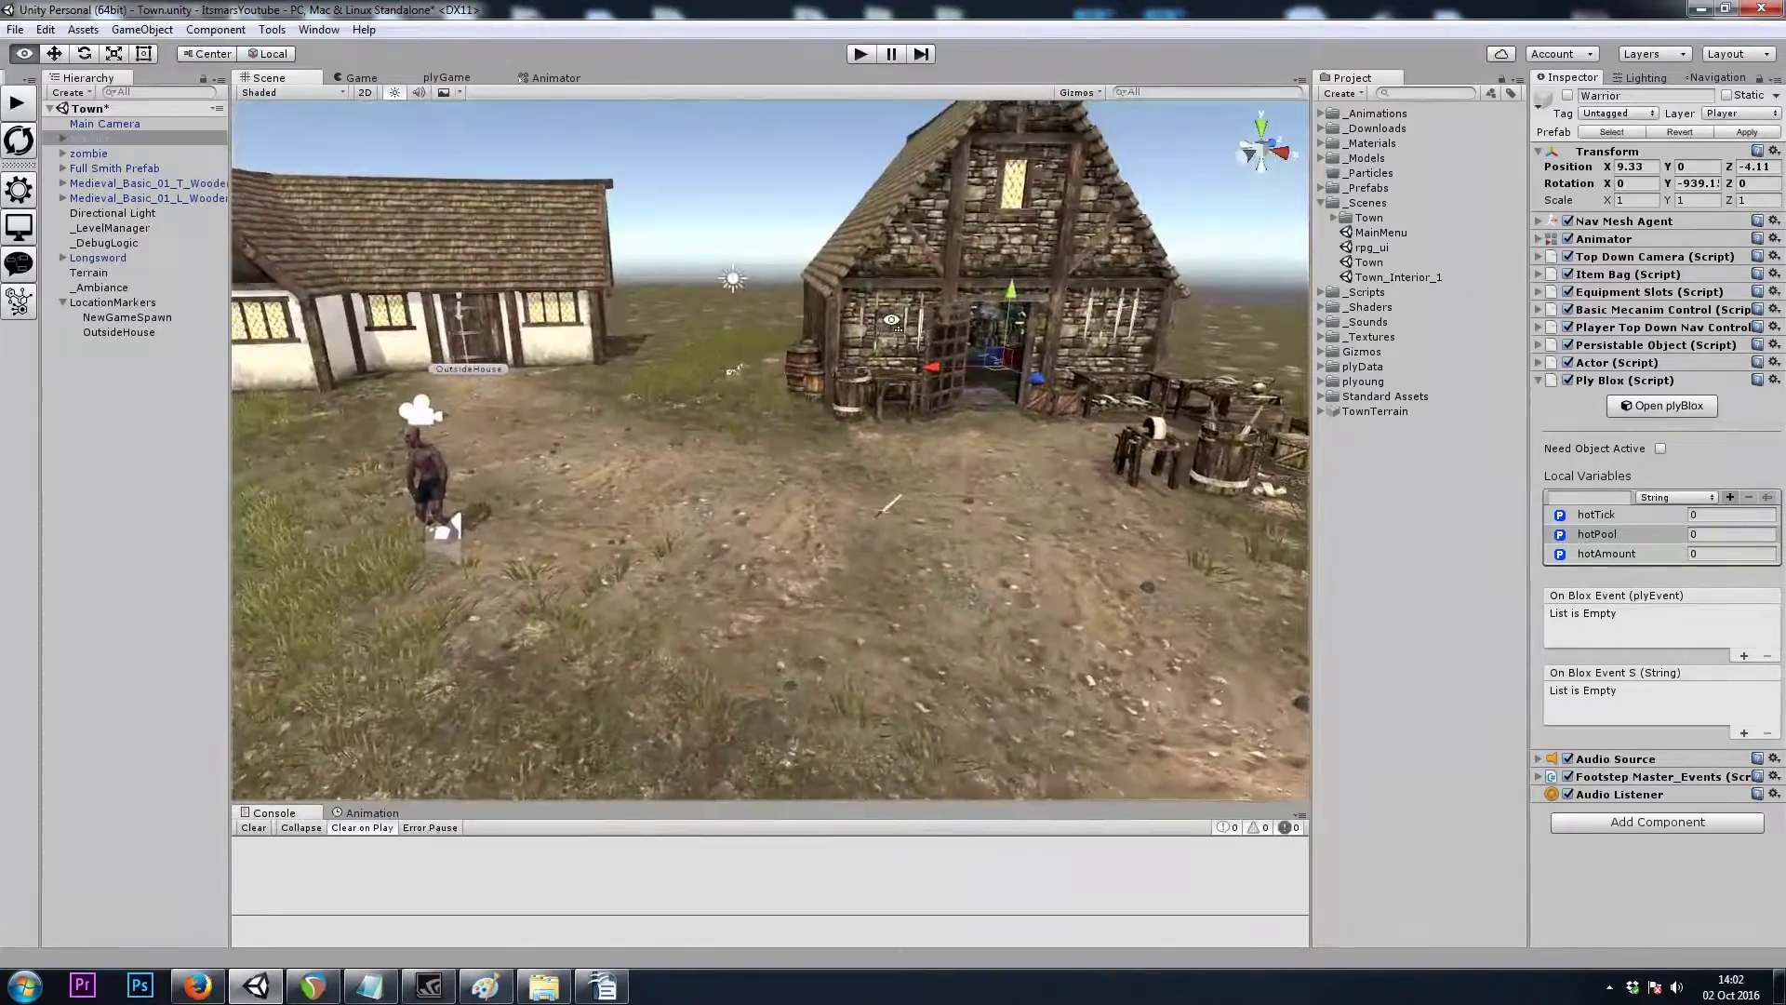
pyautogui.click(810, 148)
pyautogui.moveTo(828, 396); pyautogui.dragTo(756, 521, button='right')
pyautogui.press('s')
pyautogui.keyDown('alt'); pyautogui.moveTo(755, 521); pyautogui.dragTo(788, 456); pyautogui.keyUp('alt')
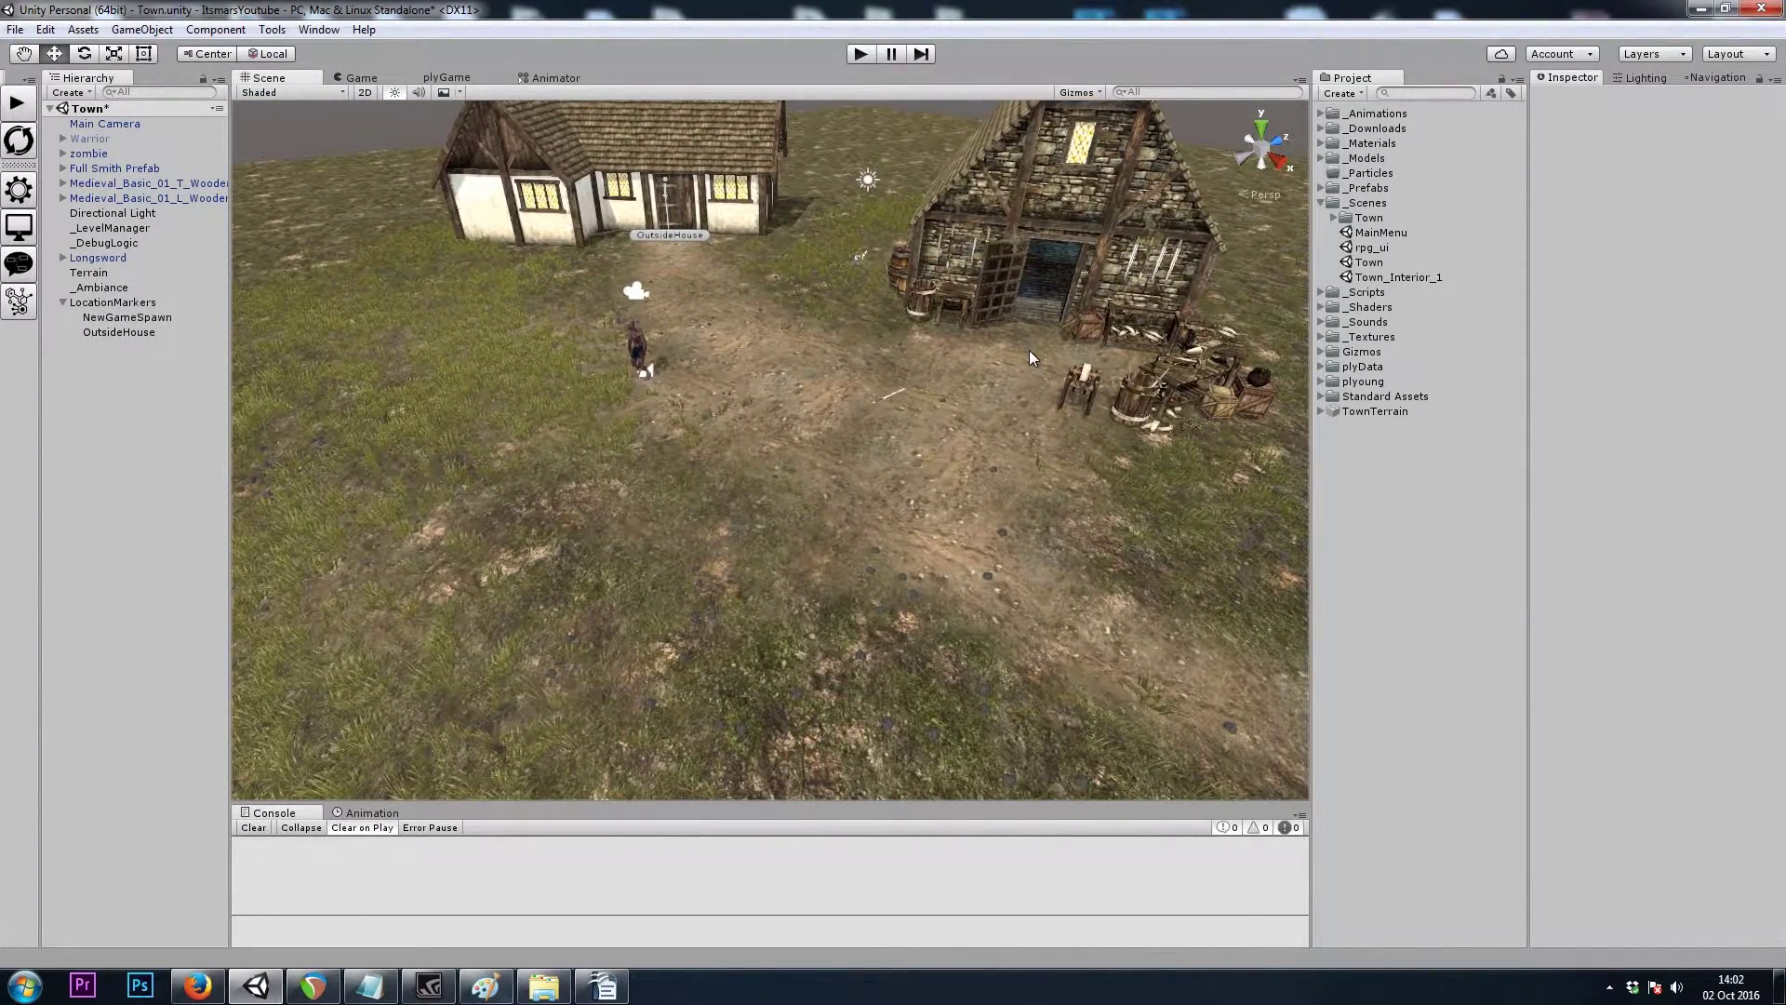
pyautogui.click(89, 137)
pyautogui.hotkey('alt', 'shift', 'a')
# Clear the Target Camera reference in the Warrior's Top Down Camera component
pyautogui.keyDown('alt'); pyautogui.moveTo(814, 437); pyautogui.dragTo(829, 446); pyautogui.keyUp('alt')
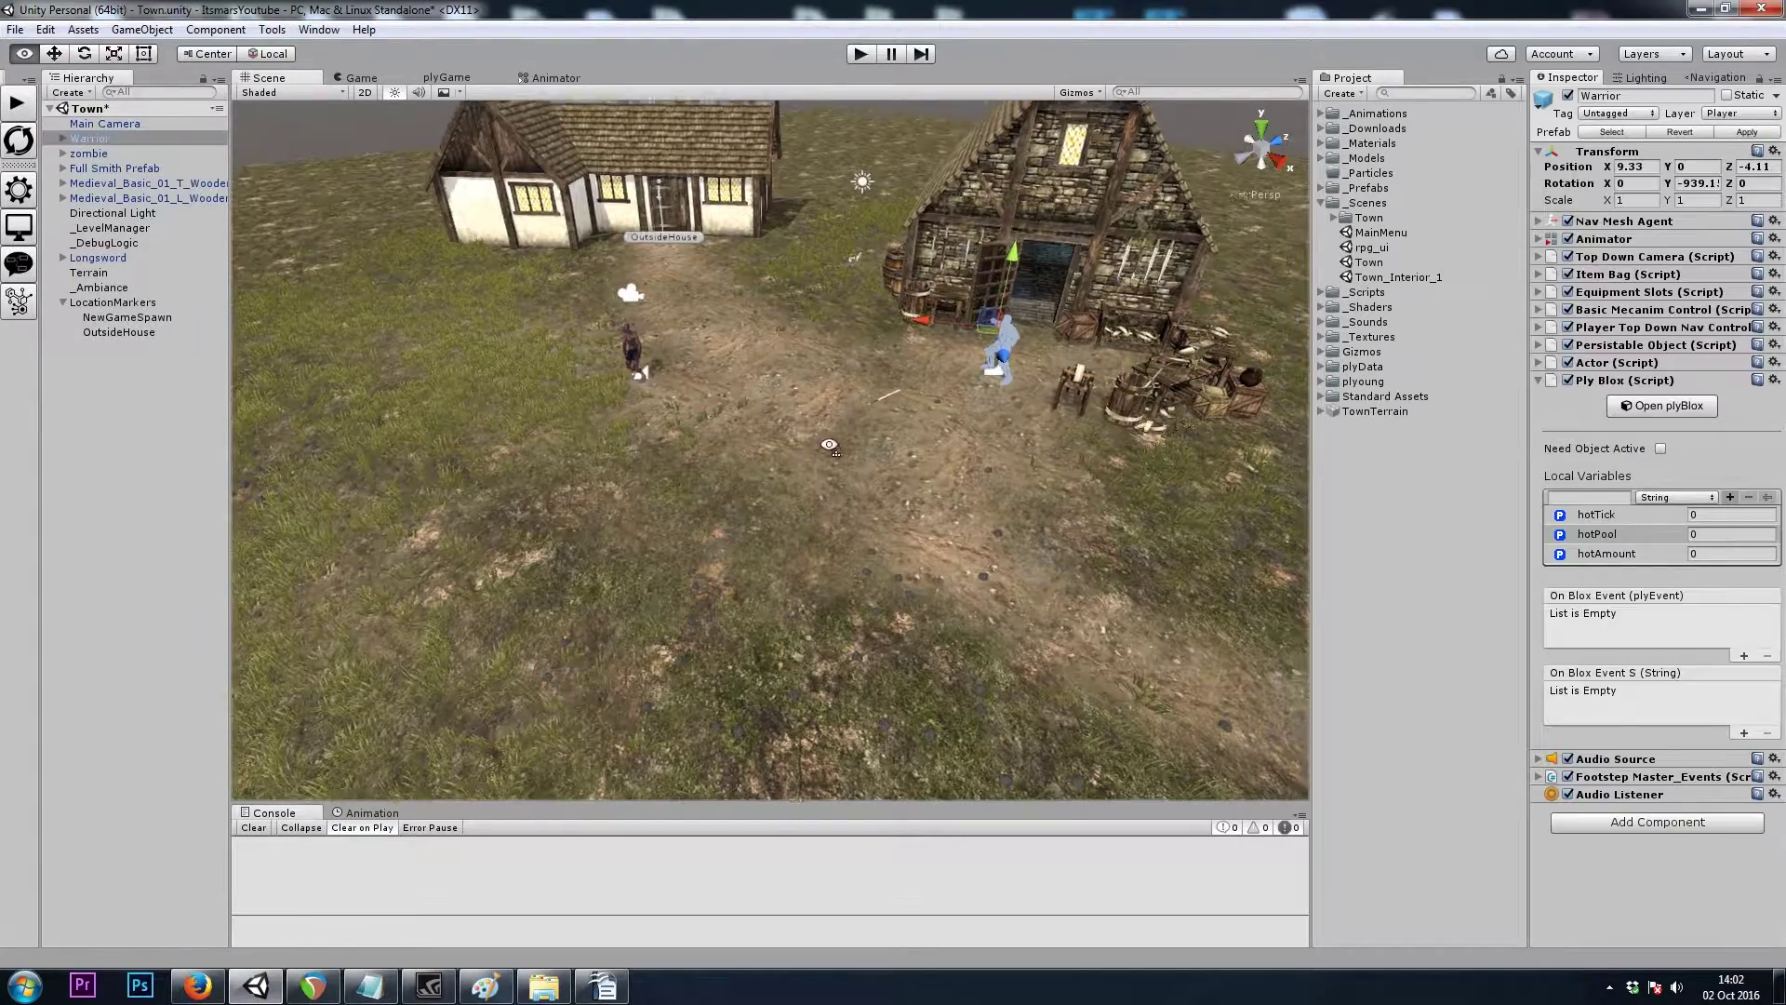
pyautogui.press('w')
pyautogui.moveTo(829, 445); pyautogui.dragTo(1027, 326, button='right')
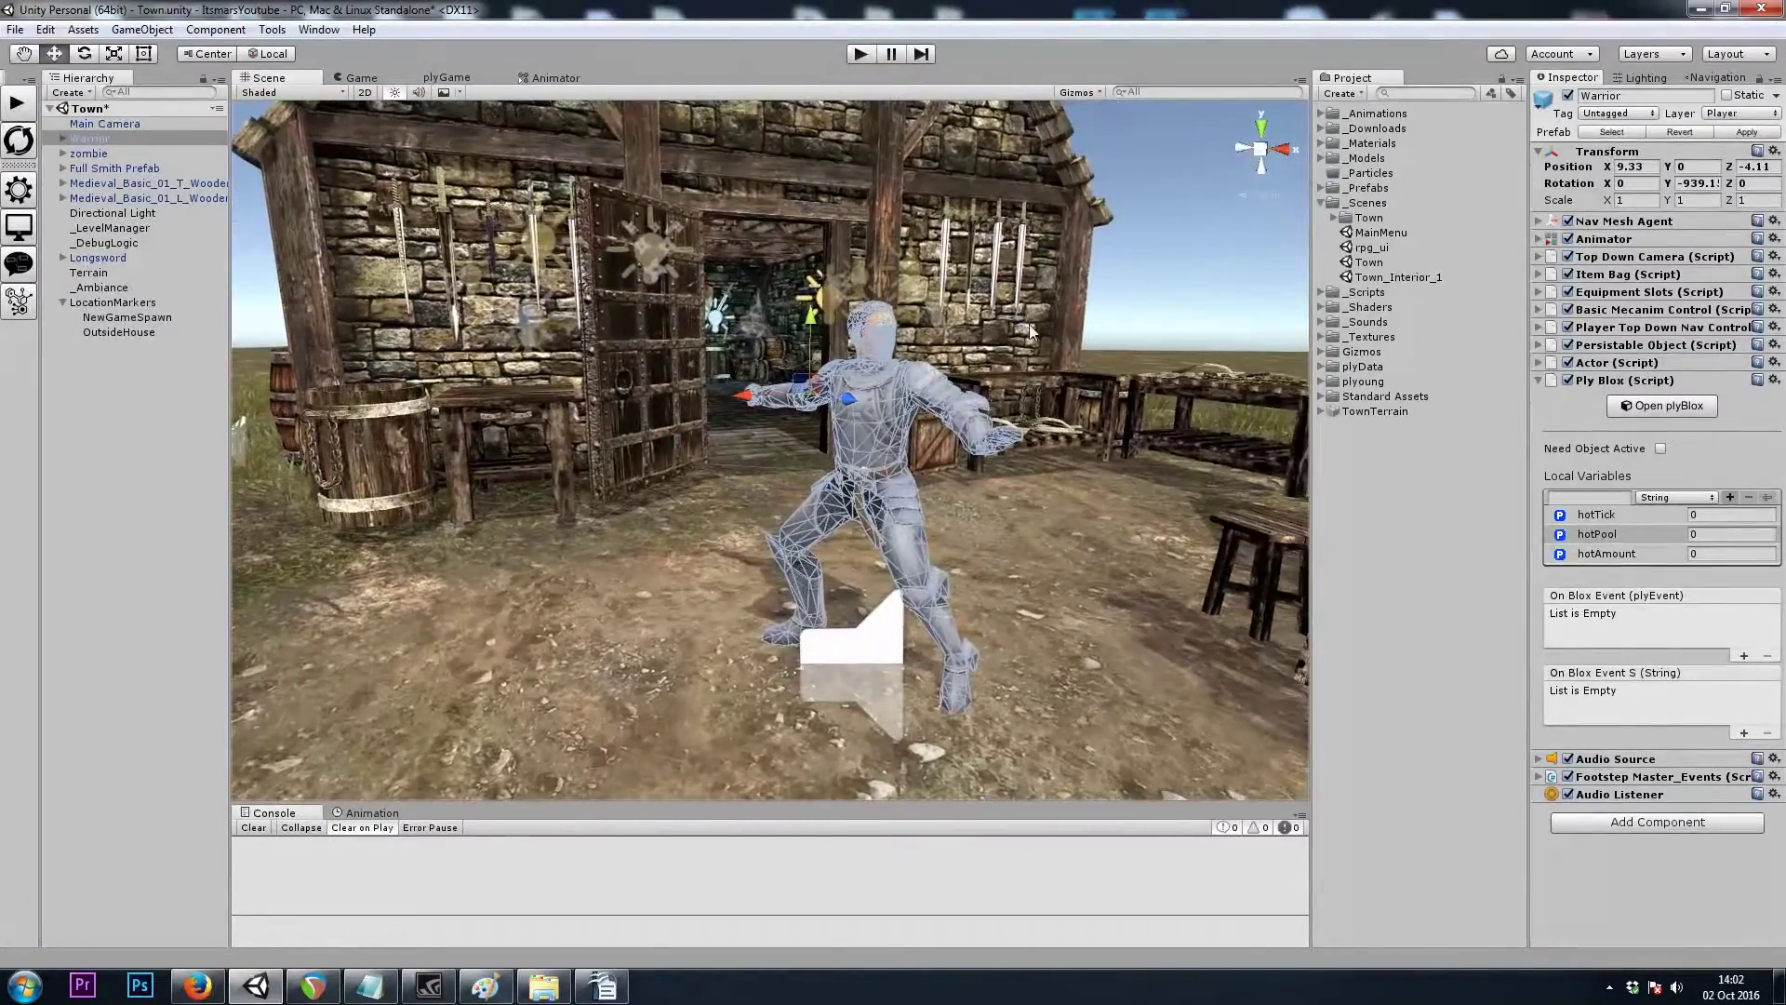
pyautogui.click(1612, 257)
pyautogui.click(1594, 304)
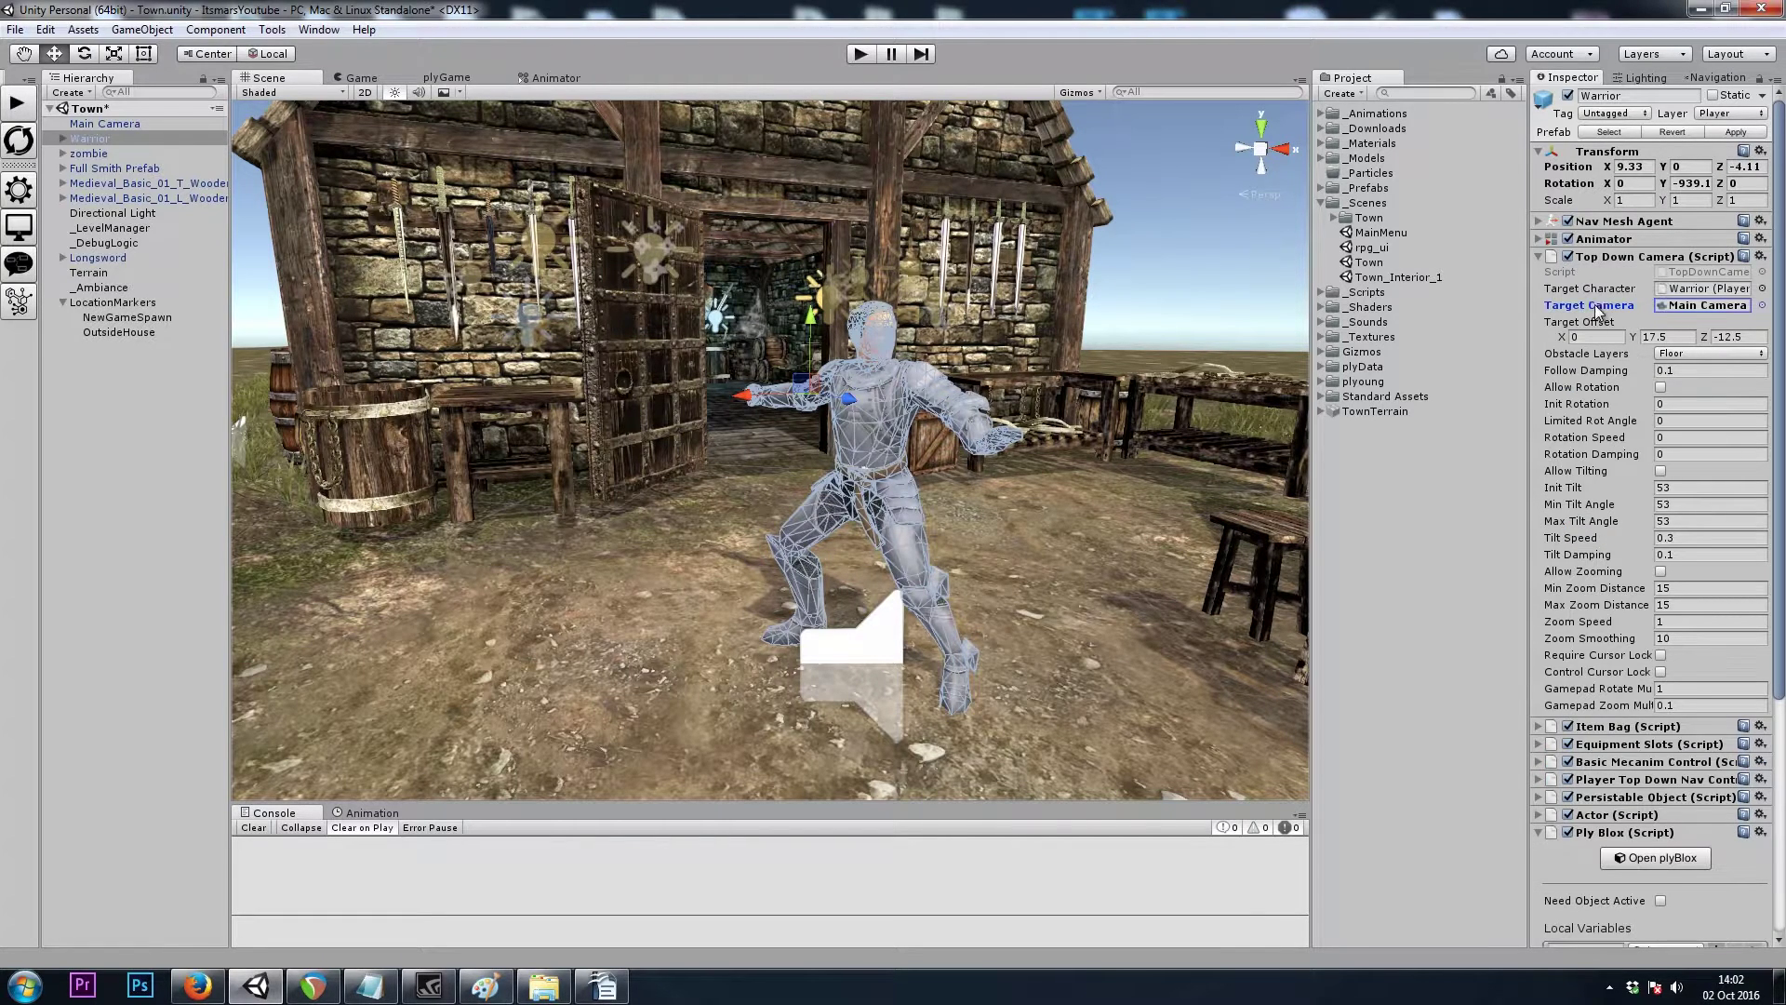
pyautogui.click(1689, 307)
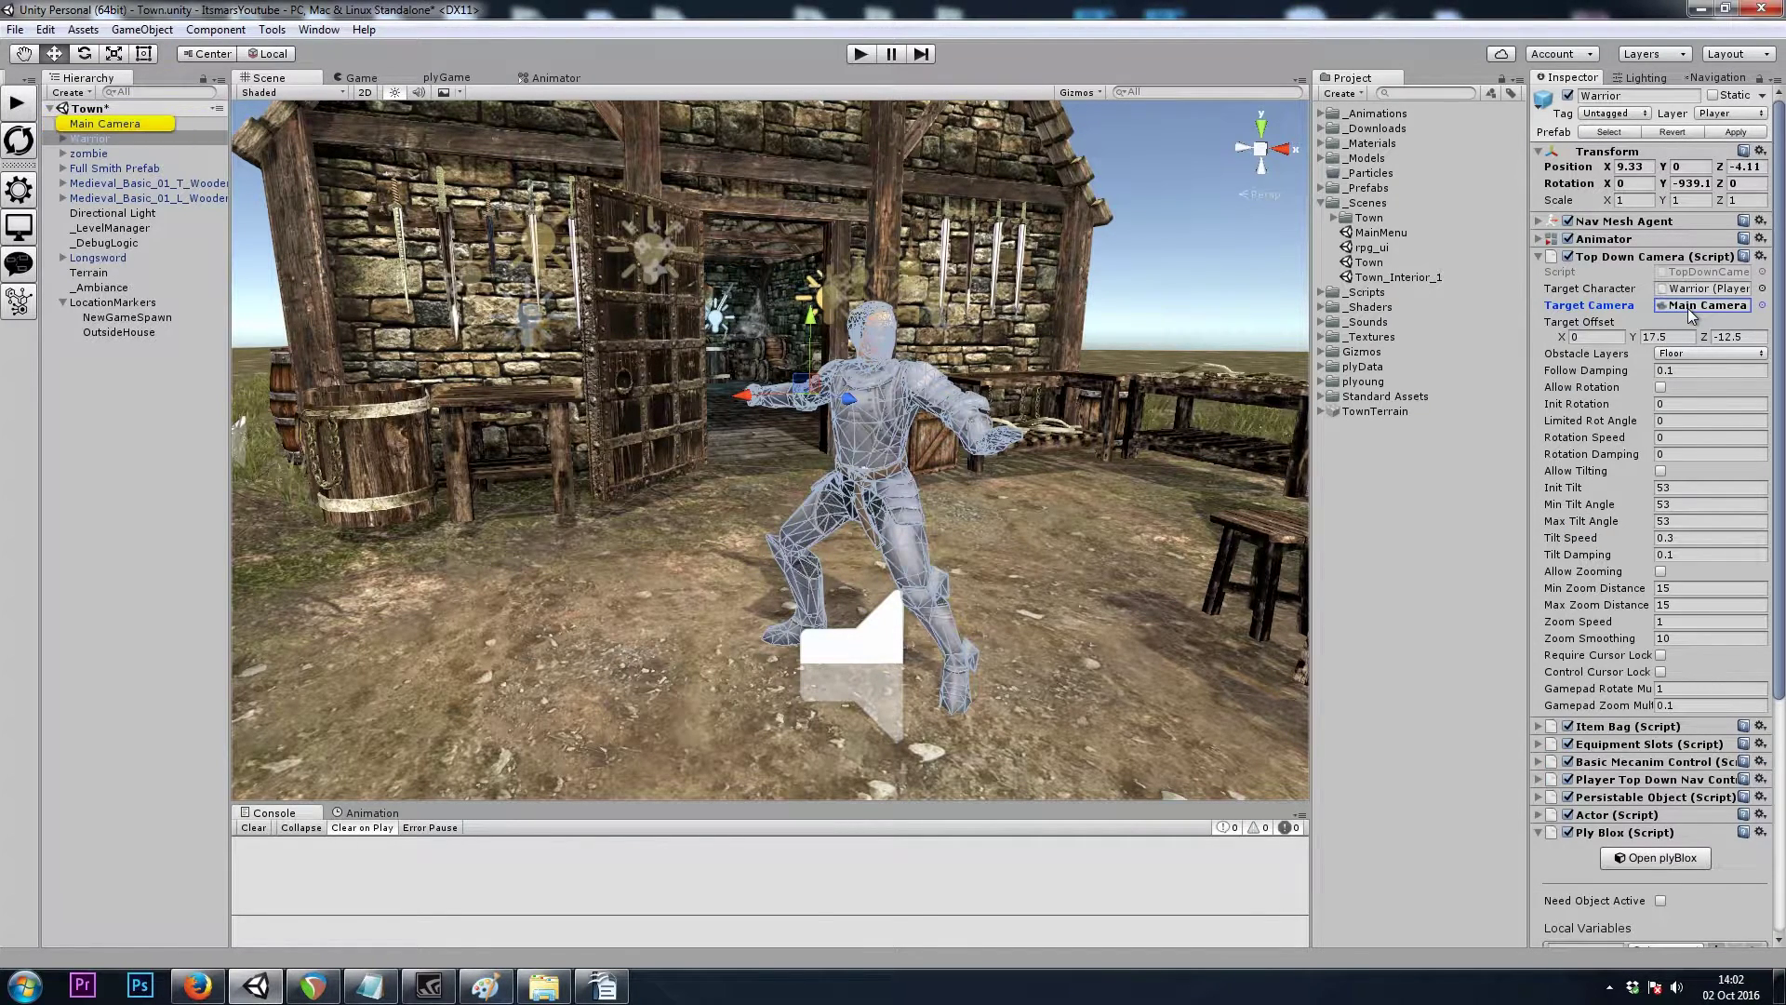
pyautogui.press('Delete')
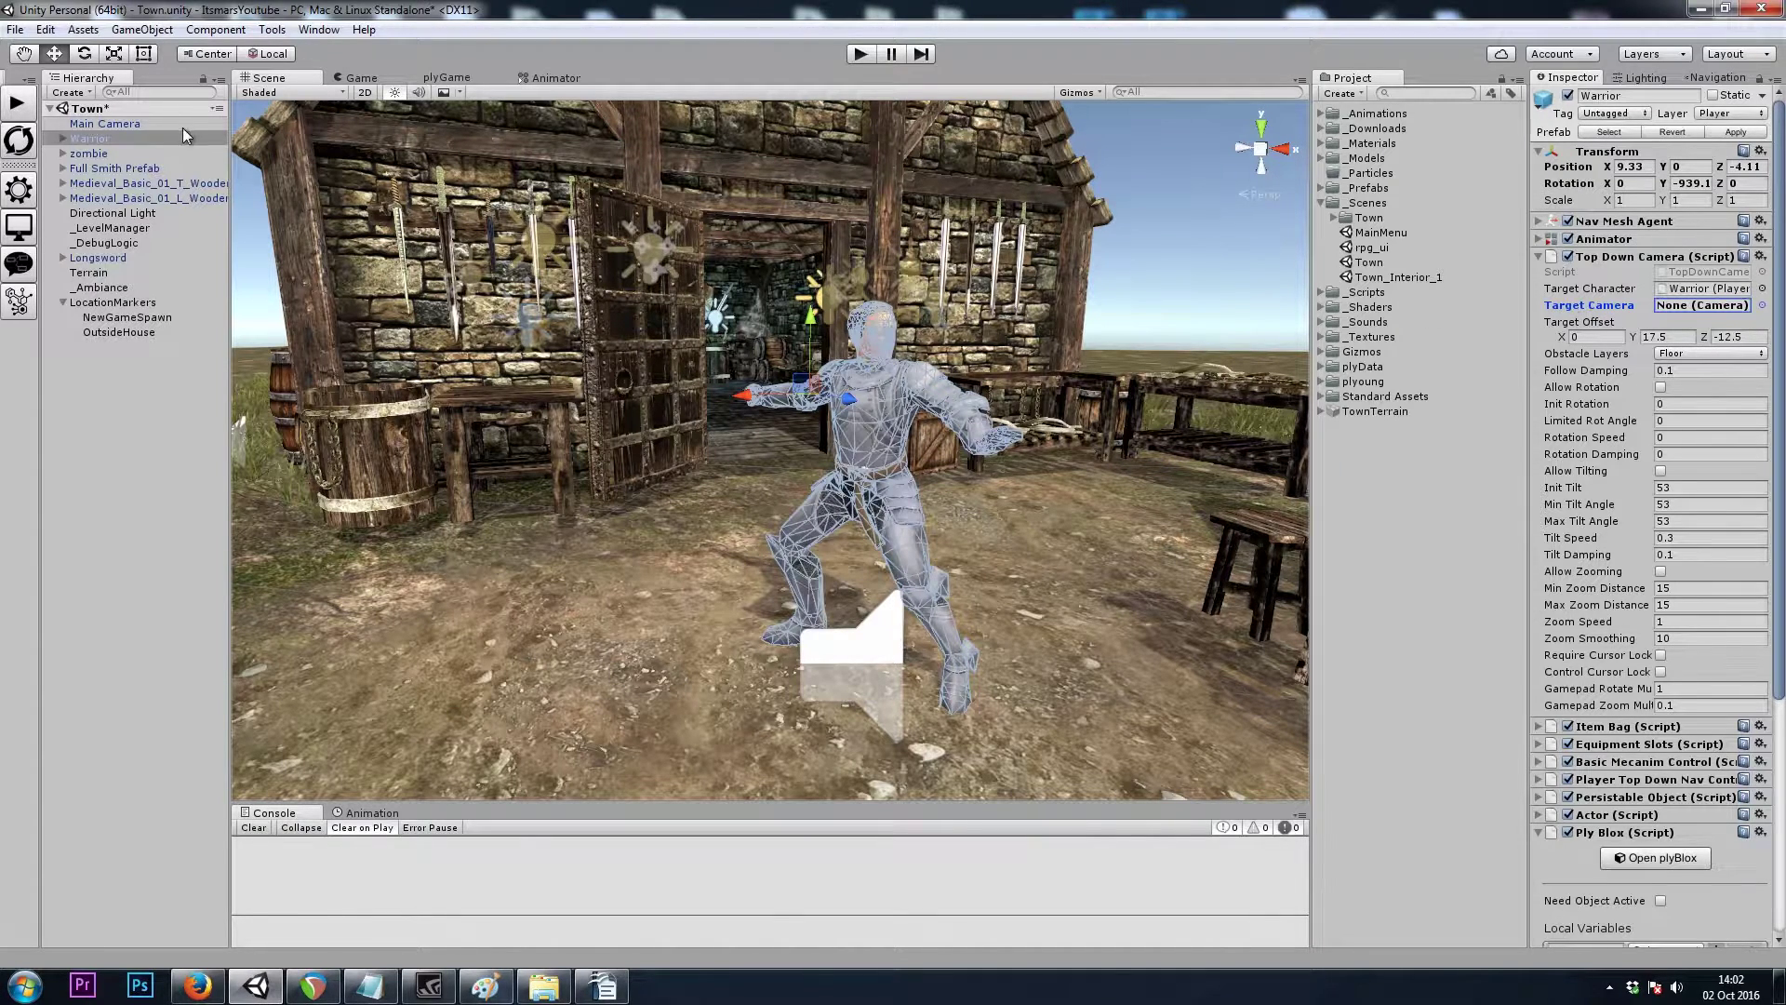
# Set the Main Camera's tag to MainCamera and collapse the Warrior's Top Down Camera component
pyautogui.click(140, 125)
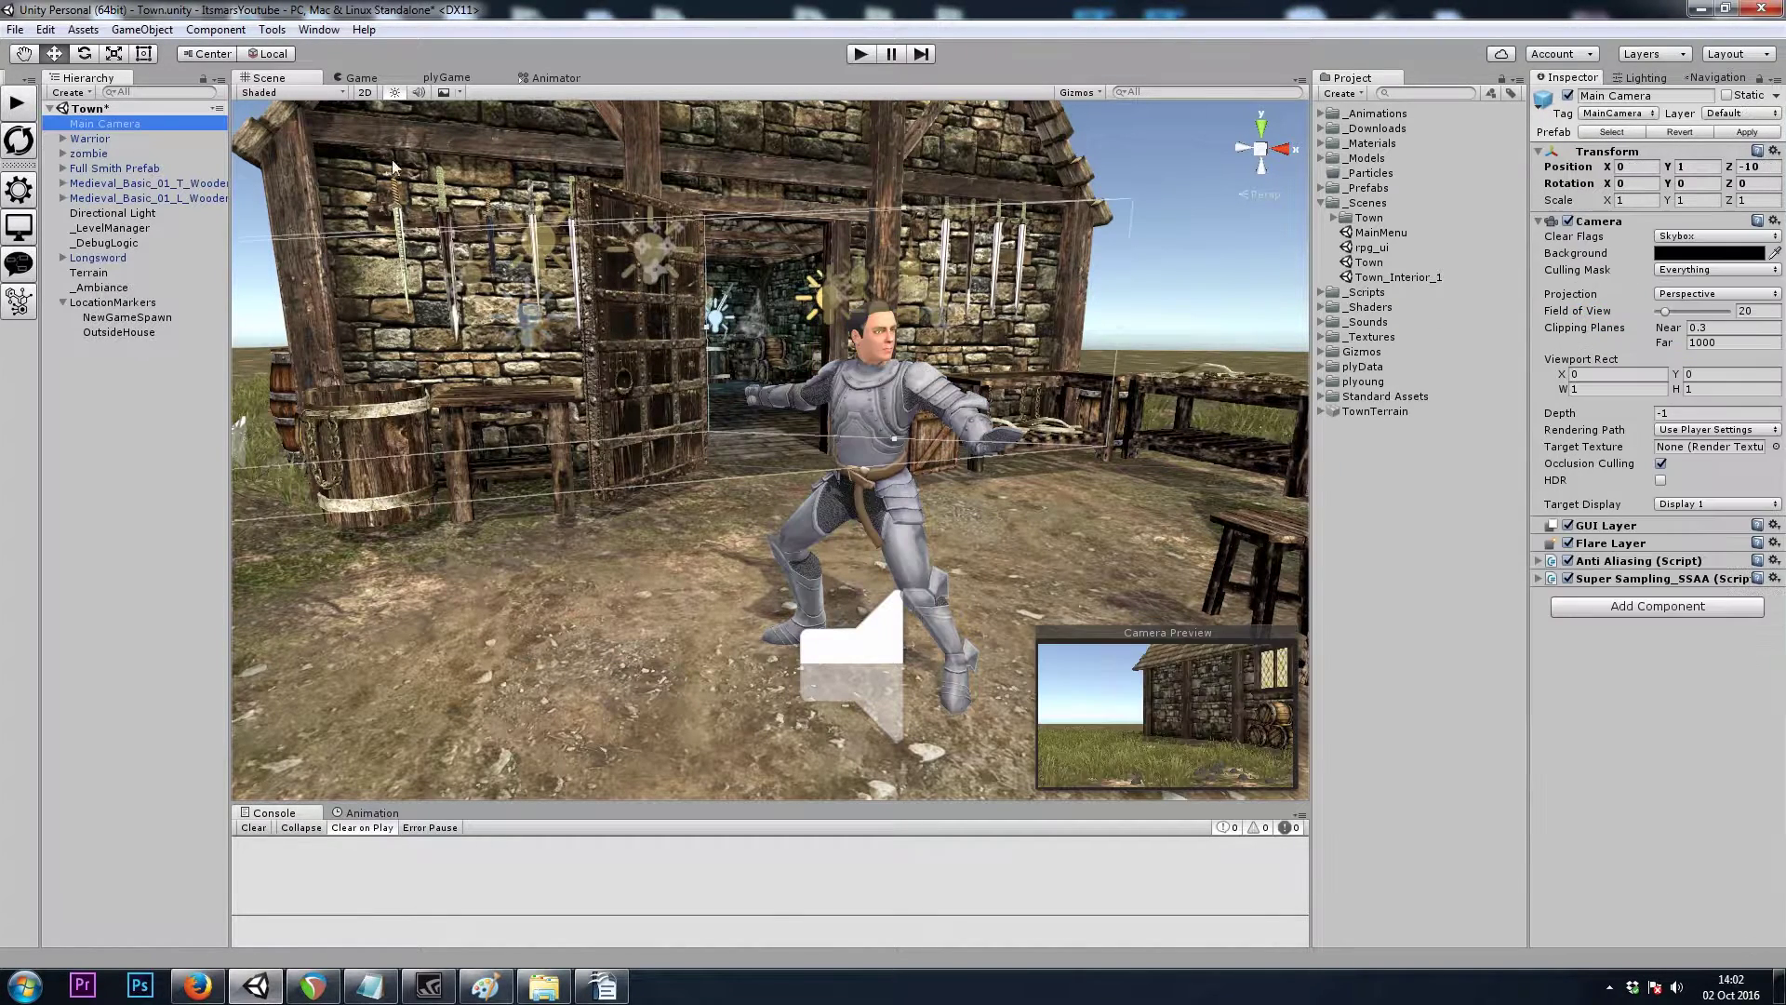
pyautogui.click(1619, 113)
pyautogui.click(1644, 216)
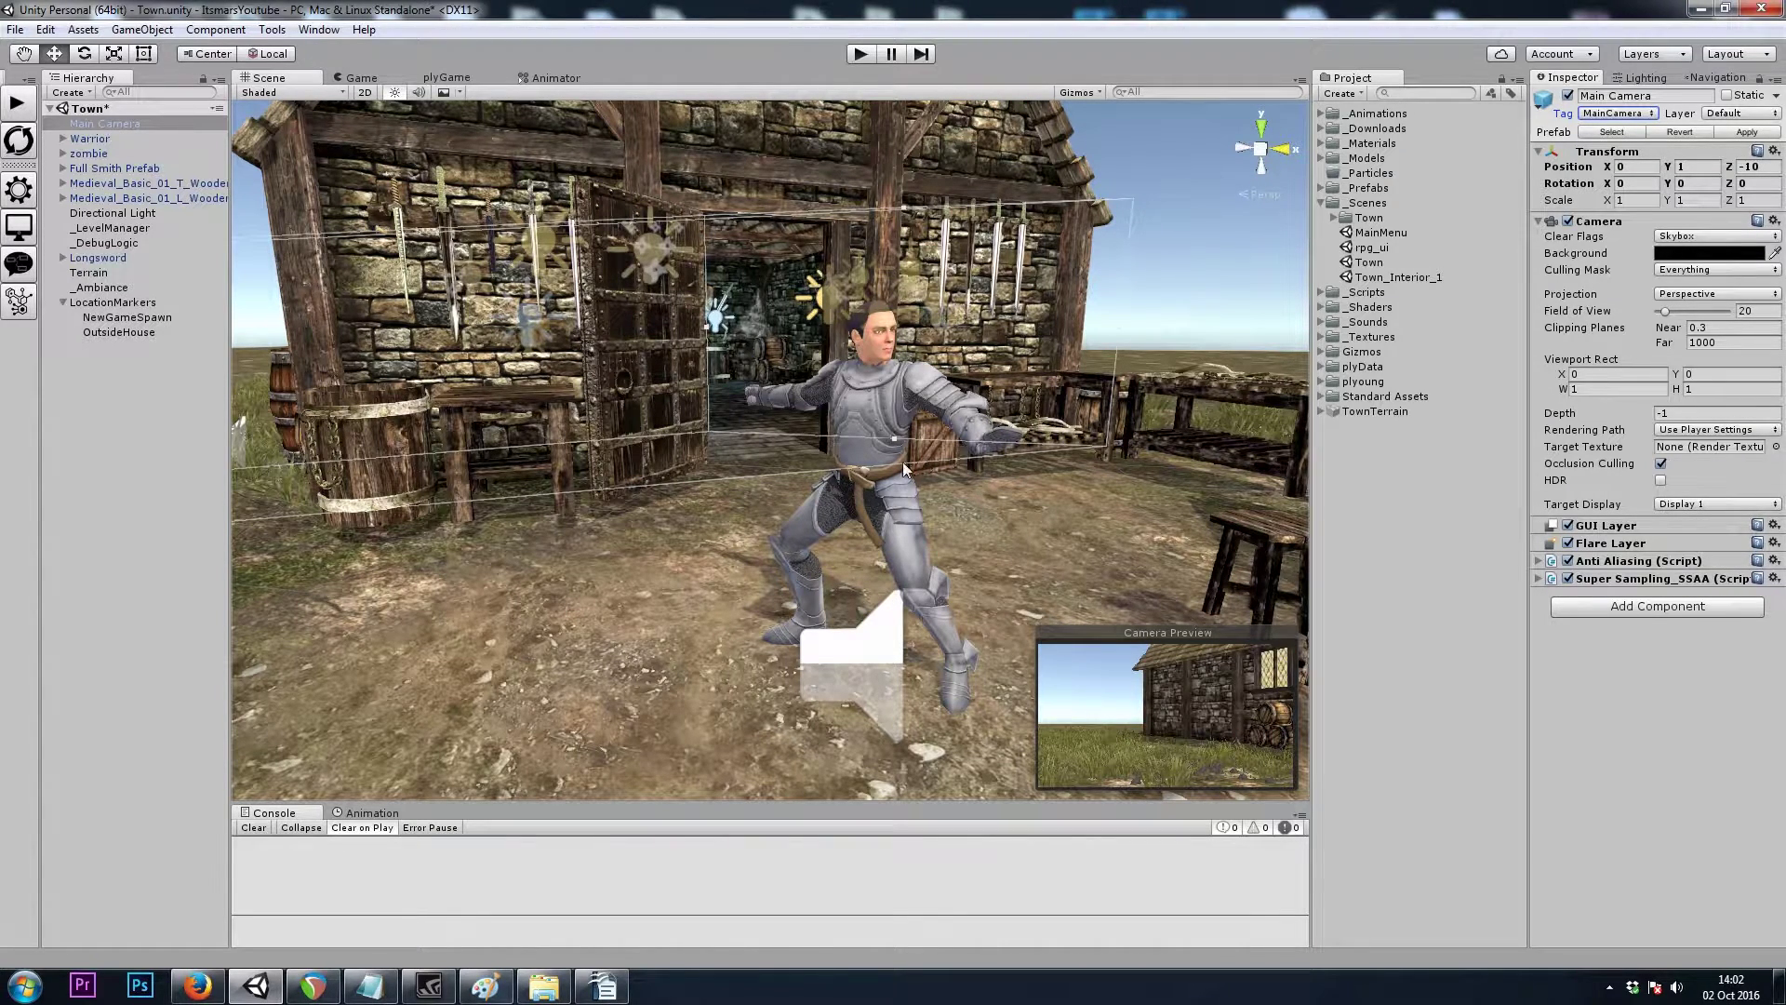
pyautogui.click(120, 138)
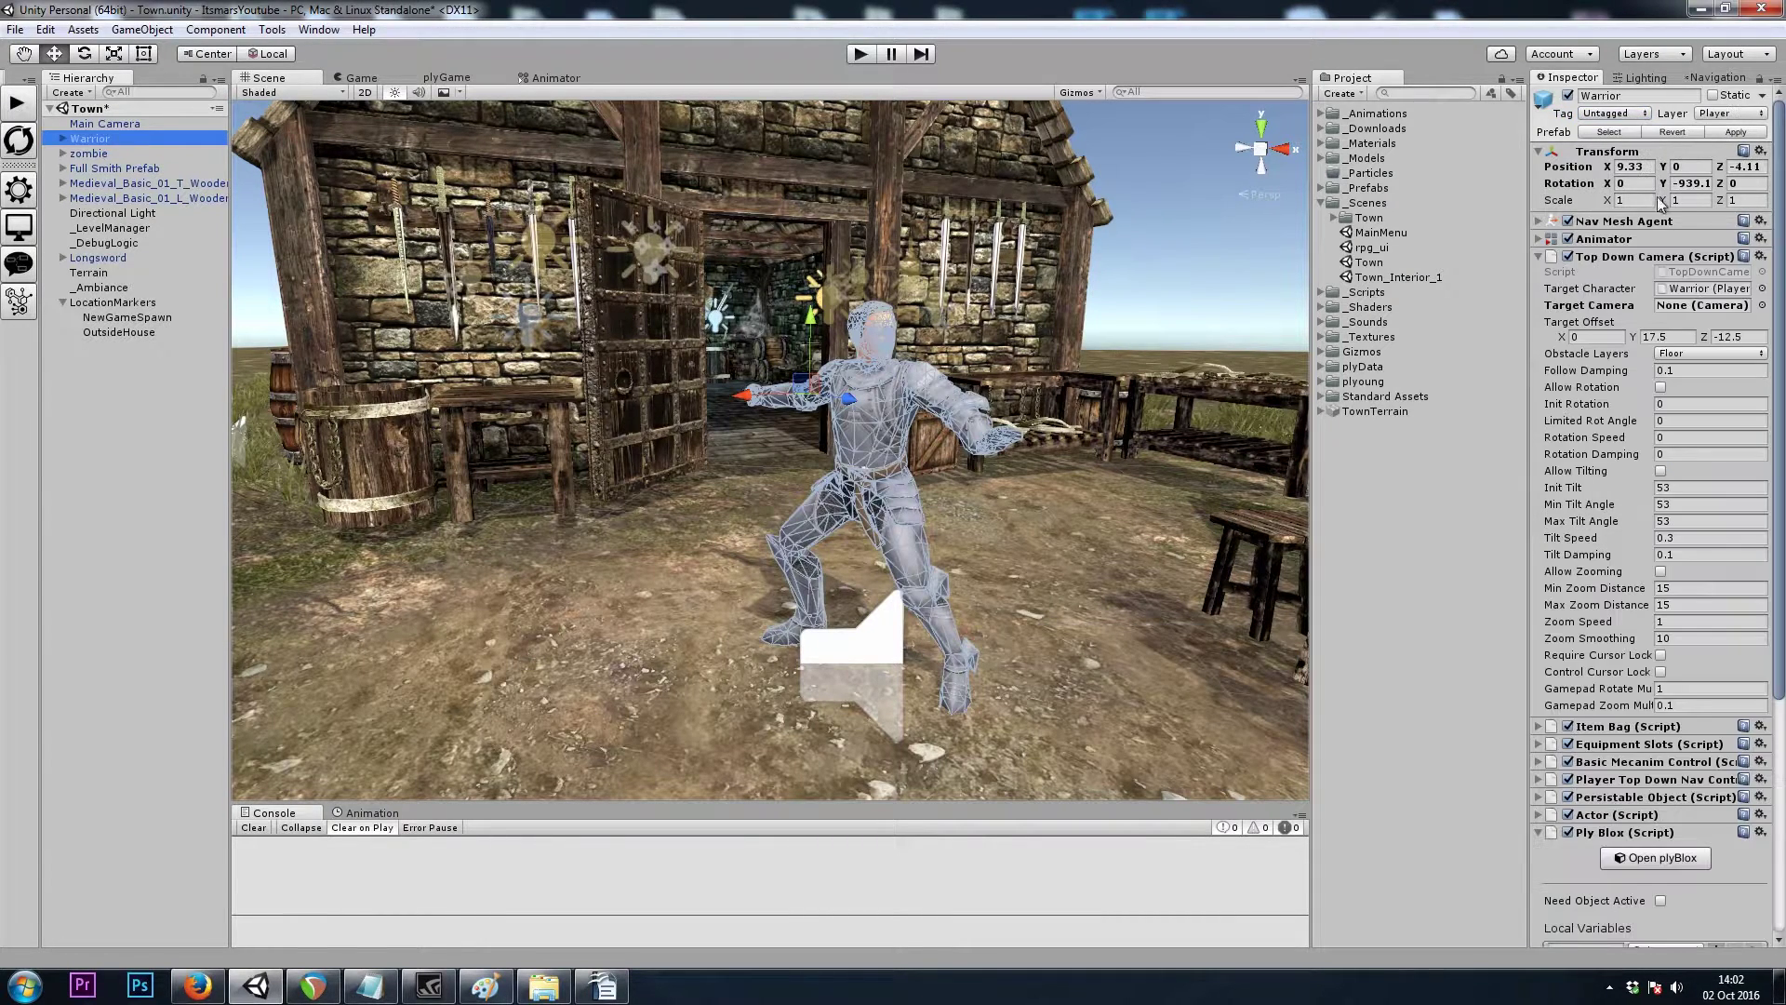
pyautogui.click(1634, 260)
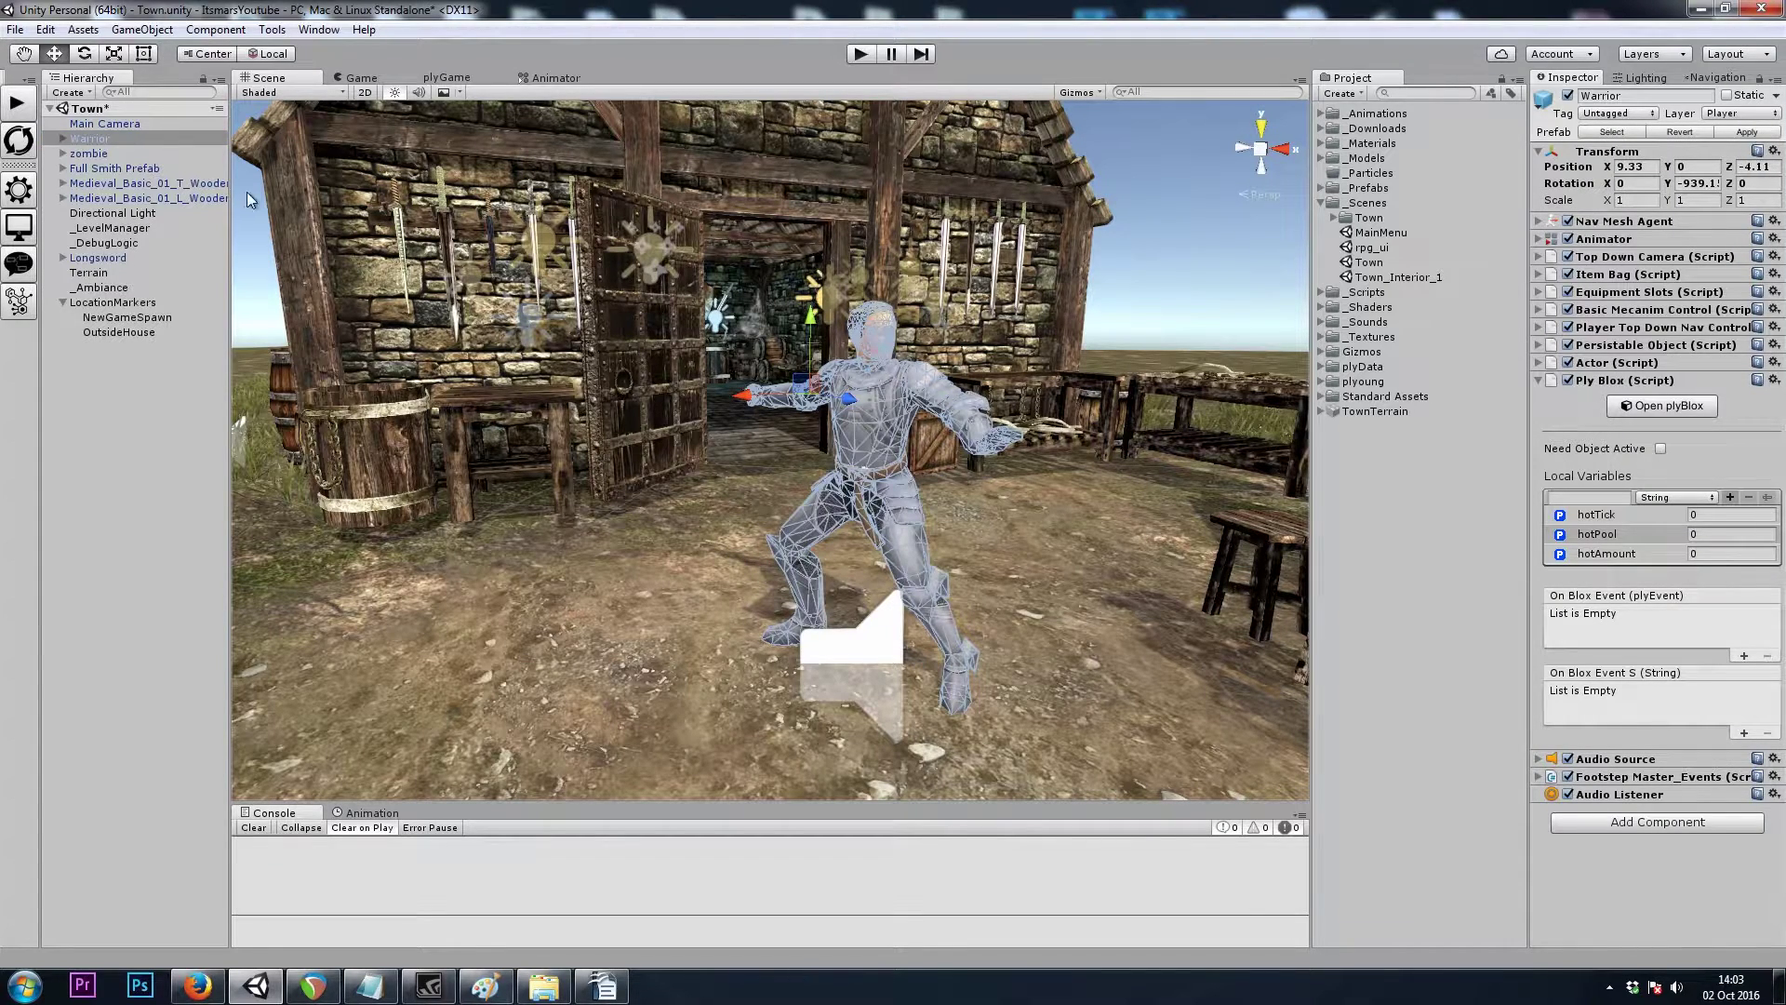
# Apply the Main Camera's changes to its prefab and check that prefab in the _Prefabs folder
pyautogui.click(121, 125)
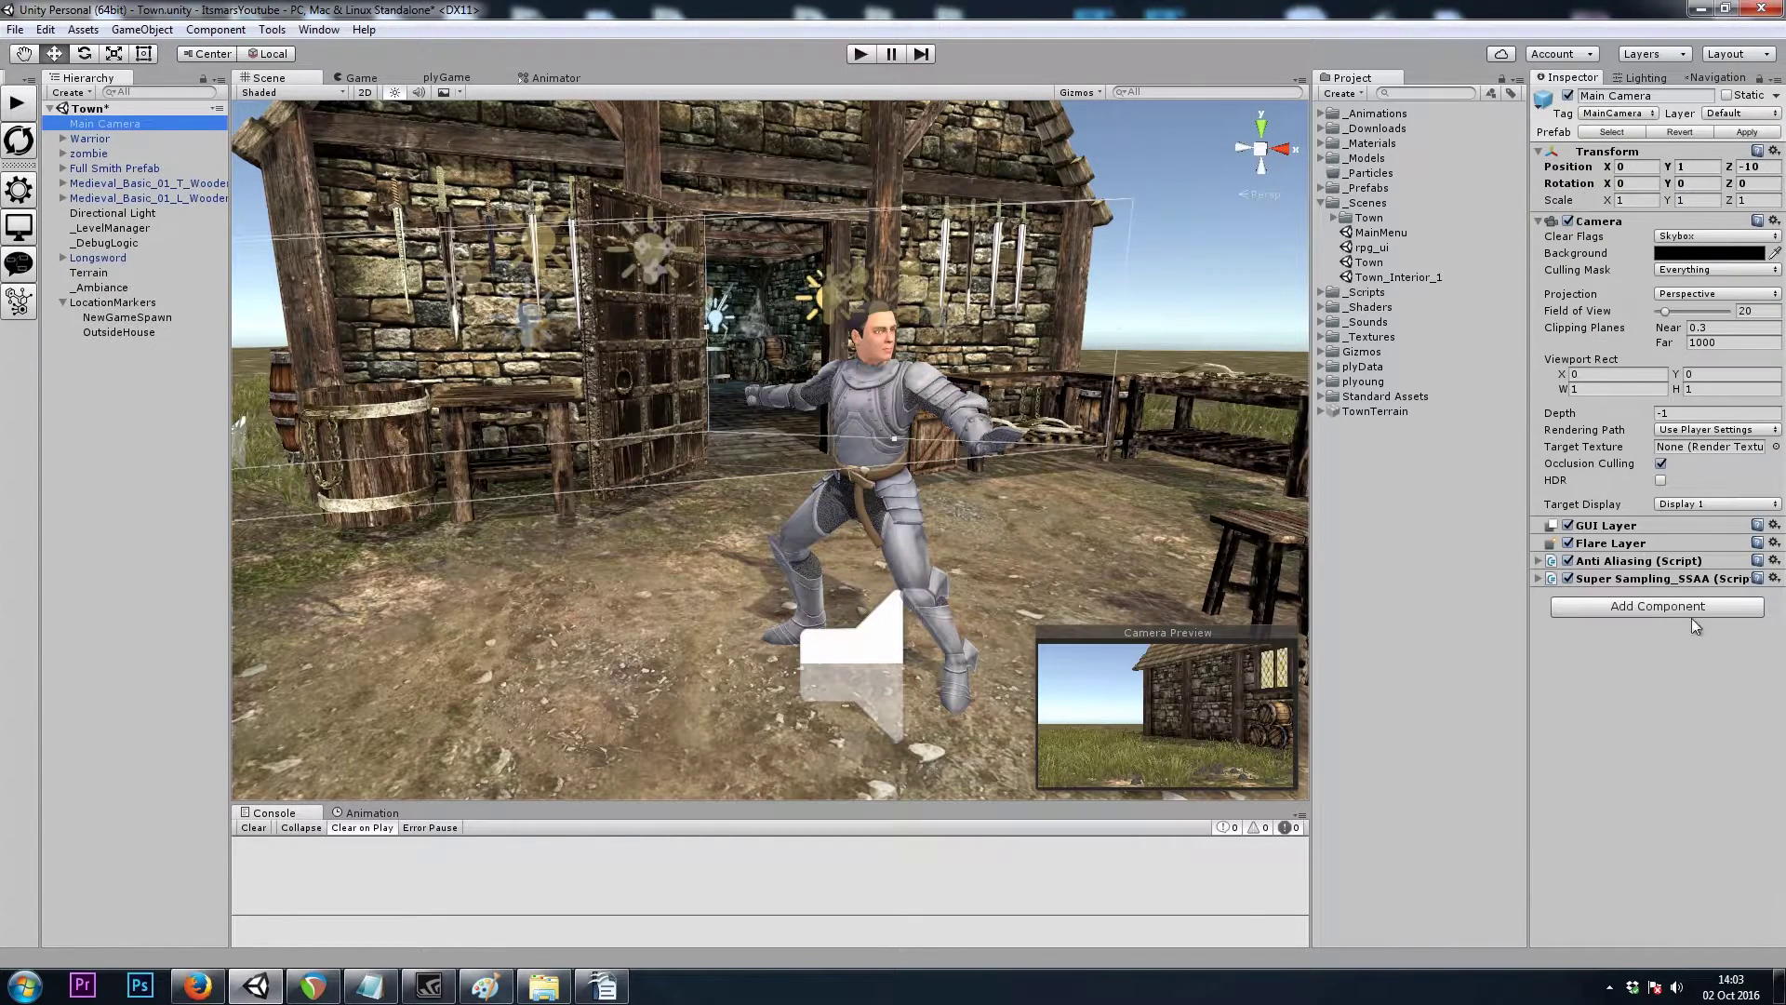
pyautogui.click(1745, 133)
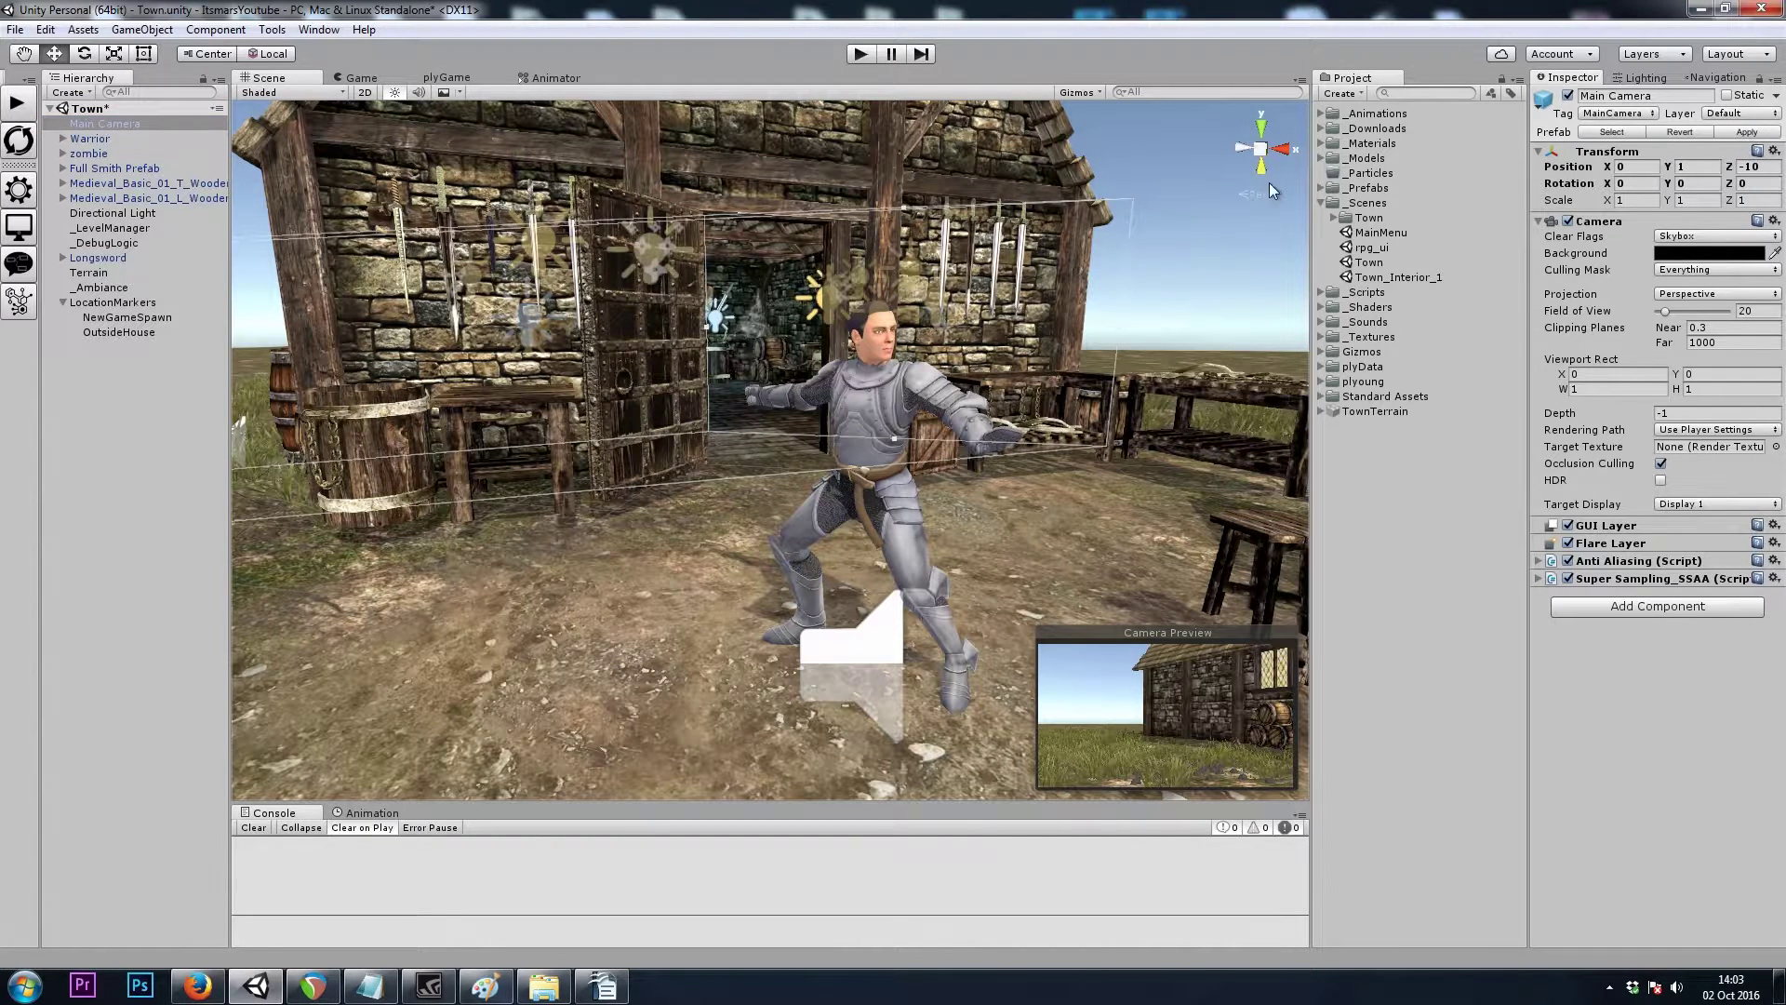
pyautogui.click(1320, 188)
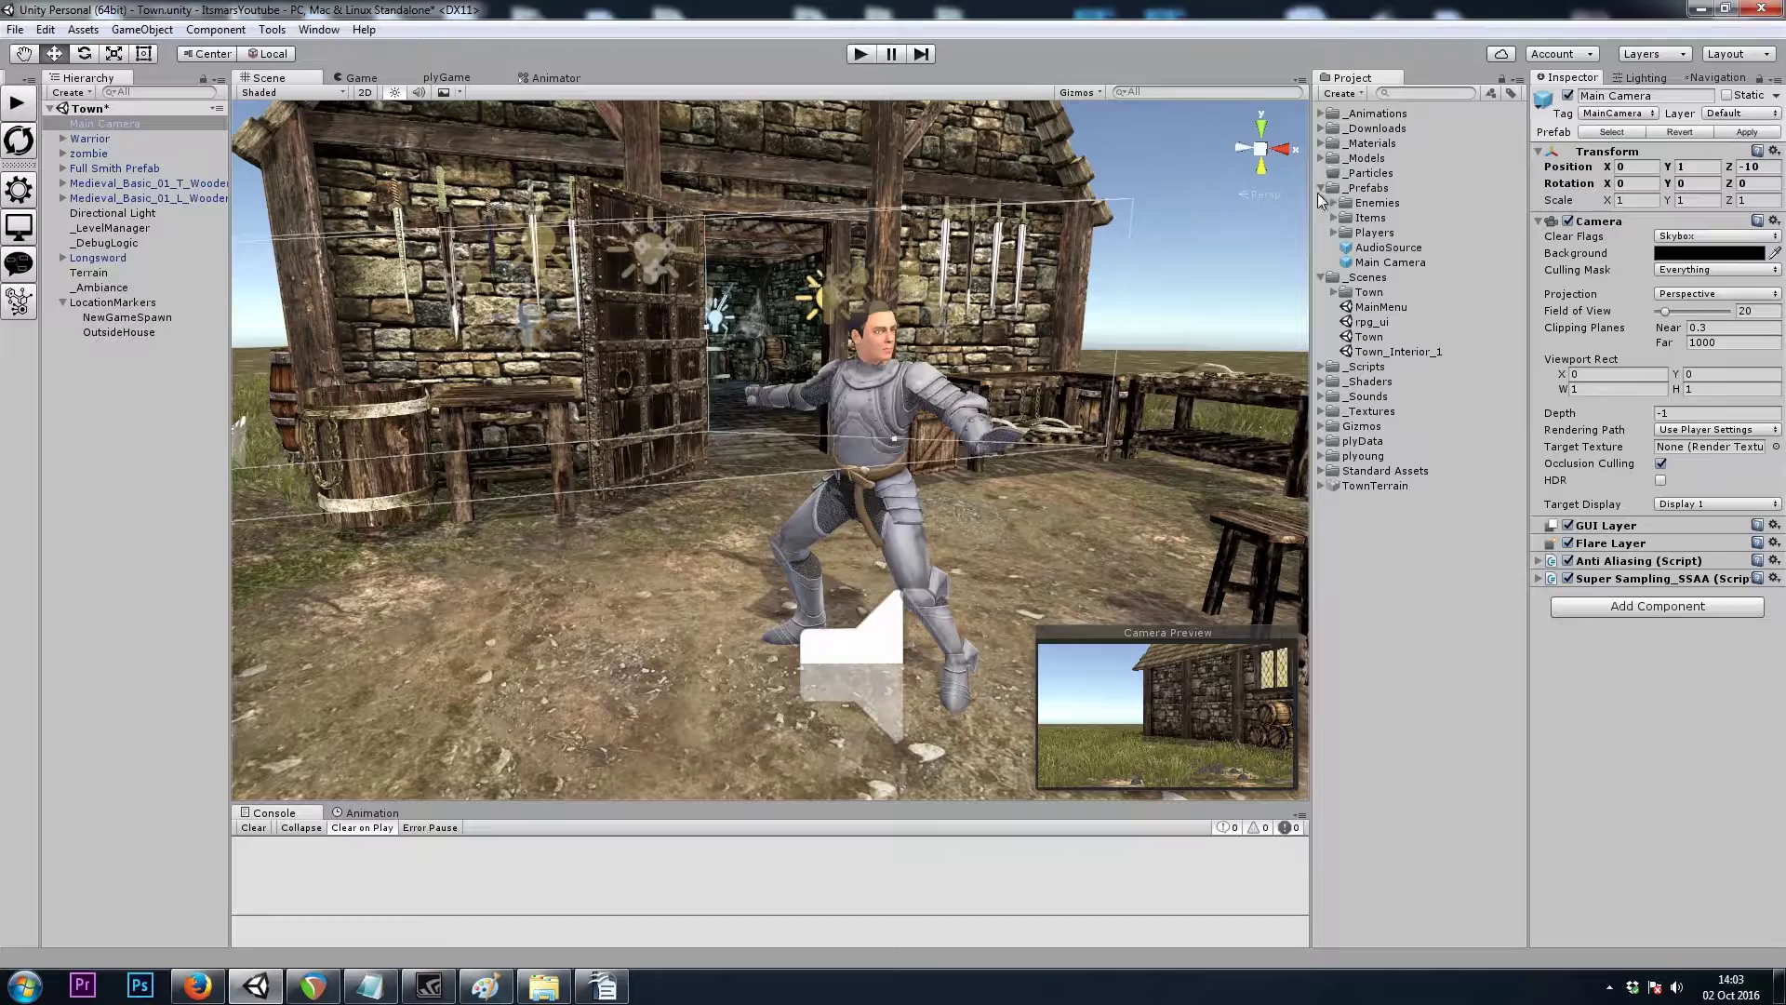
pyautogui.click(1392, 265)
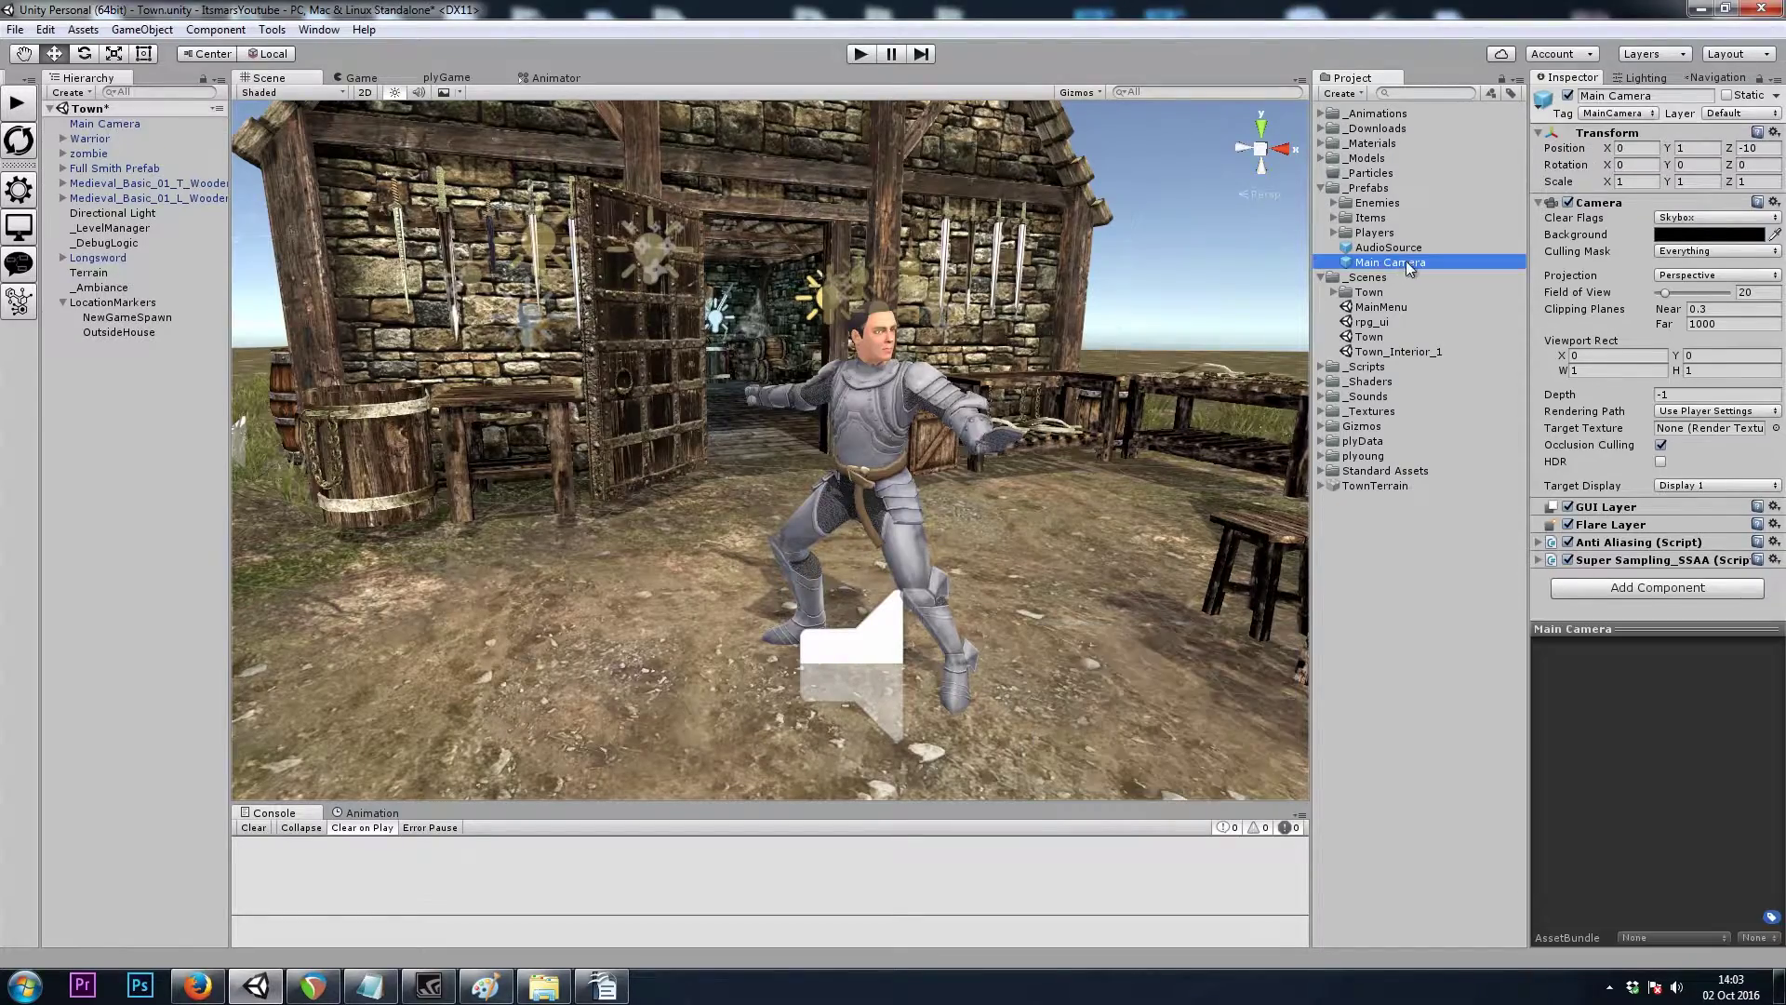
pyautogui.click(1321, 187)
# Deactivate the Warrior standing in front of the smithy and clear the selection
pyautogui.moveTo(930, 377); pyautogui.dragTo(865, 415, button='right')
pyautogui.scroll(-8, 865, 415)
pyautogui.click(873, 407)
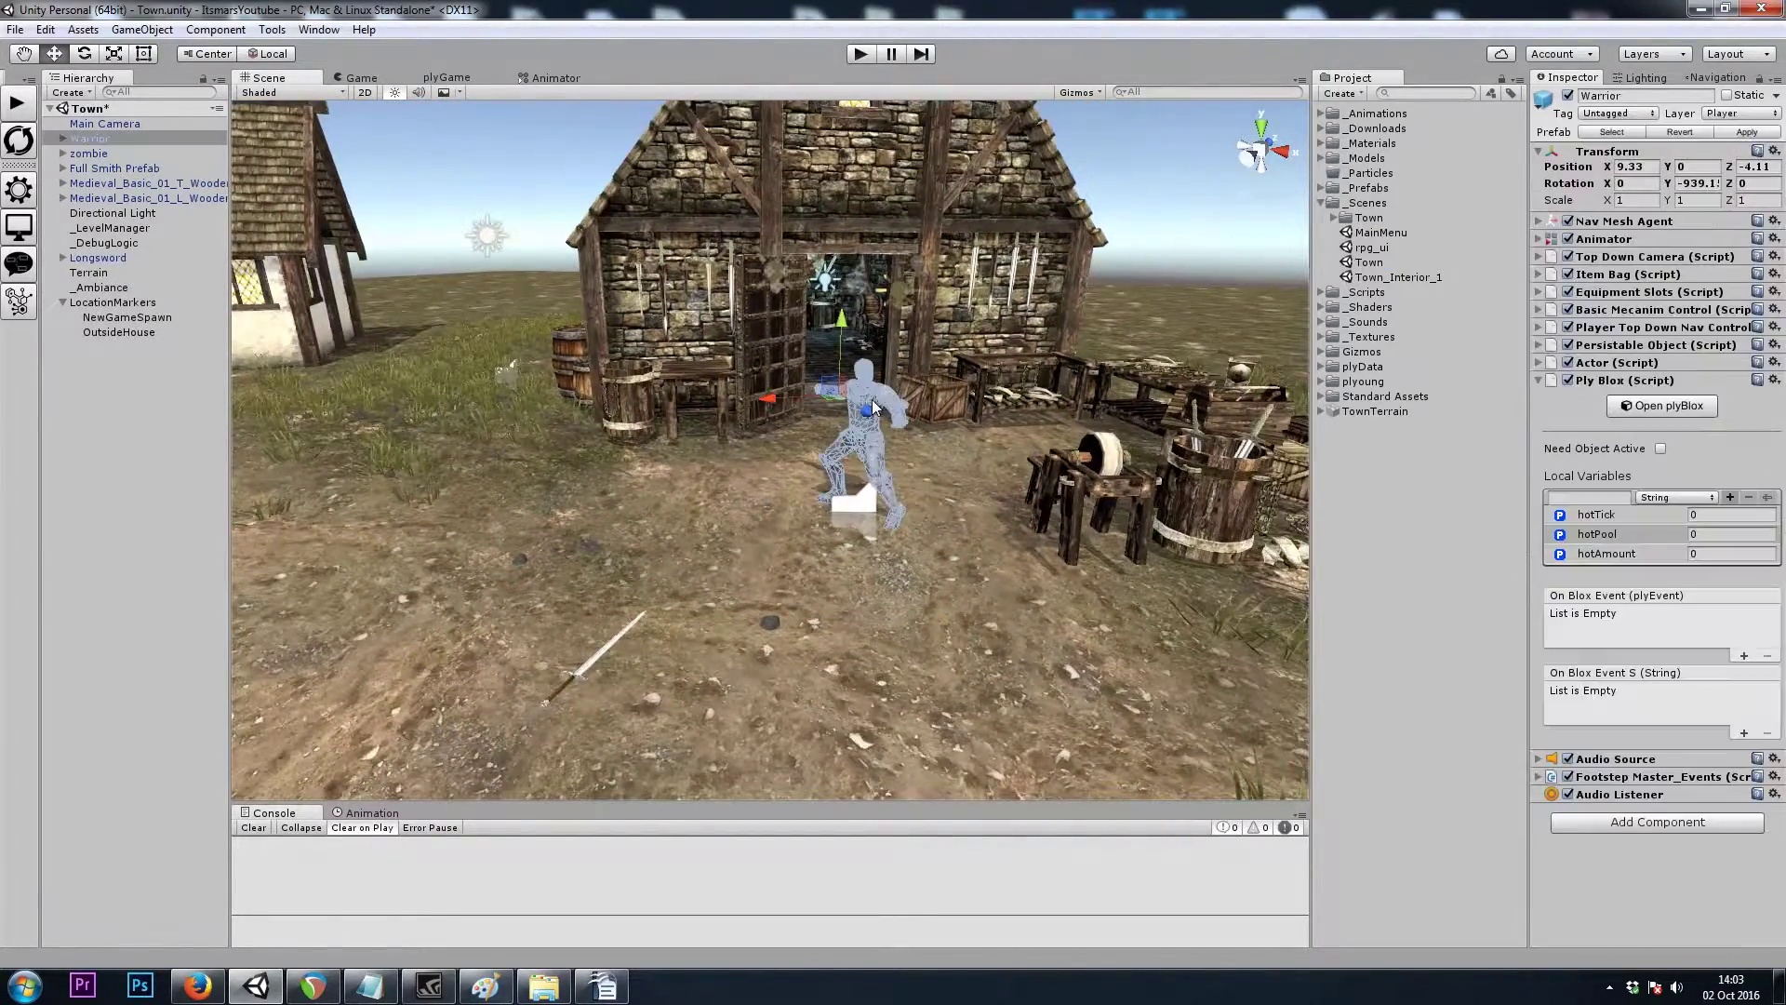
pyautogui.hotkey('alt', 'shift', 'a')
pyautogui.press('s')
pyautogui.moveTo(930, 502); pyautogui.dragTo(813, 560, button='right')
pyautogui.click(860, 169)
pyautogui.moveTo(930, 330); pyautogui.dragTo(874, 333, button='right')
pyautogui.press('w')
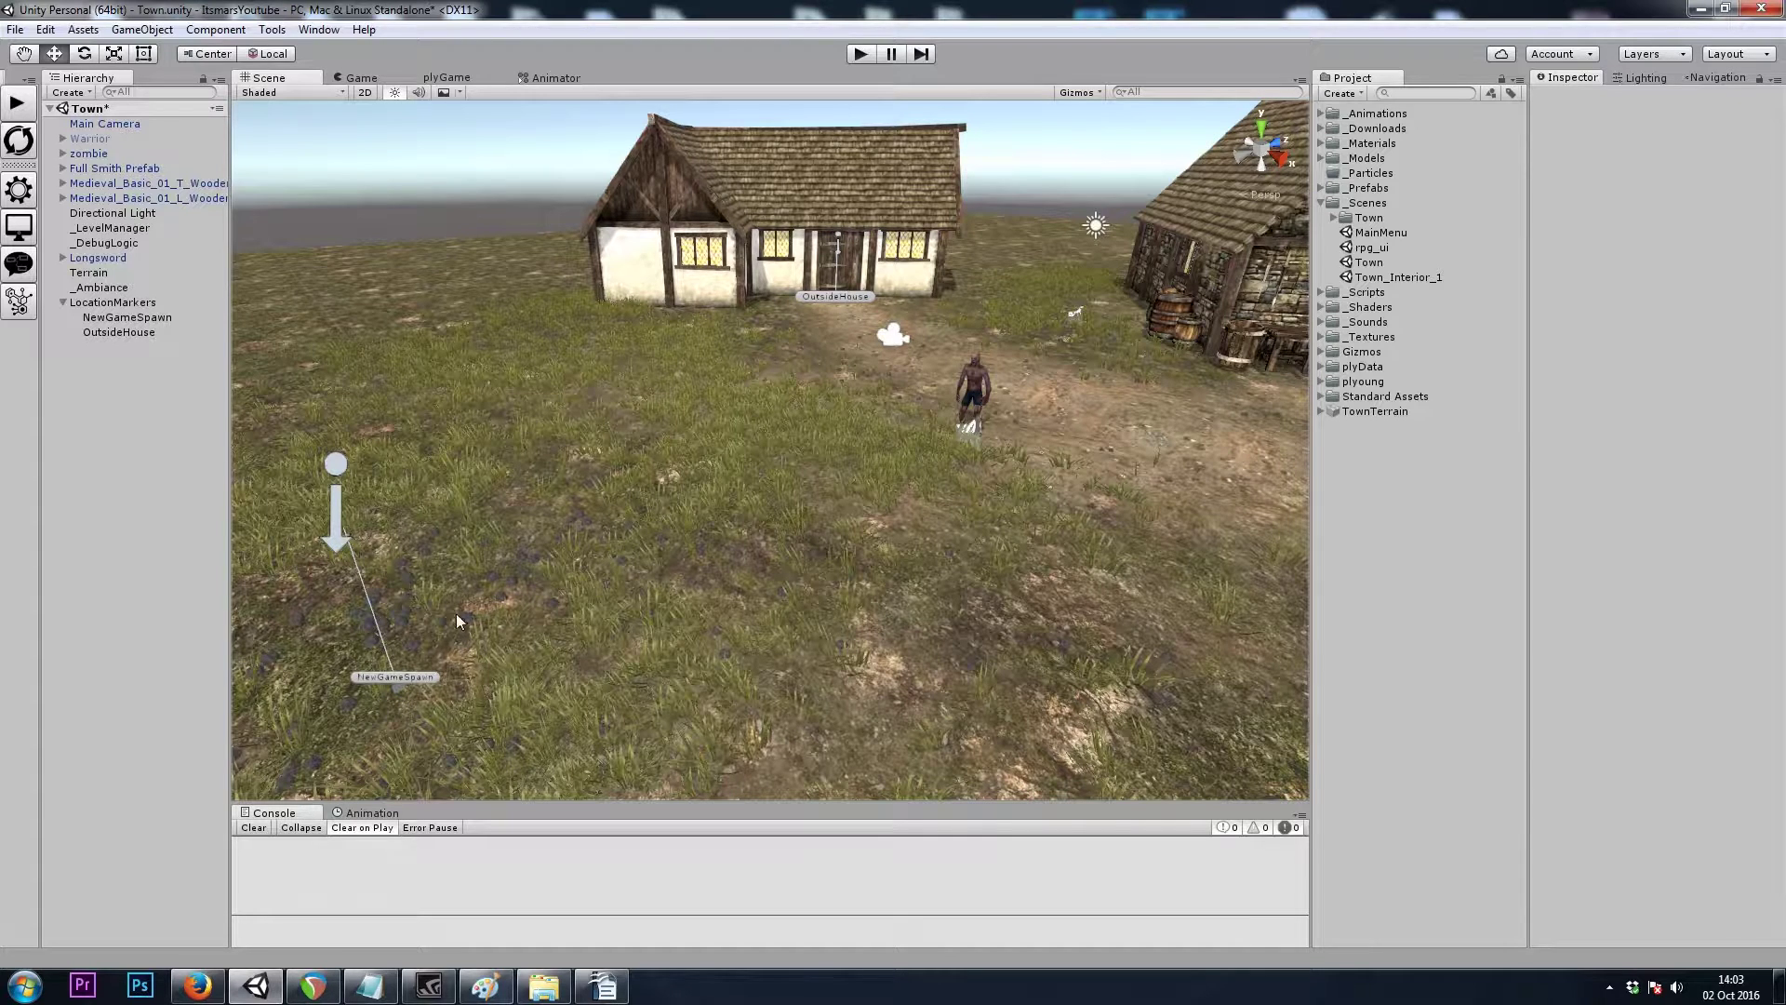
# Open the _LevelManager's blox in a smaller window that leaves the Hierarchy and spawn marker uncovered, and select its Spawn Player block
pyautogui.click(130, 228)
pyautogui.click(1663, 231)
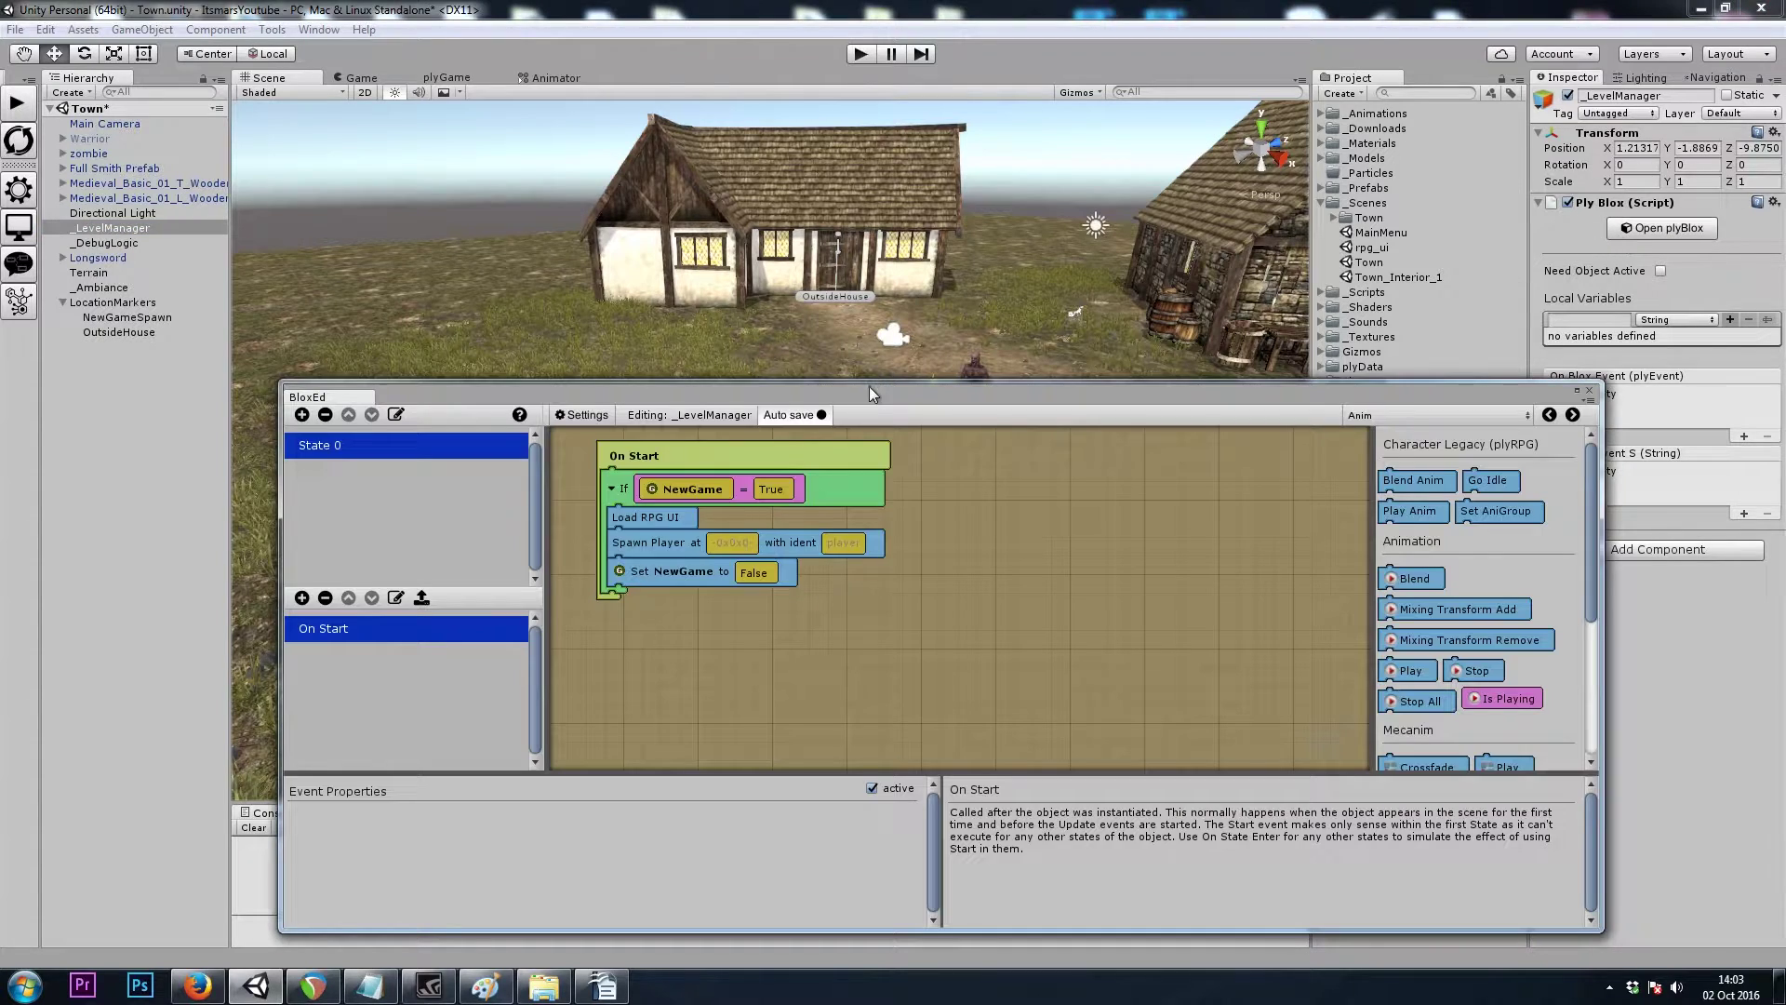
pyautogui.moveTo(284, 378); pyautogui.dragTo(612, 227)
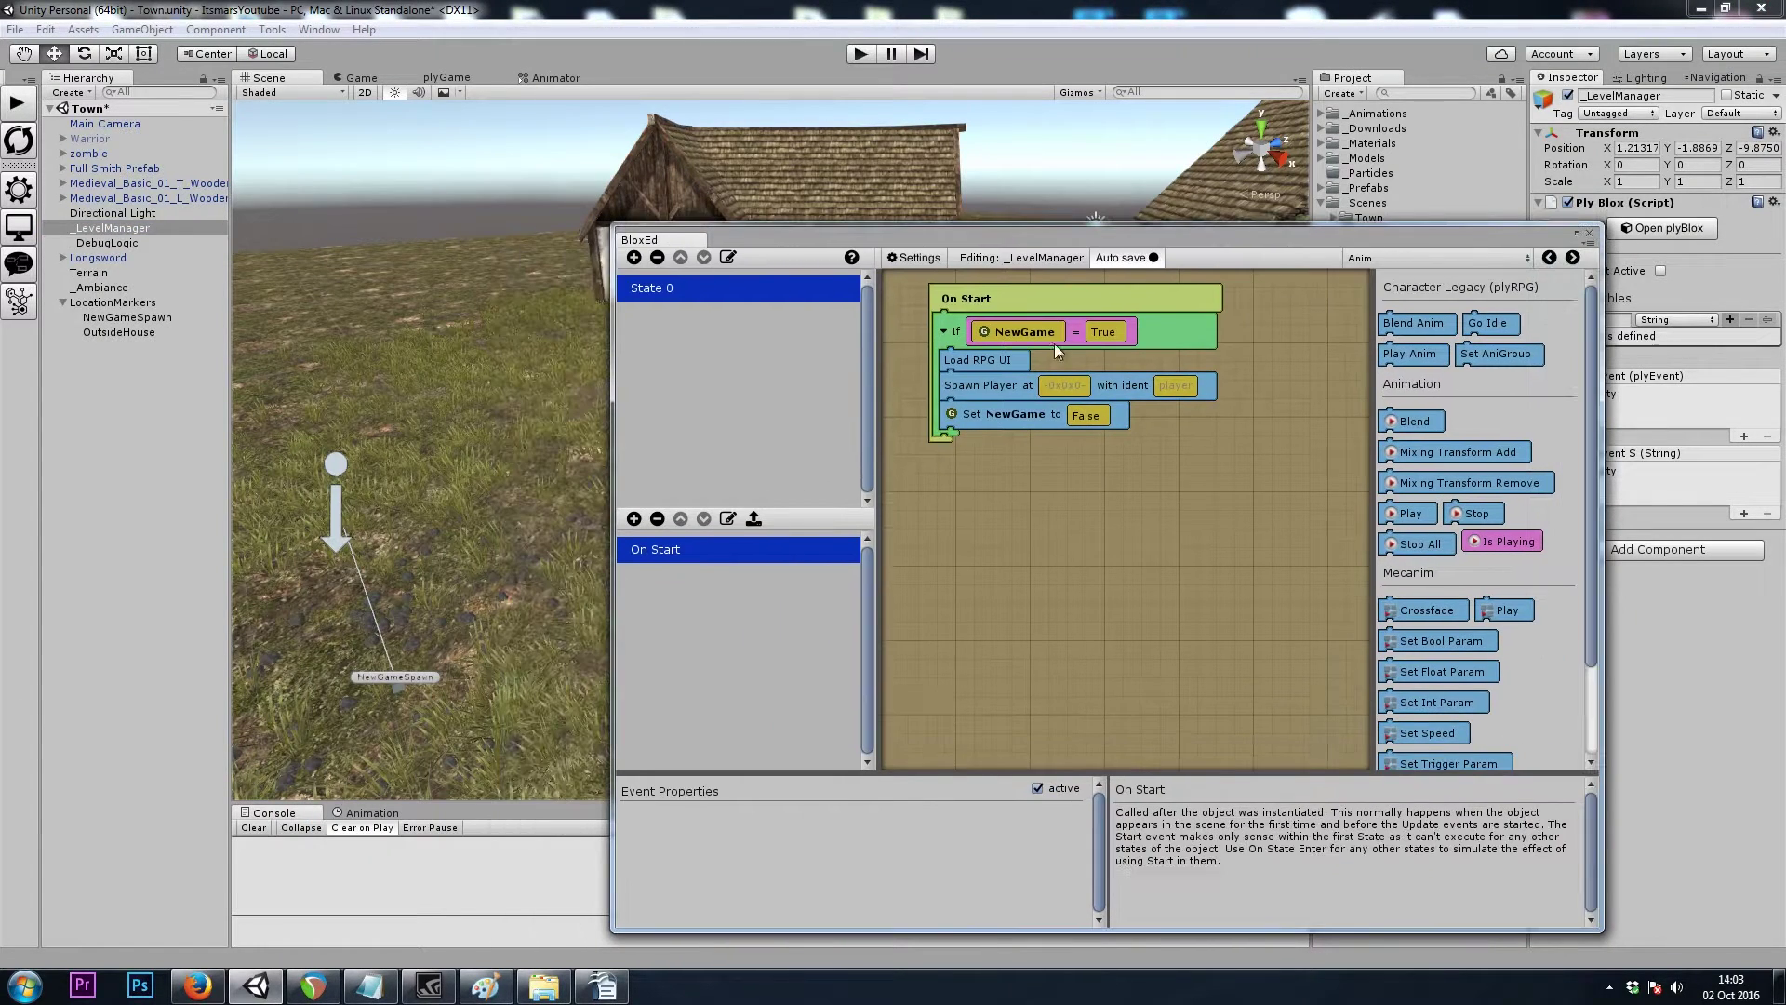
pyautogui.click(1094, 332)
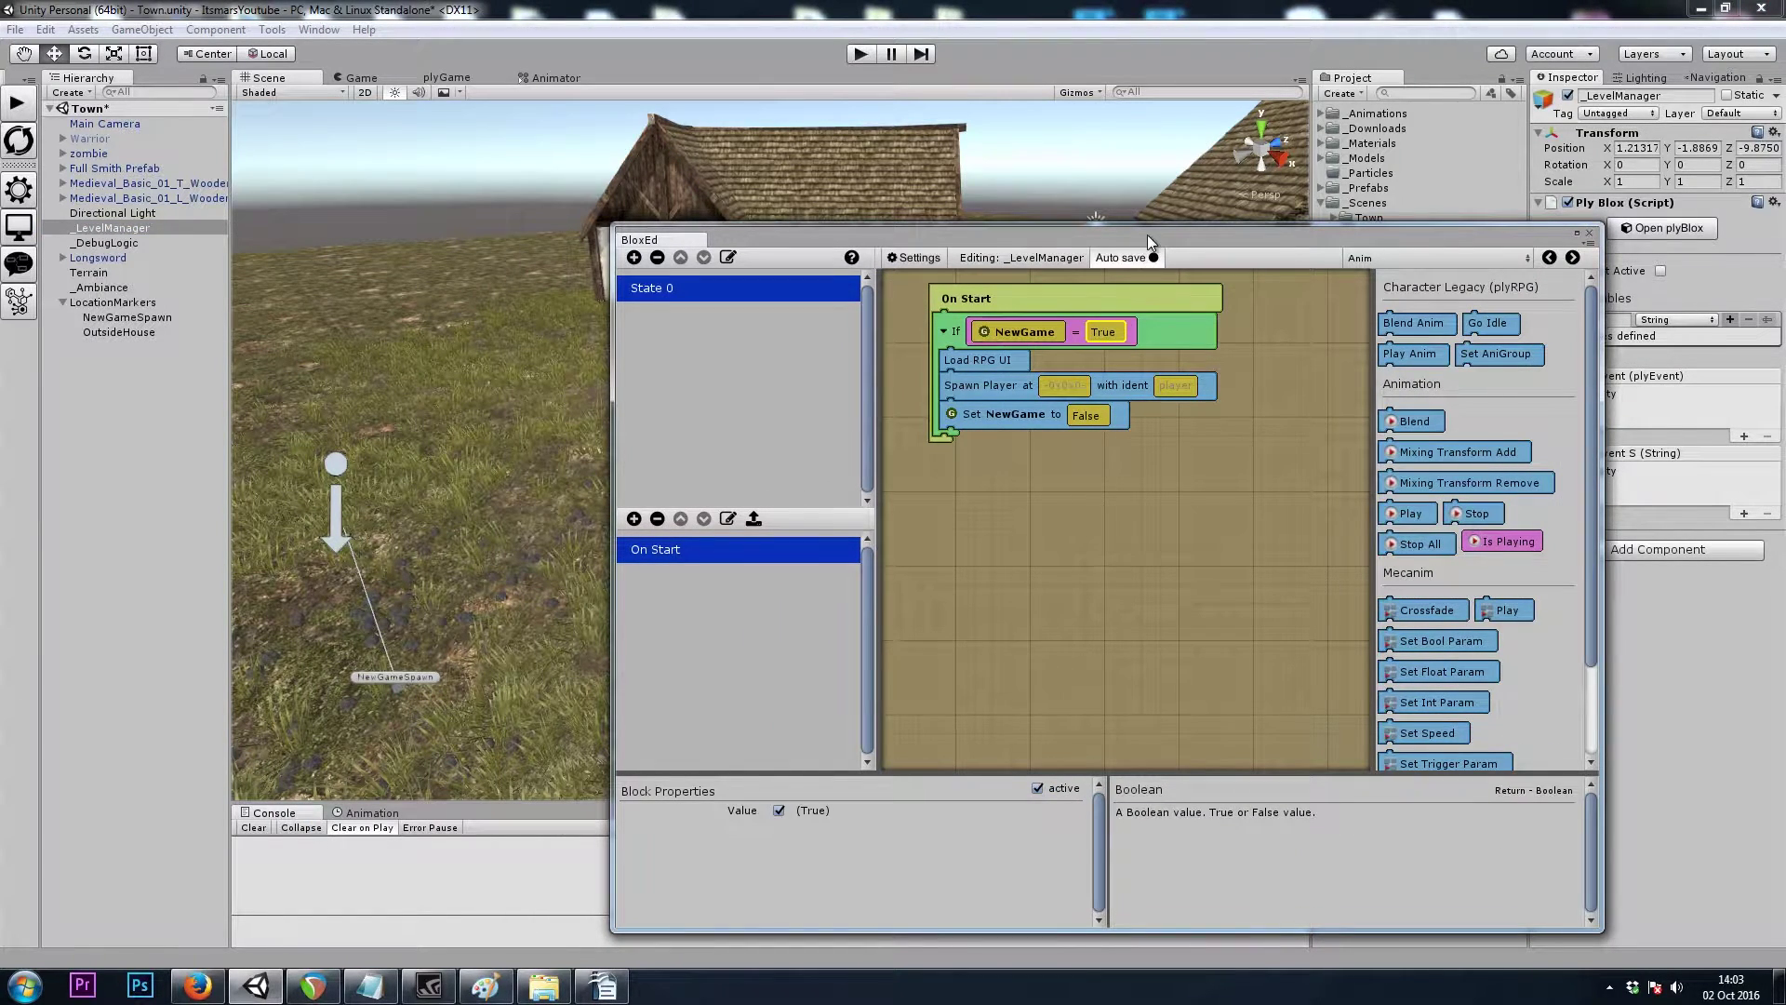
pyautogui.moveTo(1147, 235); pyautogui.dragTo(1137, 164)
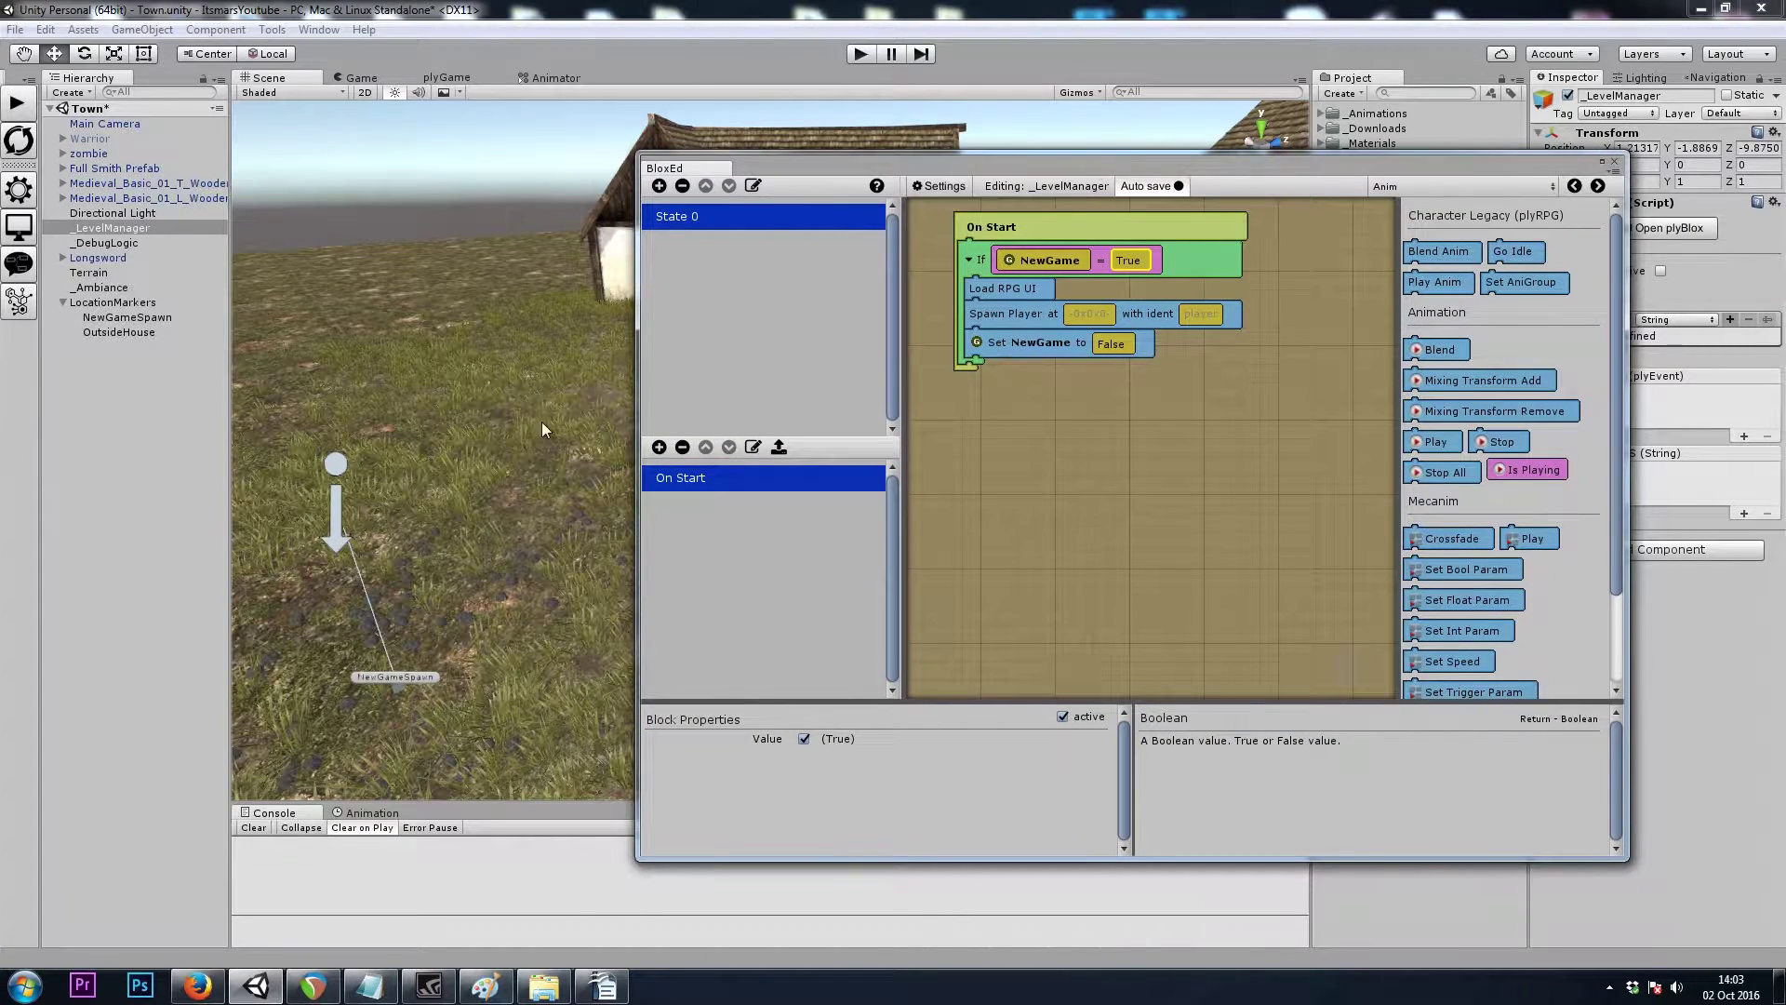
pyautogui.click(1014, 314)
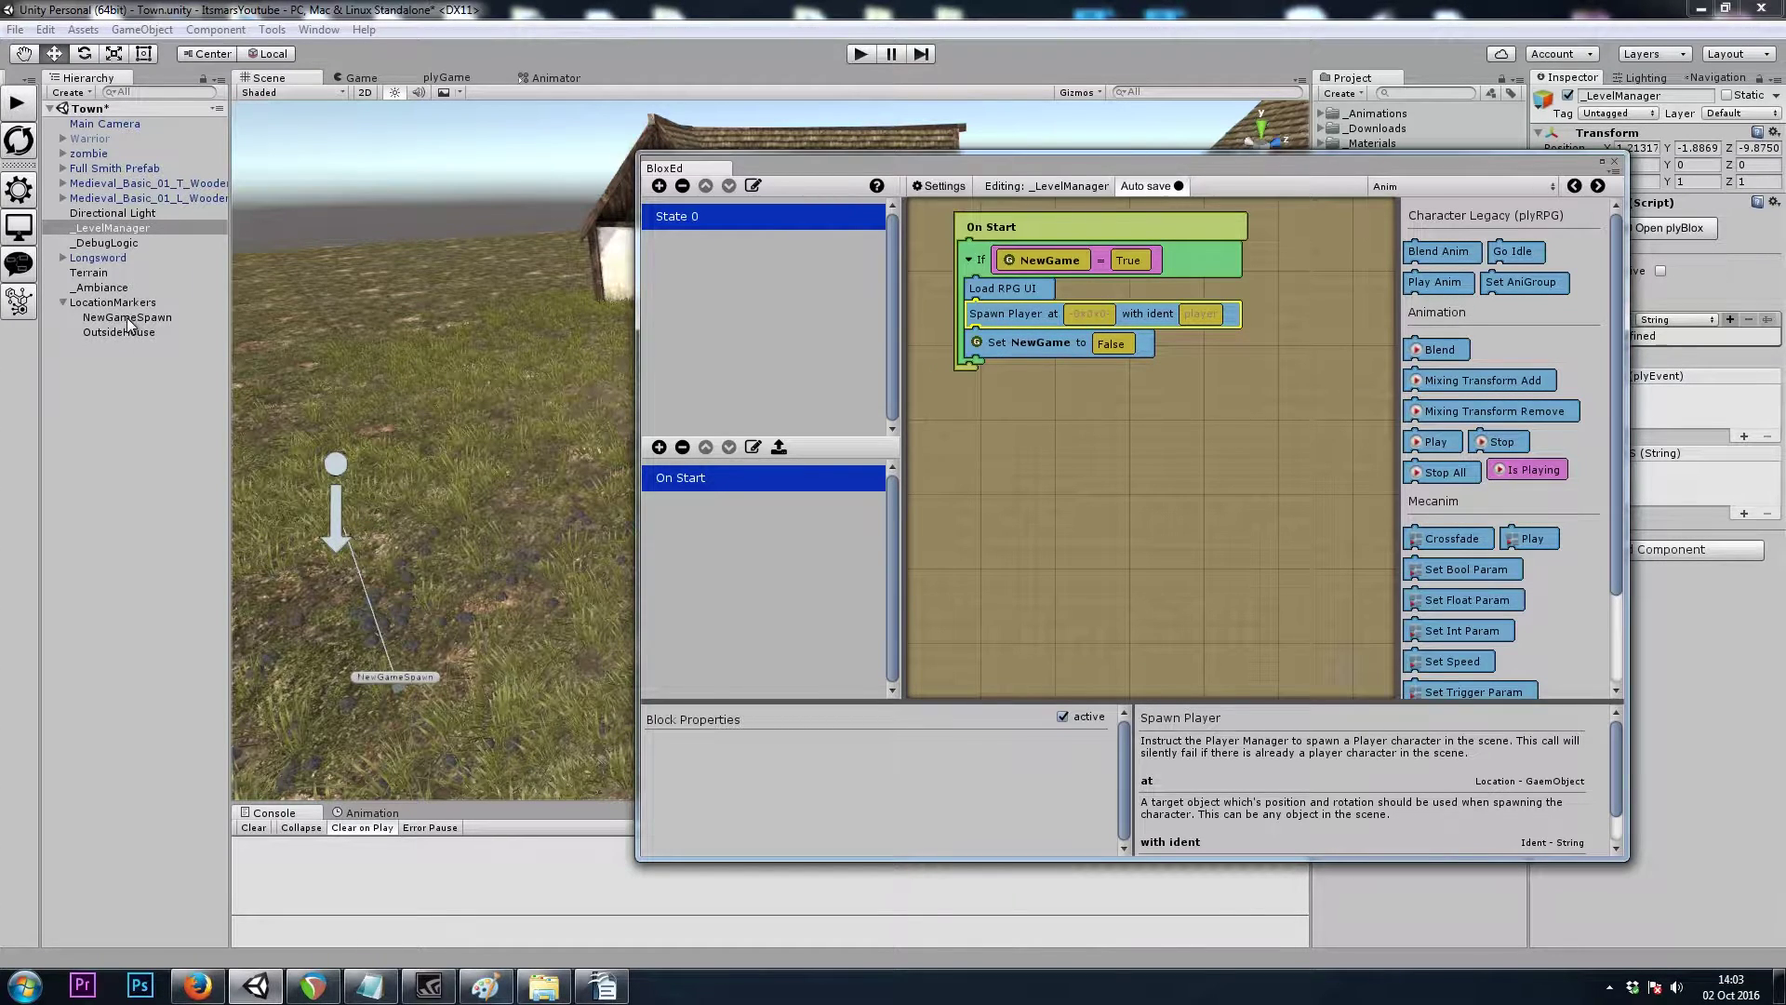
# Set the Spawn Player block's location to the NewGameSpawn marker and attach an Else block to the NewGame condition
pyautogui.moveTo(127, 319); pyautogui.dragTo(1102, 314)
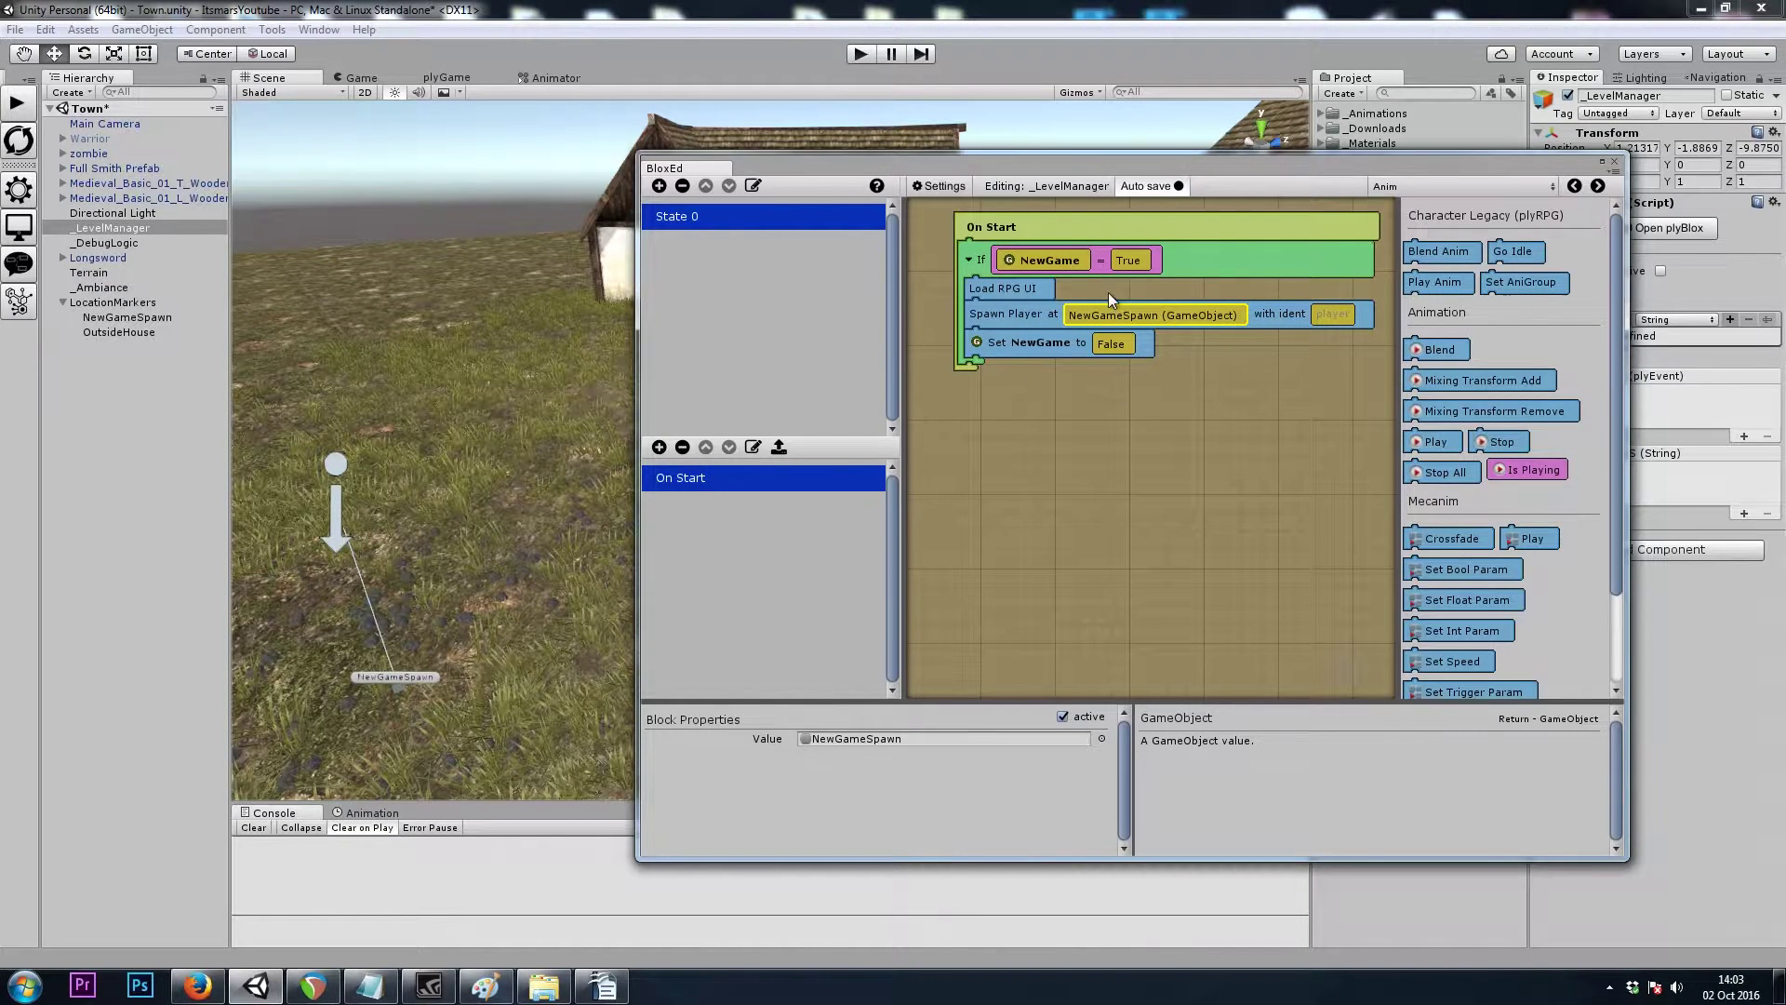
pyautogui.moveTo(1061, 420); pyautogui.dragTo(1036, 424, button='middle')
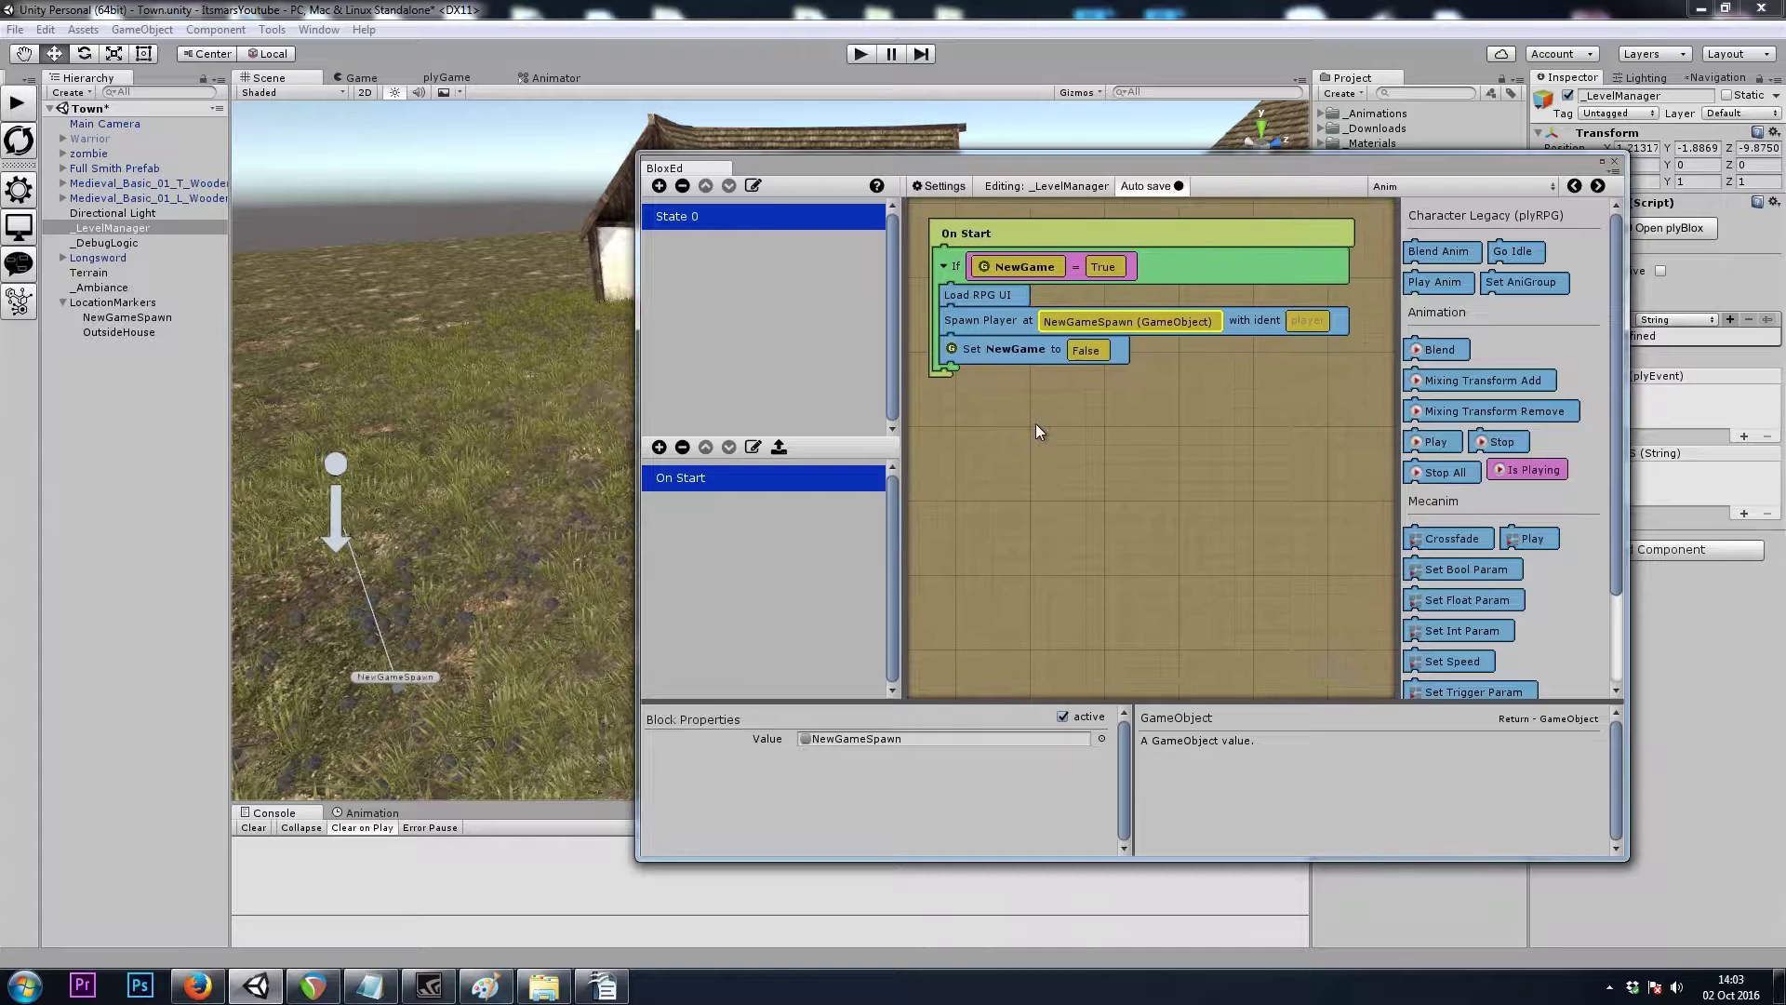
pyautogui.click(1464, 189)
pyautogui.click(1422, 307)
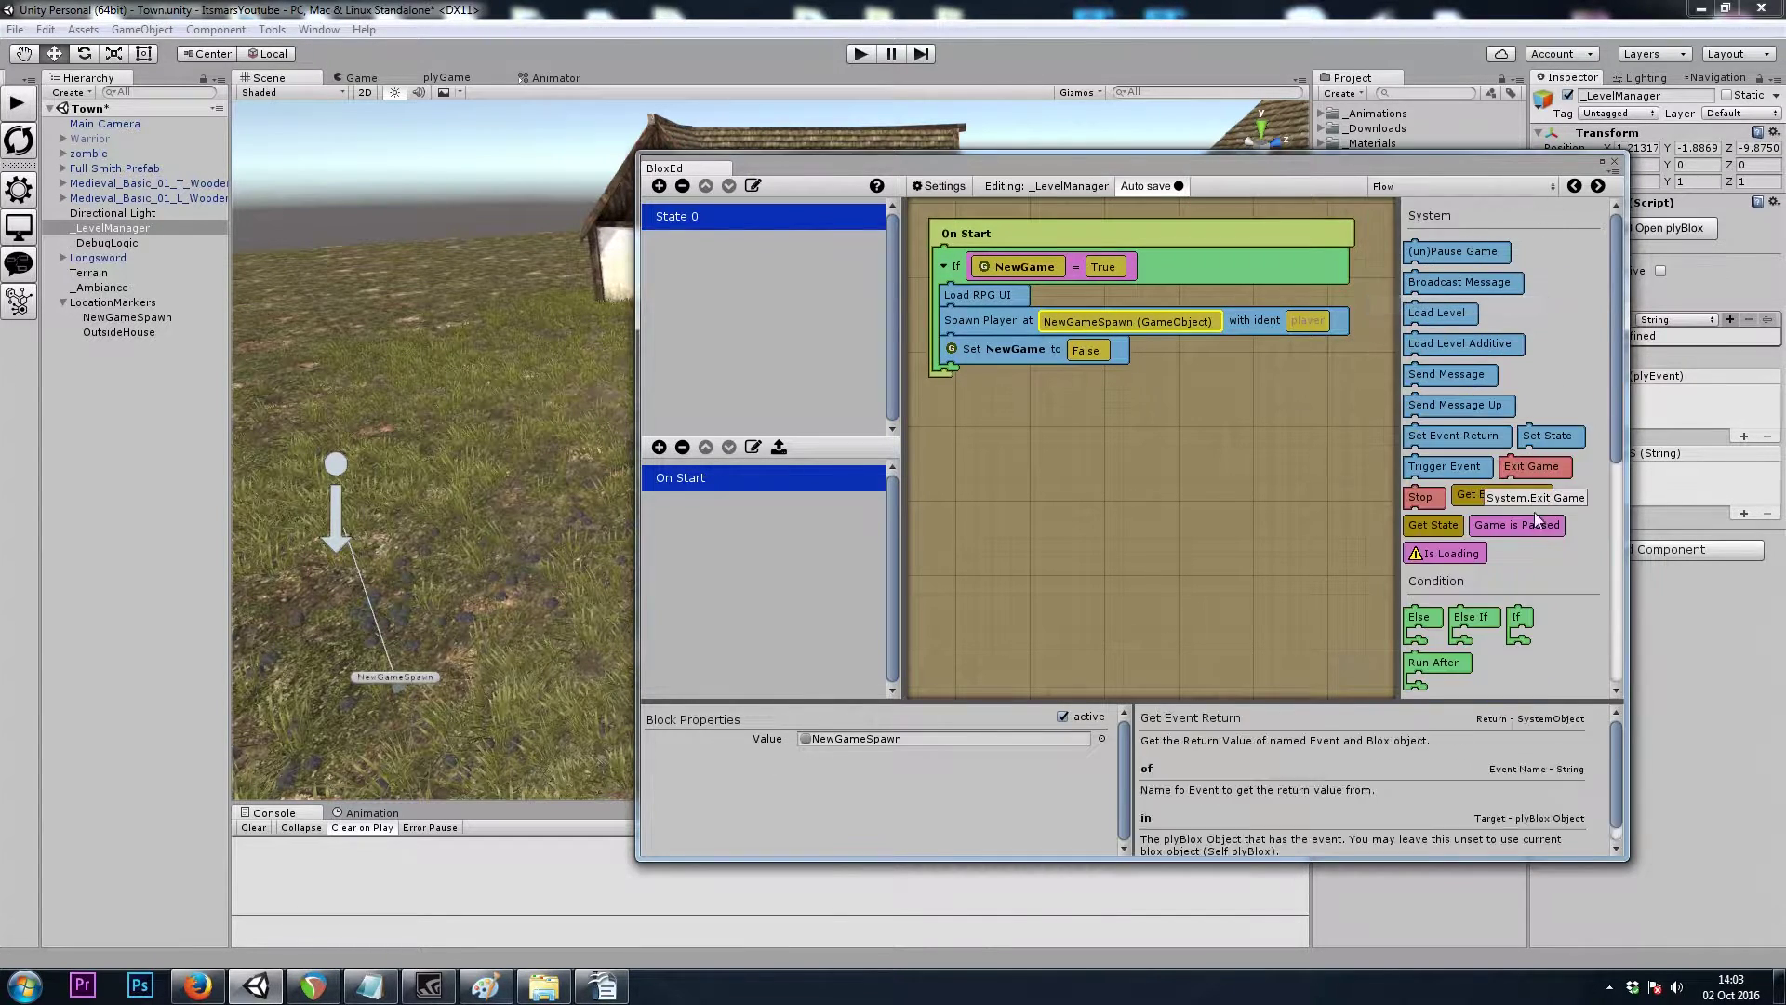
pyautogui.moveTo(1419, 617); pyautogui.dragTo(1029, 414)
pyautogui.moveTo(944, 372); pyautogui.dragTo(945, 375)
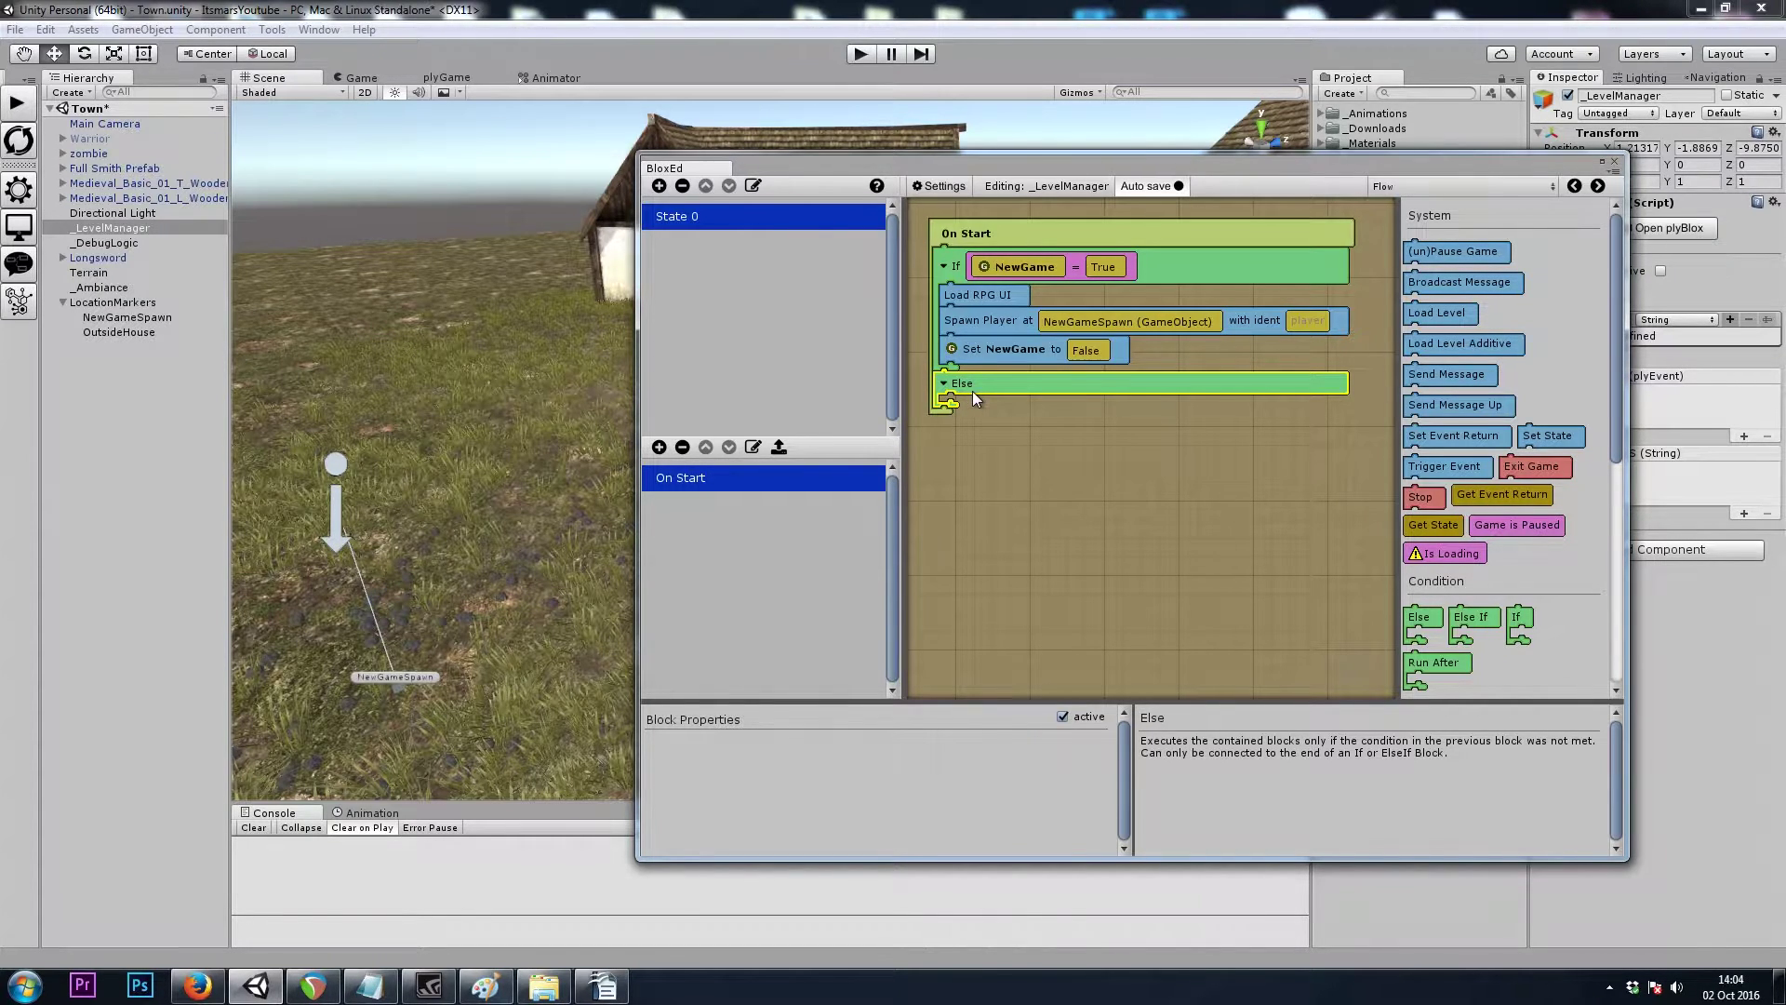
# Nest an If block inside the Else block and give it an a = b comparison as its condition
pyautogui.moveTo(1525, 637); pyautogui.dragTo(962, 414)
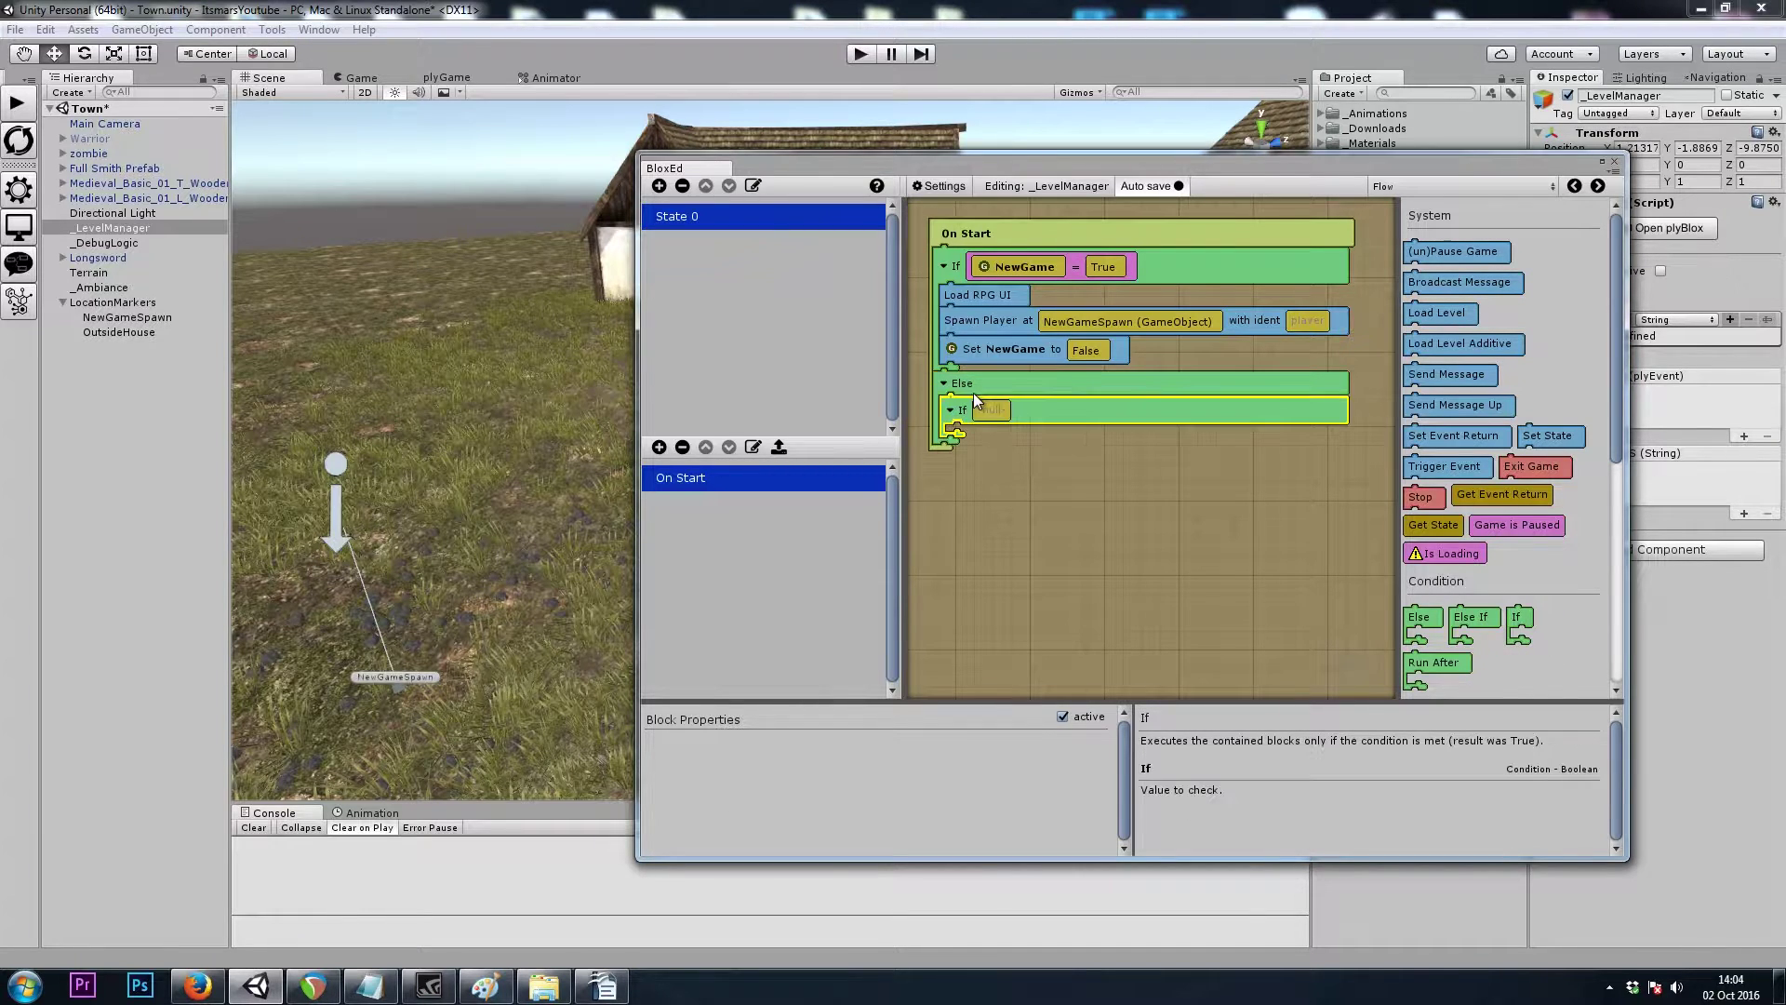
pyautogui.scroll(-3, 1533, 532)
pyautogui.scroll(-9, 1535, 527)
pyautogui.moveTo(1516, 487); pyautogui.dragTo(995, 417)
# Use a Global Variable named Destination as the first value of the nested If comparison
pyautogui.click(1445, 190)
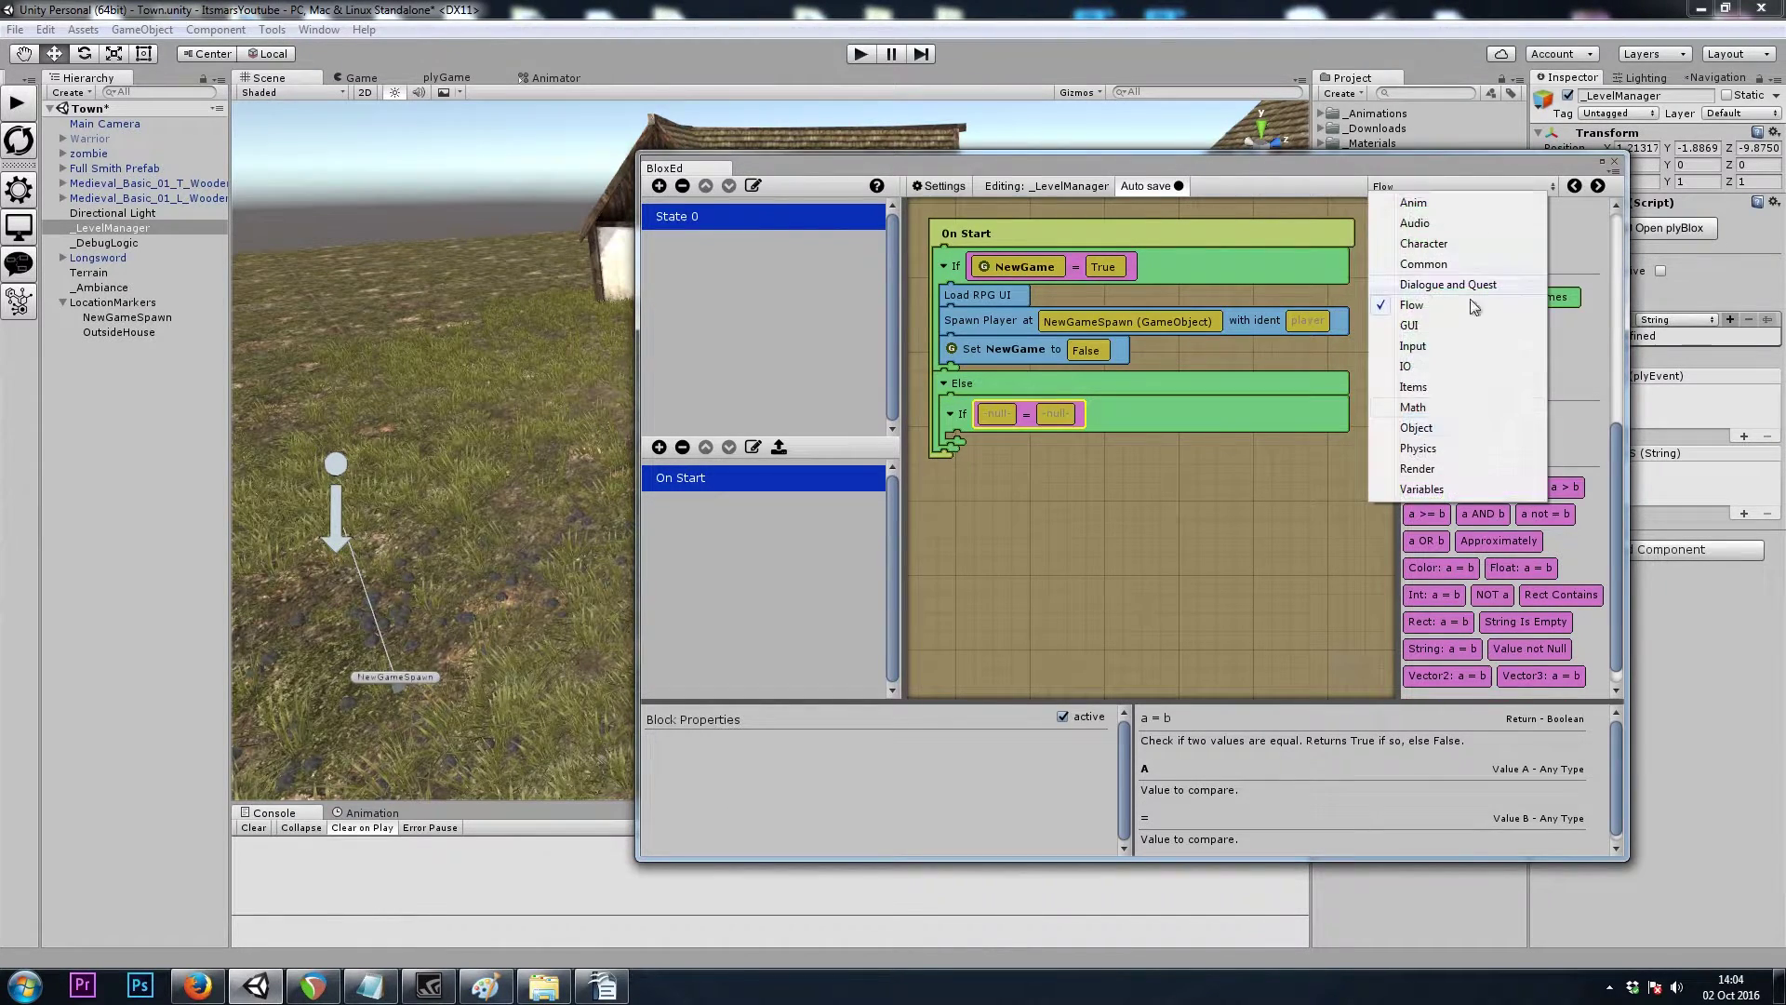
pyautogui.click(1437, 499)
pyautogui.moveTo(1462, 280); pyautogui.dragTo(997, 415)
pyautogui.click(831, 742)
pyautogui.write('D')
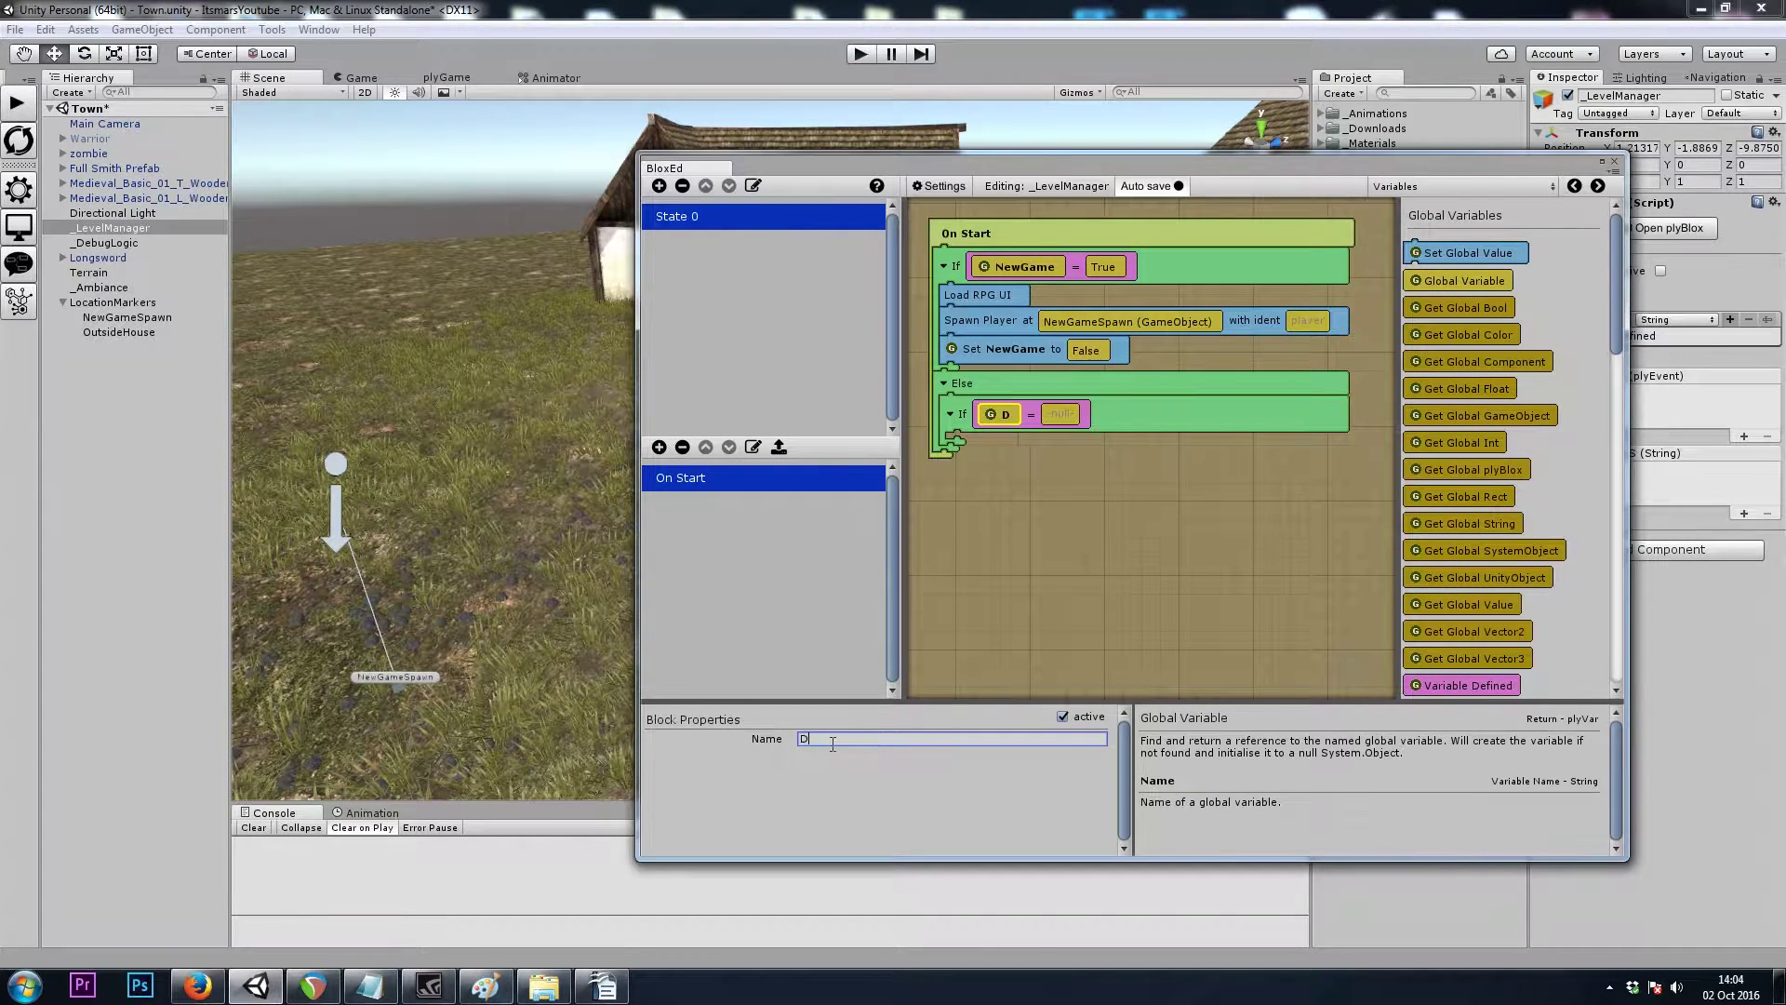
pyautogui.write('estinati')
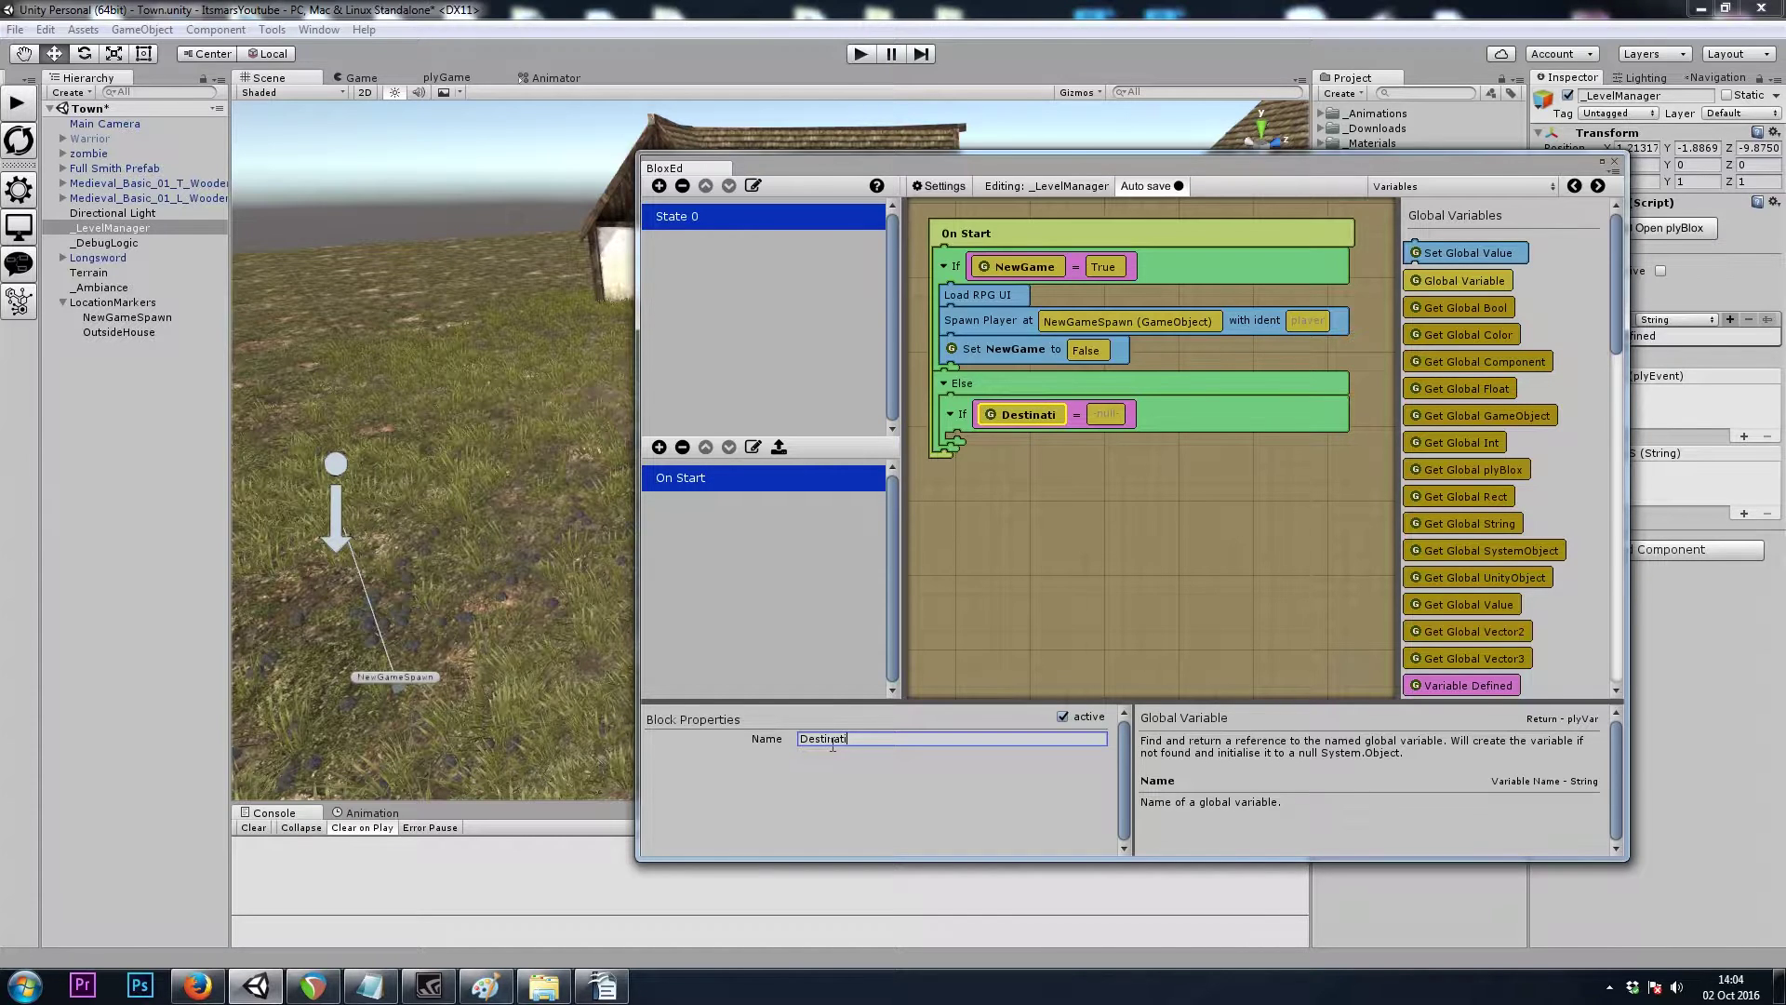
pyautogui.write('on')
pyautogui.moveTo(525, 455); pyautogui.dragTo(555, 433, button='right')
pyautogui.press('w')
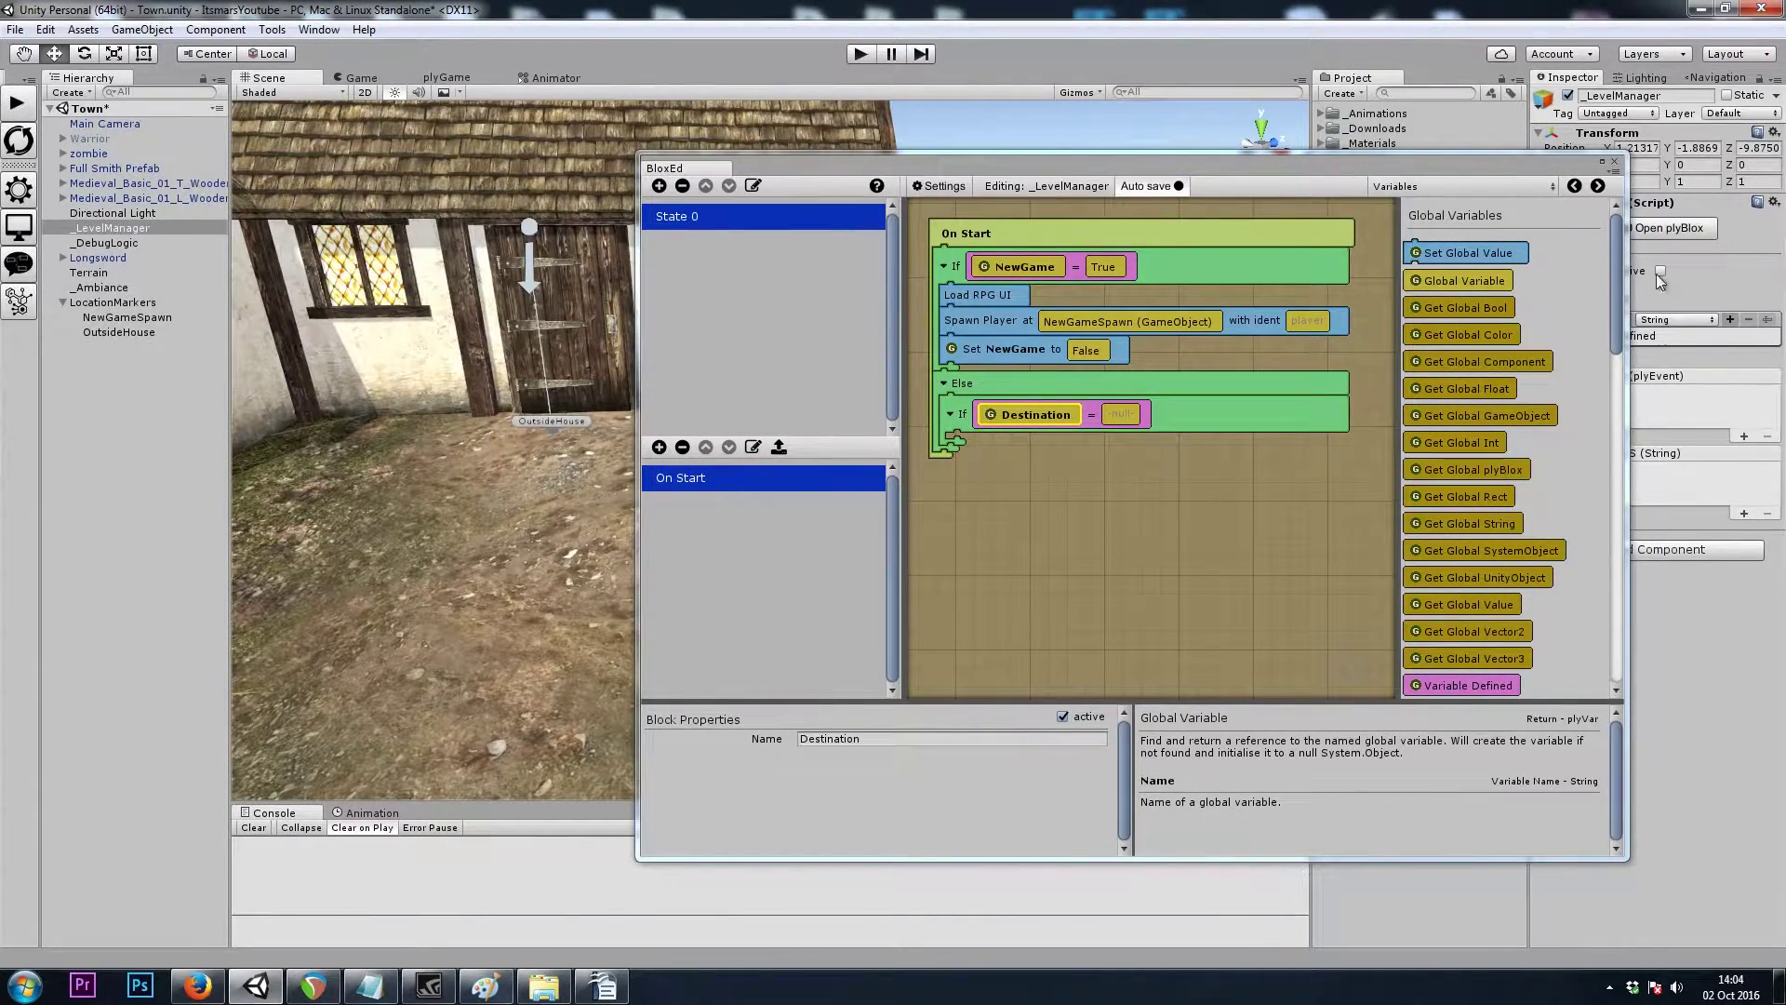
# Compare the Destination variable with a String value of OutsideHouse
pyautogui.click(1455, 187)
pyautogui.click(1464, 262)
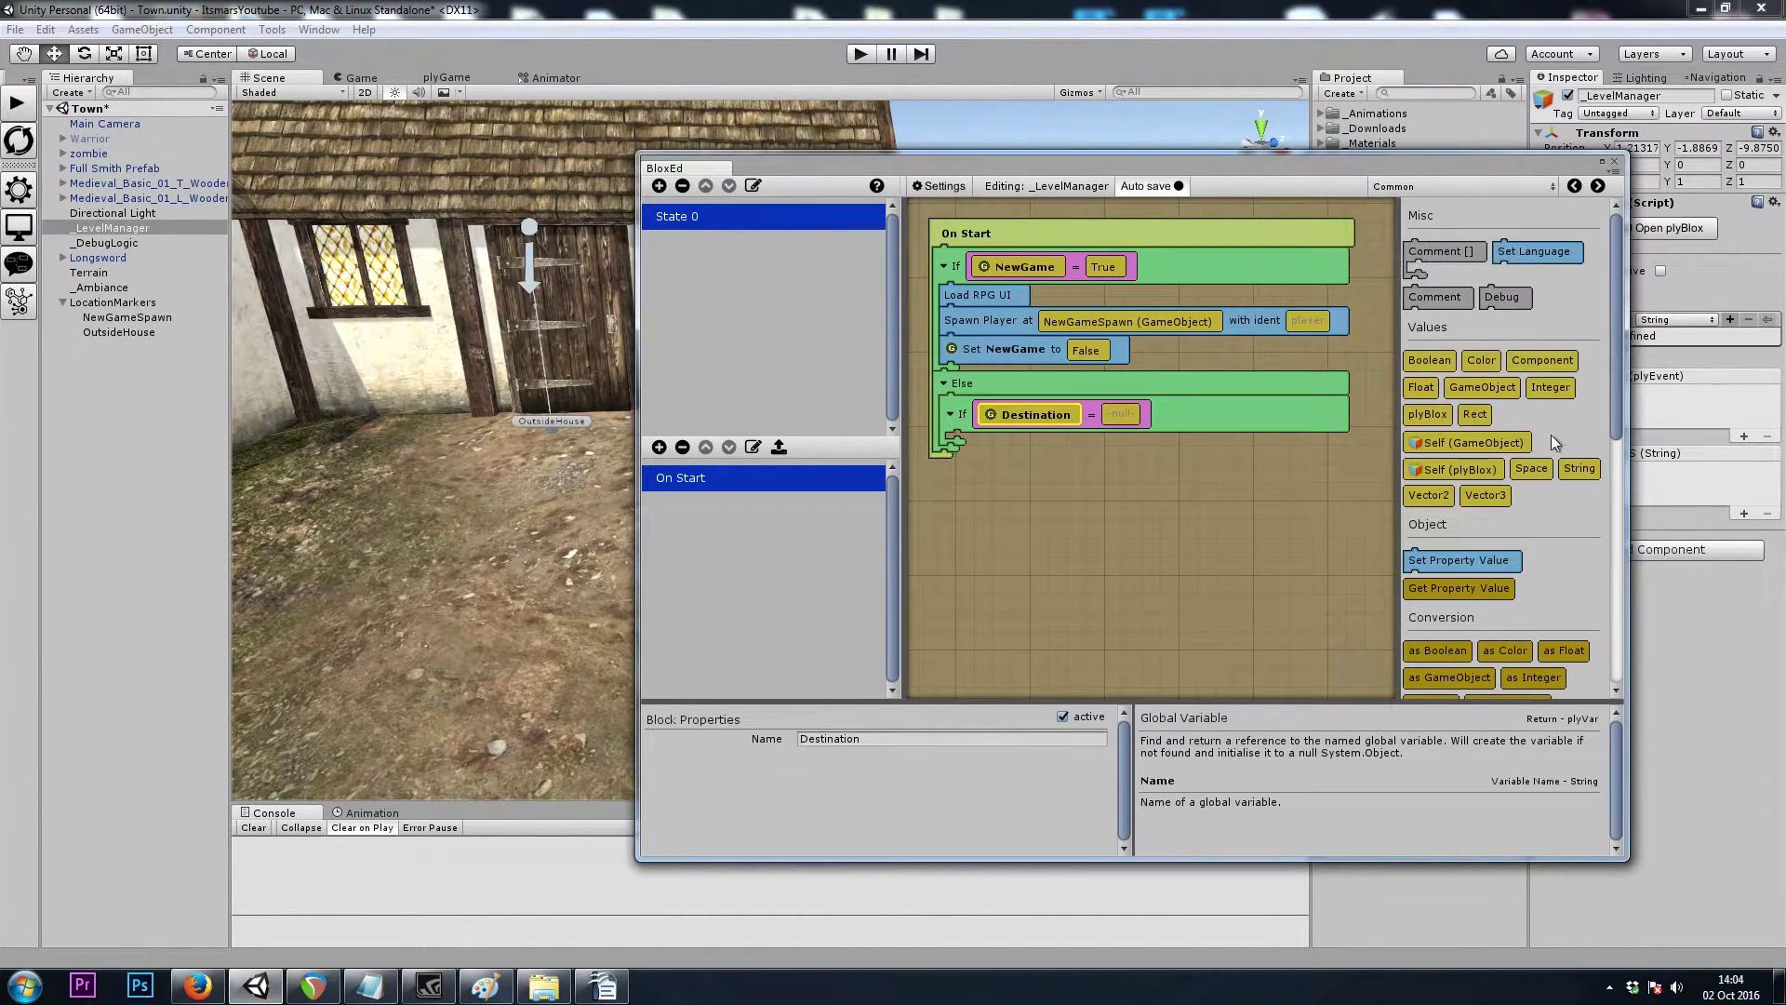
pyautogui.moveTo(1578, 467); pyautogui.dragTo(1115, 416)
pyautogui.click(836, 740)
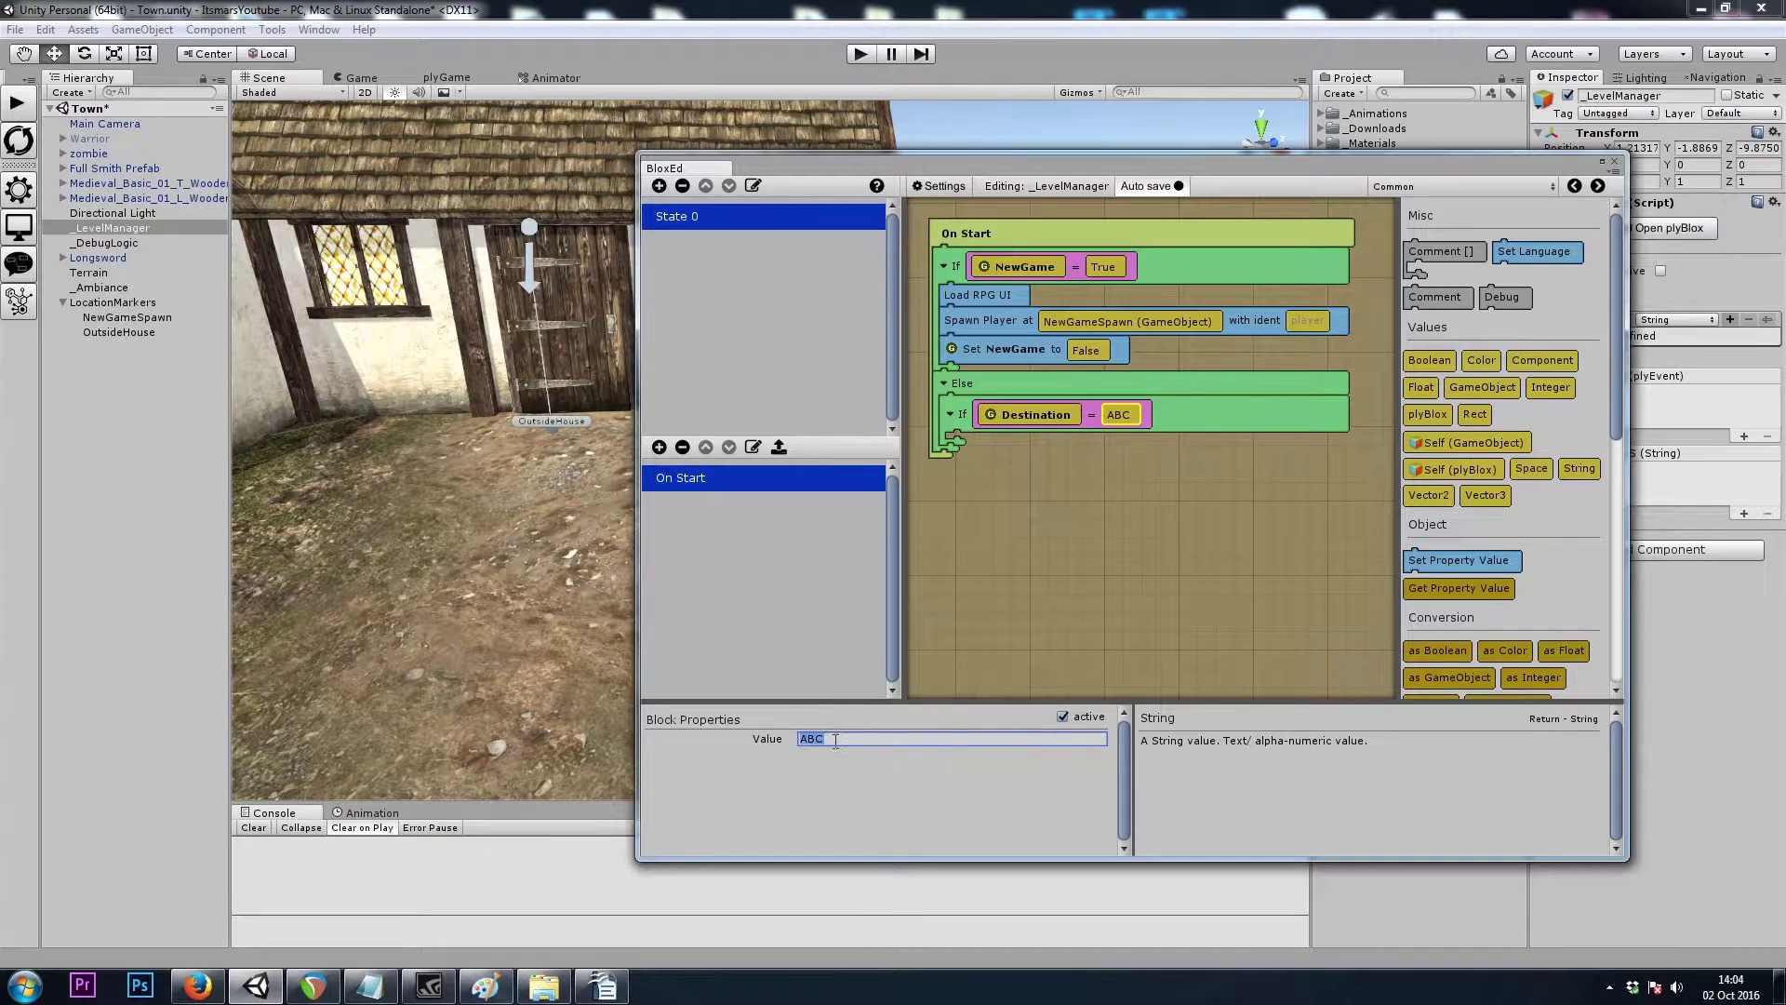
pyautogui.write('OutsideHouse')
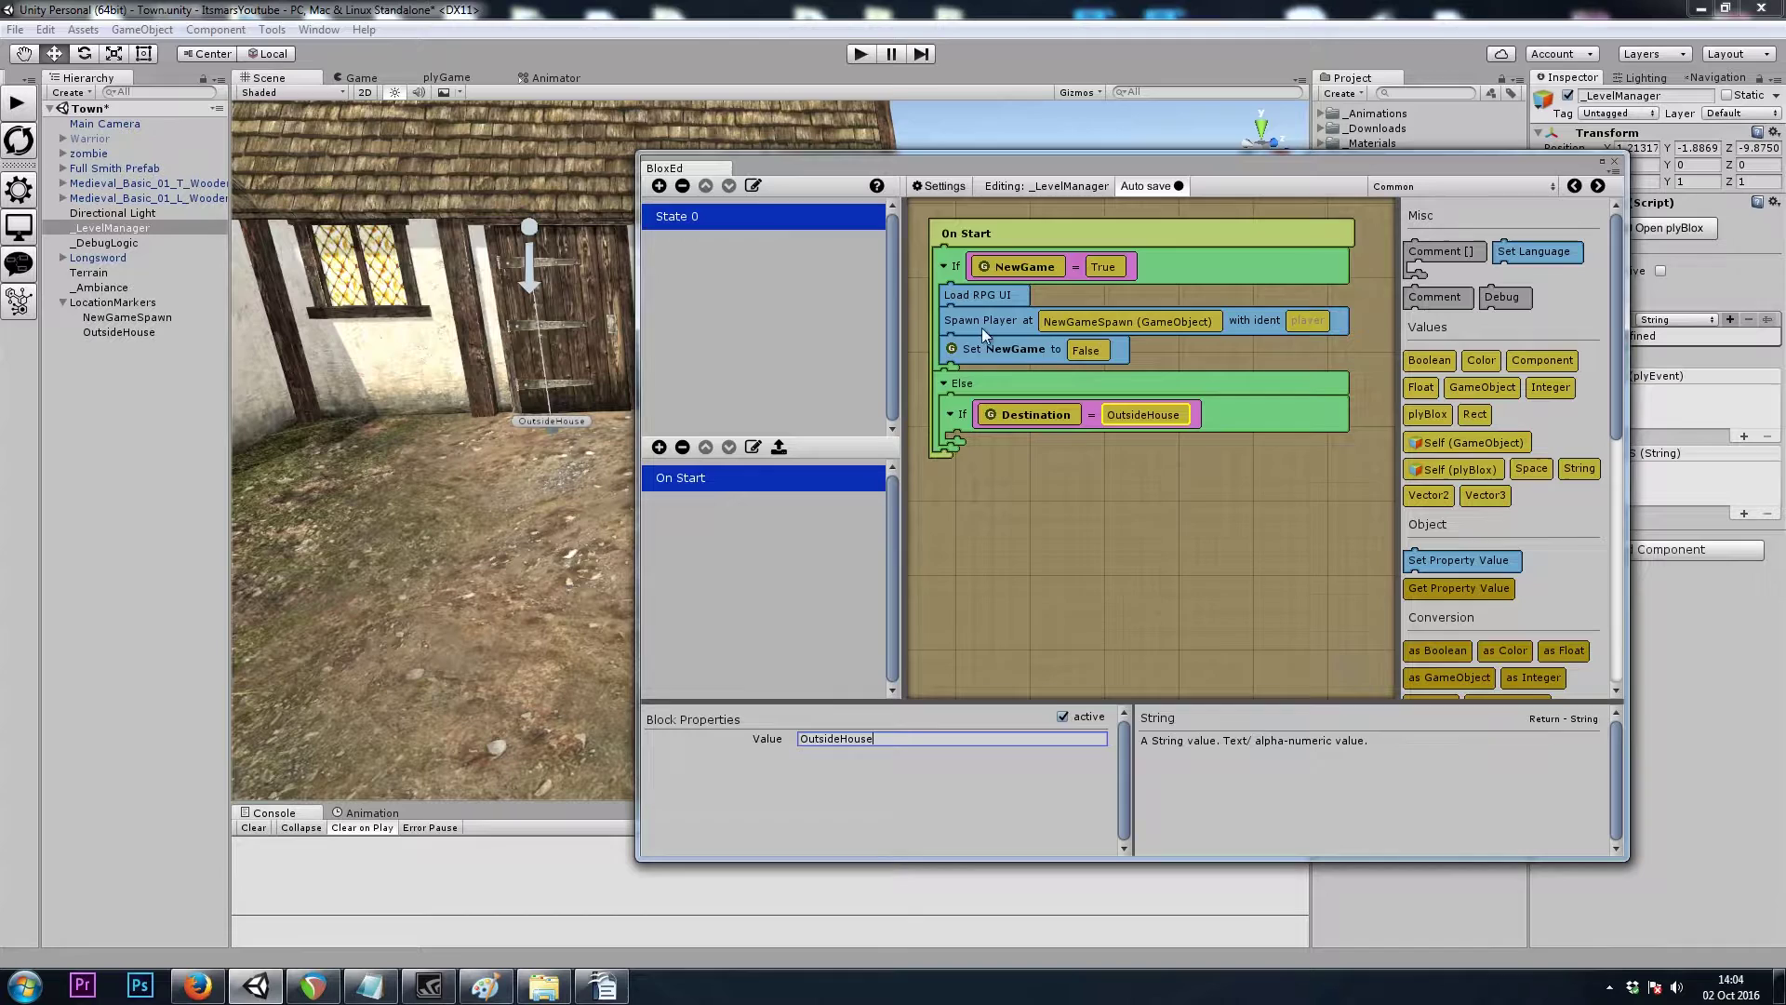
# Copy the Spawn Player block into the nested If and set the copy's location to the OutsideHouse marker
pyautogui.keyDown('ctrl'); pyautogui.moveTo(1018, 322); pyautogui.dragTo(971, 428); pyautogui.keyUp('ctrl')
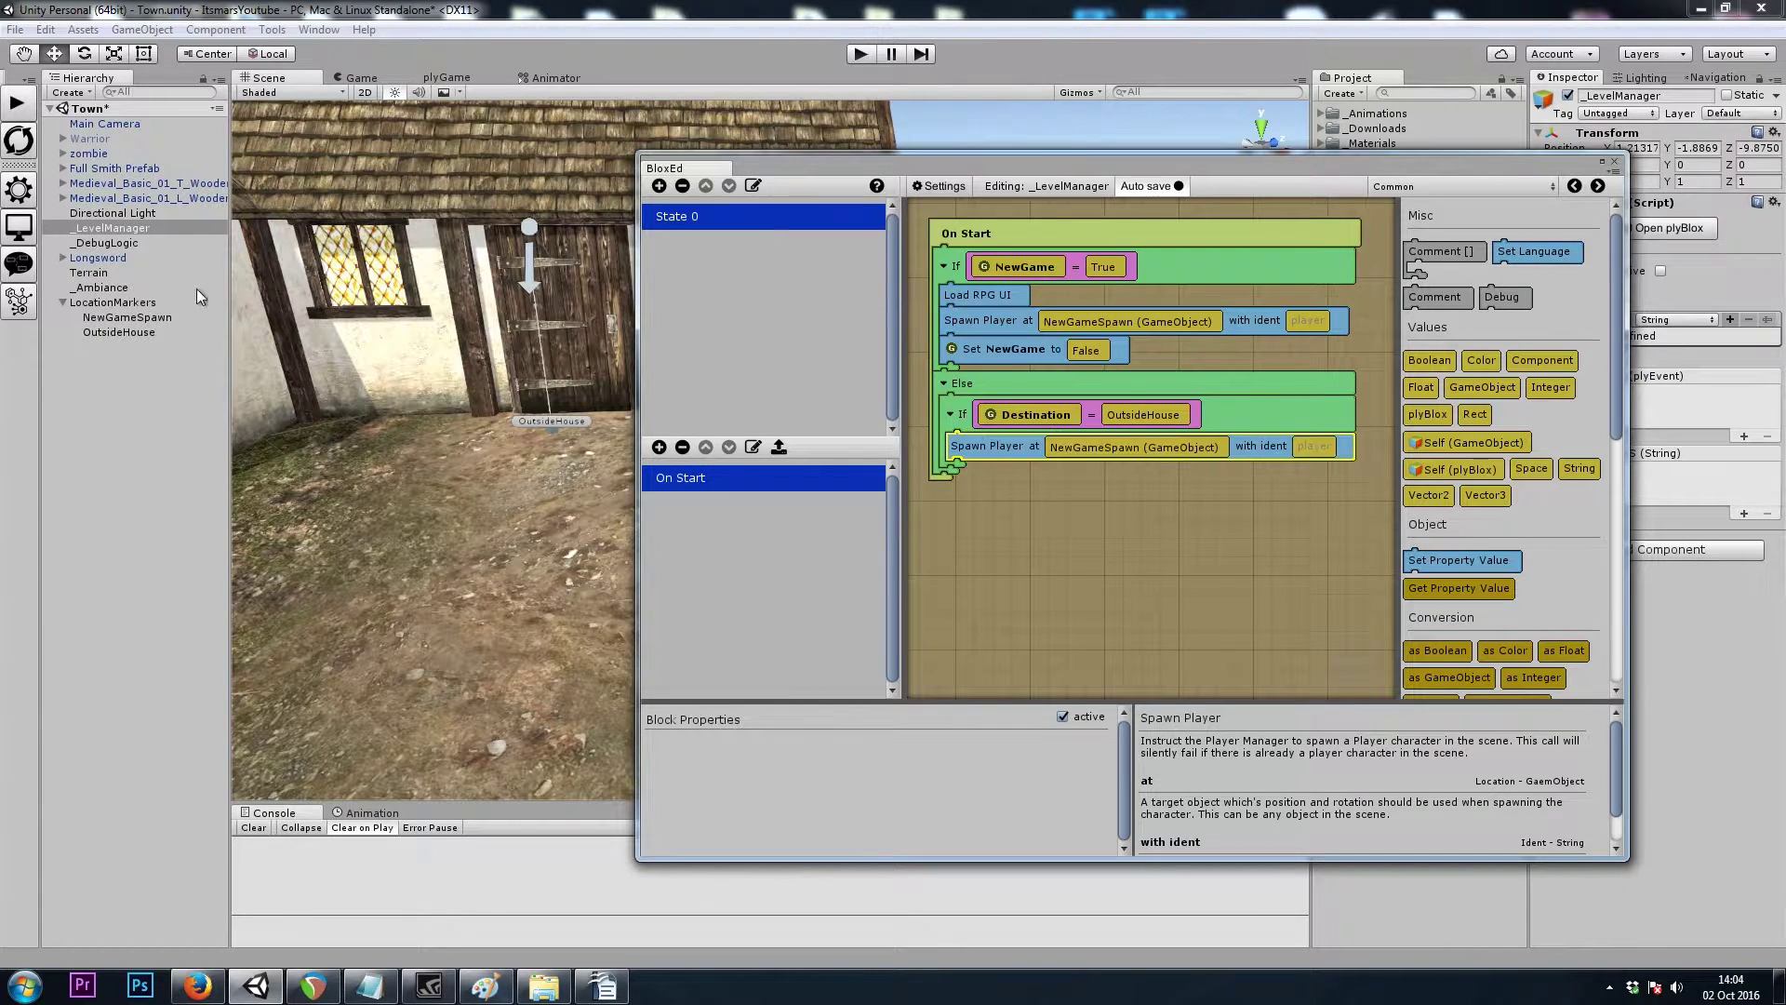
pyautogui.moveTo(110, 331); pyautogui.dragTo(1142, 451)
pyautogui.moveTo(419, 438); pyautogui.dragTo(471, 495, button='right')
pyautogui.click(986, 447)
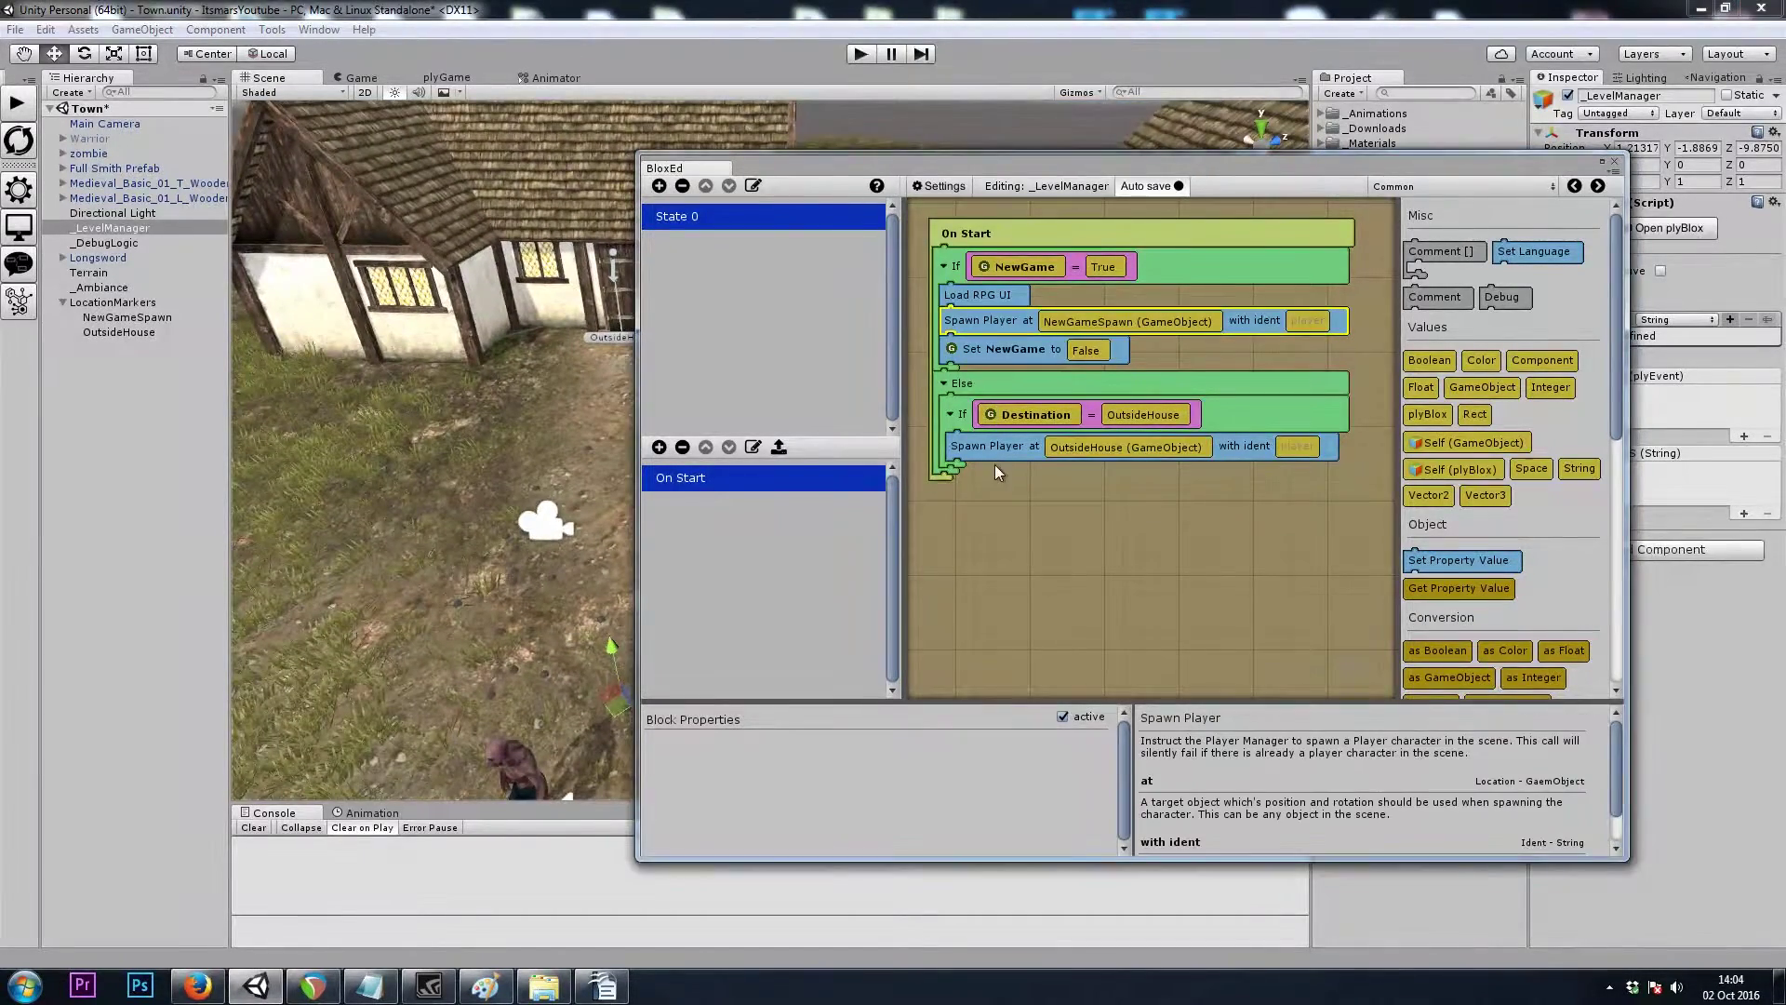
# Close the _LevelManager's blox and save the Town scene
pyautogui.click(1615, 161)
pyautogui.hotkey('ctrl', 's')
pyautogui.press('w')
pyautogui.moveTo(829, 444)
pyautogui.mouseDown(button='right')
pyautogui.moveTo(782, 414)
pyautogui.moveTo(752, 430)
pyautogui.mouseUp(button='right')
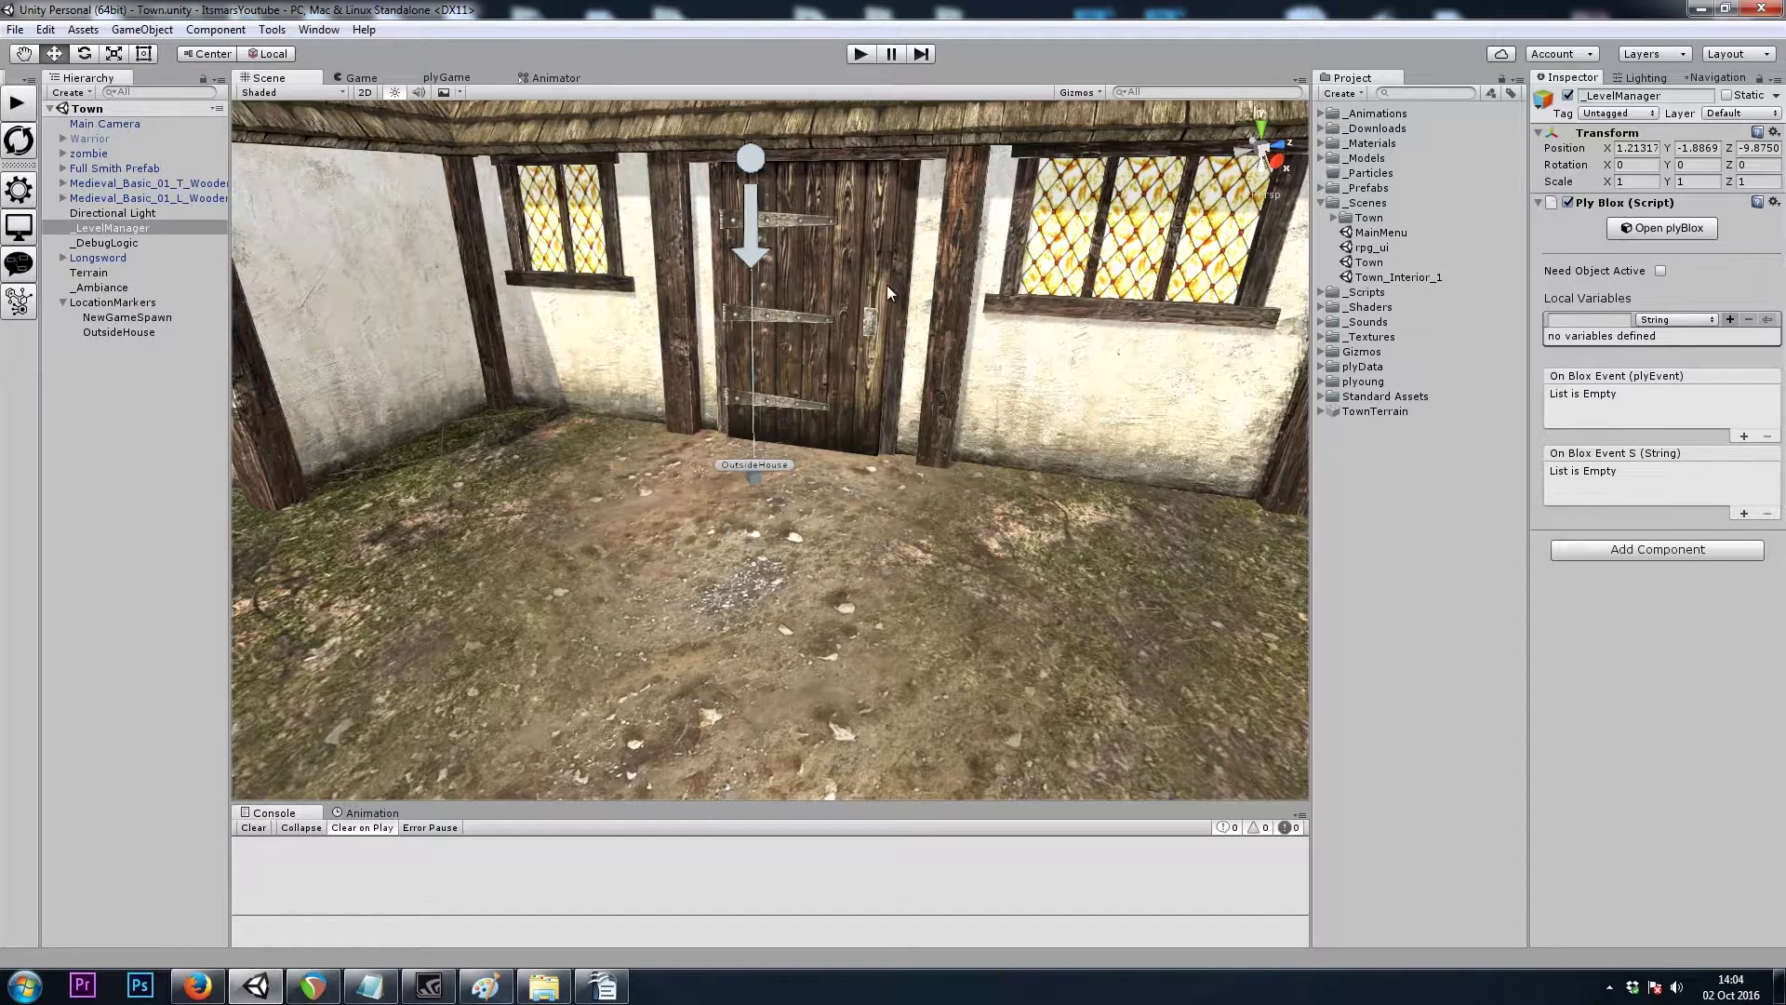
# Open the Town_Interior_1 scene and add a plyBlox component to its LevelManager
pyautogui.doubleClick(1405, 277)
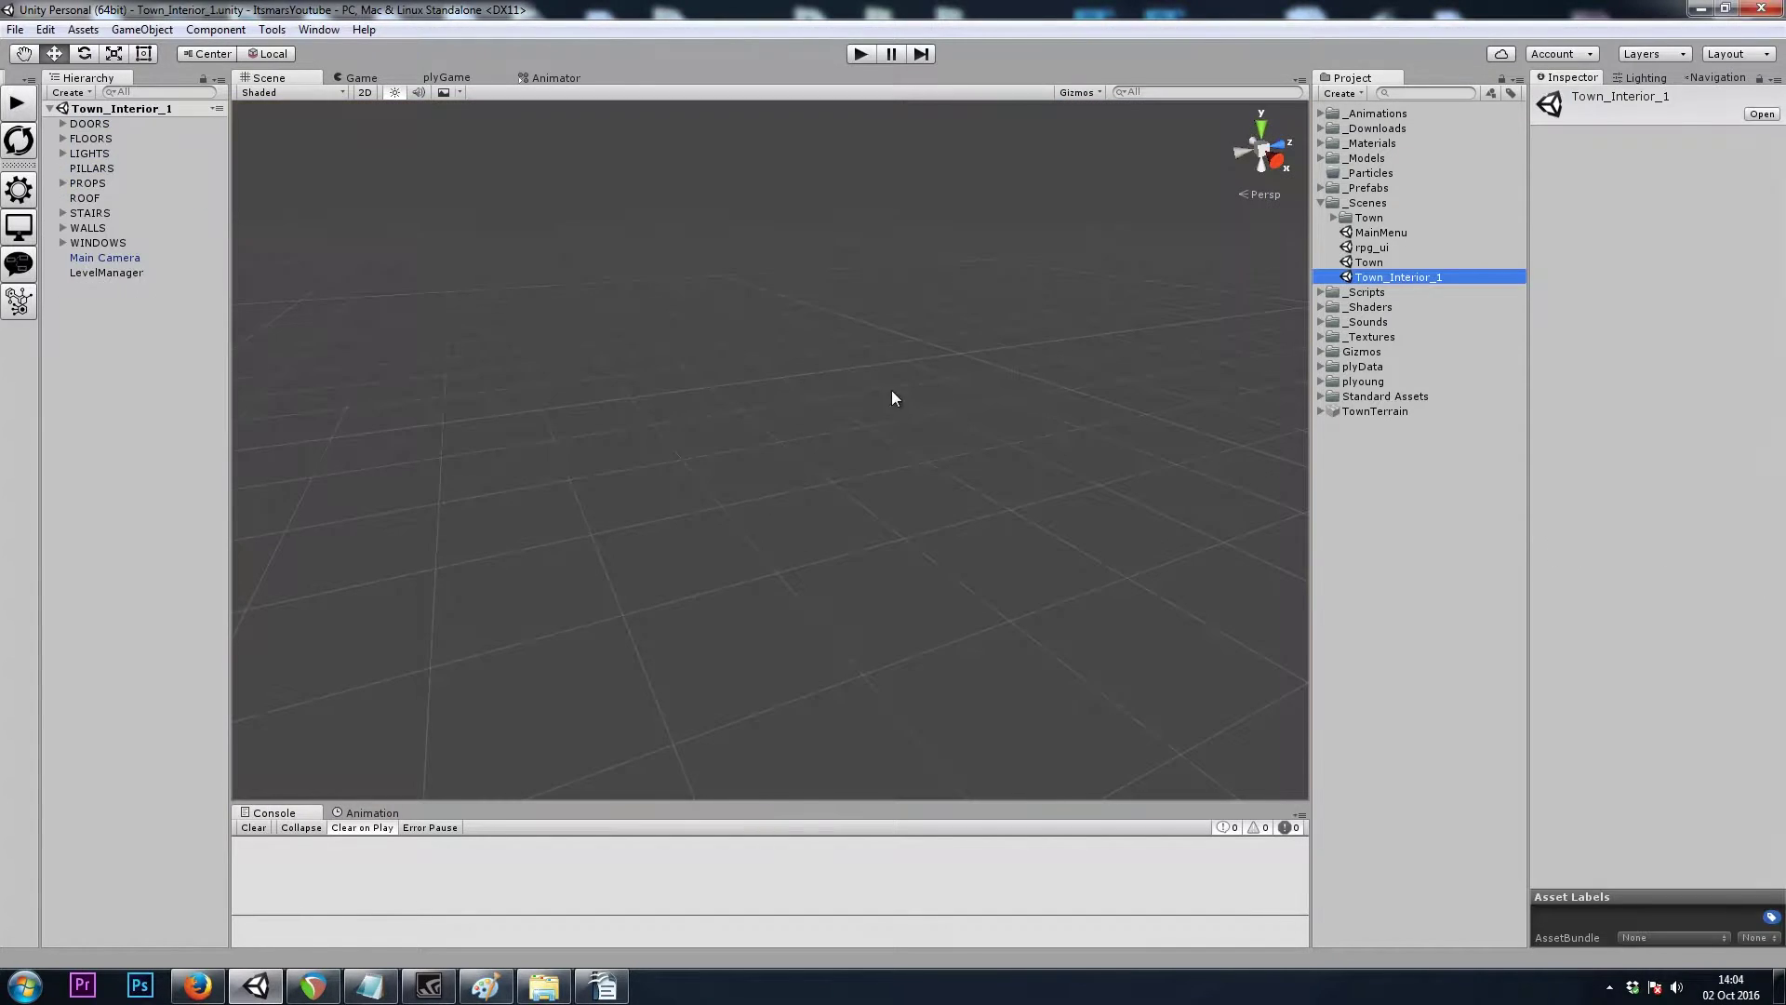
pyautogui.click(111, 275)
pyautogui.press('f')
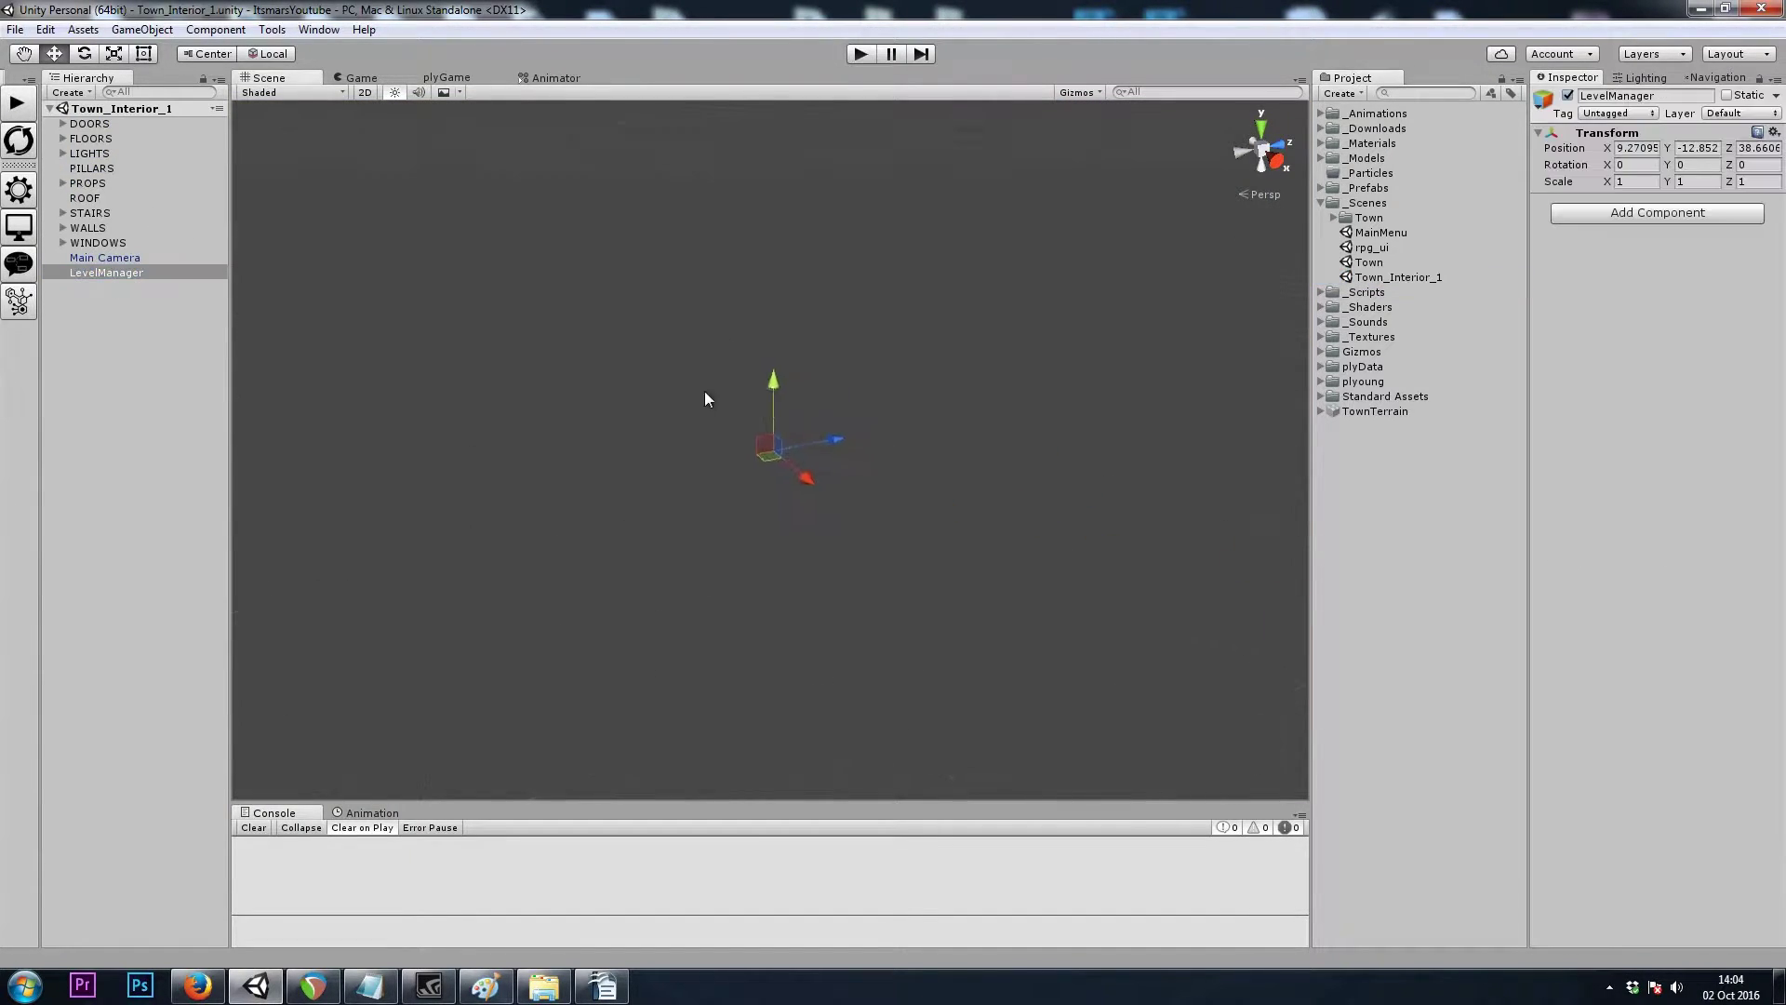
pyautogui.moveTo(705, 391); pyautogui.dragTo(1146, 551, button='right')
pyautogui.click(159, 213)
pyautogui.click(111, 273)
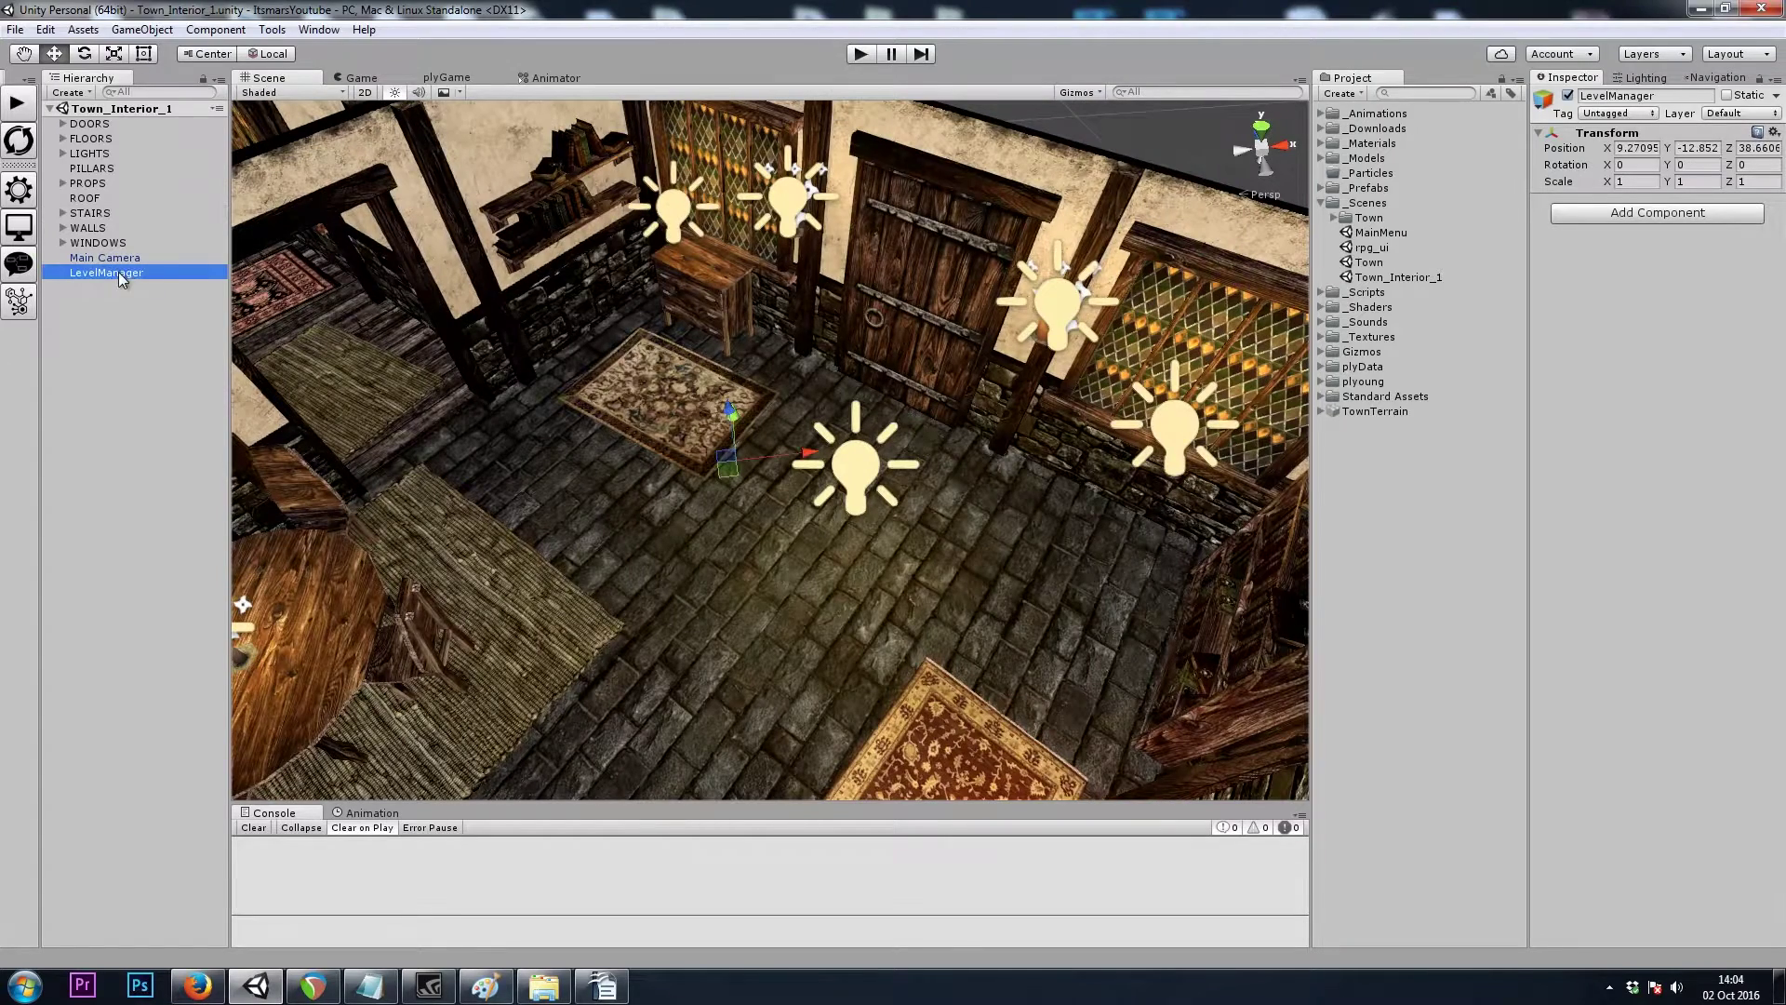
pyautogui.click(1619, 213)
pyautogui.click(1615, 472)
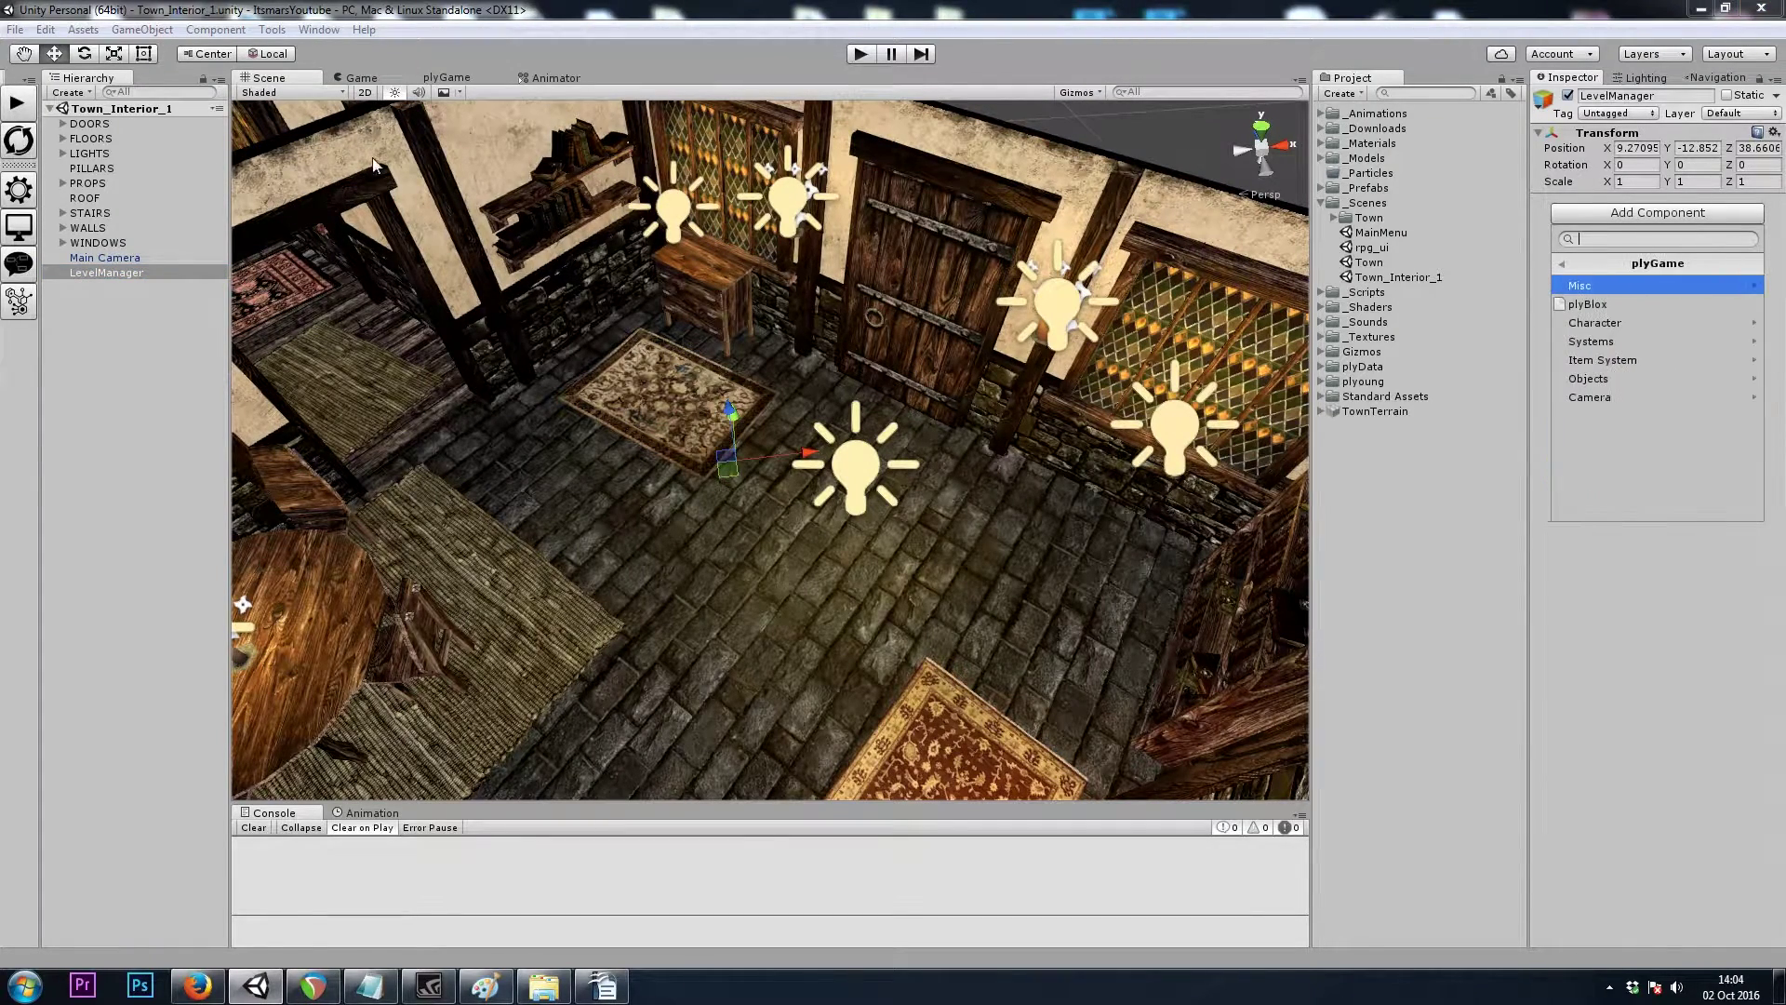
pyautogui.click(1624, 305)
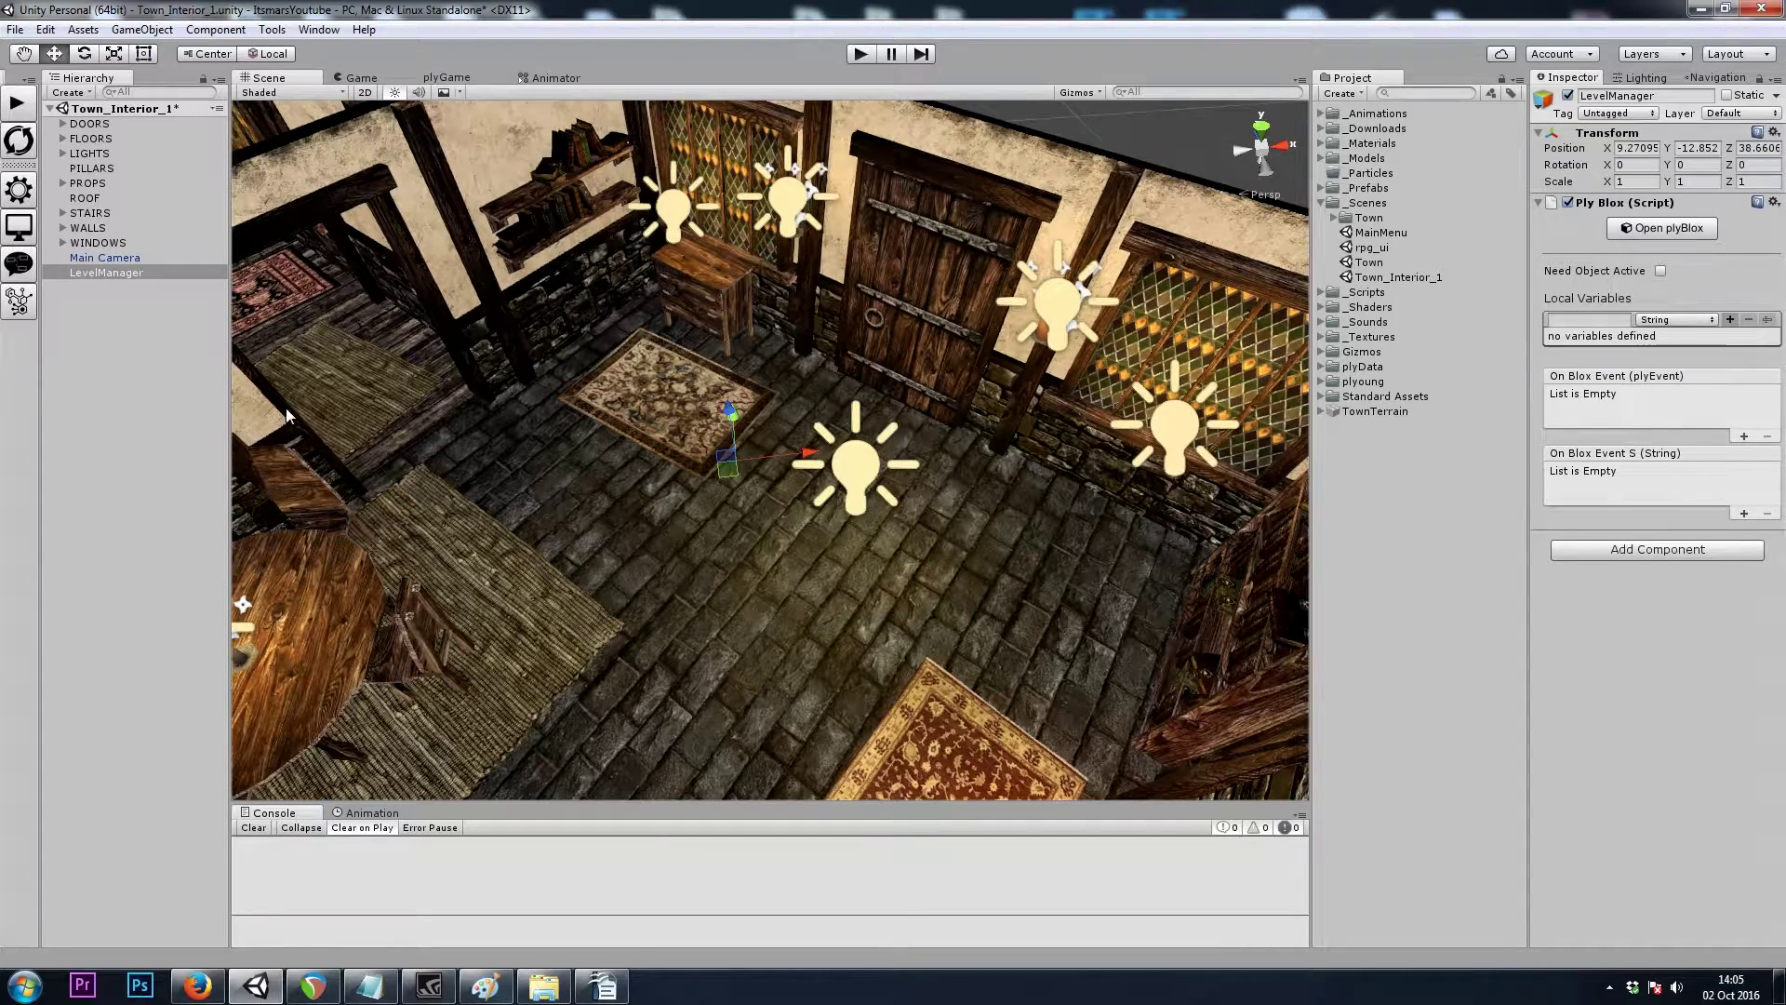
# Select the interior's entrance door and shift it slightly along X to a position of 11.077
pyautogui.click(405, 432)
pyautogui.moveTo(789, 457); pyautogui.dragTo(790, 378, button='right')
pyautogui.press('w')
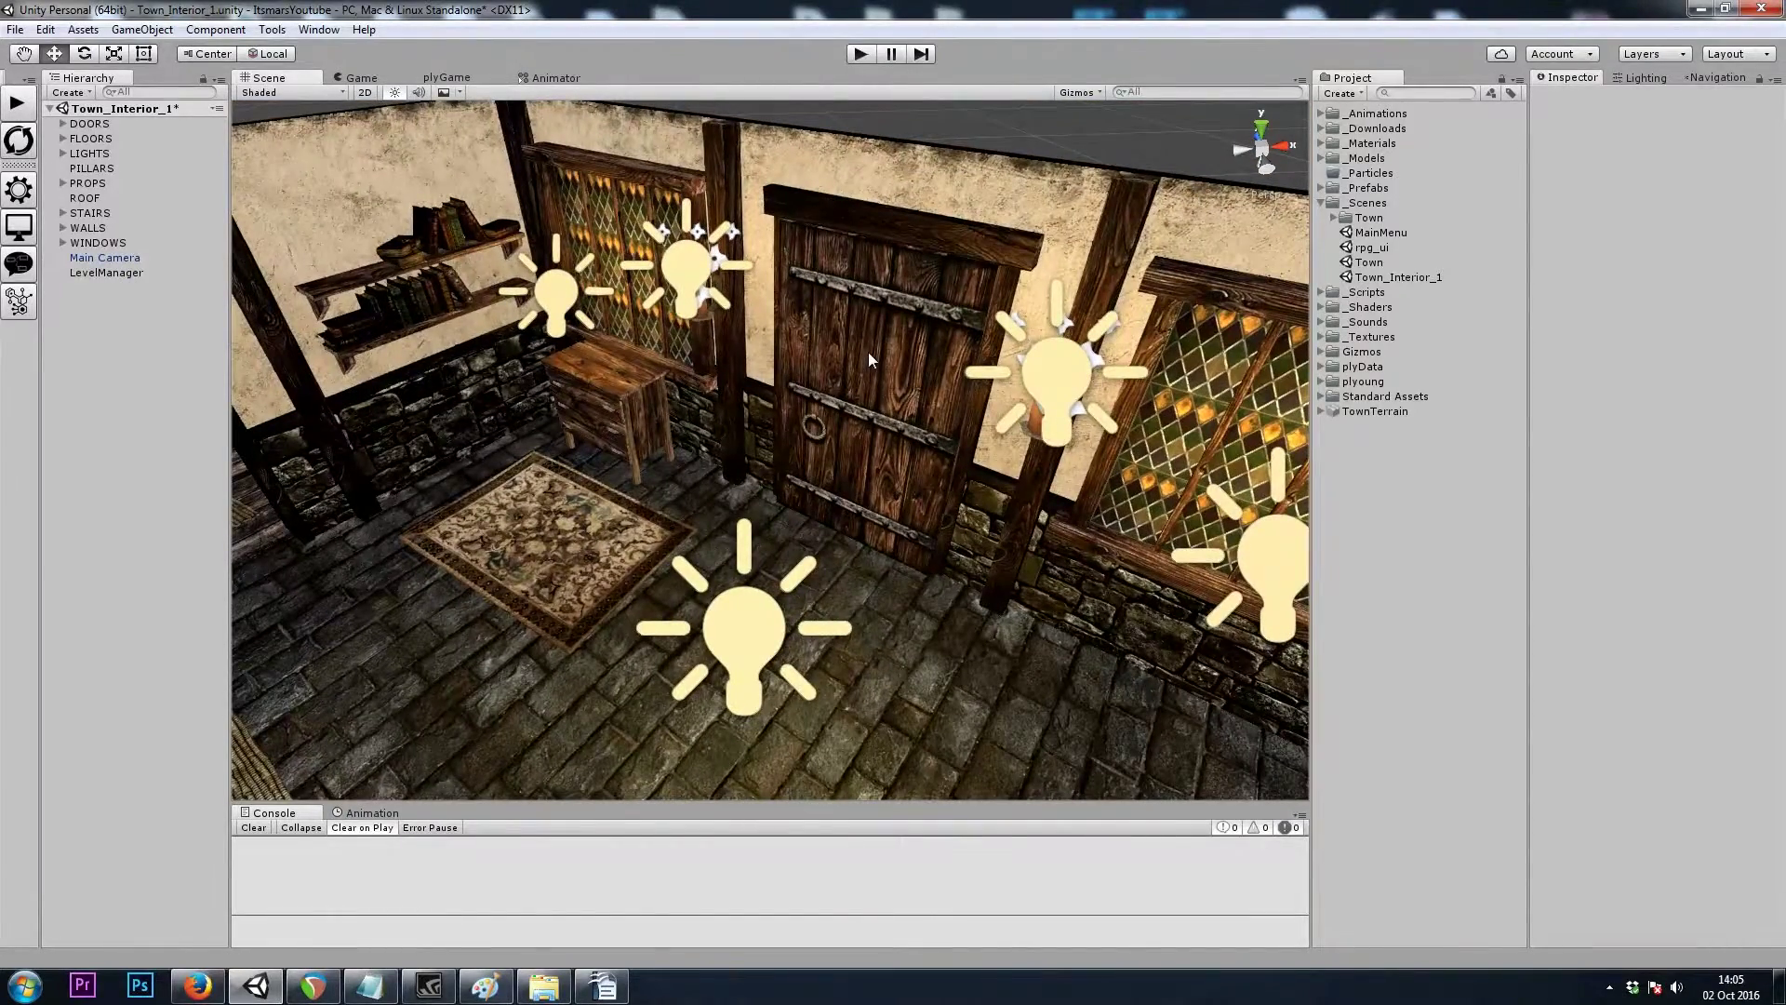
pyautogui.click(869, 358)
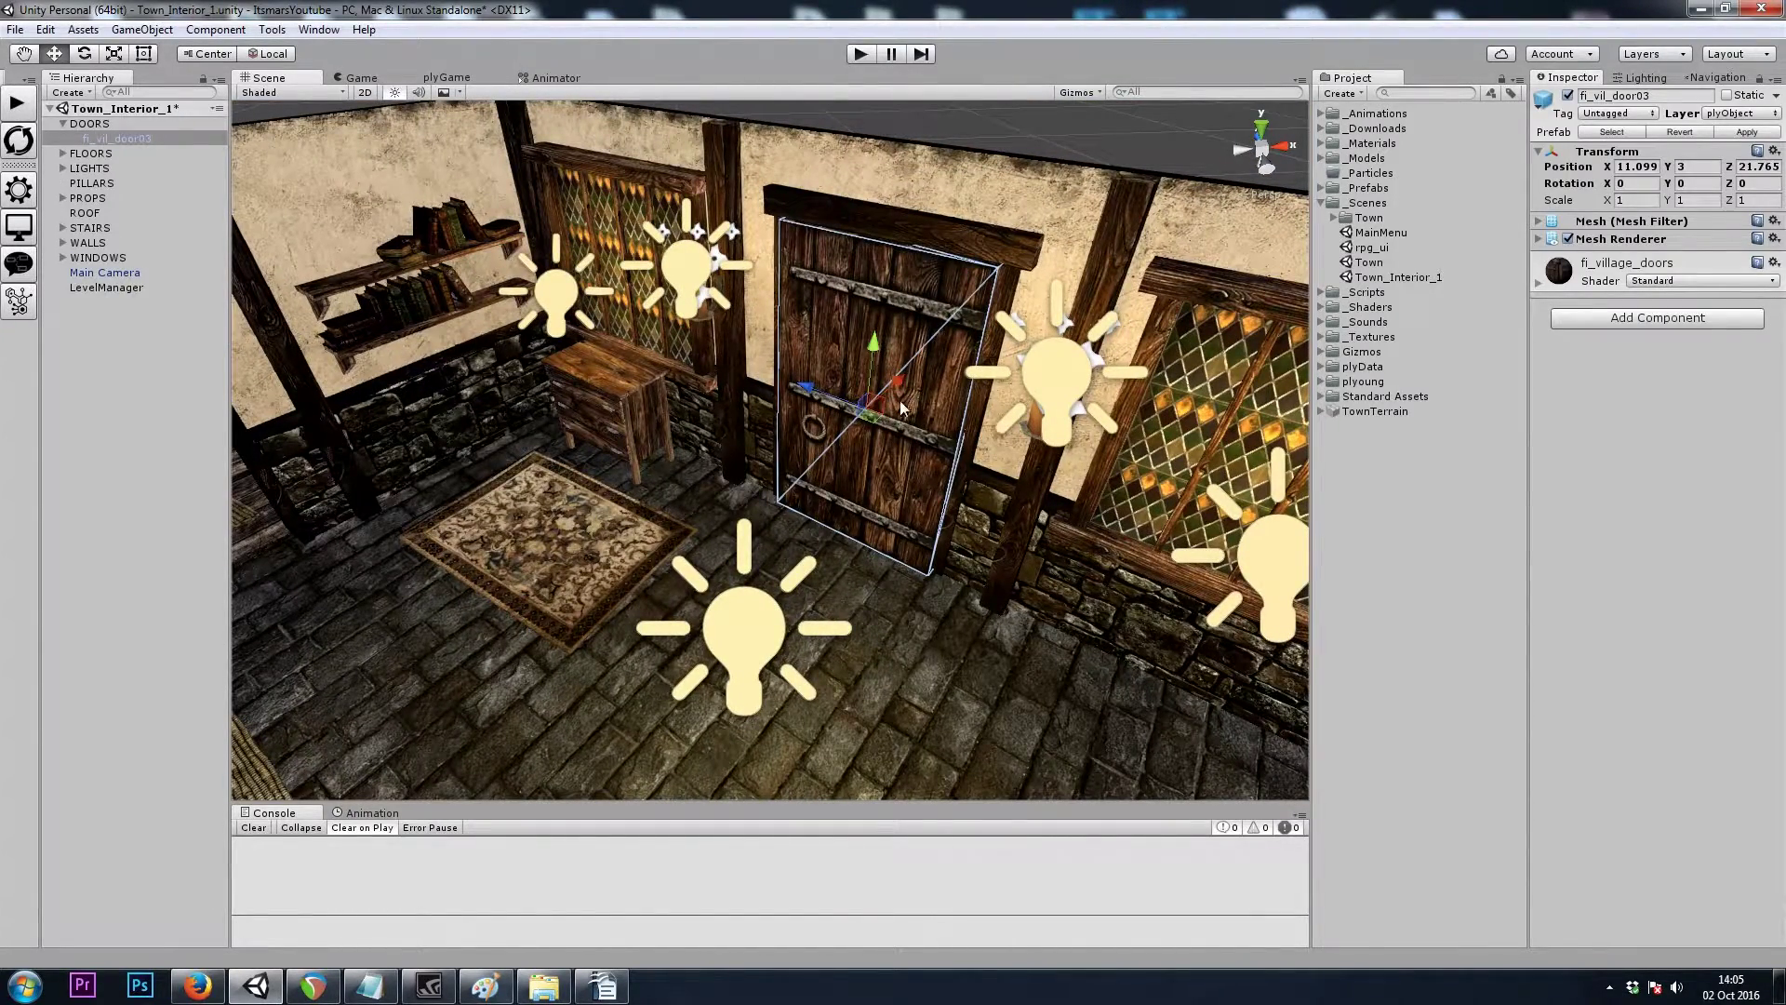
pyautogui.moveTo(897, 379); pyautogui.dragTo(951, 389)
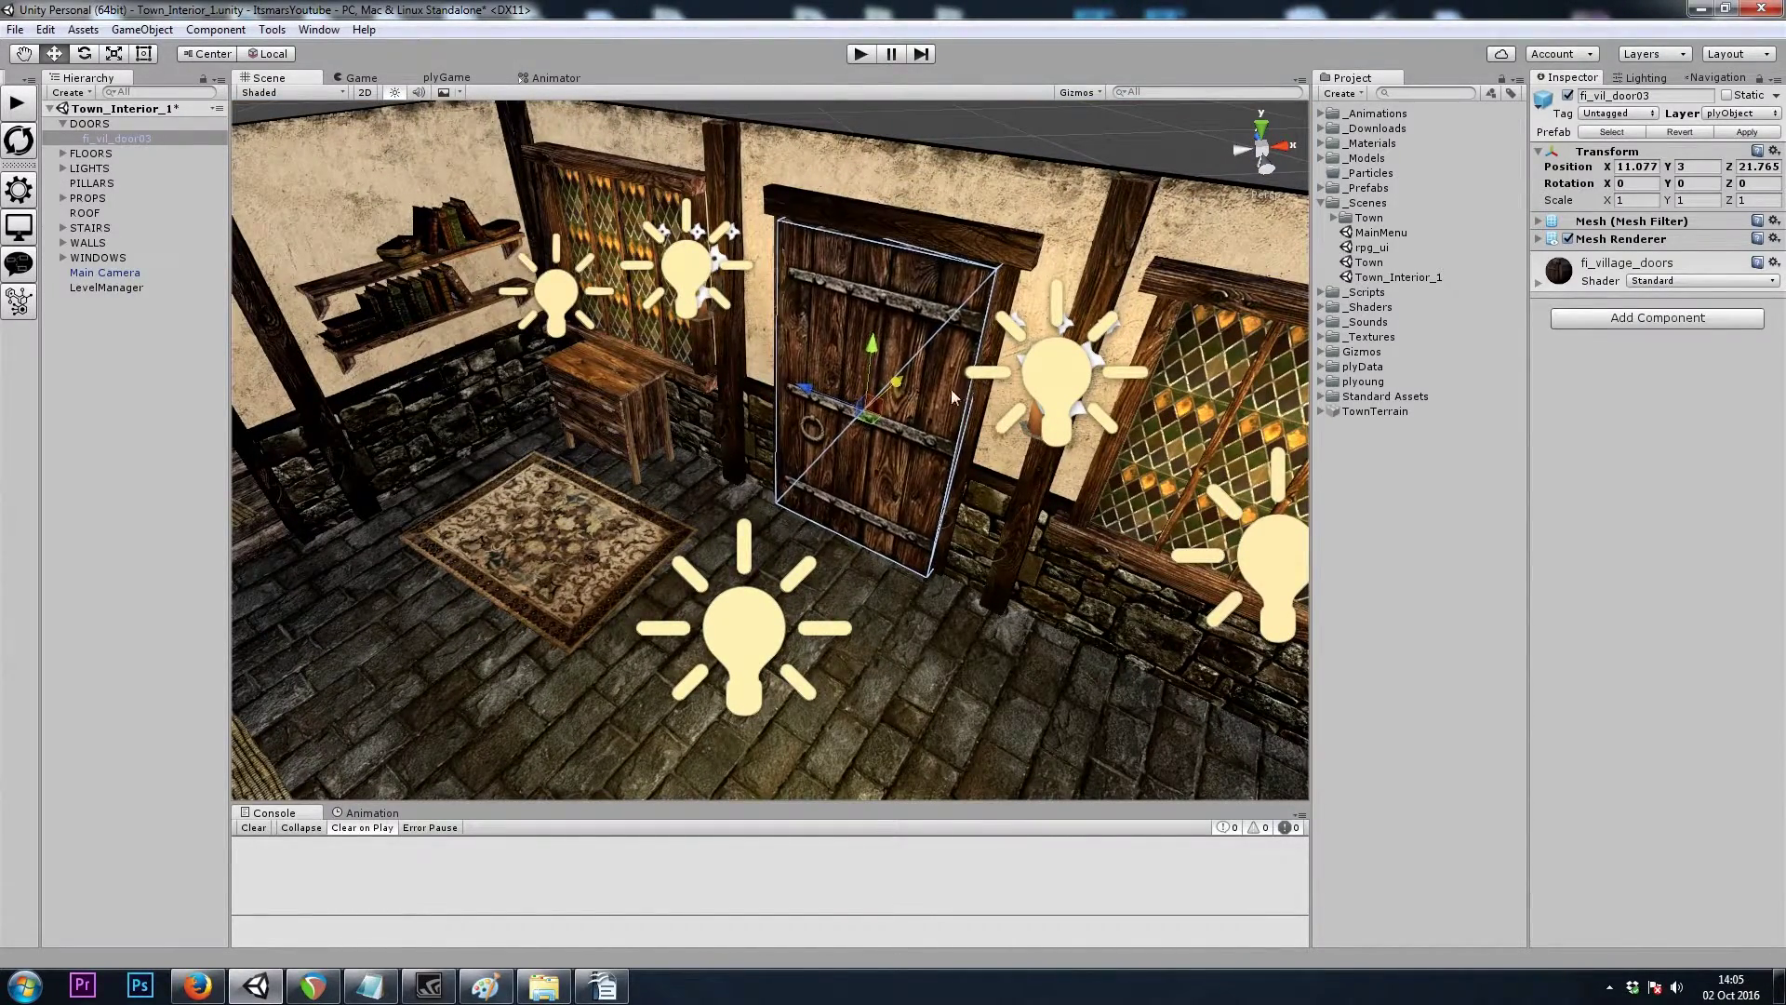
# Add a Box Collider and a plyGame Interact Object component to the door
pyautogui.click(1635, 322)
pyautogui.click(1609, 428)
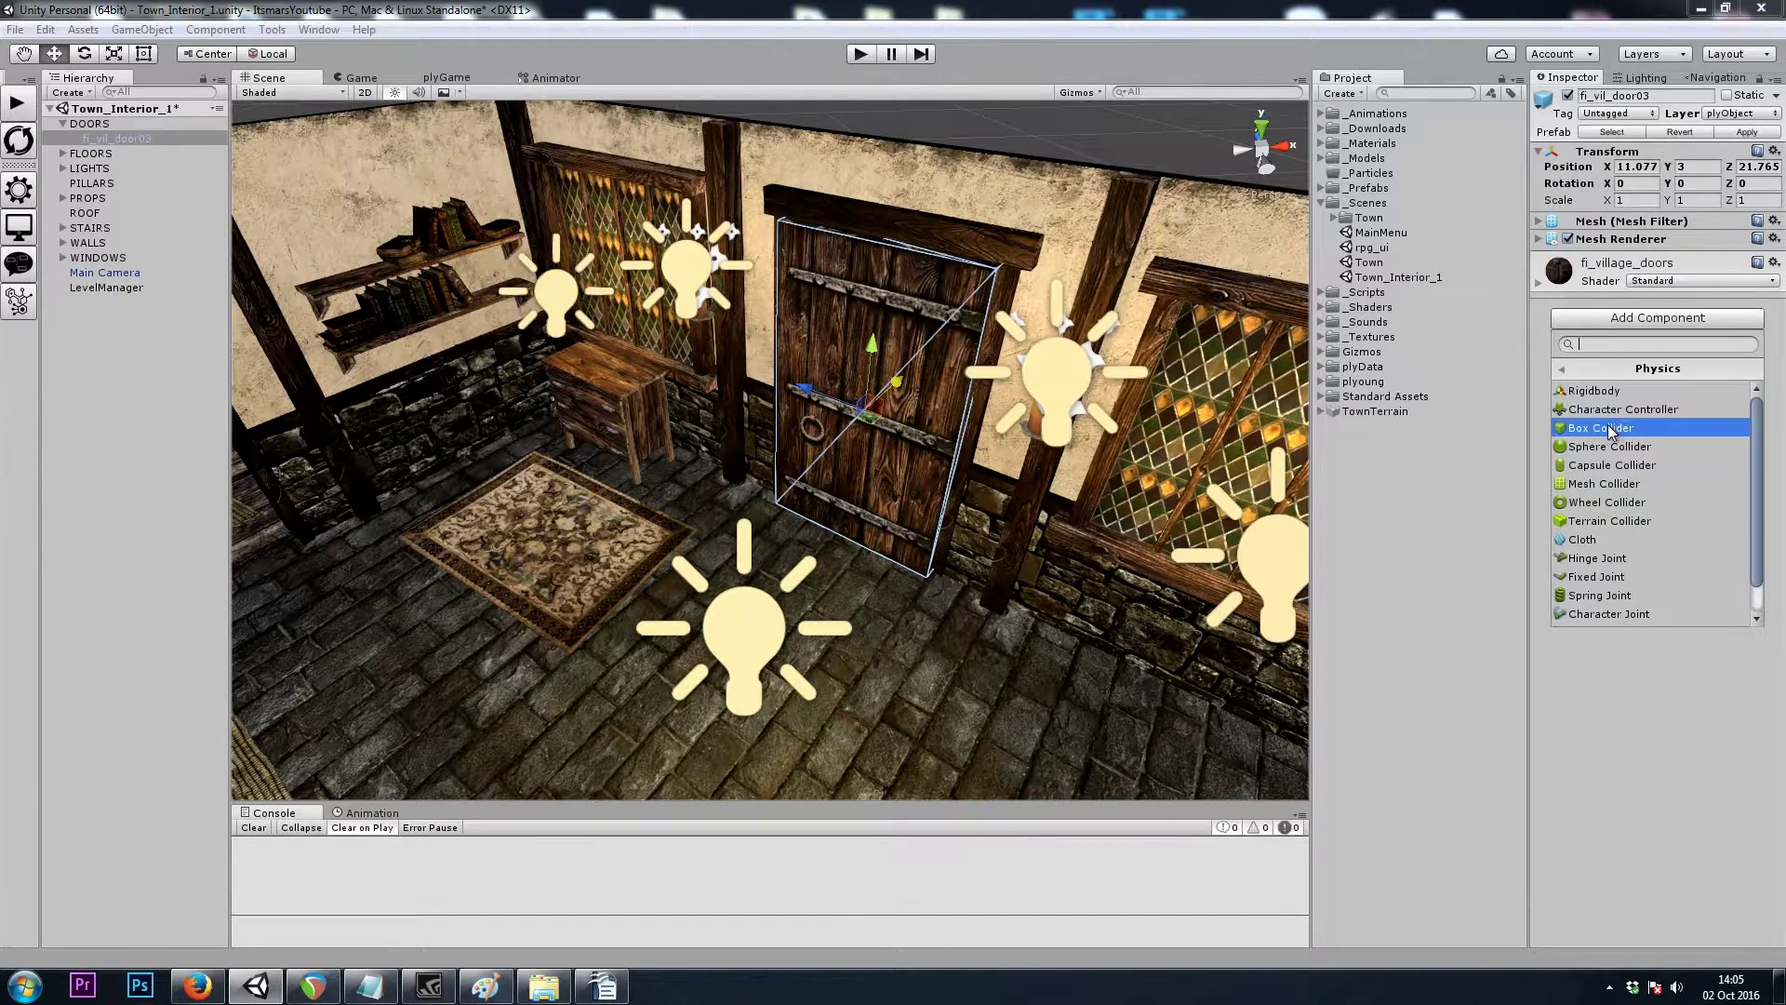
pyautogui.click(1608, 427)
pyautogui.click(1626, 336)
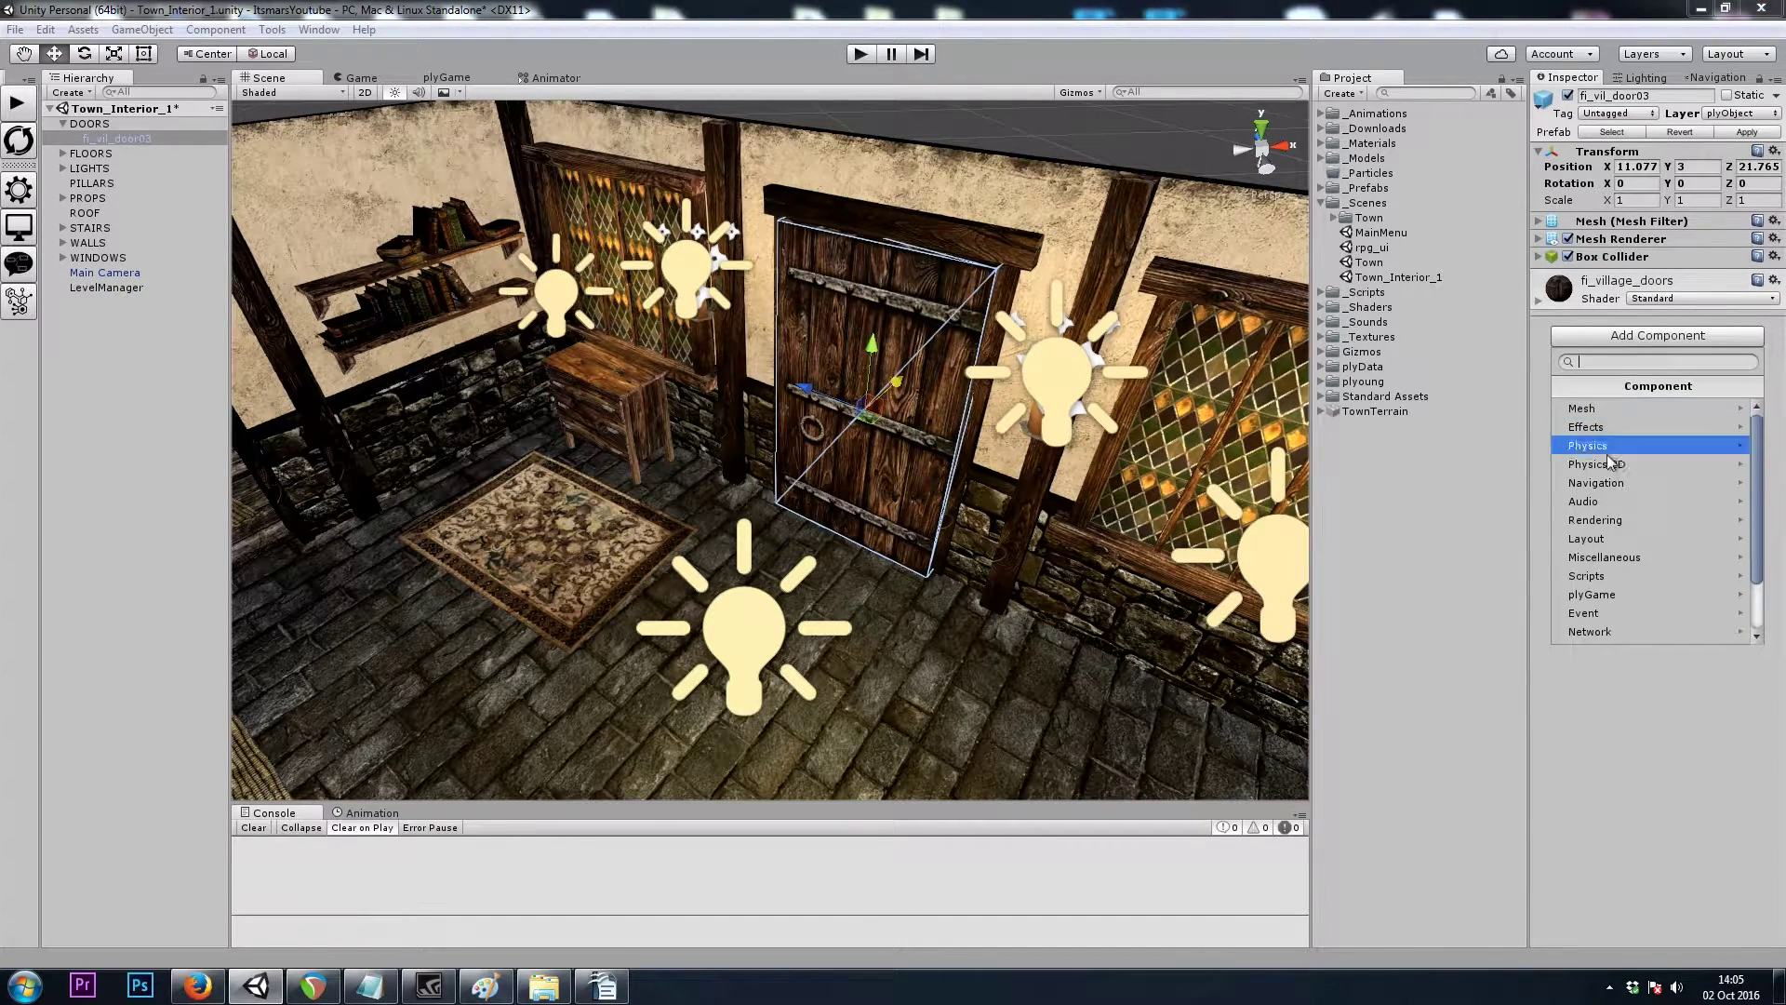
pyautogui.click(1617, 593)
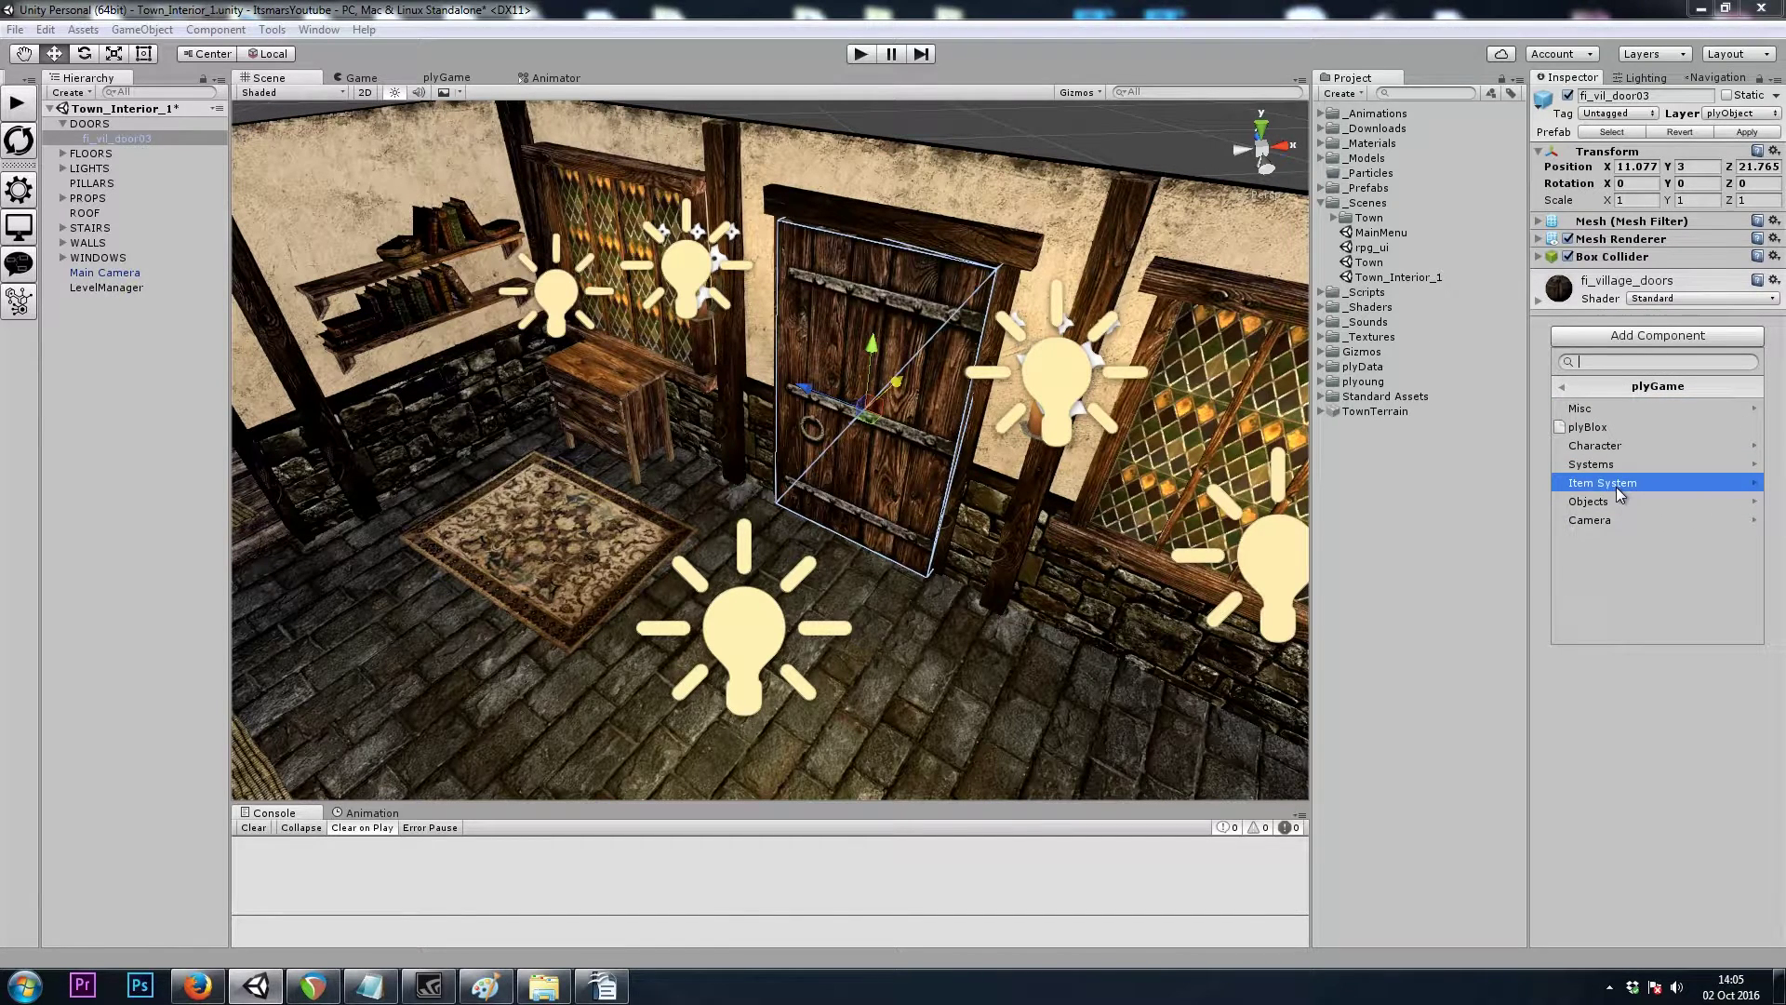
pyautogui.click(1604, 504)
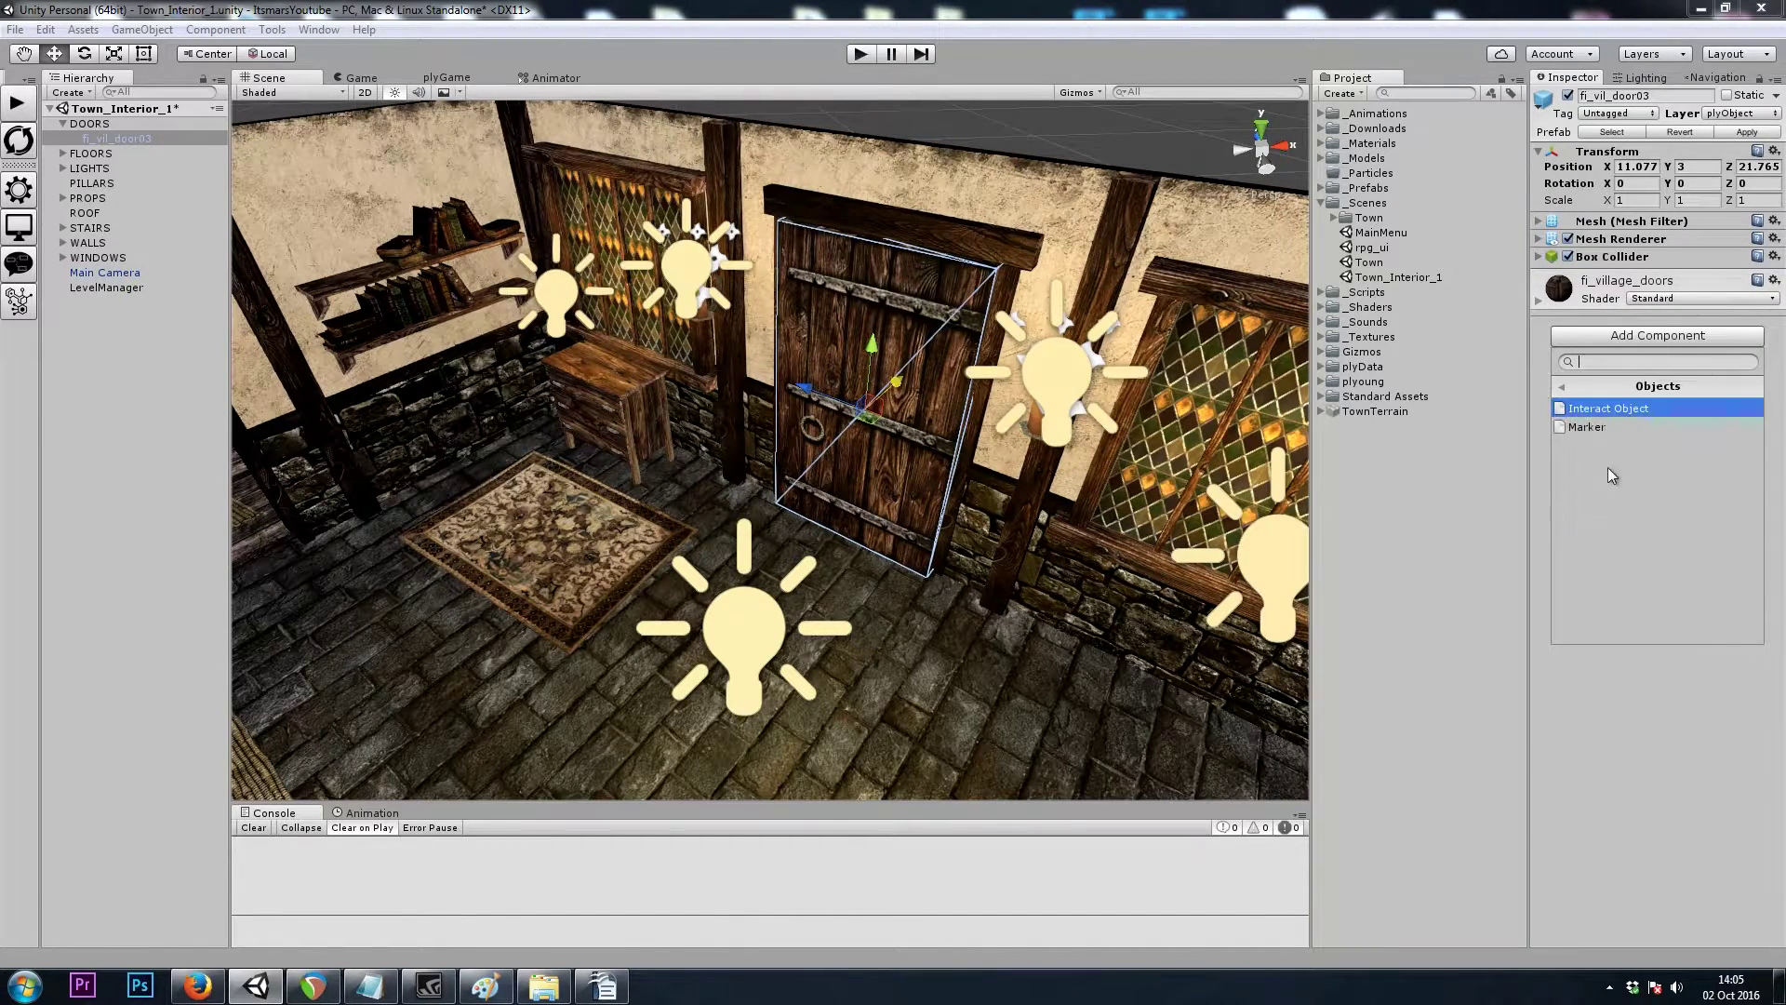
pyautogui.click(1615, 411)
# Add a plyBlox component to the door and open its blox for editing
pyautogui.click(1639, 352)
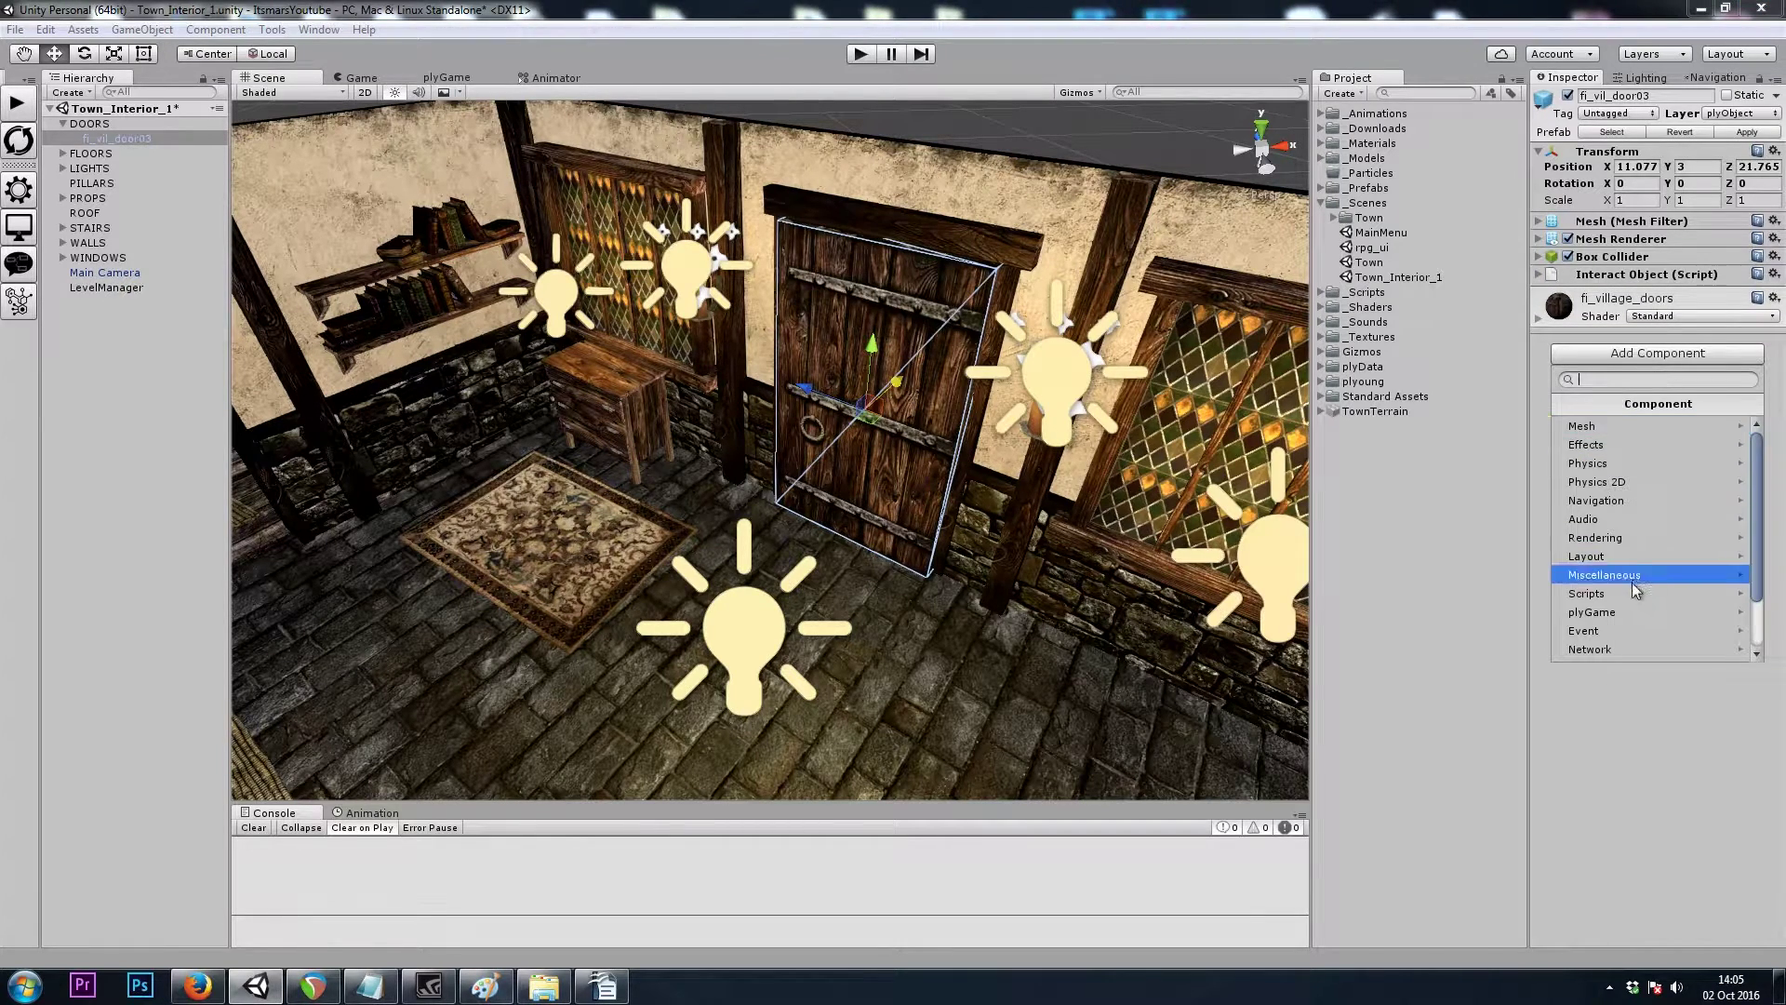
pyautogui.click(1618, 612)
pyautogui.click(1601, 441)
pyautogui.click(1636, 321)
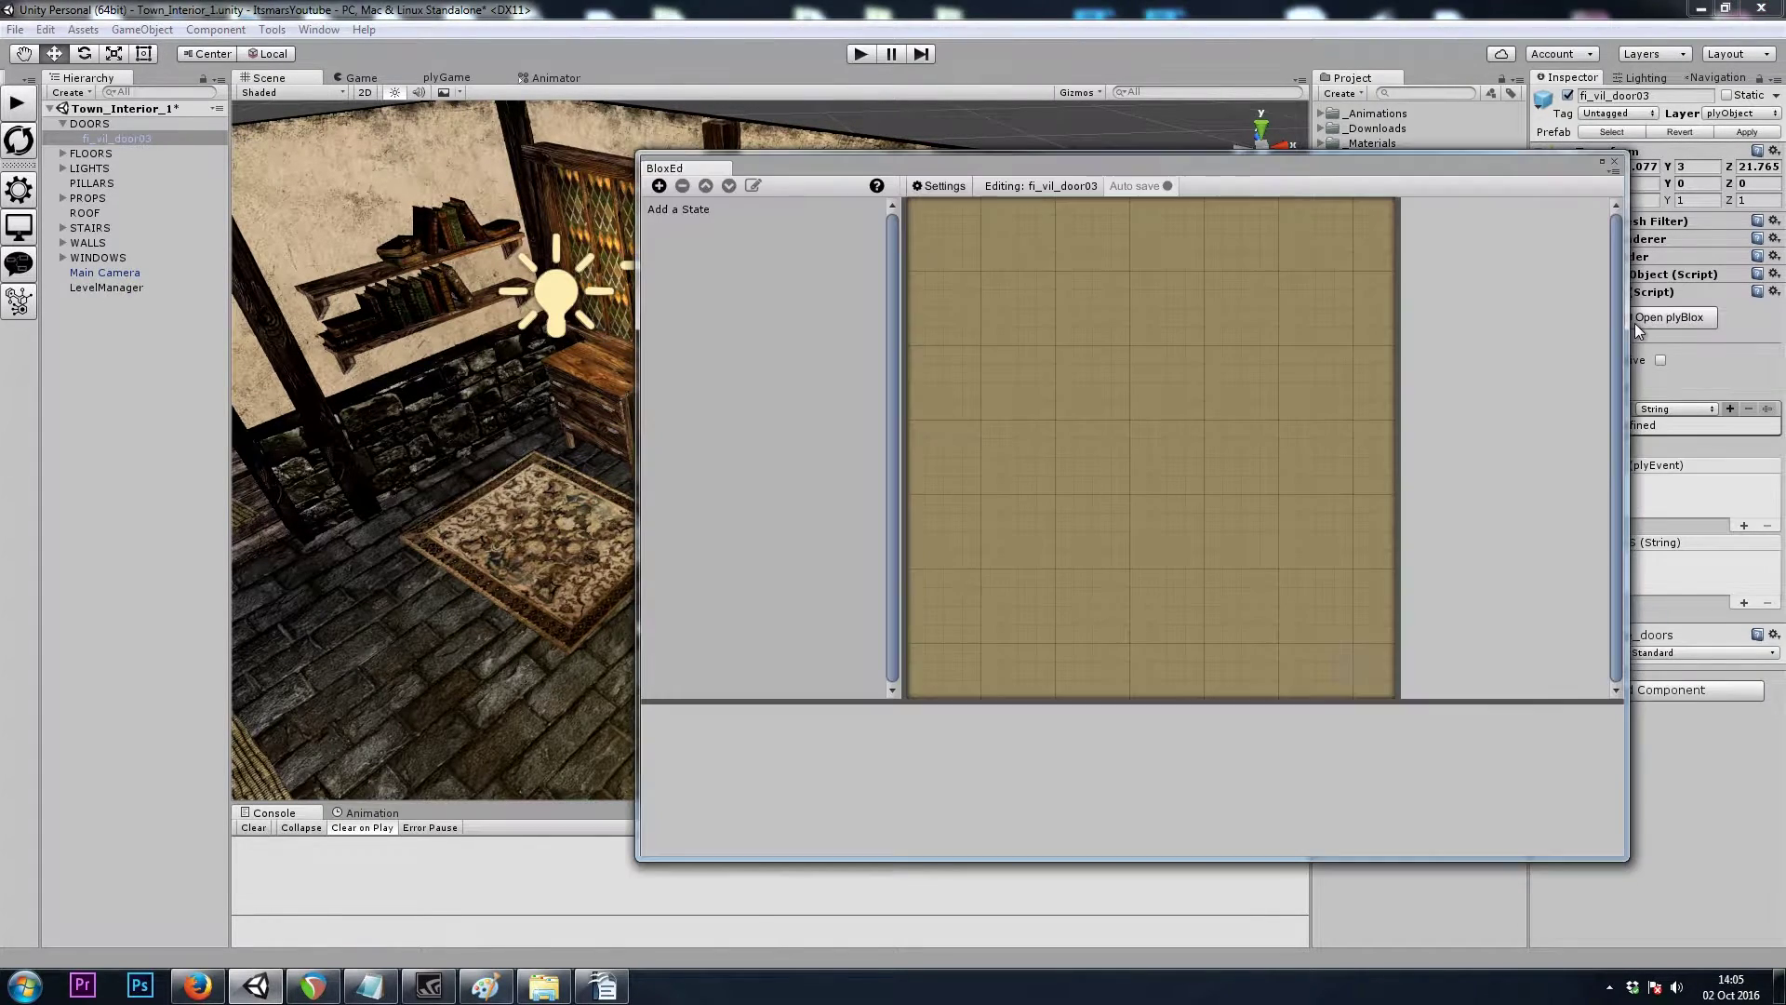
# Add a state to the door's blox and give it a plyRPG object On Interact event
pyautogui.click(658, 185)
pyautogui.click(657, 453)
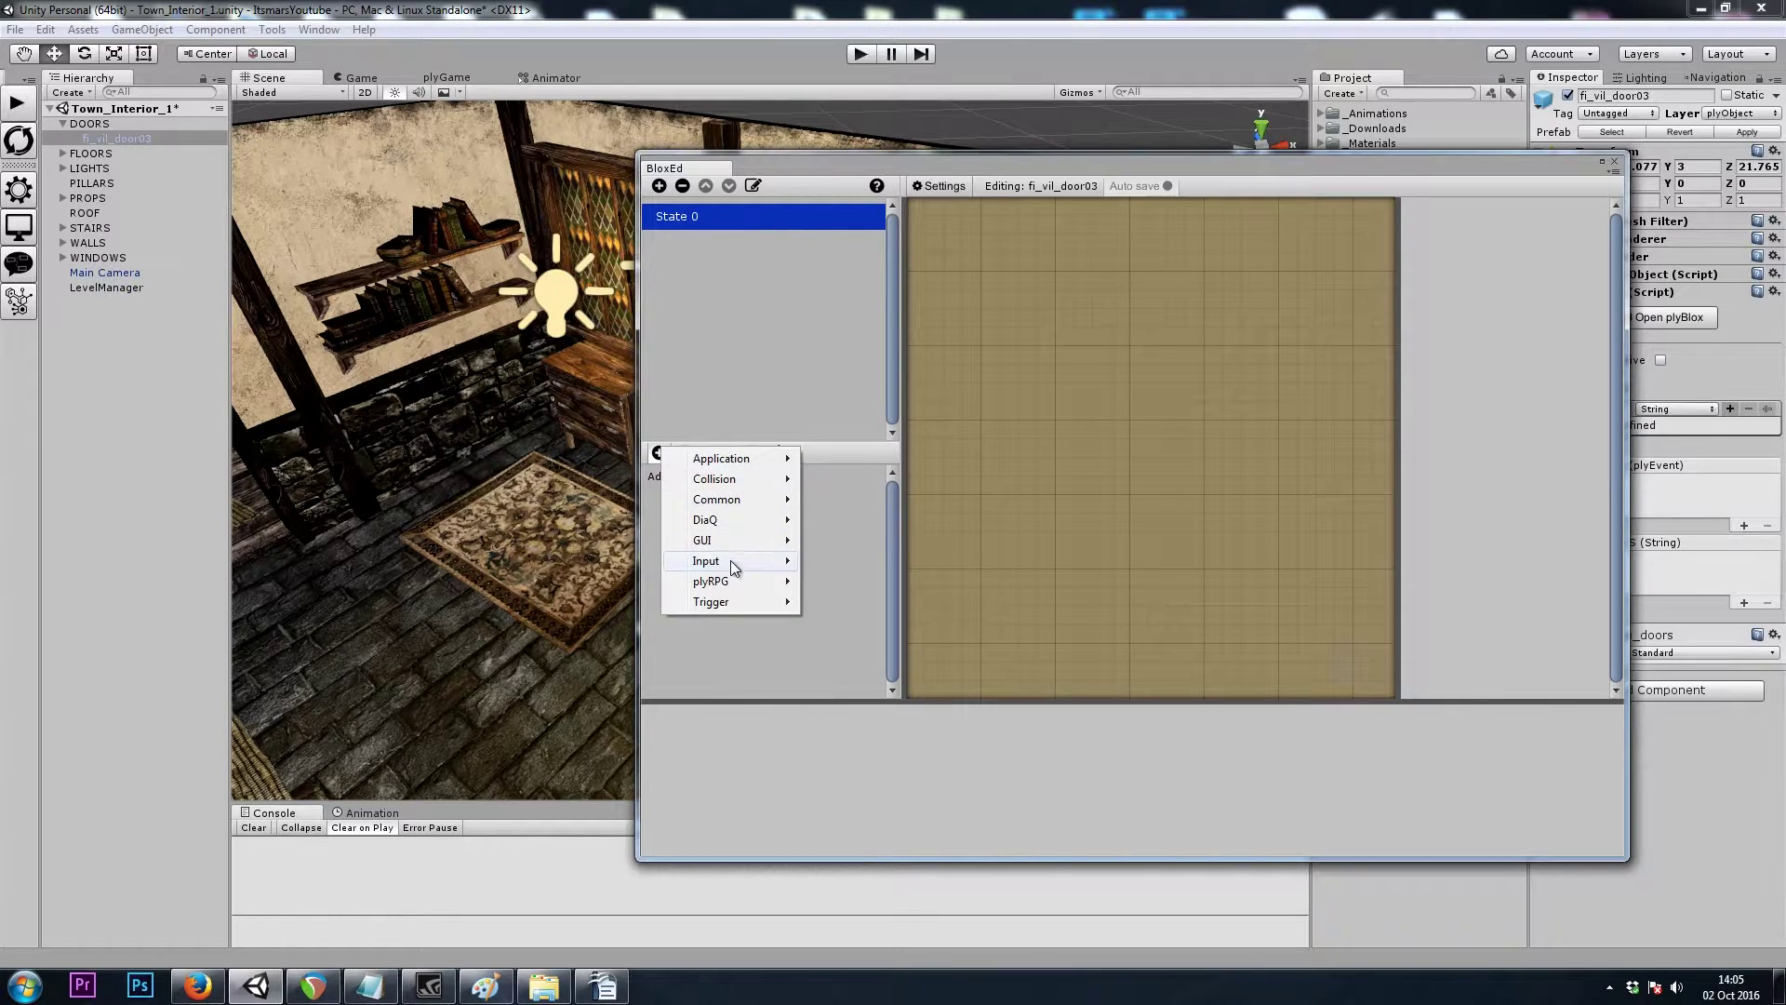
pyautogui.moveTo(735, 583)
pyautogui.moveTo(869, 683)
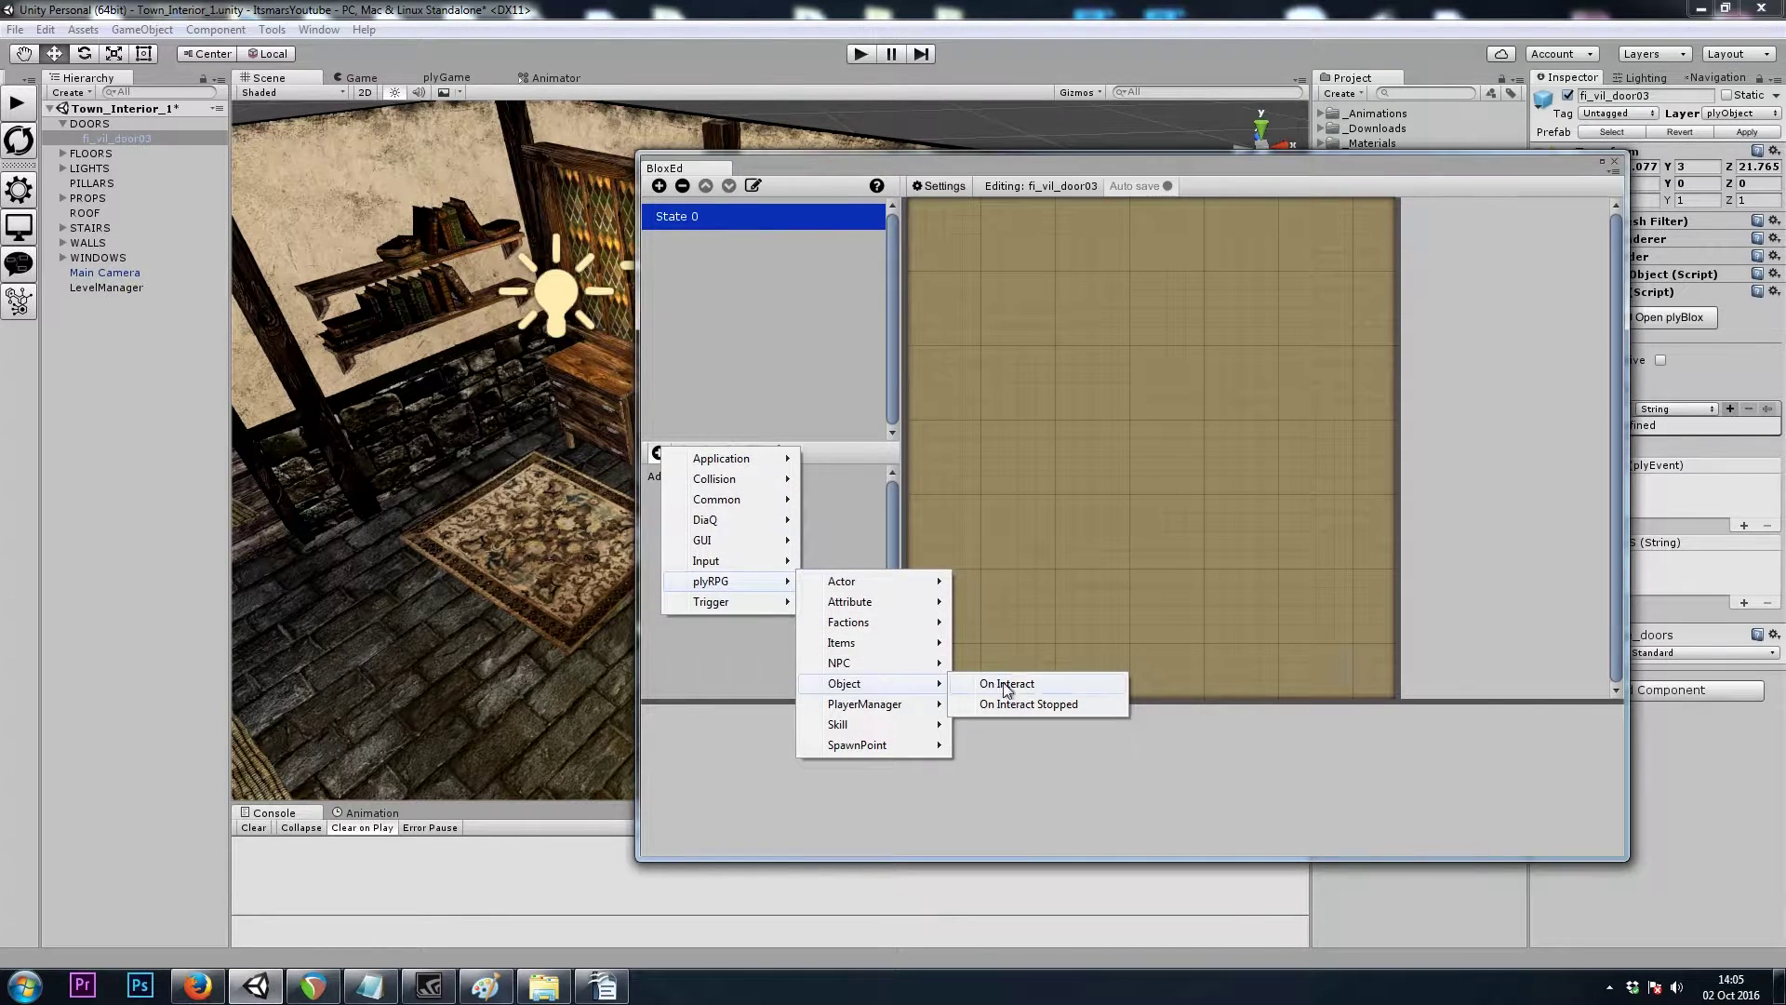
pyautogui.click(1042, 683)
# Add a Set Global Value block to the On Interact event and name its variable Destination
pyautogui.click(1400, 187)
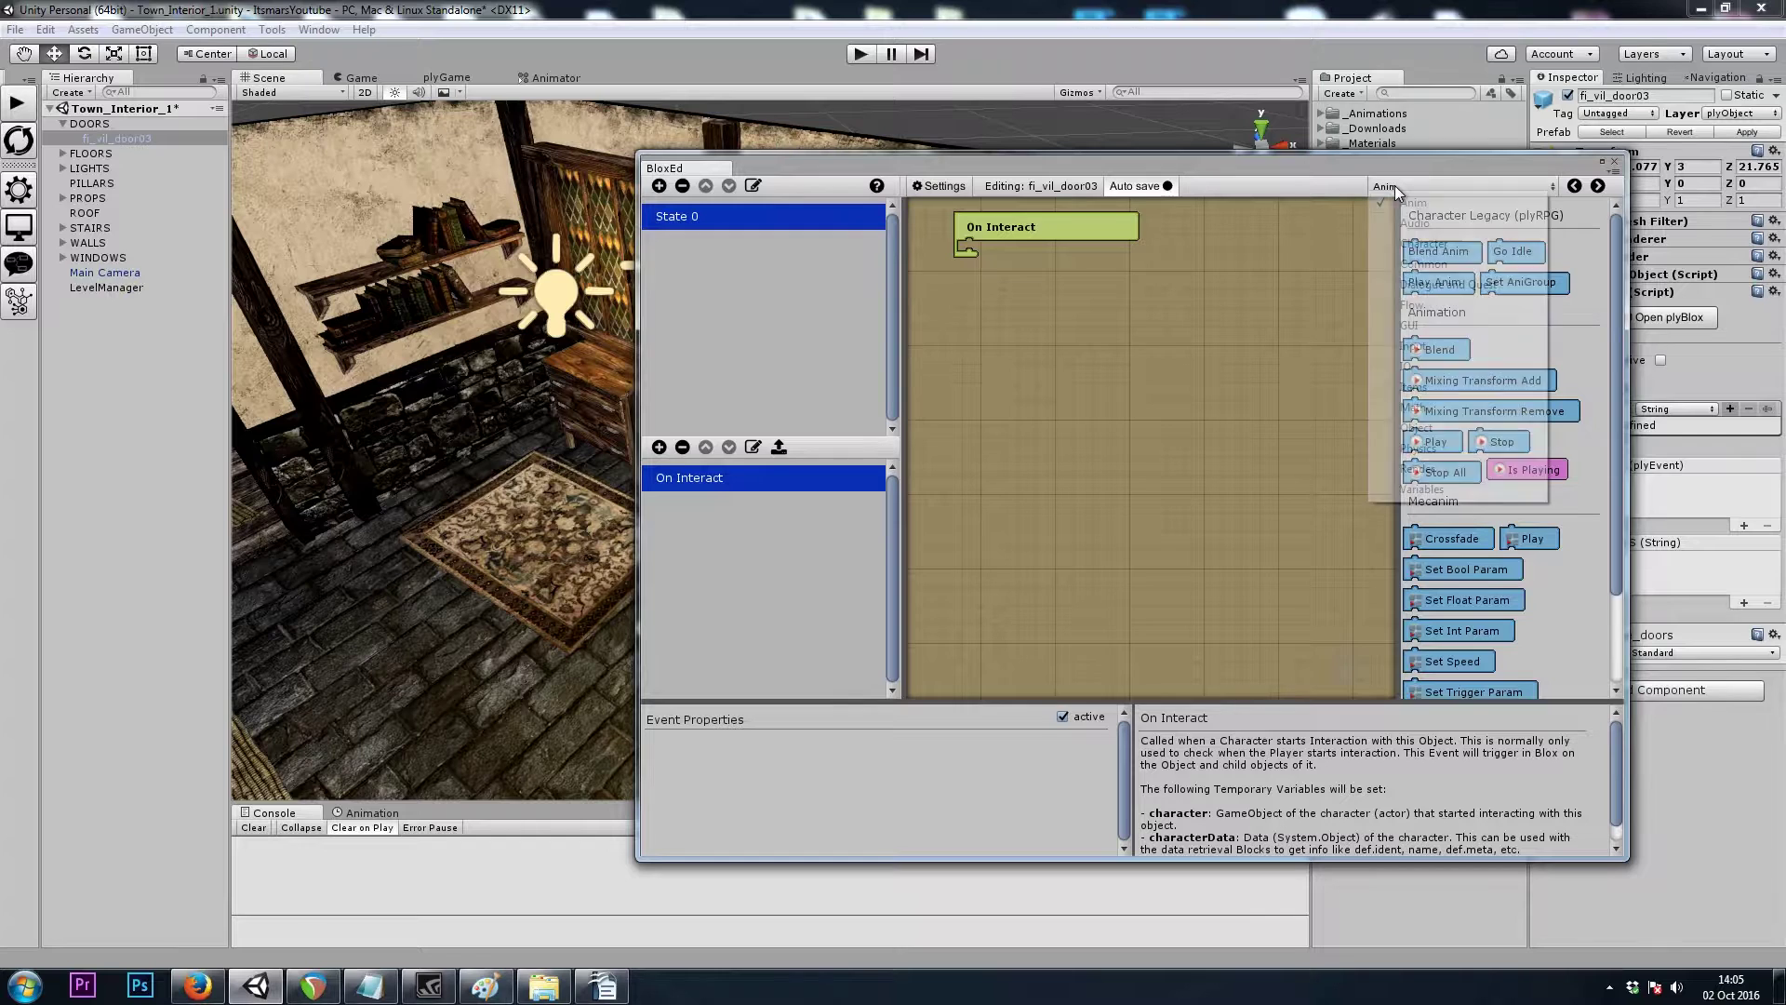
pyautogui.click(1422, 488)
pyautogui.moveTo(1468, 252); pyautogui.dragTo(995, 256)
pyautogui.click(833, 731)
pyautogui.write('Des')
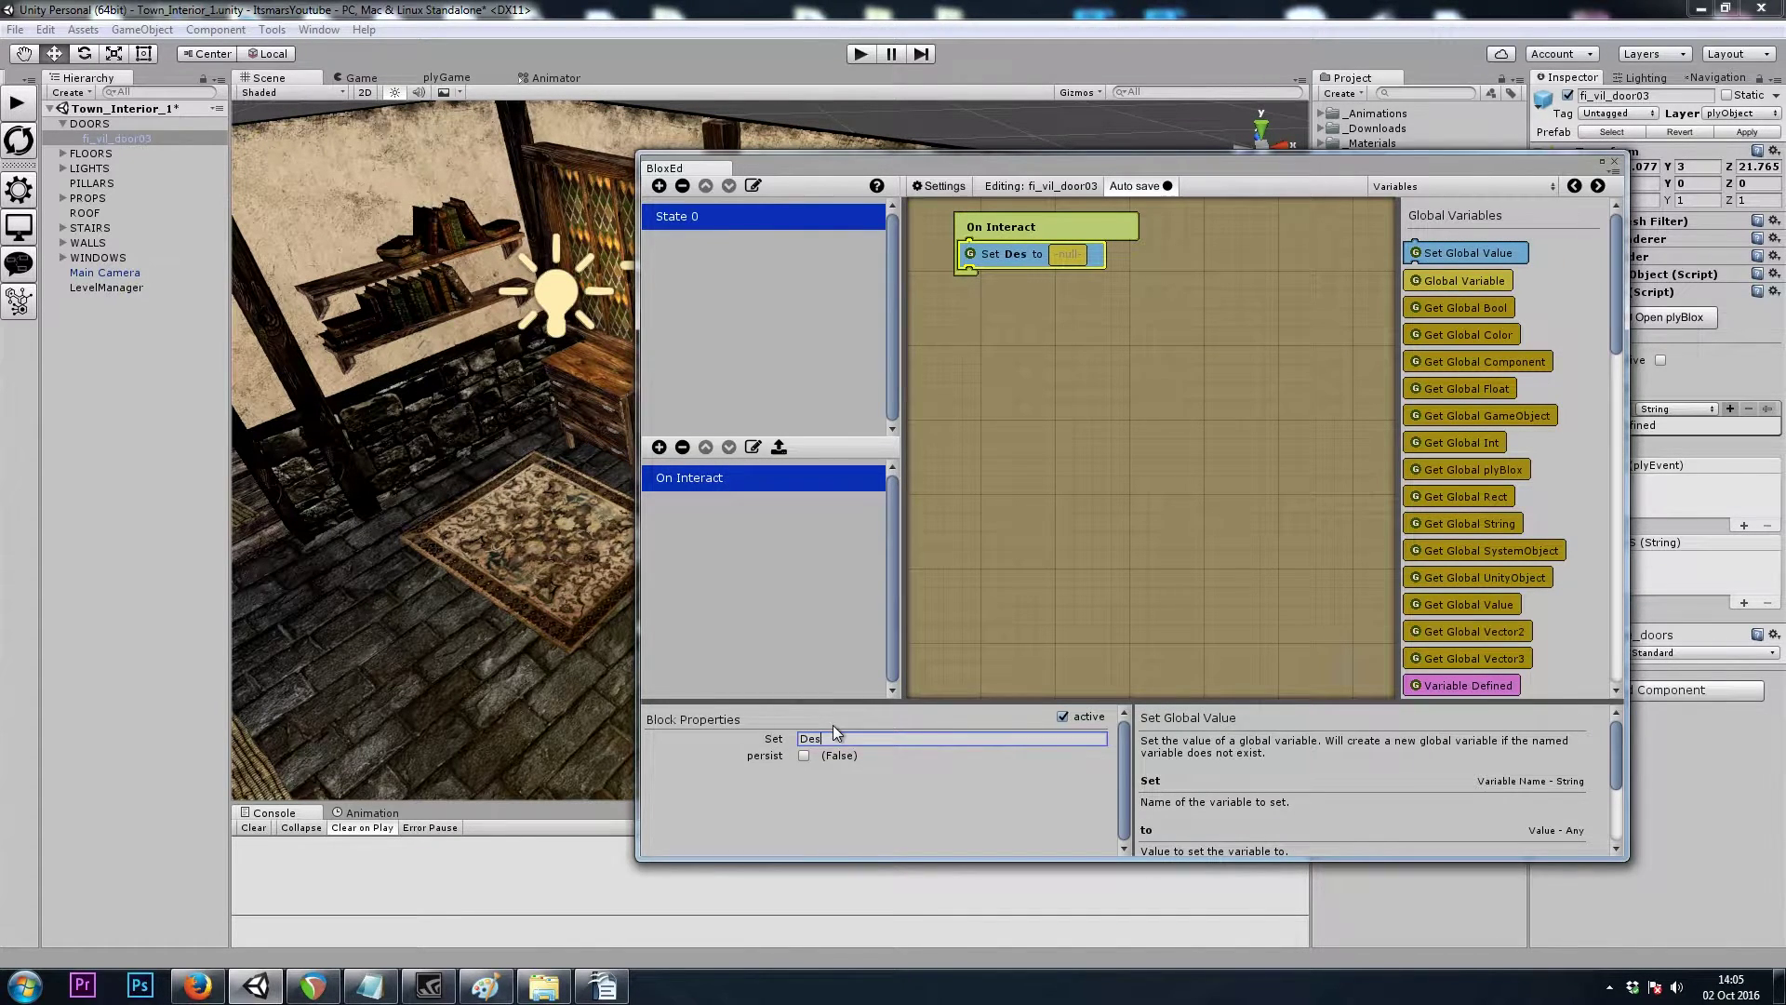
pyautogui.write('tination')
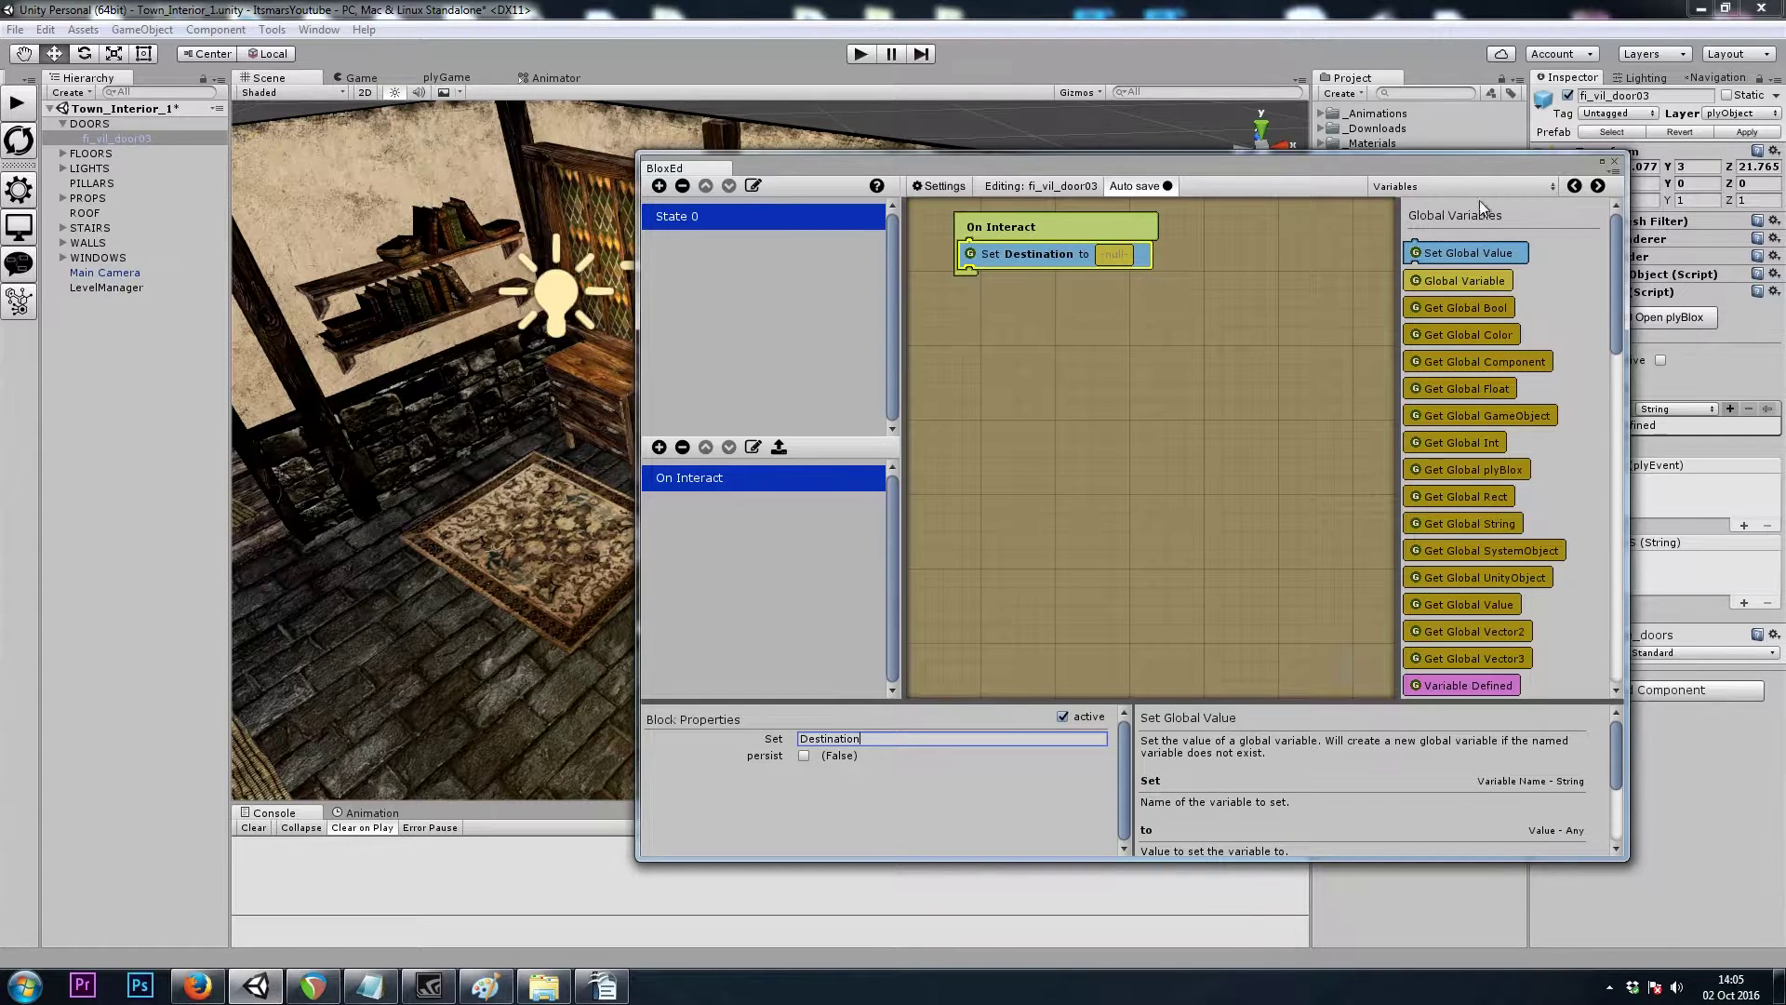
# Give the Set Destination block a String value of OutsideHouse
pyautogui.click(1476, 184)
pyautogui.click(1470, 255)
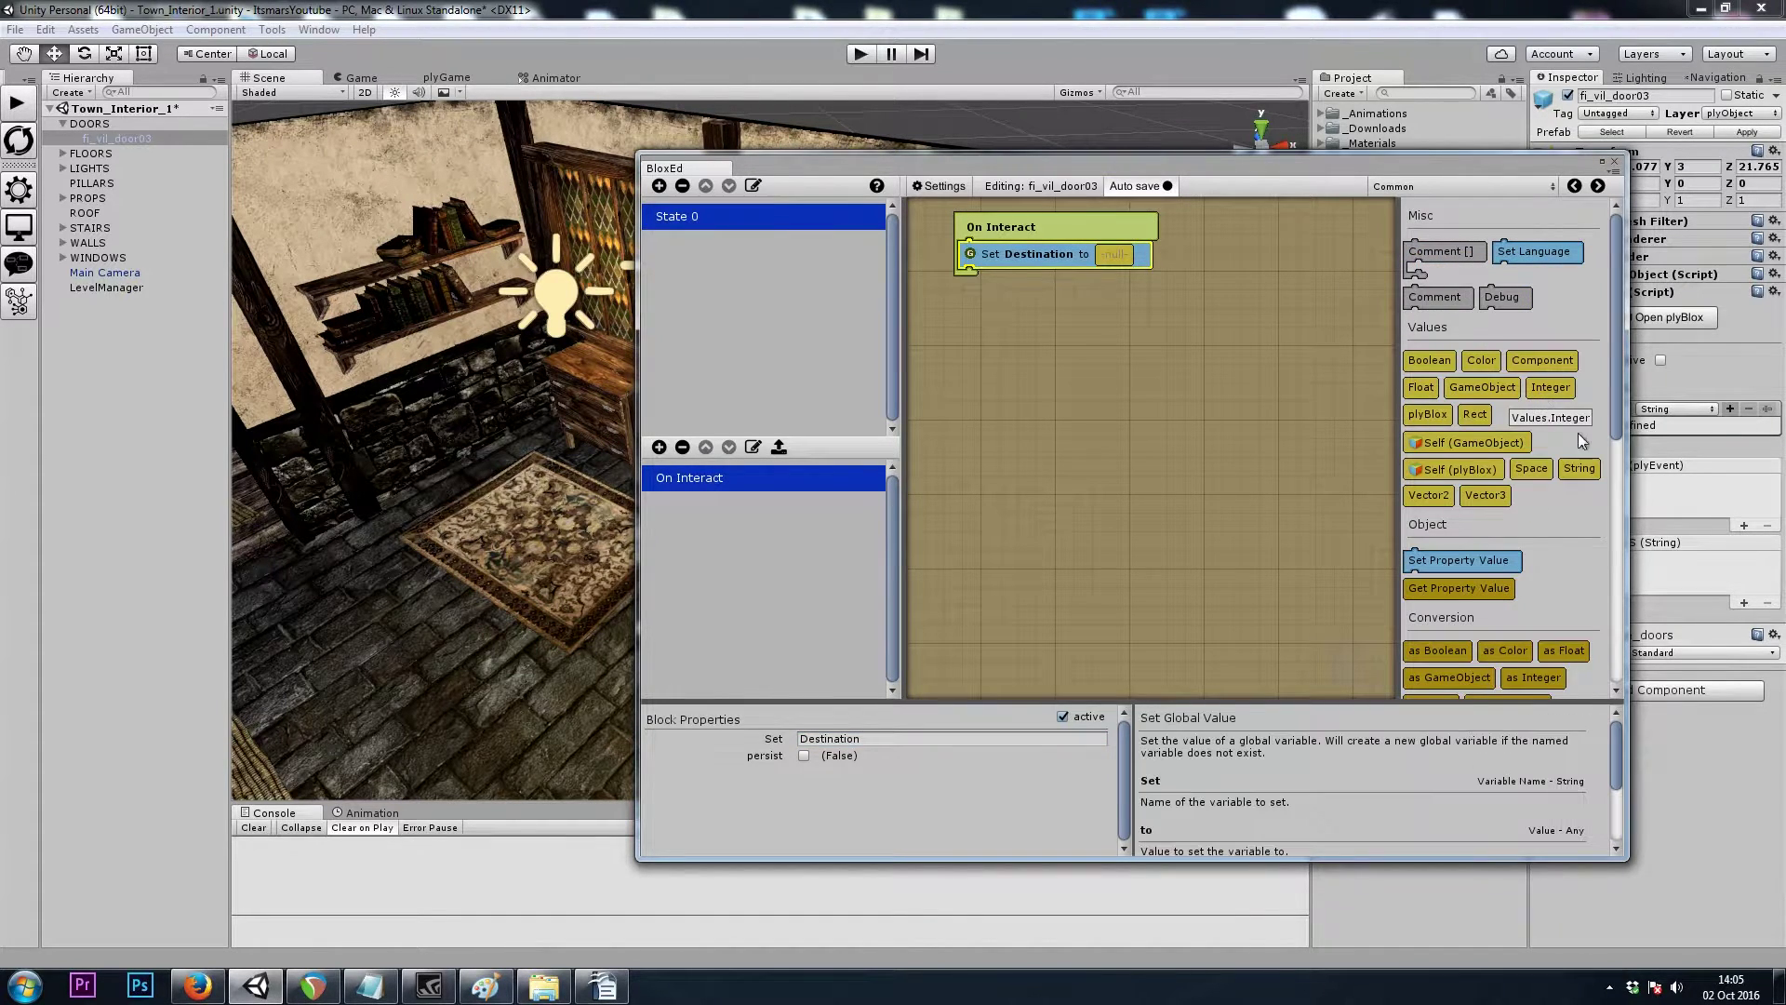
pyautogui.moveTo(1579, 468); pyautogui.dragTo(1114, 254)
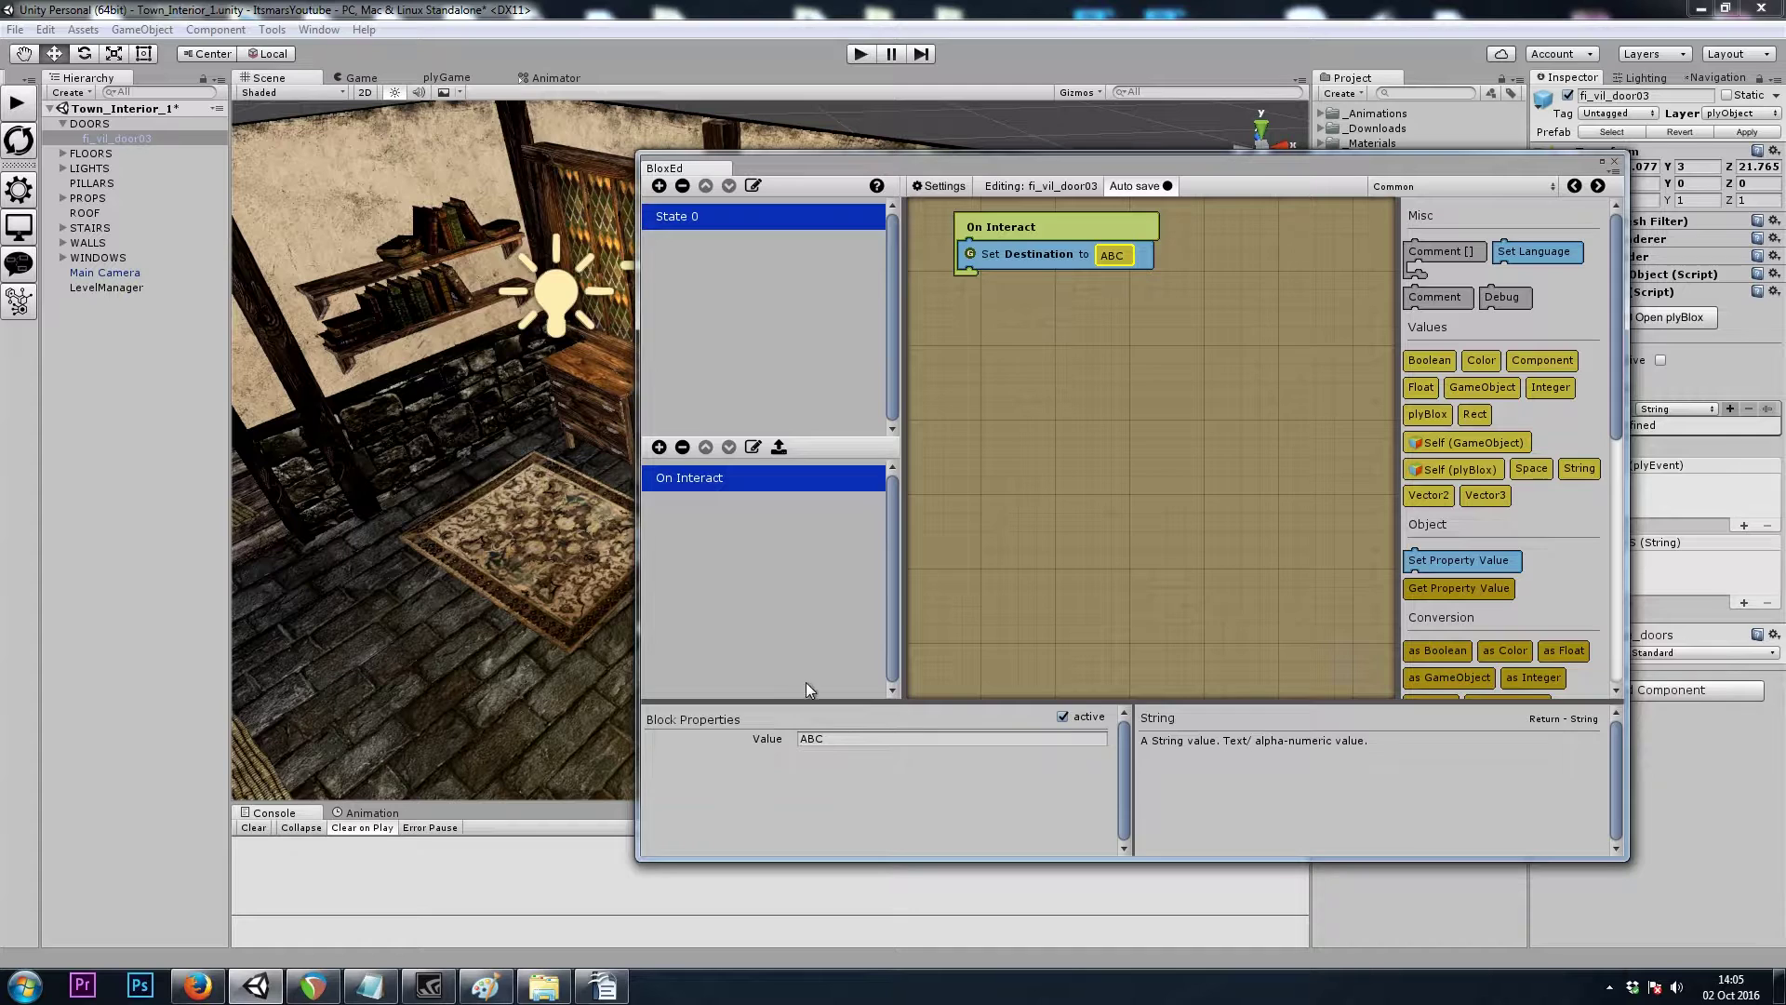
pyautogui.click(847, 738)
pyautogui.write('Out')
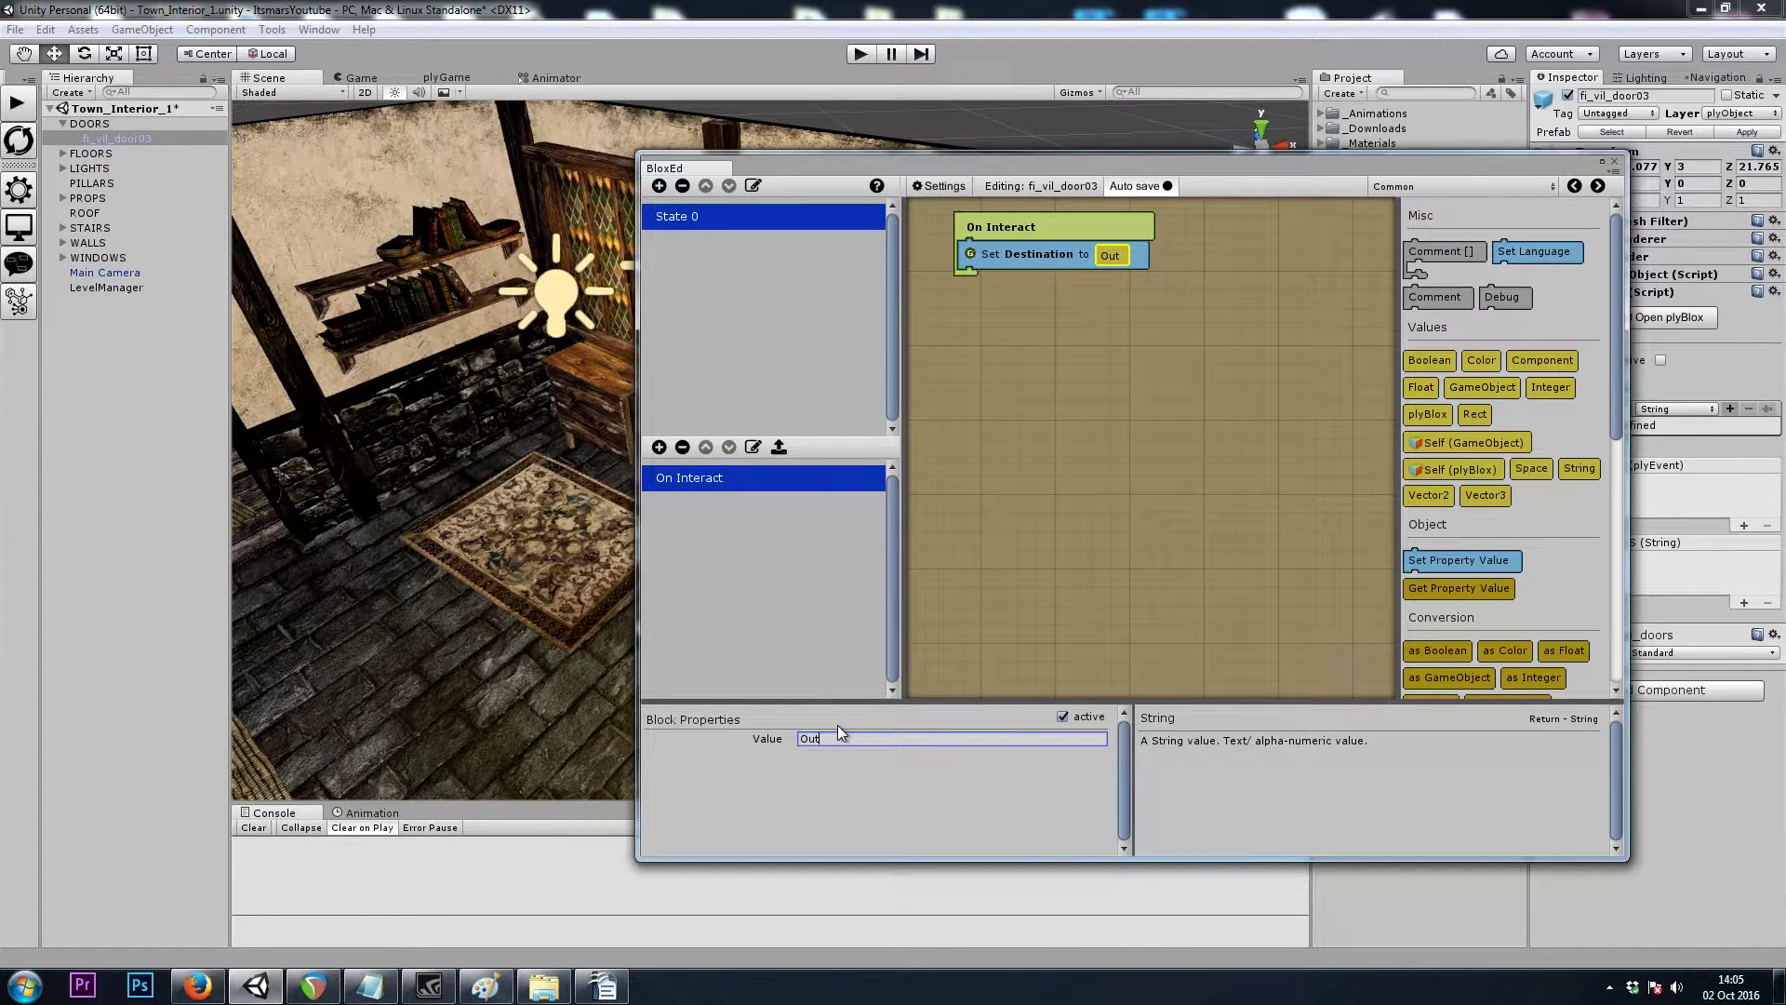
pyautogui.write('sideHouse')
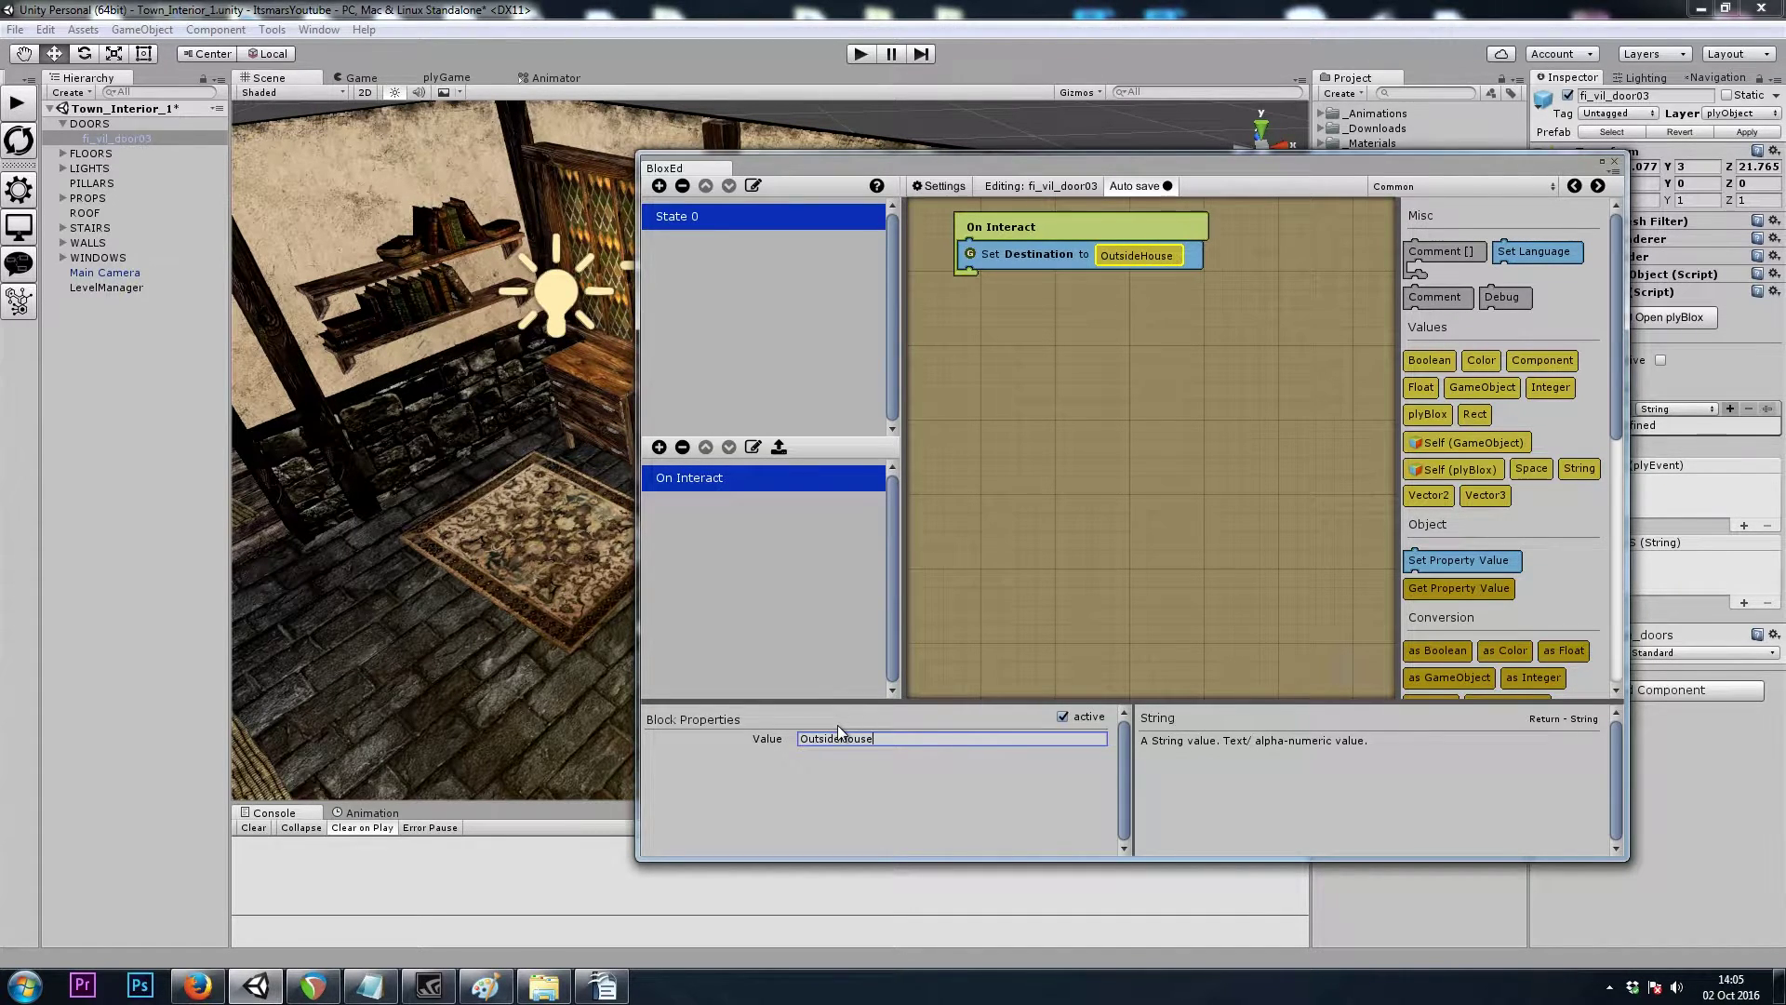
# Add a Load Level block beneath the Set Destination block, pick its level and close the blox editor
pyautogui.click(1446, 182)
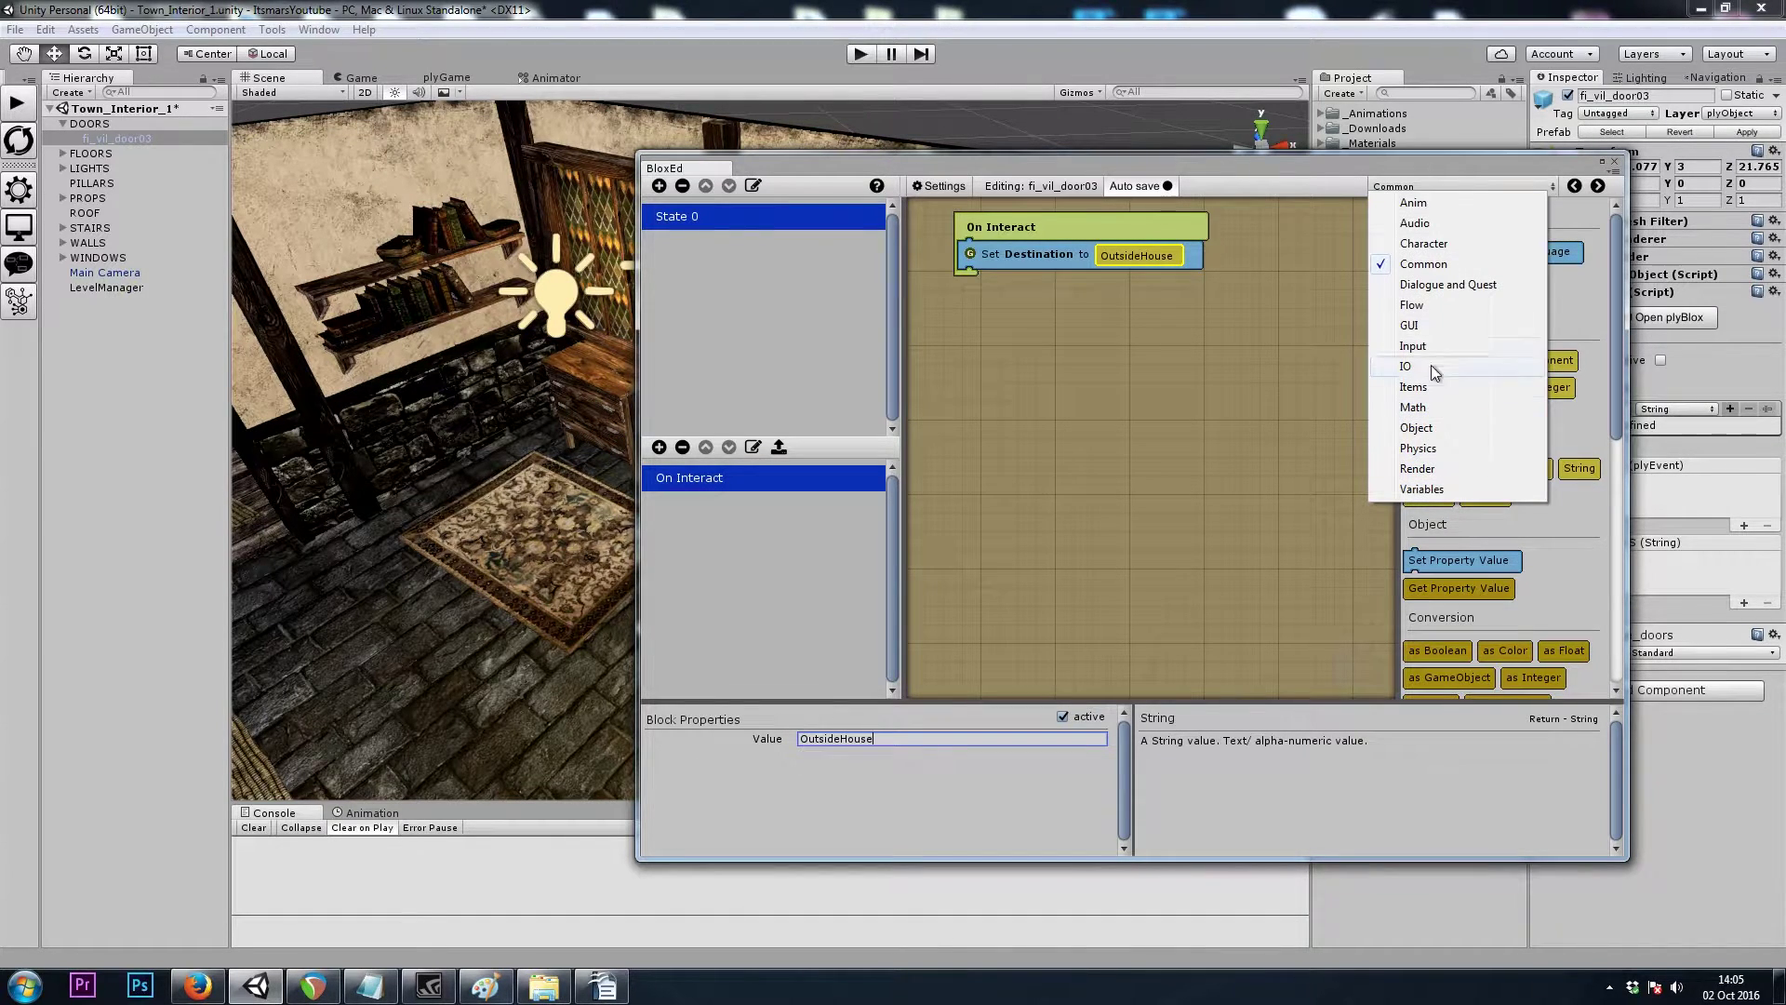
pyautogui.click(1431, 317)
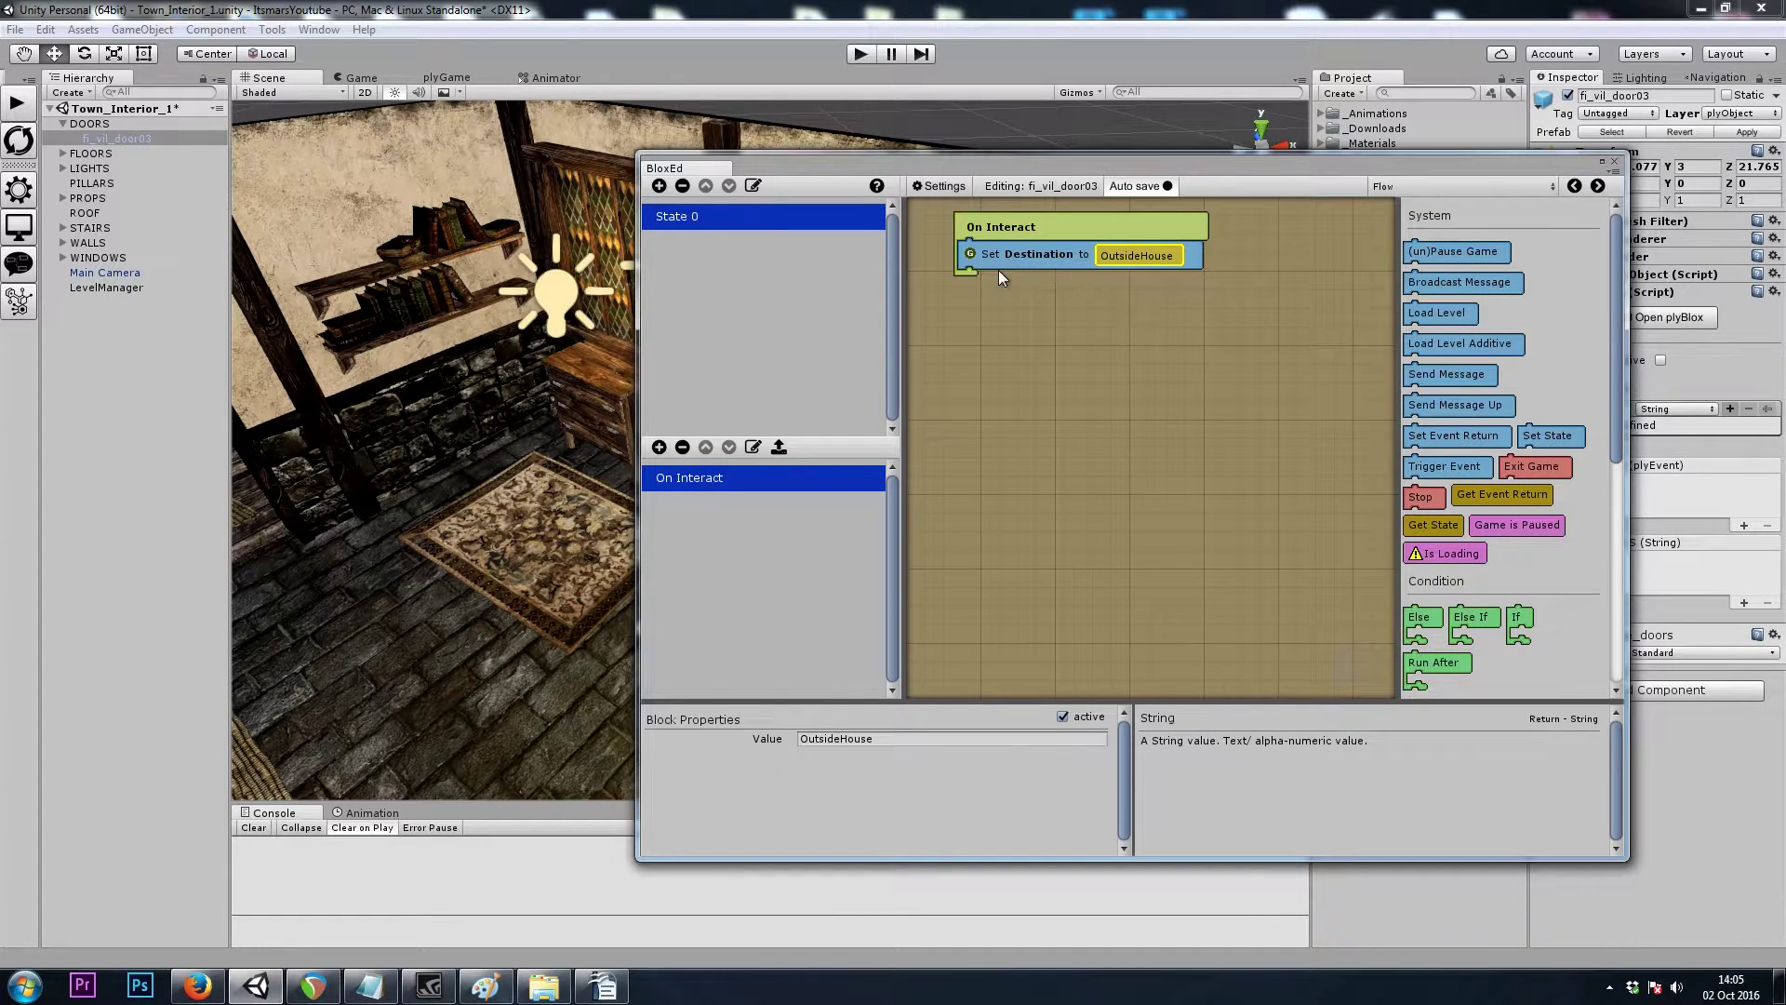
pyautogui.moveTo(1437, 312); pyautogui.dragTo(993, 280)
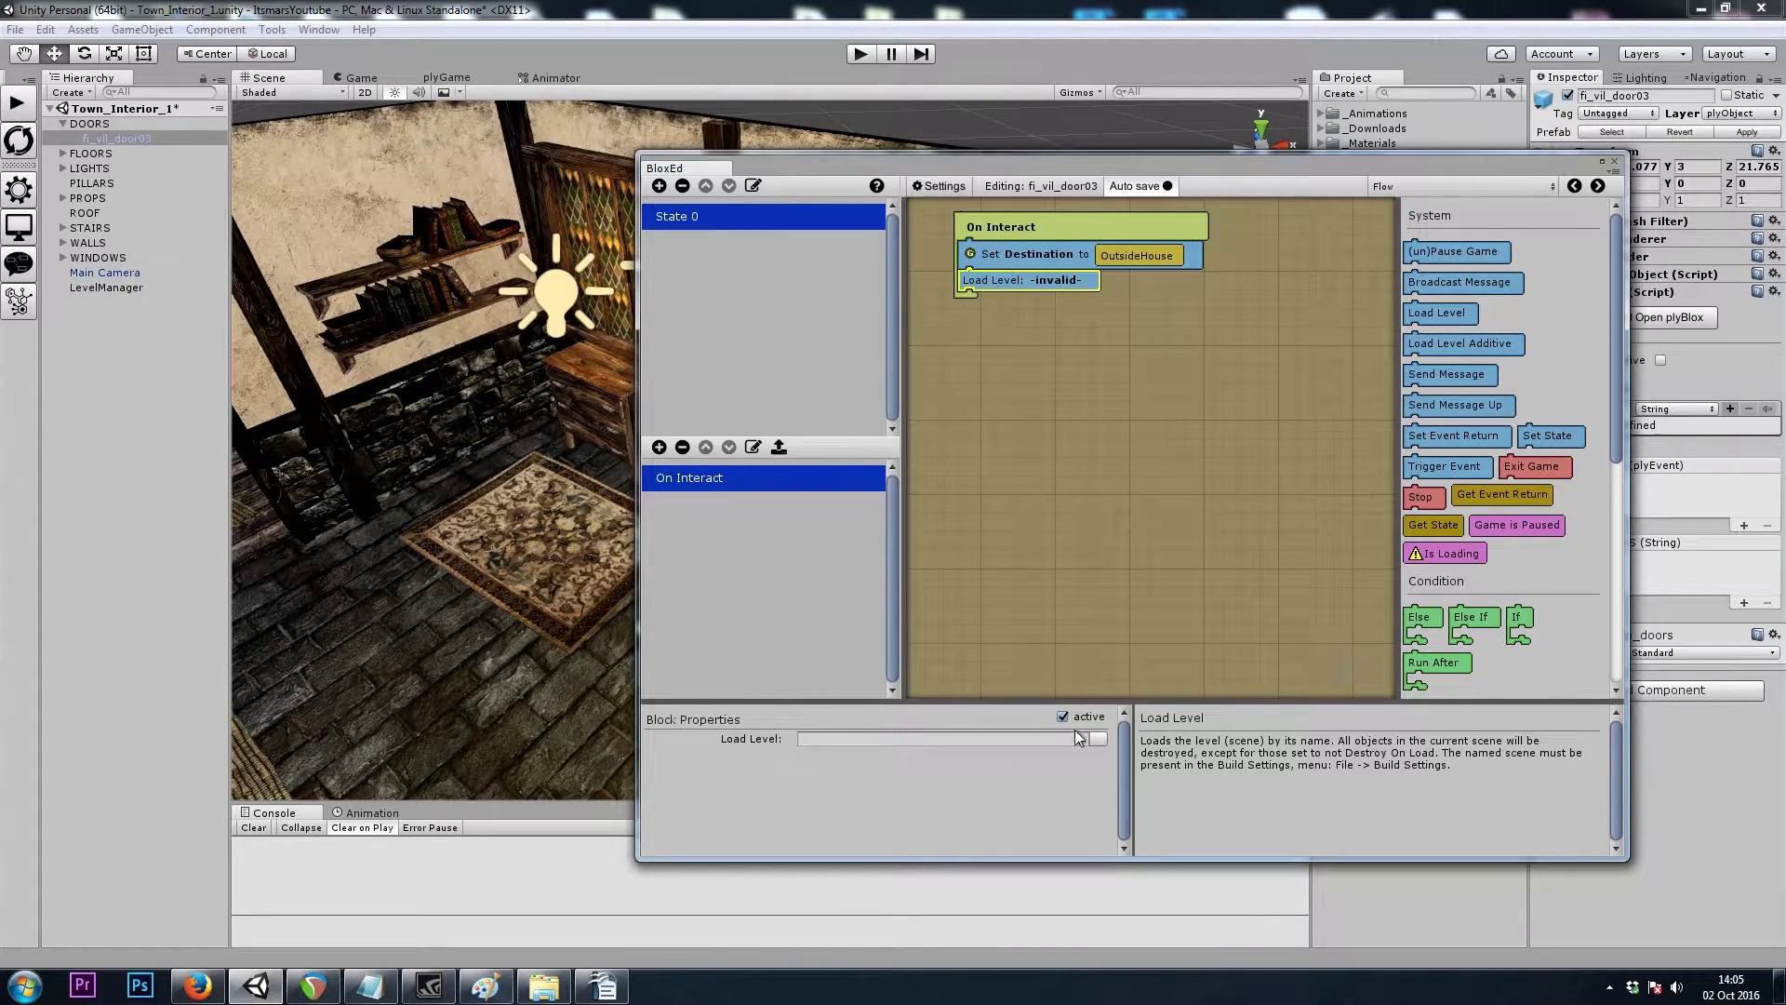
pyautogui.click(1092, 735)
pyautogui.click(1153, 820)
pyautogui.click(1614, 162)
# Place a plyGame location marker on the floor in front of the interior door
pyautogui.moveTo(842, 391); pyautogui.dragTo(852, 412, button='right')
pyautogui.press('s')
pyautogui.keyDown('alt'); pyautogui.moveTo(853, 412); pyautogui.dragTo(816, 426); pyautogui.keyUp('alt')
pyautogui.scroll(5, 821, 435)
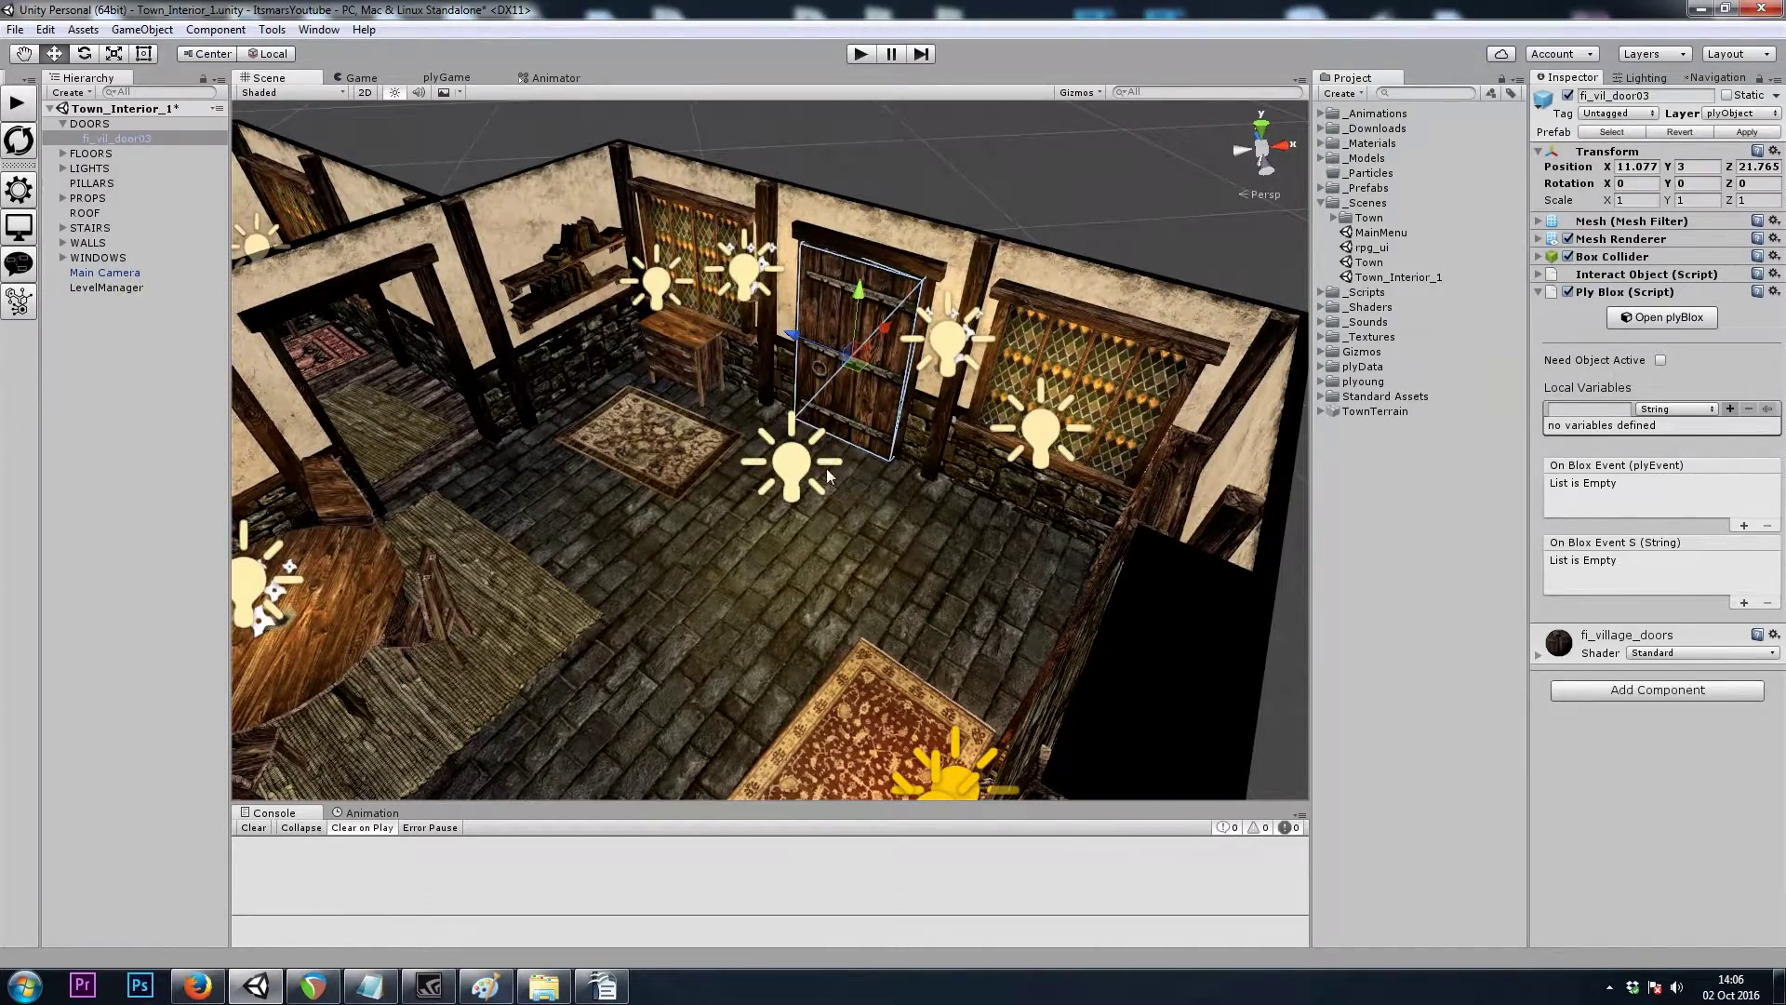
pyautogui.press('w')
pyautogui.press('a')
pyautogui.moveTo(848, 468); pyautogui.dragTo(865, 475, button='right')
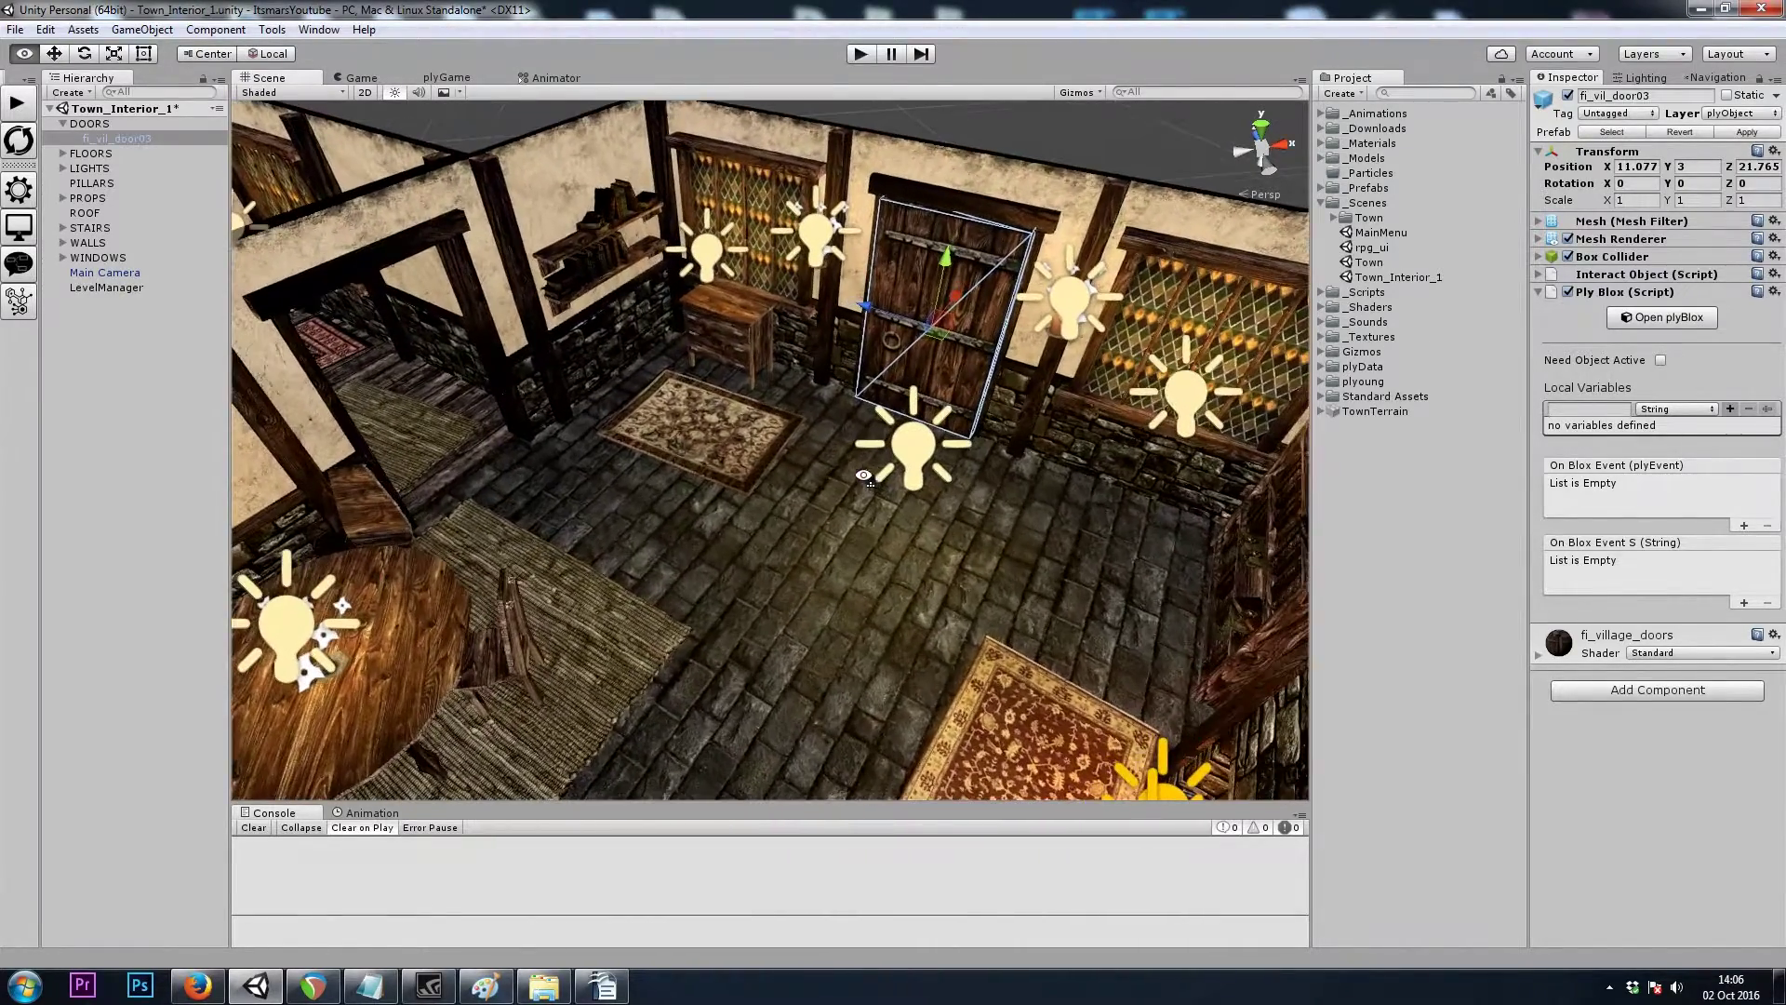
pyautogui.click(101, 288)
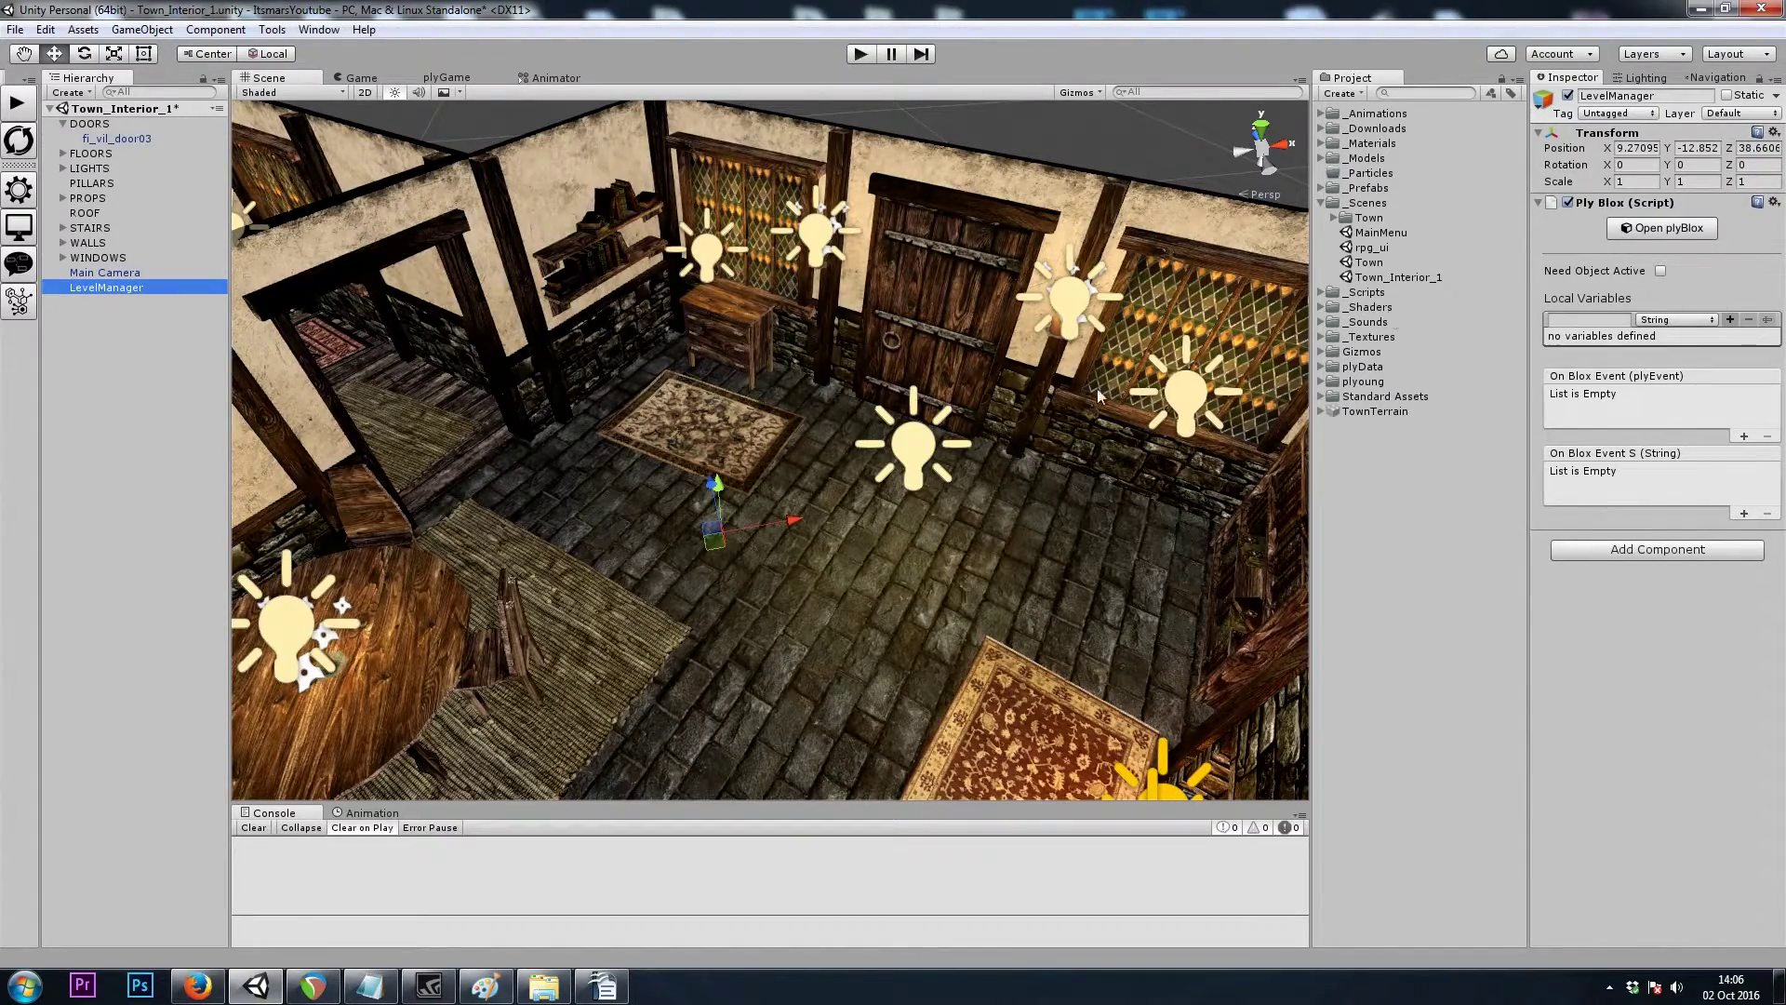
pyautogui.scroll(5, 877, 503)
pyautogui.keyDown('alt'); pyautogui.moveTo(828, 503); pyautogui.dragTo(988, 491); pyautogui.keyUp('alt')
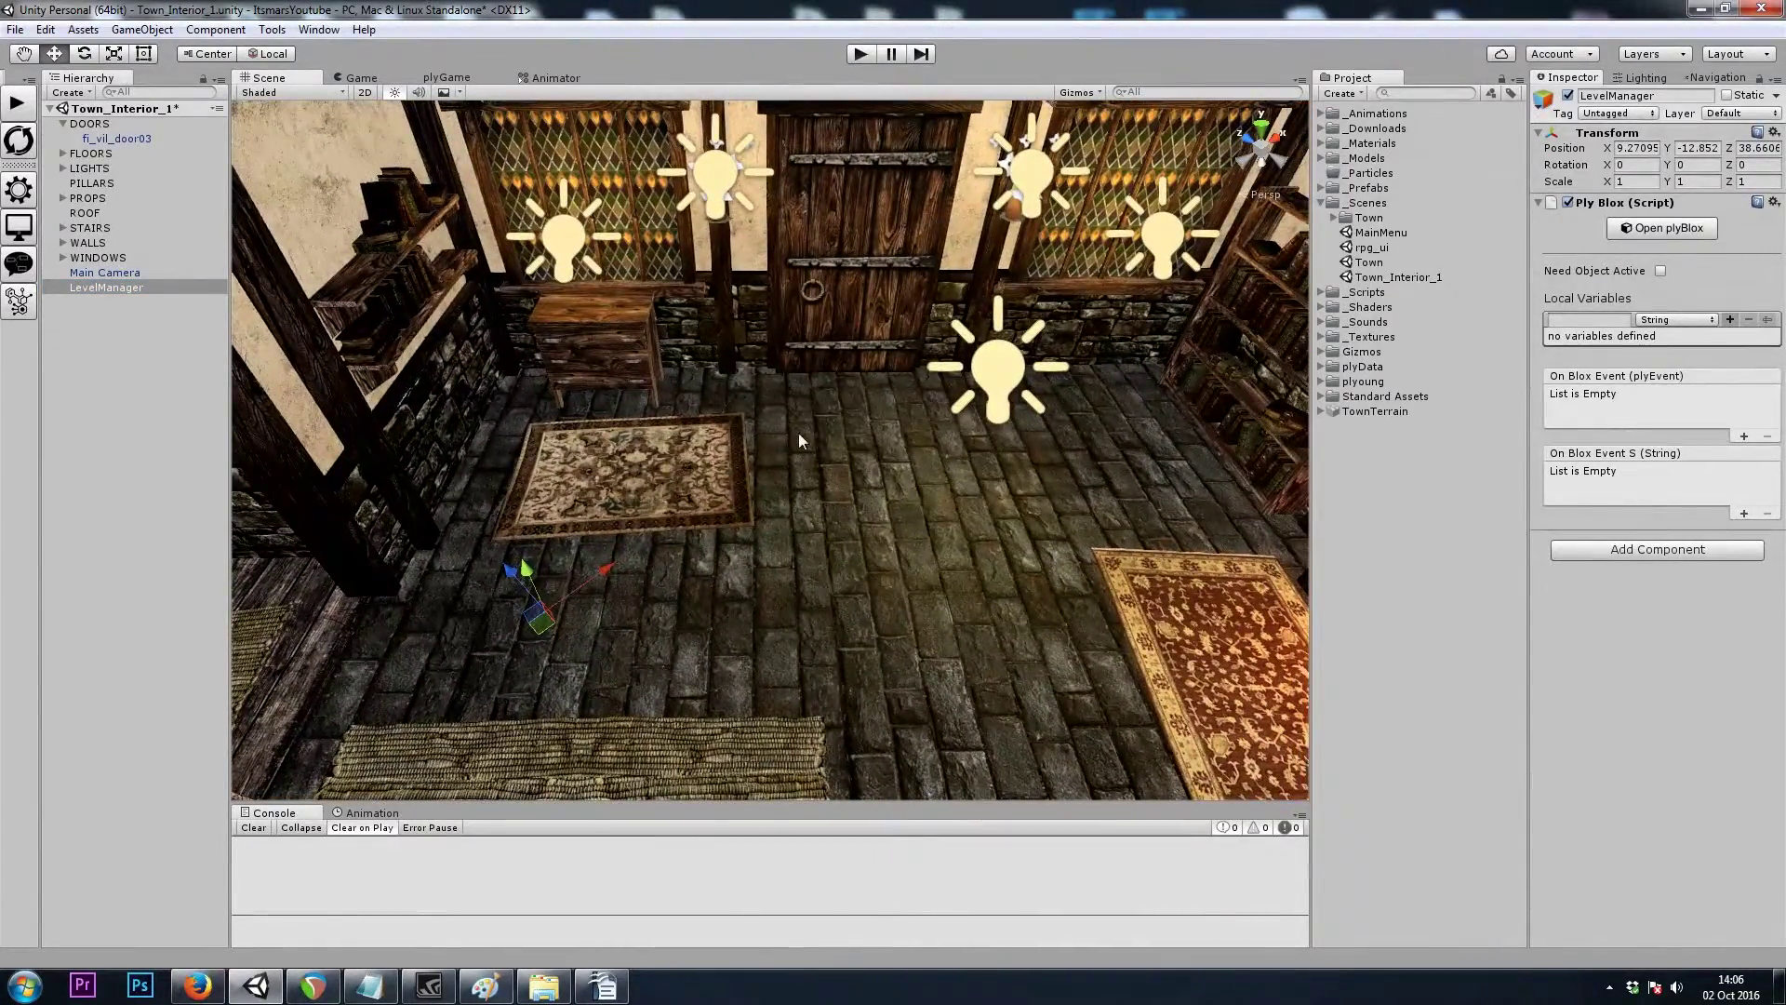
pyautogui.keyDown('alt'); pyautogui.moveTo(817, 502); pyautogui.dragTo(849, 483); pyautogui.keyUp('alt')
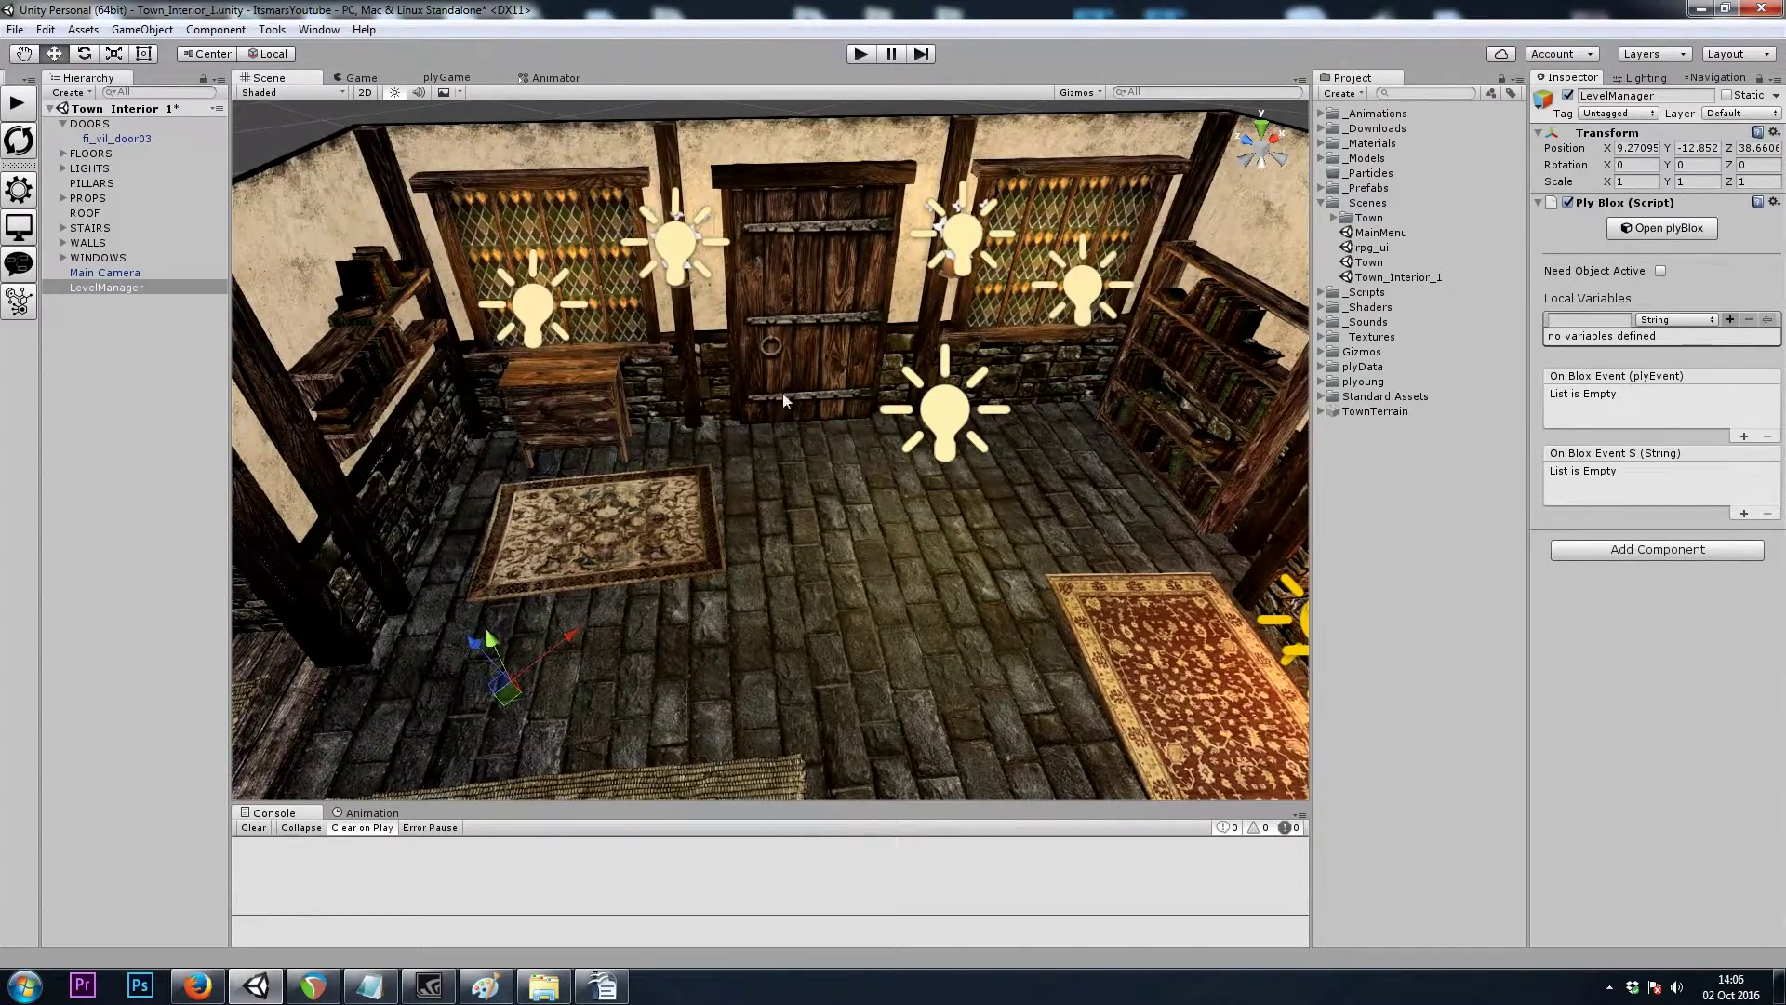
pyautogui.moveTo(765, 473); pyautogui.dragTo(769, 485, button='right')
pyautogui.click(17, 300)
pyautogui.click(186, 307)
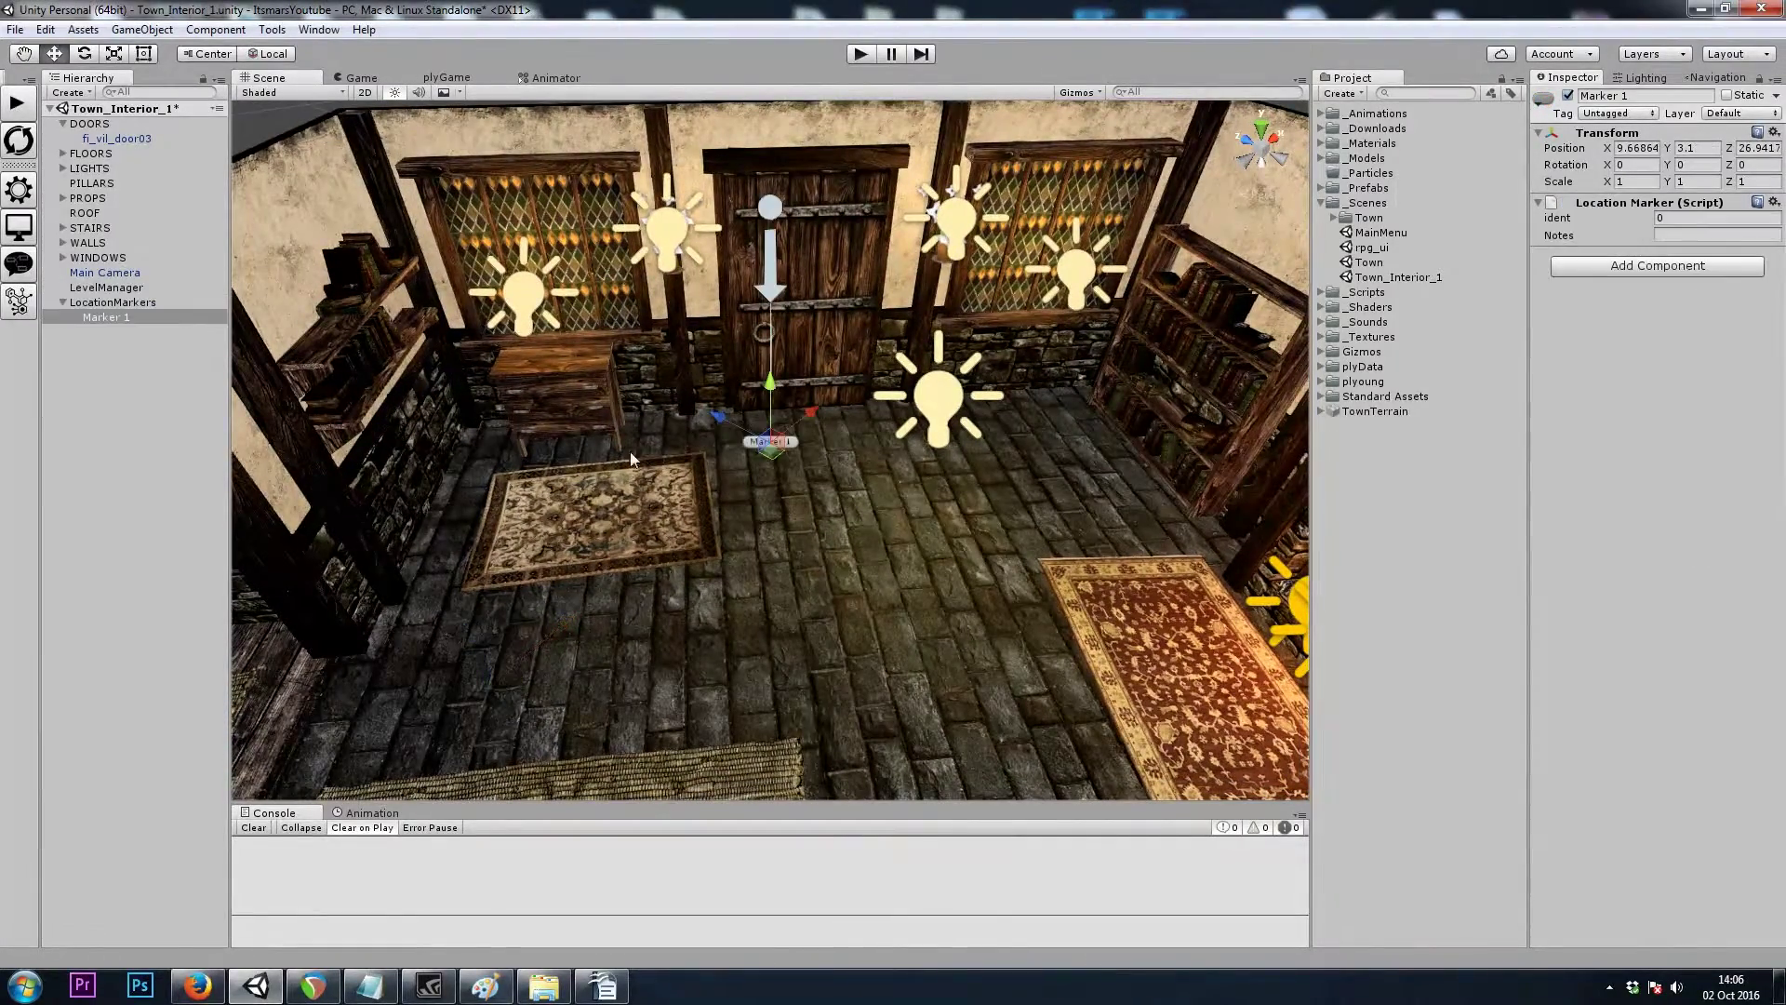
# Rotate the location marker to about -127 degrees around Y and move it to about X 9.86, Y 3.21, Z 26.83
pyautogui.press('e')
pyautogui.moveTo(762, 489); pyautogui.dragTo(1018, 489)
pyautogui.press('w')
pyautogui.moveTo(782, 455)
pyautogui.mouseDown()
pyautogui.moveTo(797, 451)
pyautogui.moveTo(795, 477)
pyautogui.moveTo(876, 482)
pyautogui.moveTo(798, 395)
pyautogui.mouseUp()
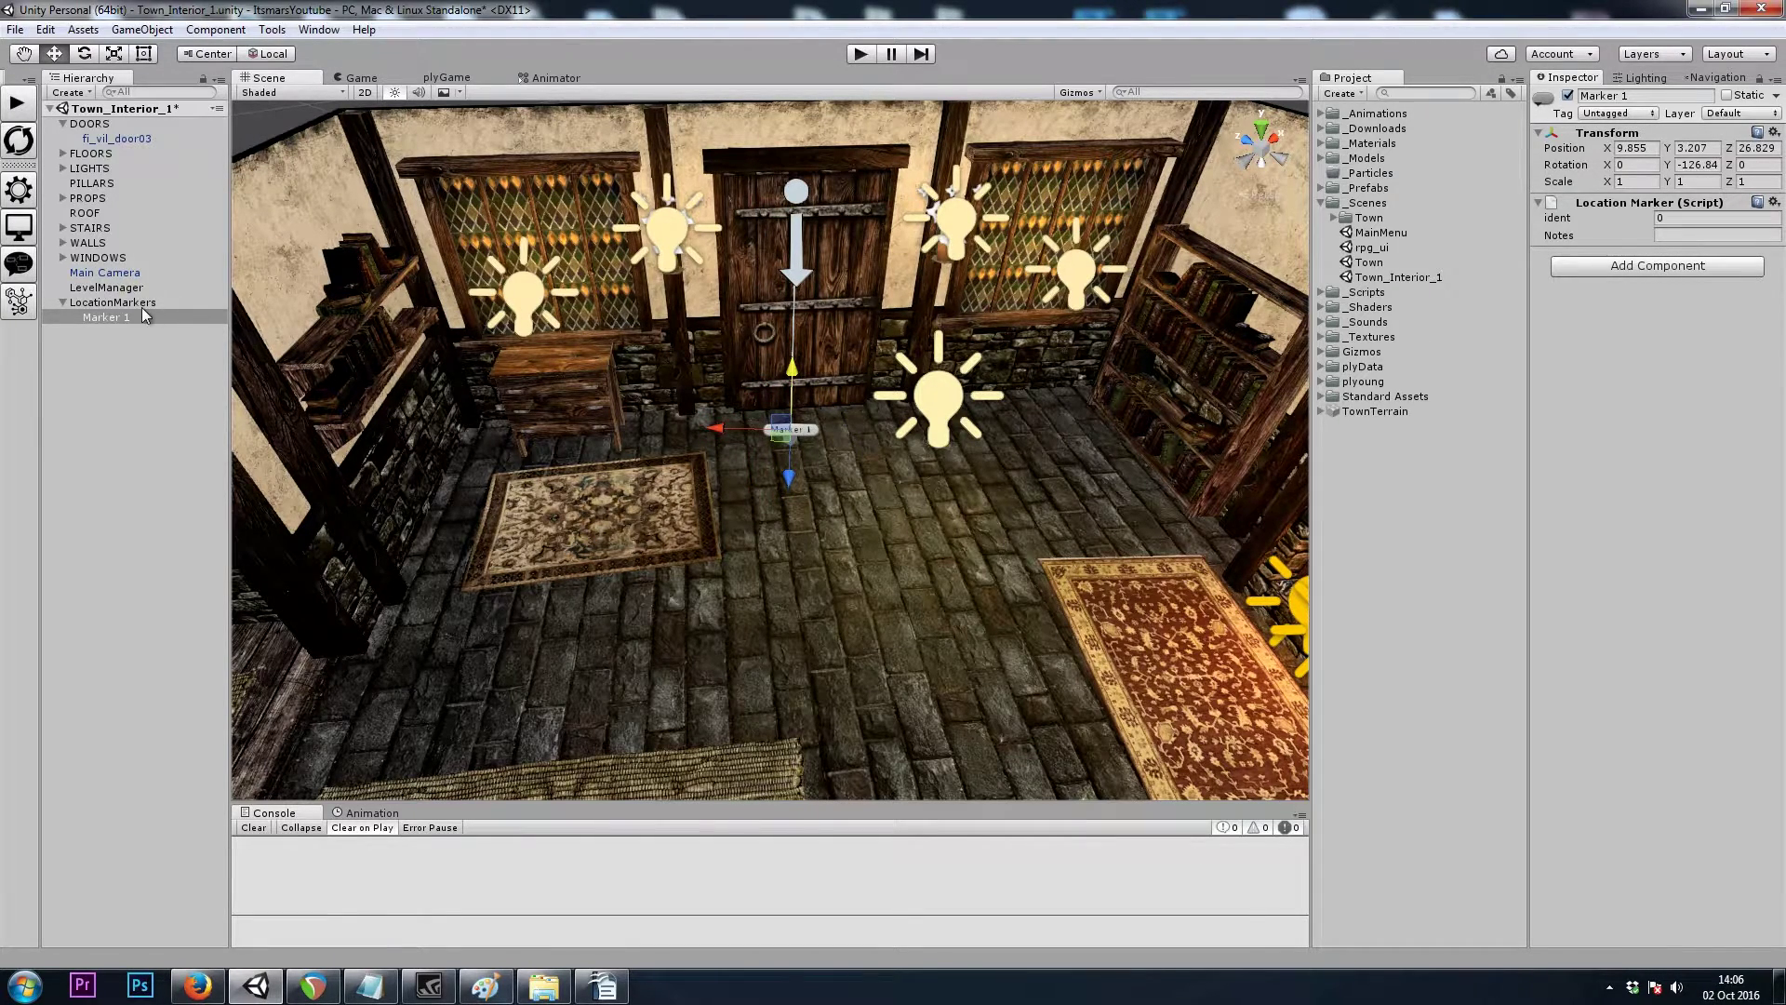
# Open the LevelManager's blox and add a state with an On Start event
pyautogui.click(121, 287)
pyautogui.click(1667, 232)
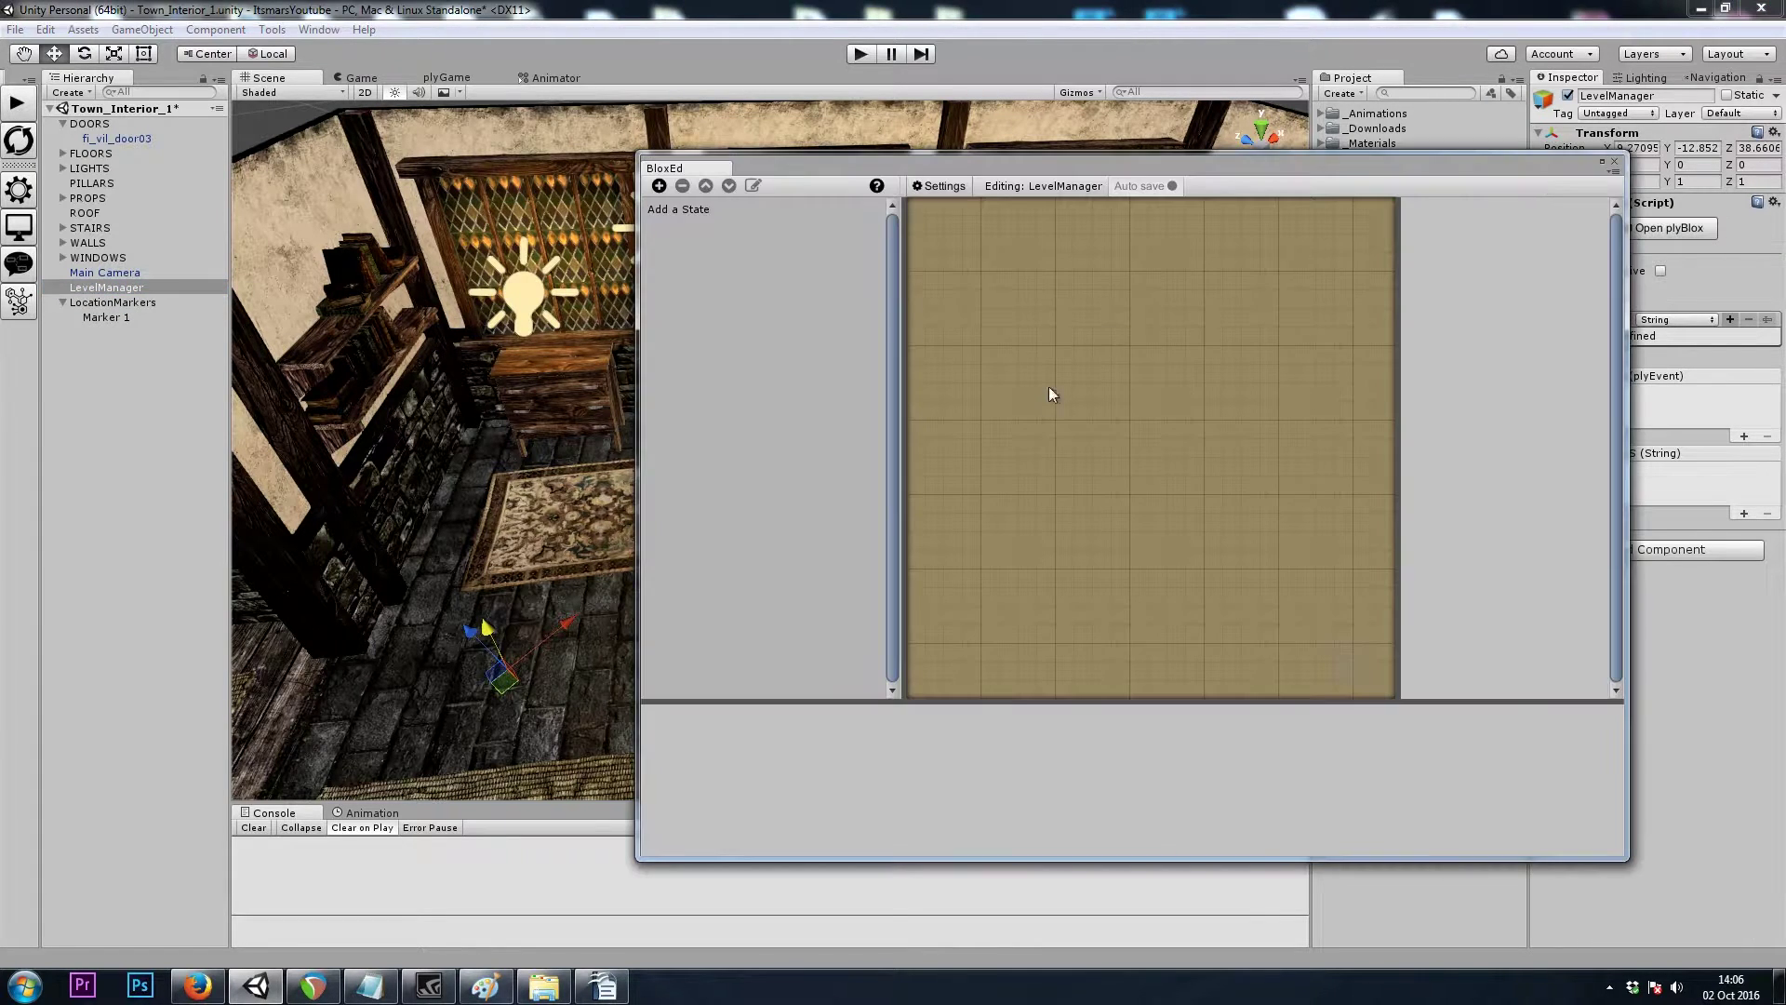
pyautogui.click(659, 185)
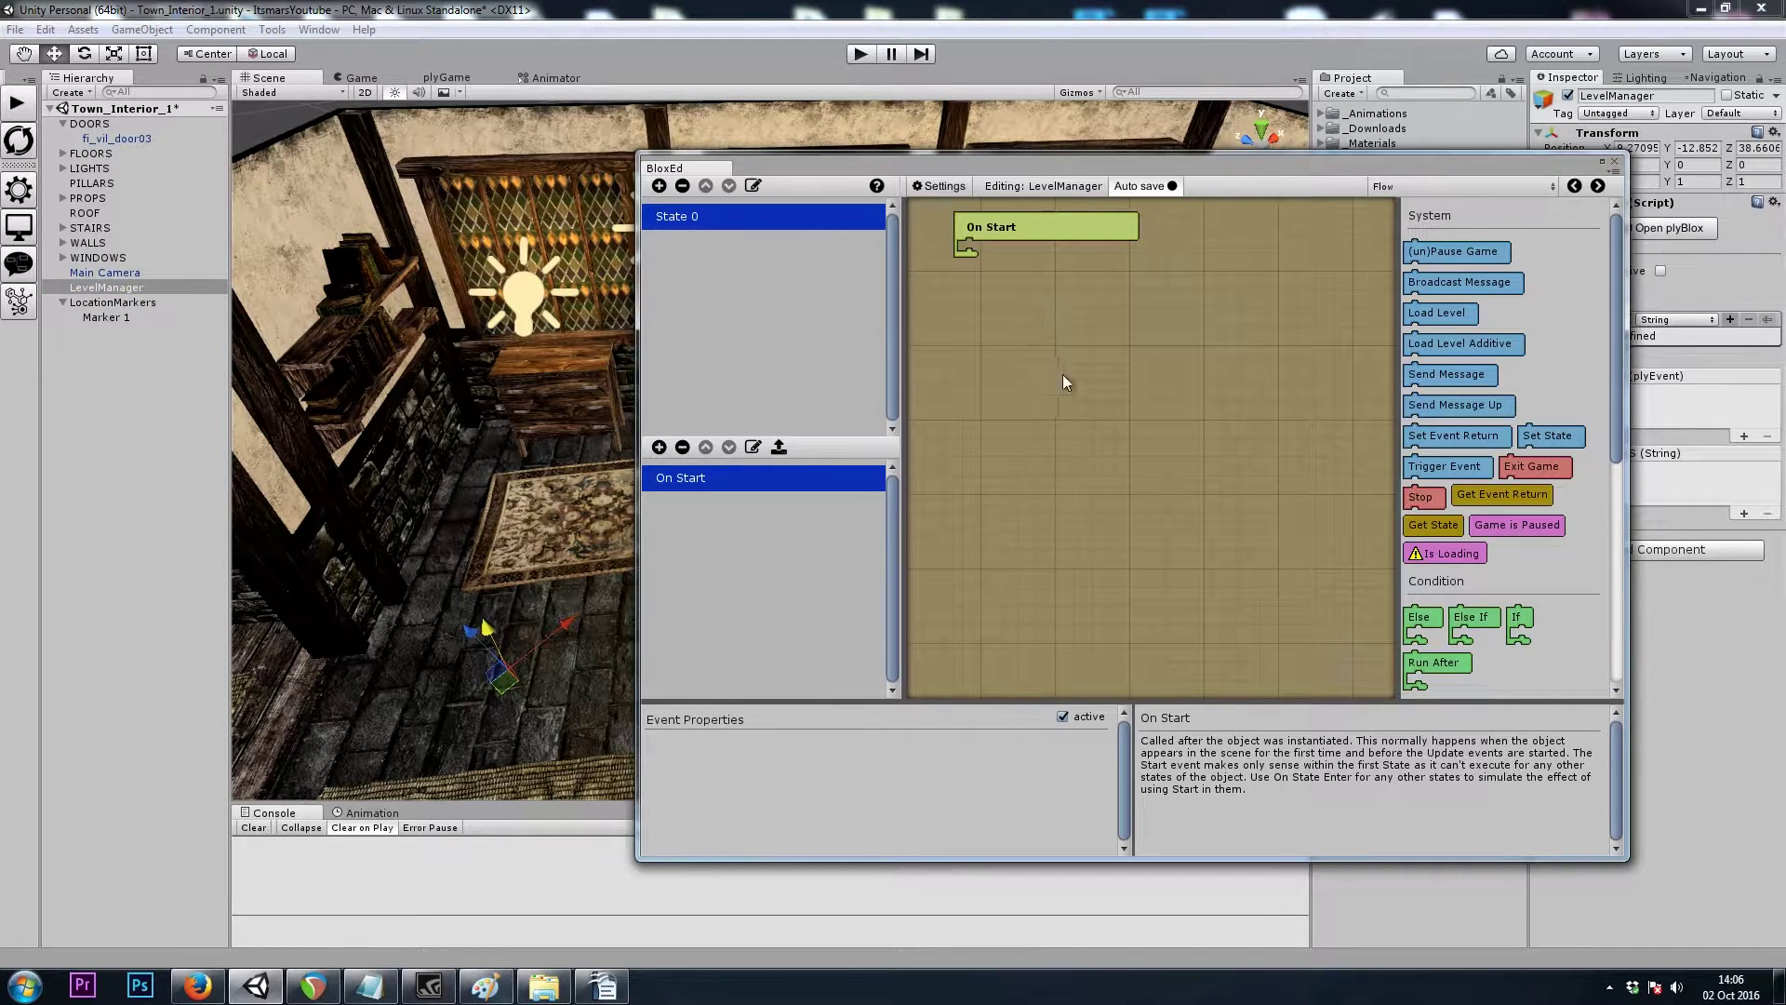
# Add a Spawn Player block to the On Start event with Marker 1 as the spawn location
pyautogui.click(1415, 186)
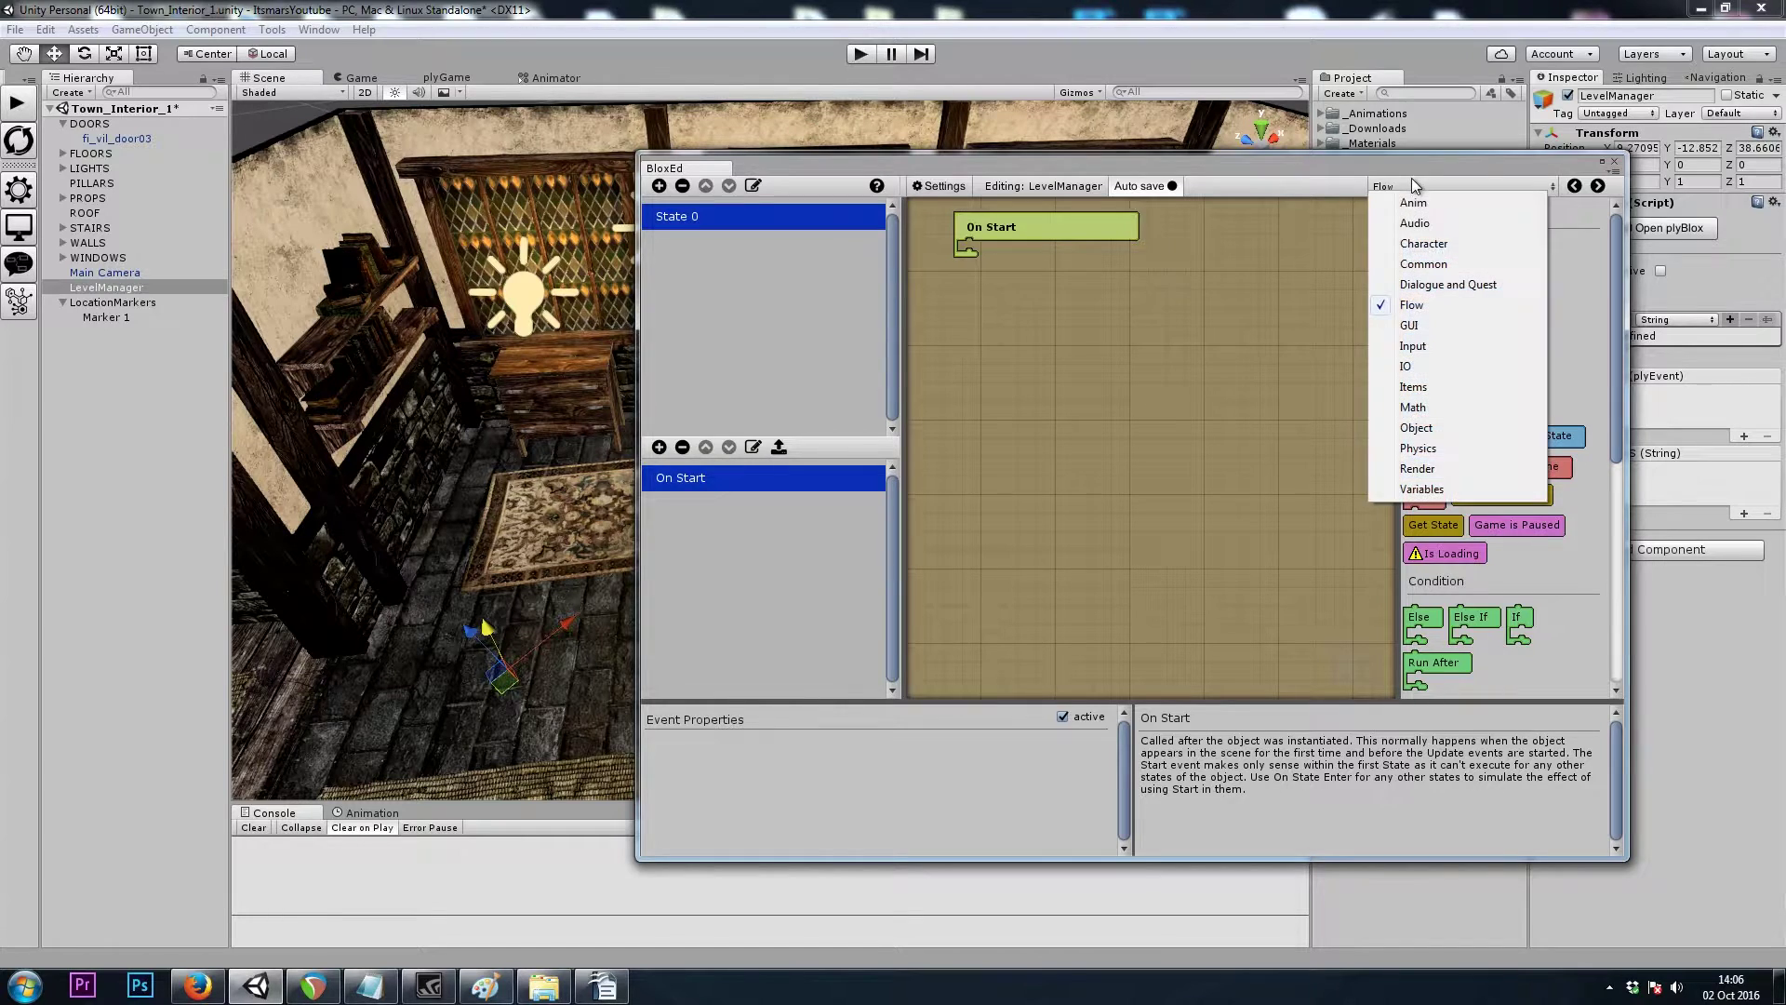
pyautogui.click(1447, 248)
pyautogui.moveTo(1563, 407); pyautogui.dragTo(982, 240)
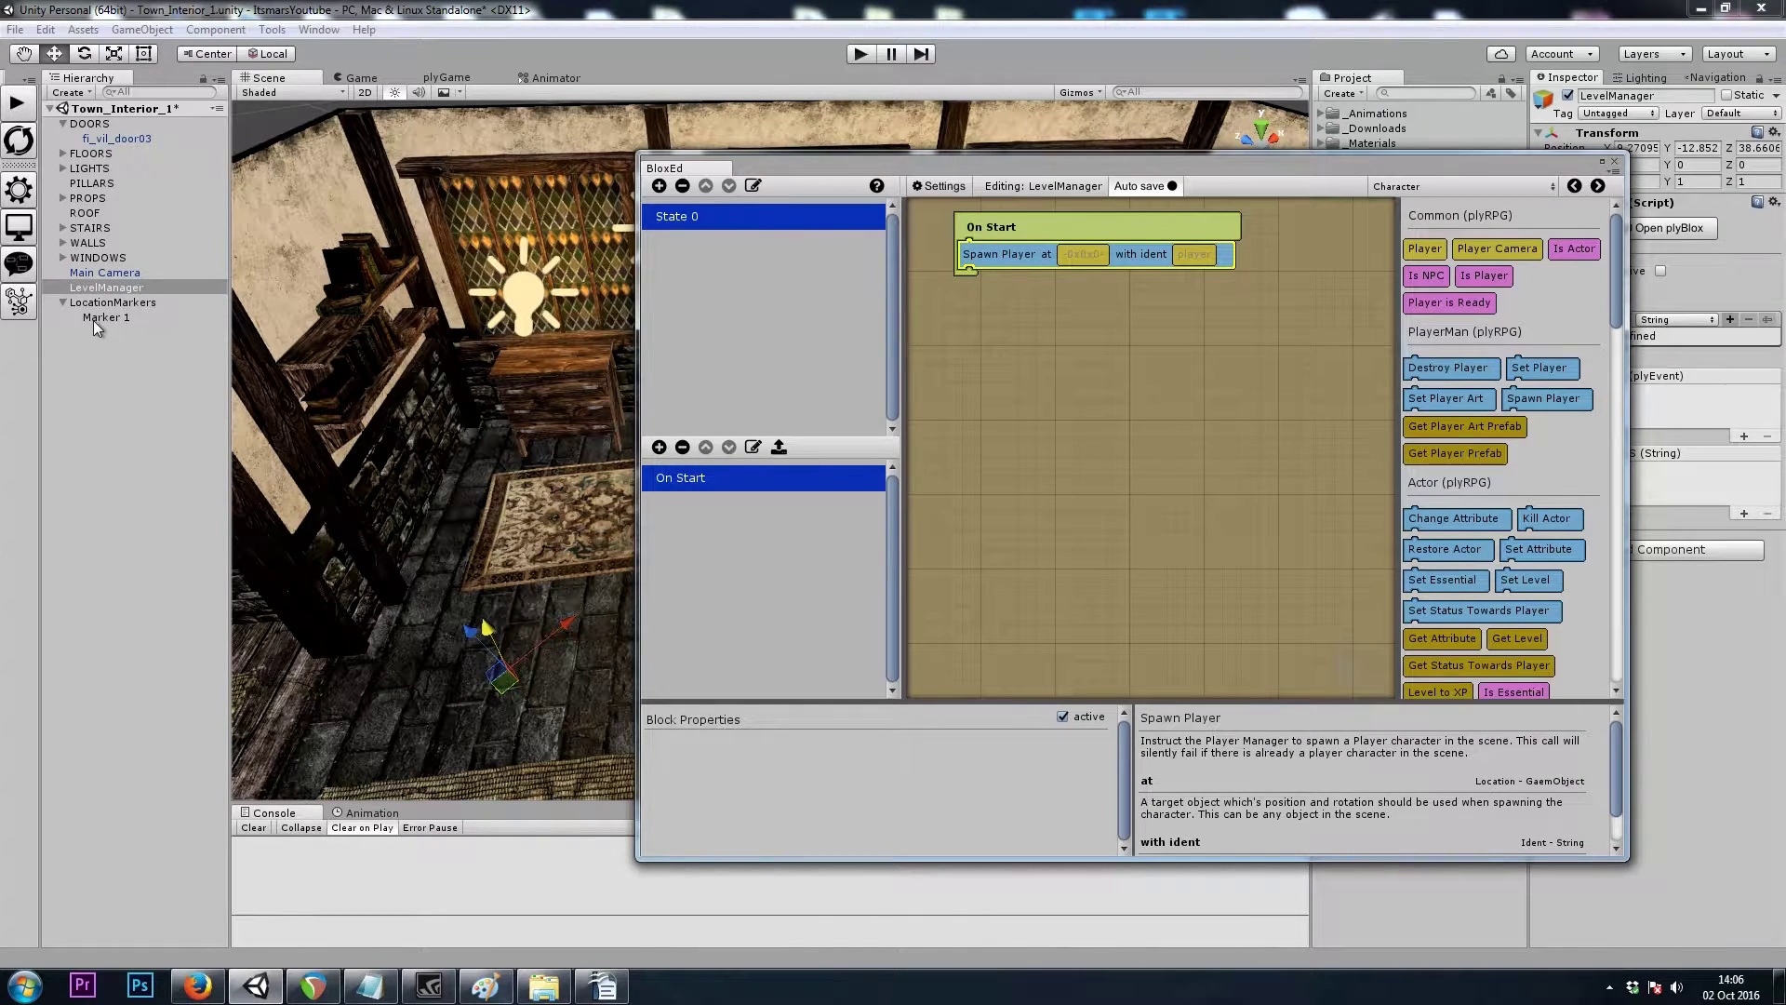
pyautogui.moveTo(111, 321)
pyautogui.mouseDown()
pyautogui.moveTo(1122, 263)
pyautogui.moveTo(1084, 255)
pyautogui.mouseUp()
# Rename the location marker Marker 1 as Entrance
pyautogui.moveTo(958, 167); pyautogui.dragTo(1217, 204)
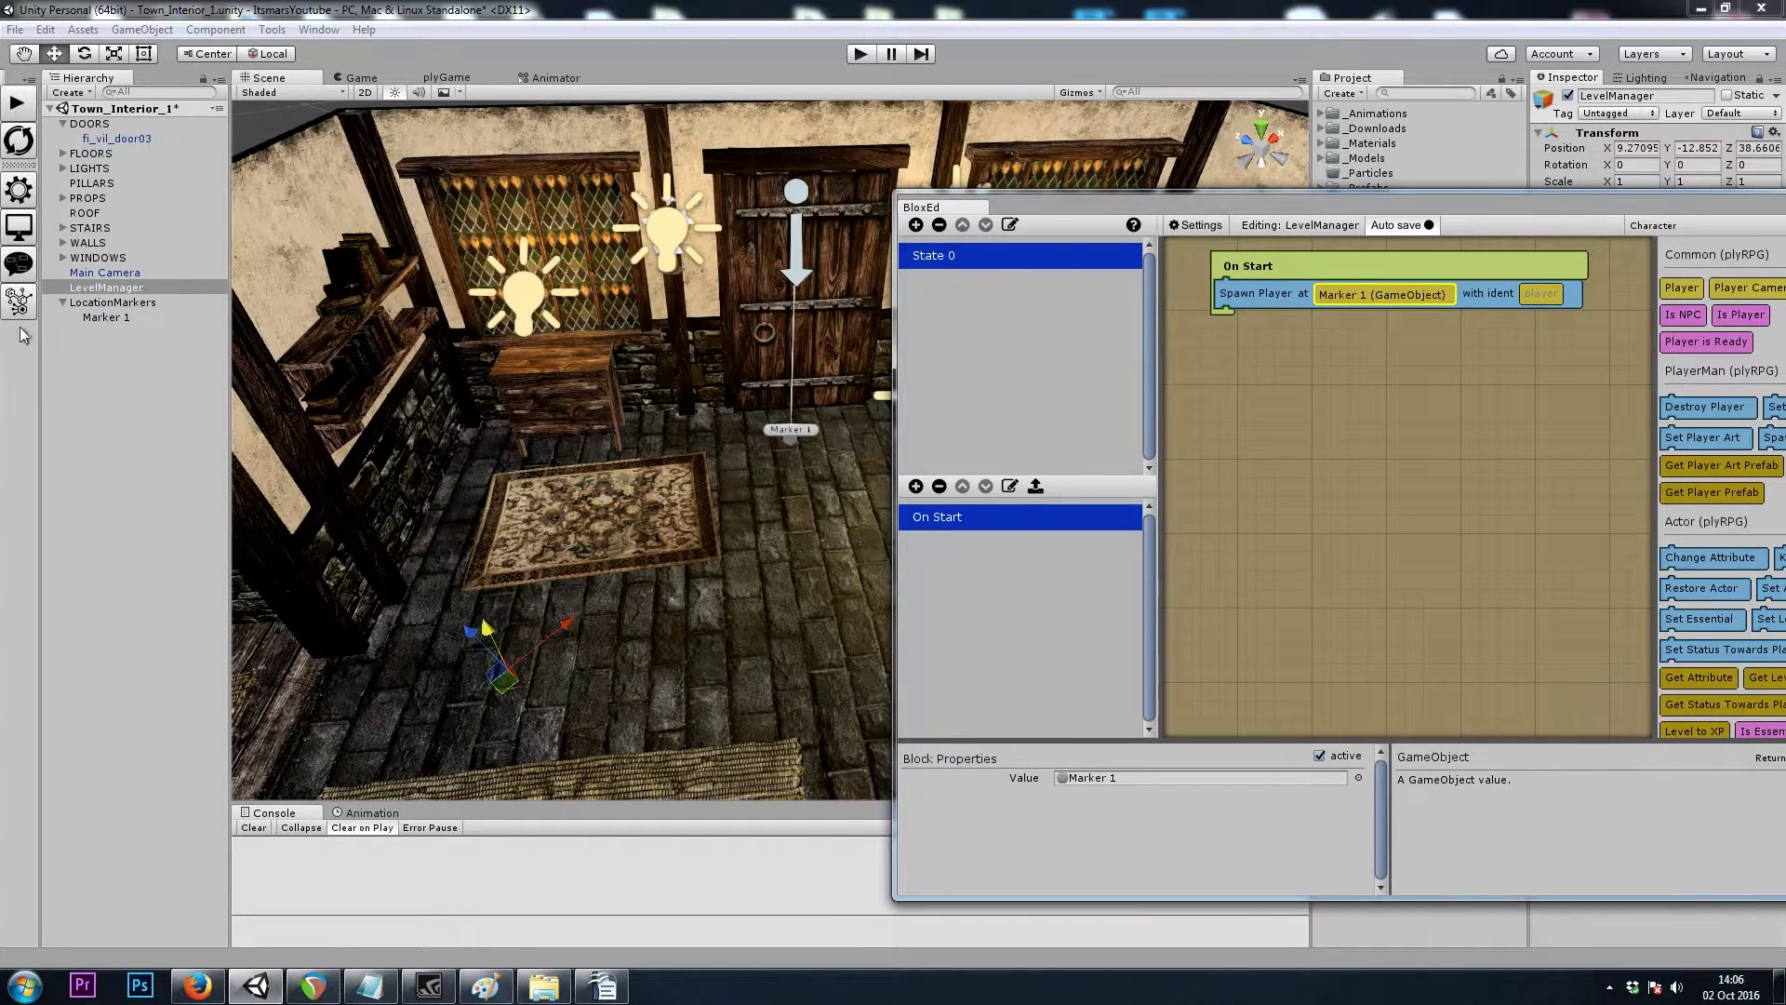
pyautogui.click(115, 317)
pyautogui.click(114, 315)
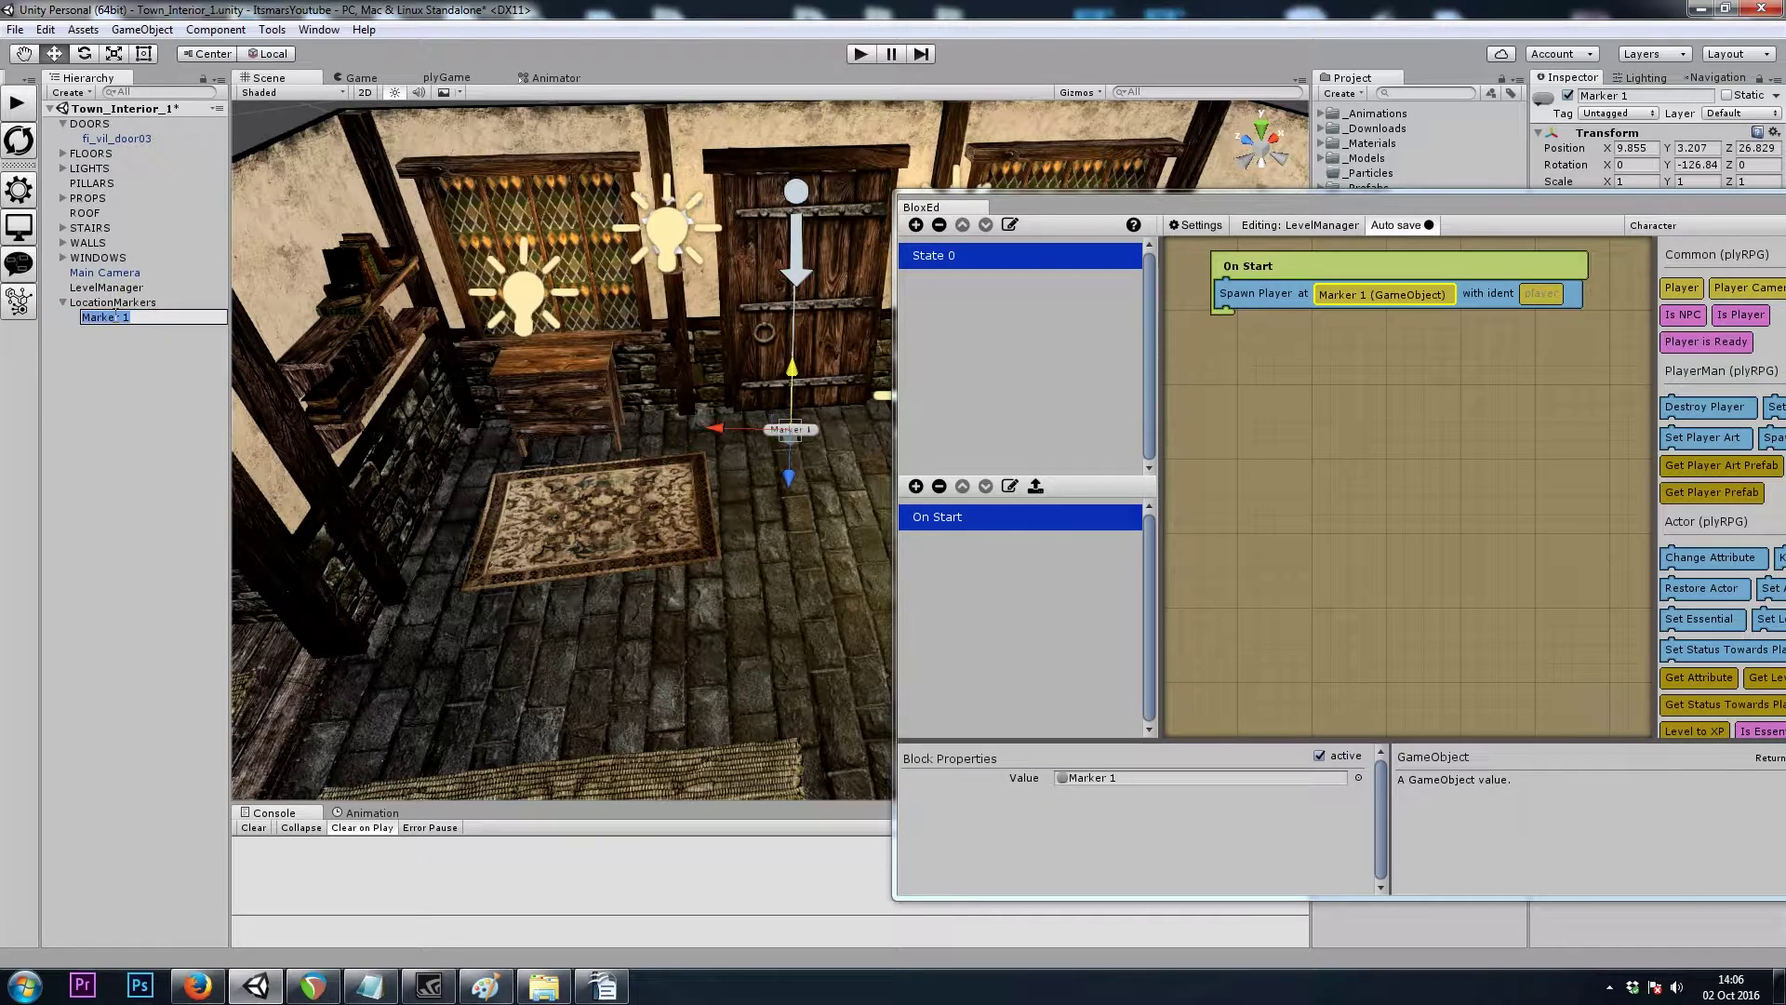
pyautogui.write('Entrance')
pyautogui.press('Return')
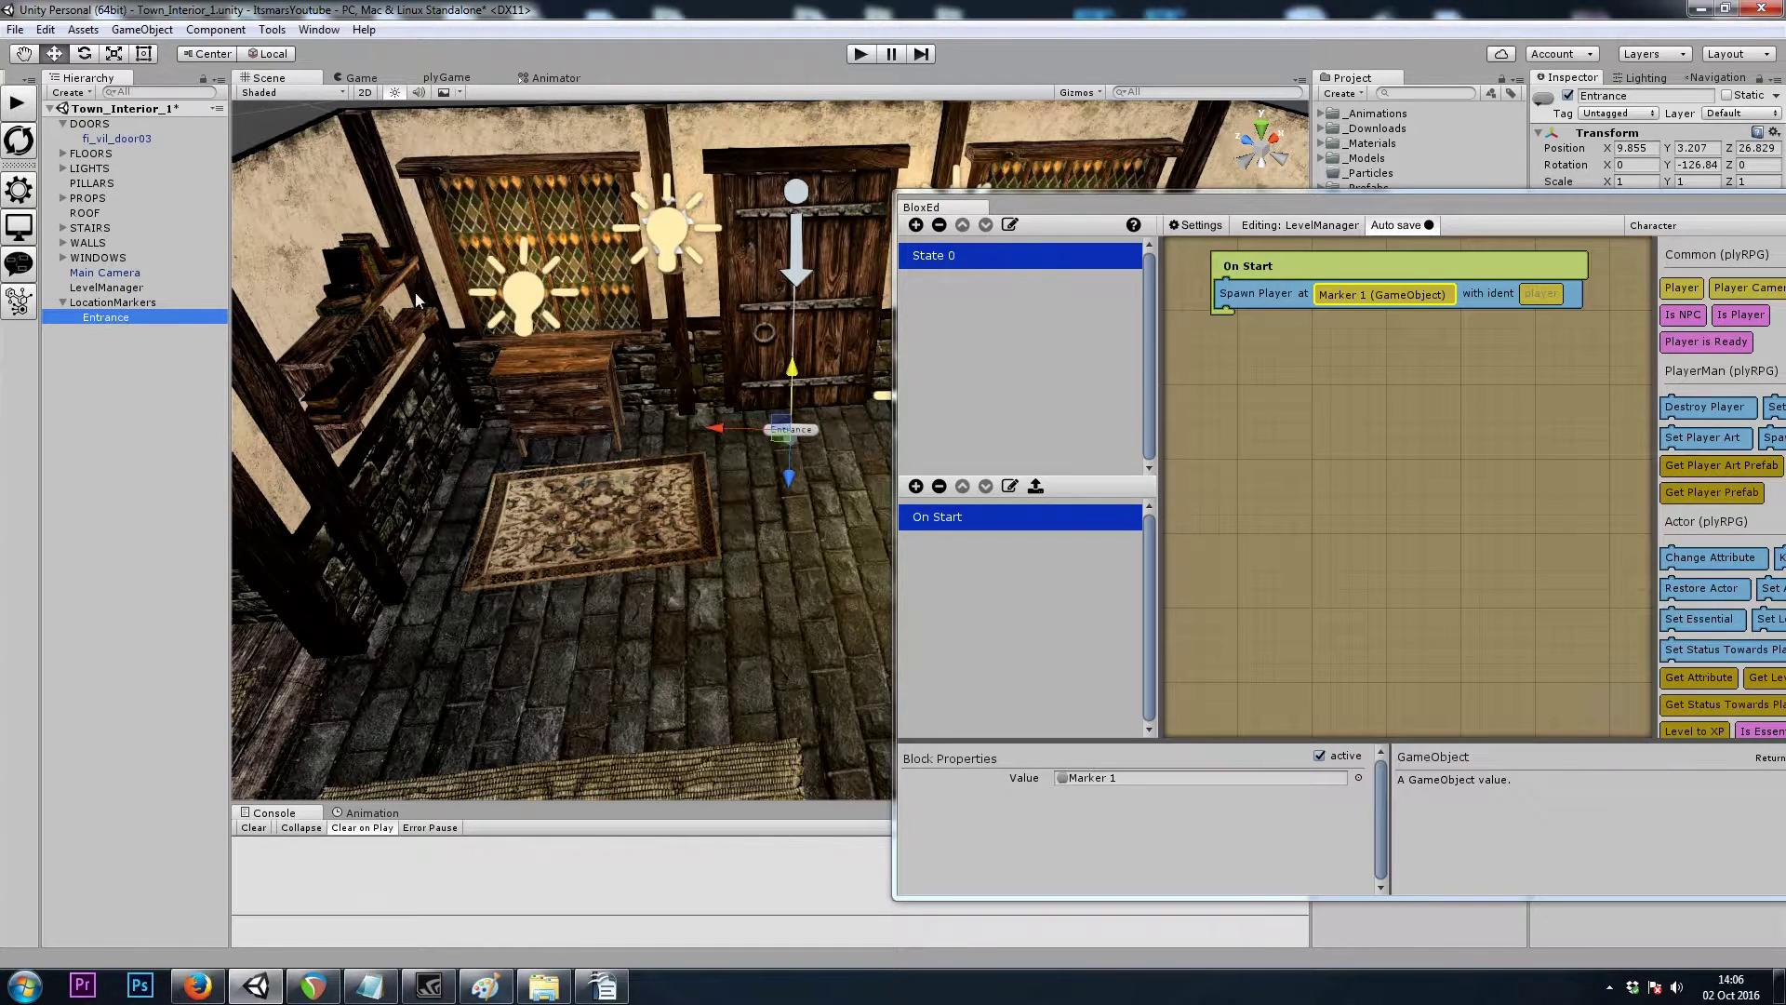
# Close the LevelManager's blox editor and save the Town_Interior_1 scene
pyautogui.click(1393, 346)
pyautogui.moveTo(1451, 194); pyautogui.dragTo(1099, 187)
pyautogui.click(1522, 195)
pyautogui.keyDown('alt'); pyautogui.moveTo(1066, 322); pyautogui.dragTo(873, 346); pyautogui.keyUp('alt')
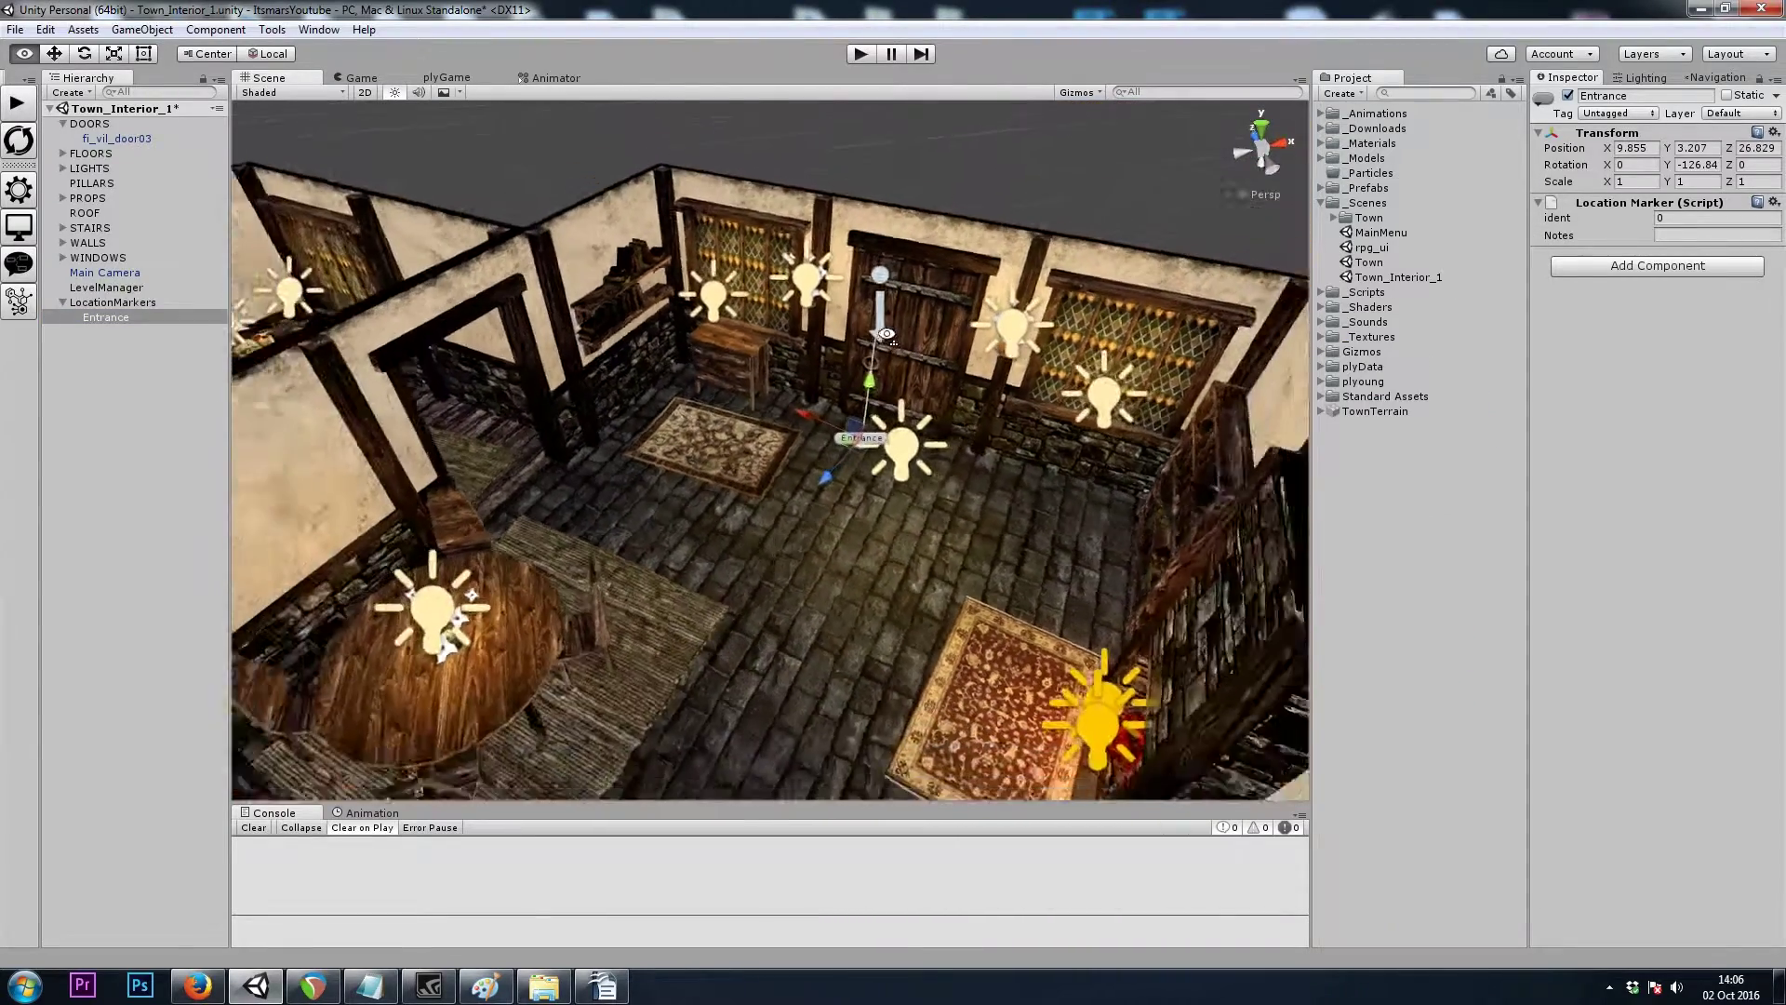
pyautogui.scroll(-3, 873, 325)
pyautogui.click(873, 311)
pyautogui.hotkey('ctrl', 's')
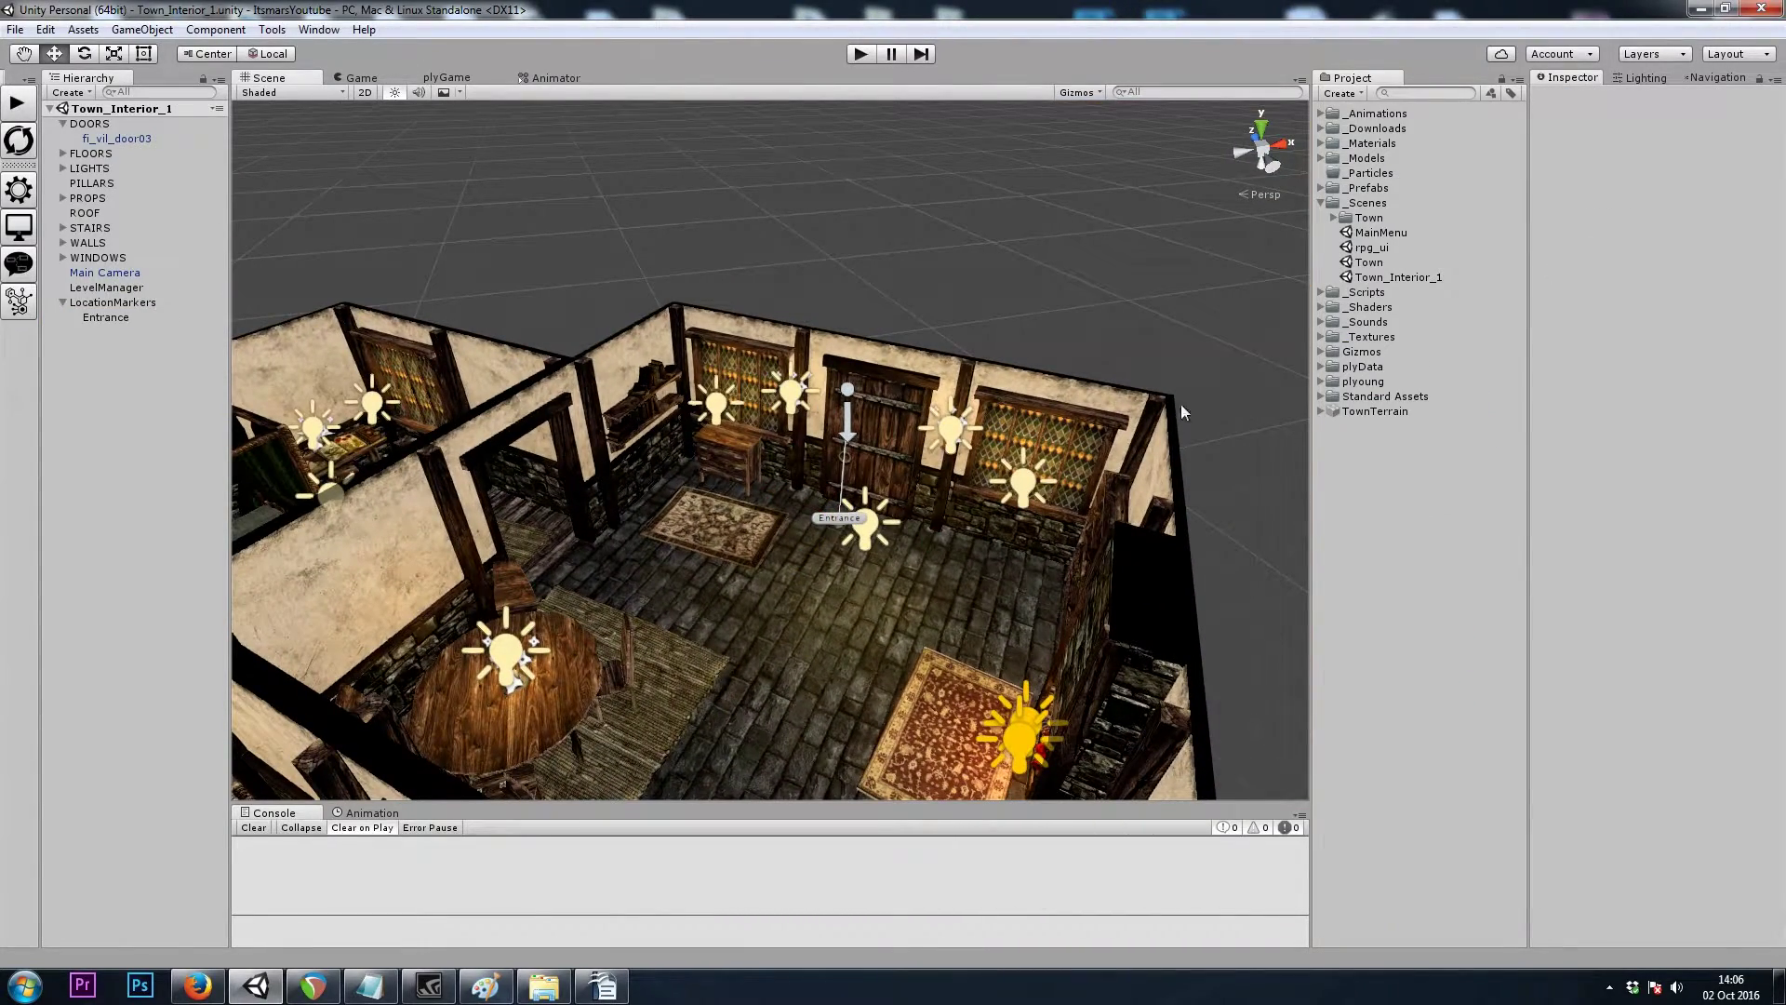
# Open the Town scene and select the house's front door beside the OutsideHouse marker
pyautogui.doubleClick(1369, 263)
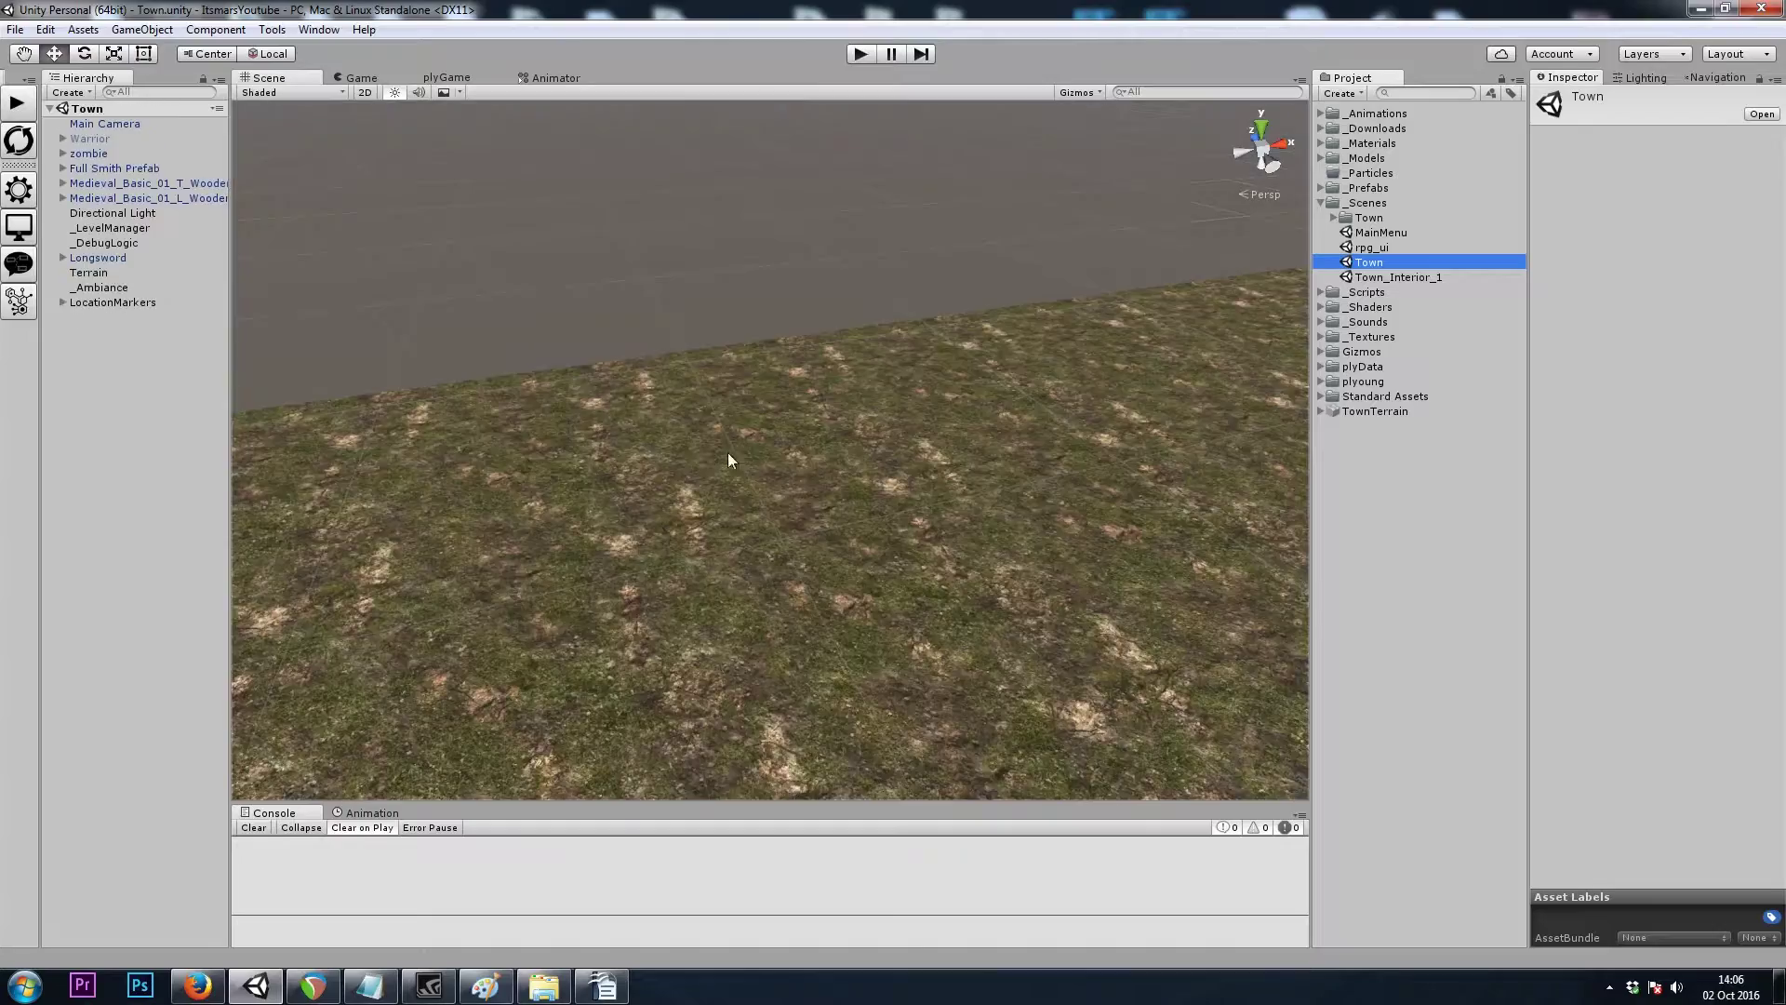
pyautogui.moveTo(728, 452); pyautogui.dragTo(413, 294, button='right')
pyautogui.click(846, 380)
pyautogui.scroll(-3, 819, 391)
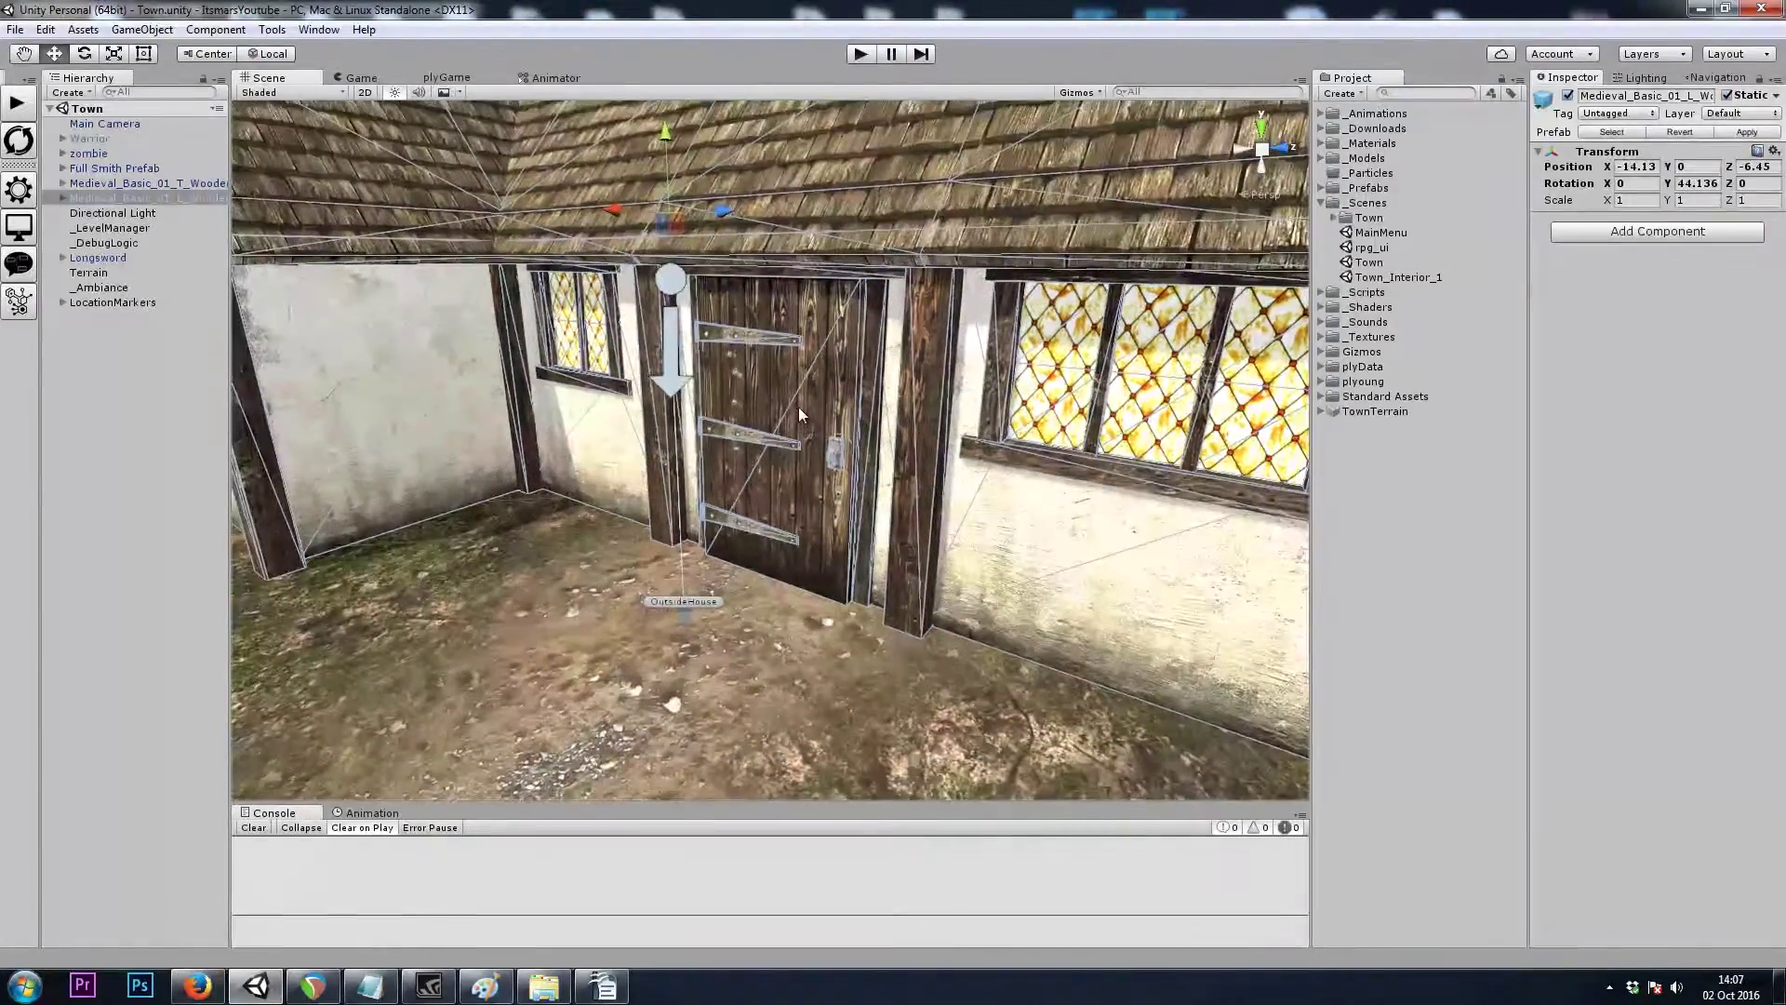
pyautogui.click(798, 405)
# Add a Box Collider and a plyGame Interact Object component to the Town house door
pyautogui.click(1629, 317)
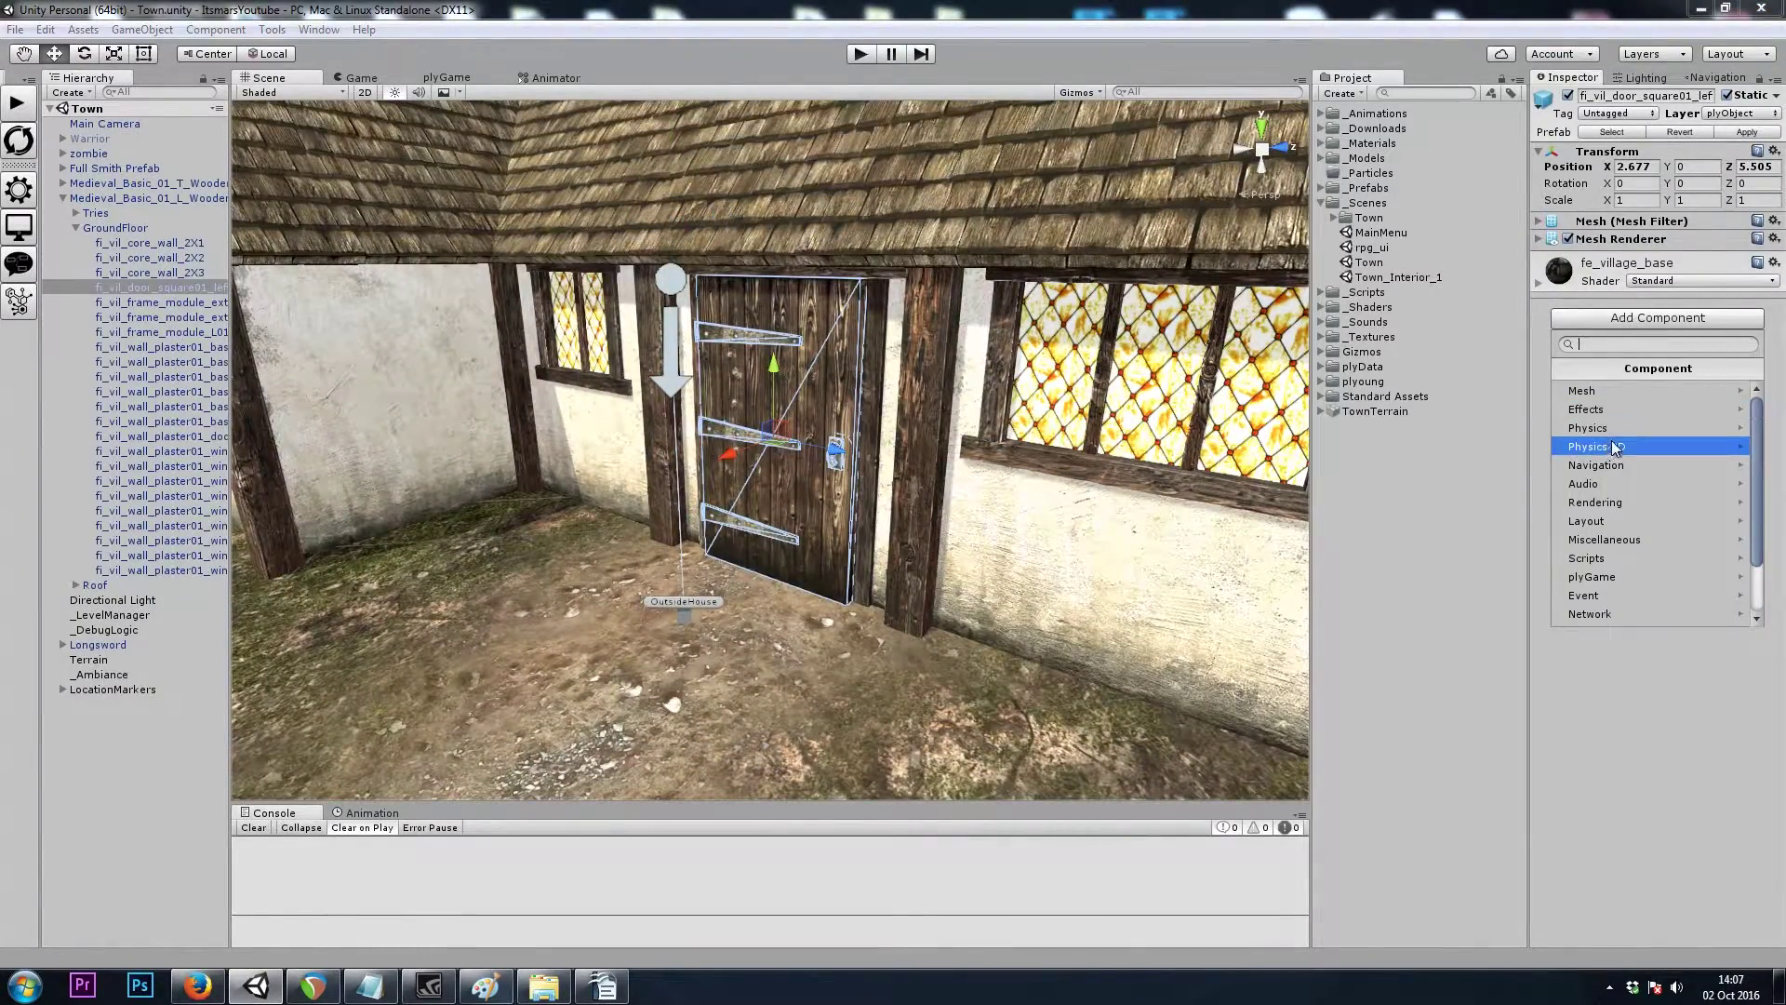
pyautogui.click(1610, 427)
pyautogui.click(1607, 428)
pyautogui.click(1658, 335)
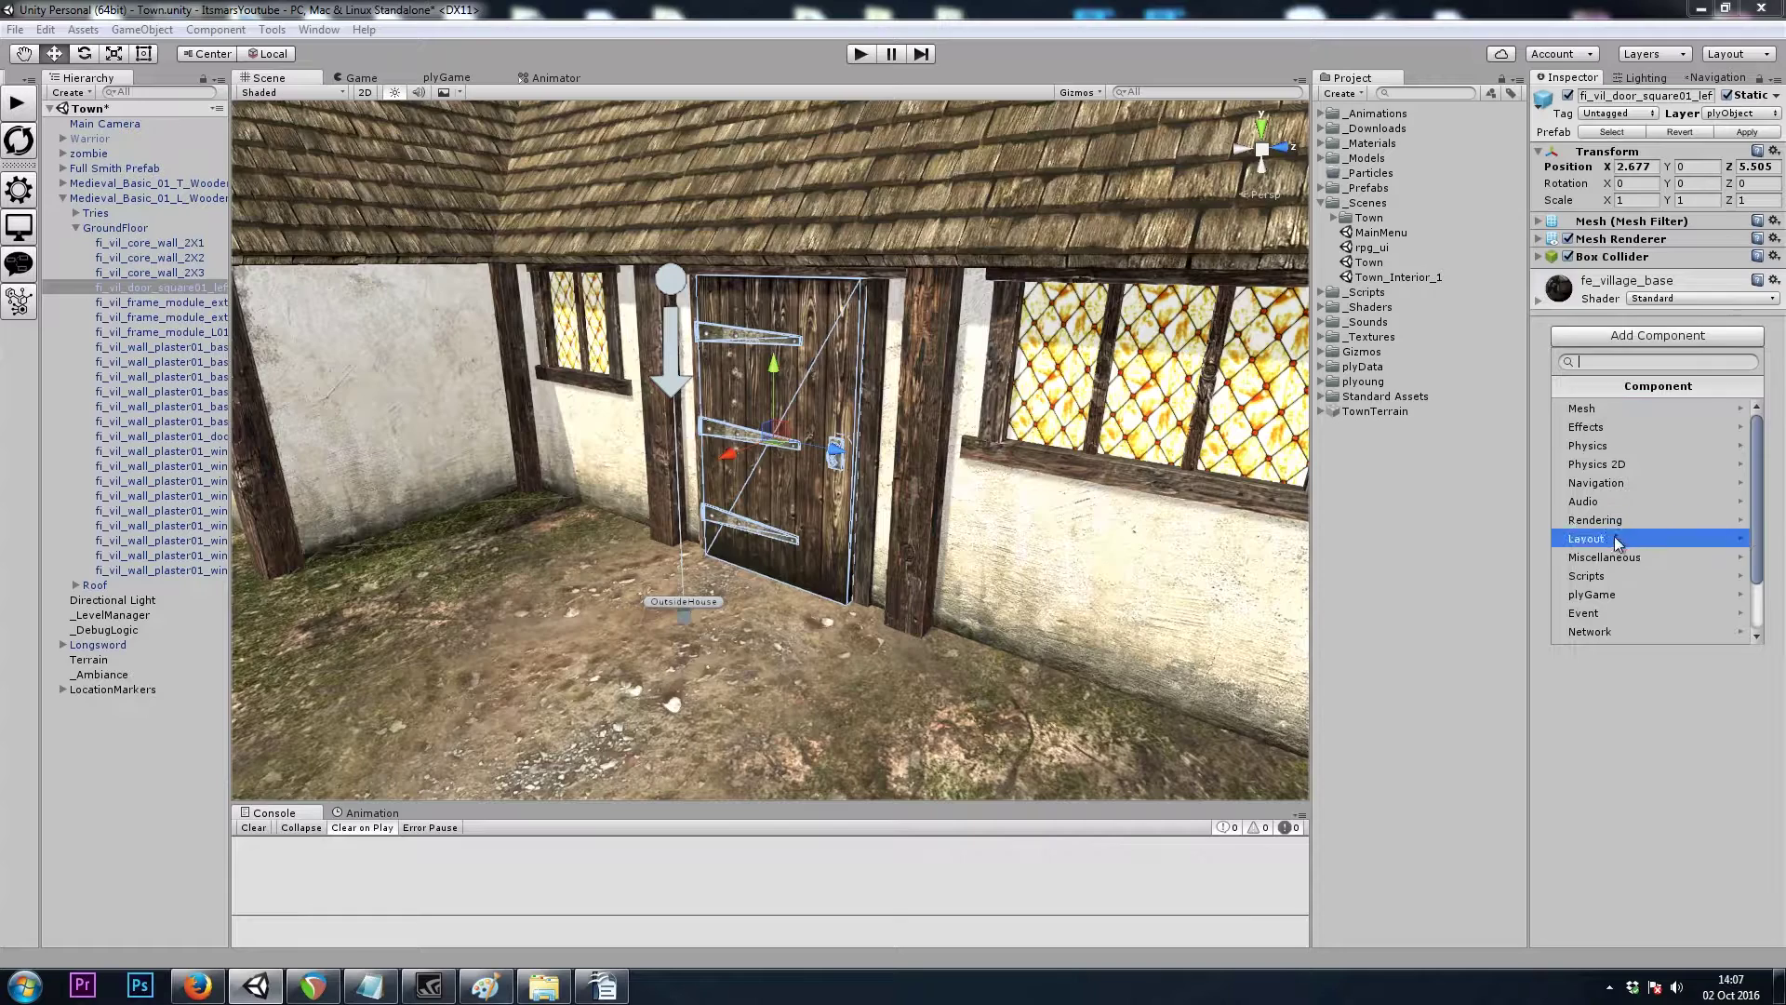
pyautogui.click(1604, 596)
pyautogui.click(1615, 464)
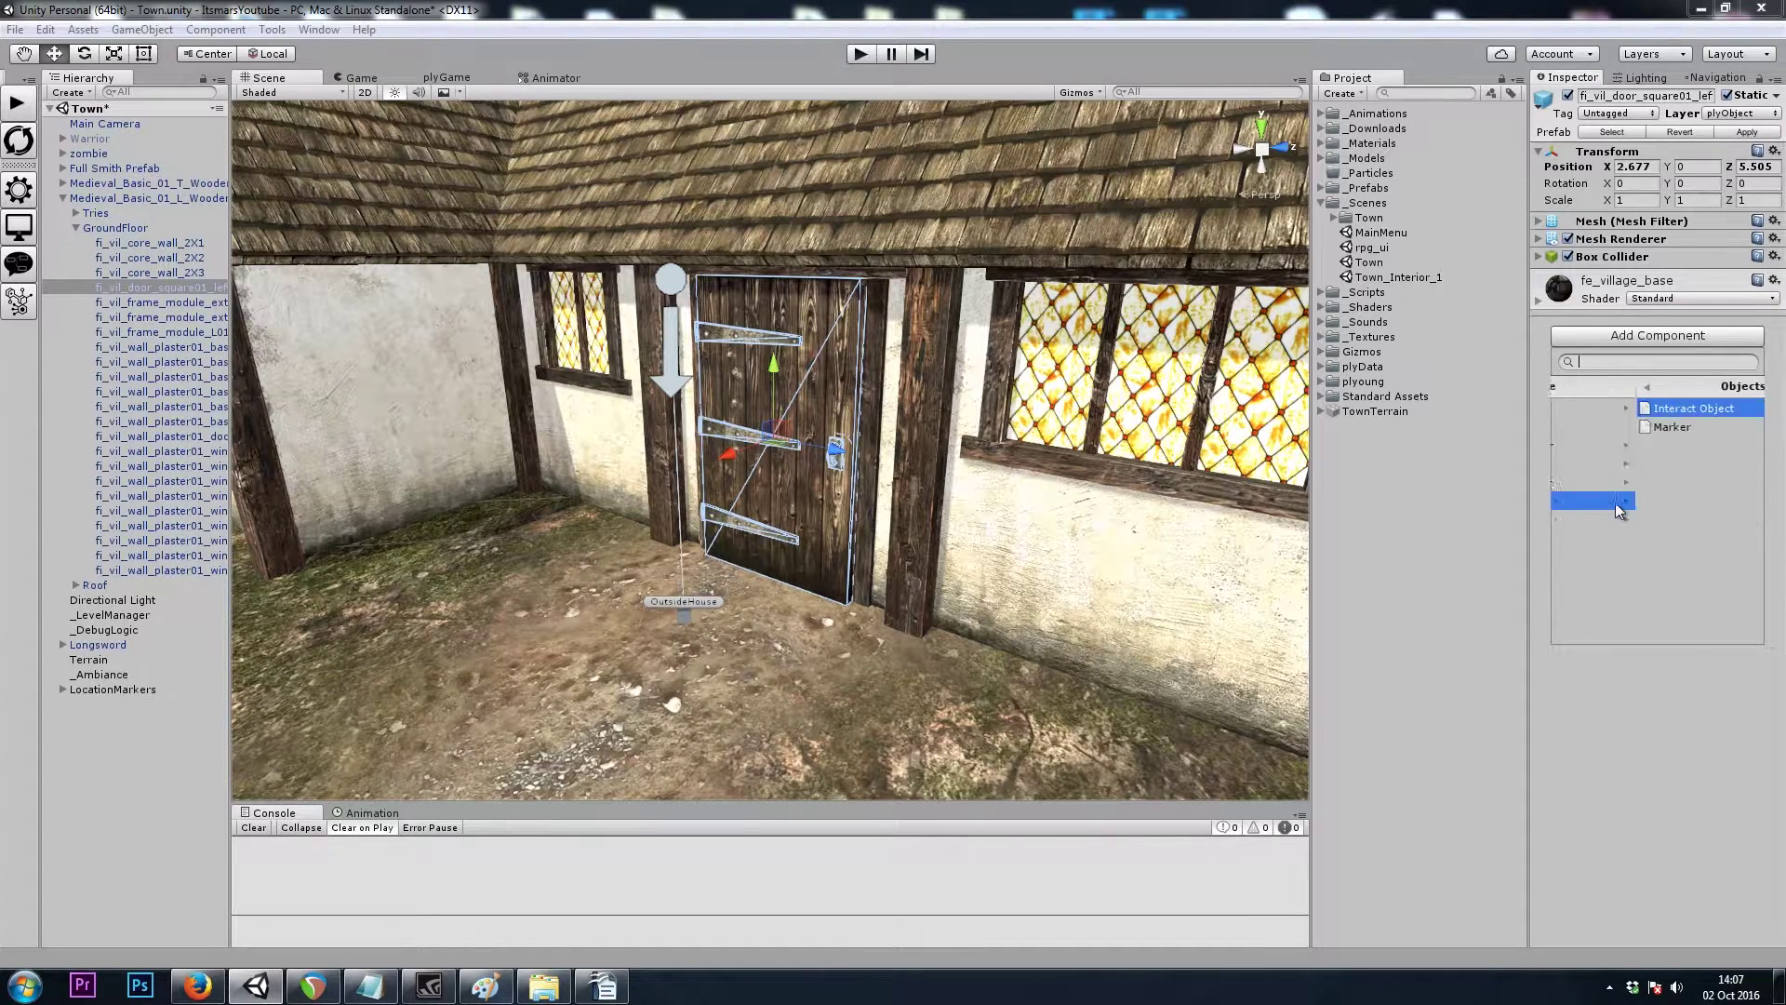
pyautogui.click(1615, 411)
# Add a plyBlox component to the Town house door and open its blox for editing
pyautogui.click(1634, 363)
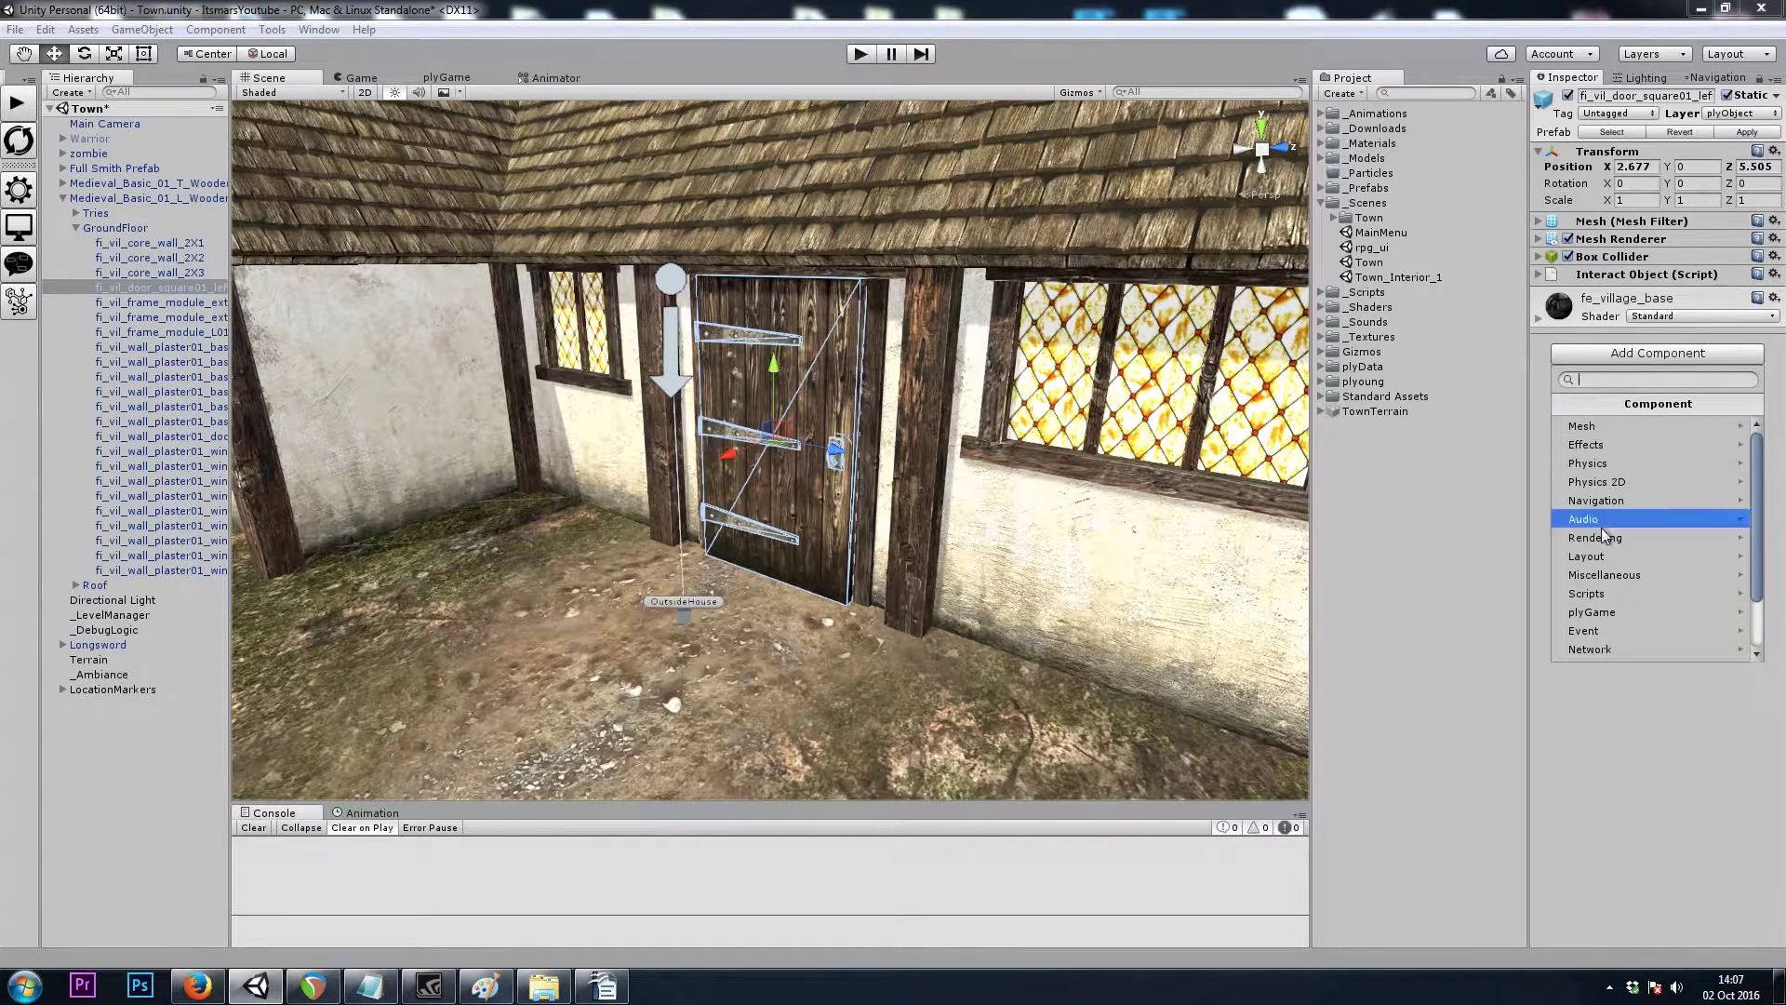
pyautogui.click(1611, 613)
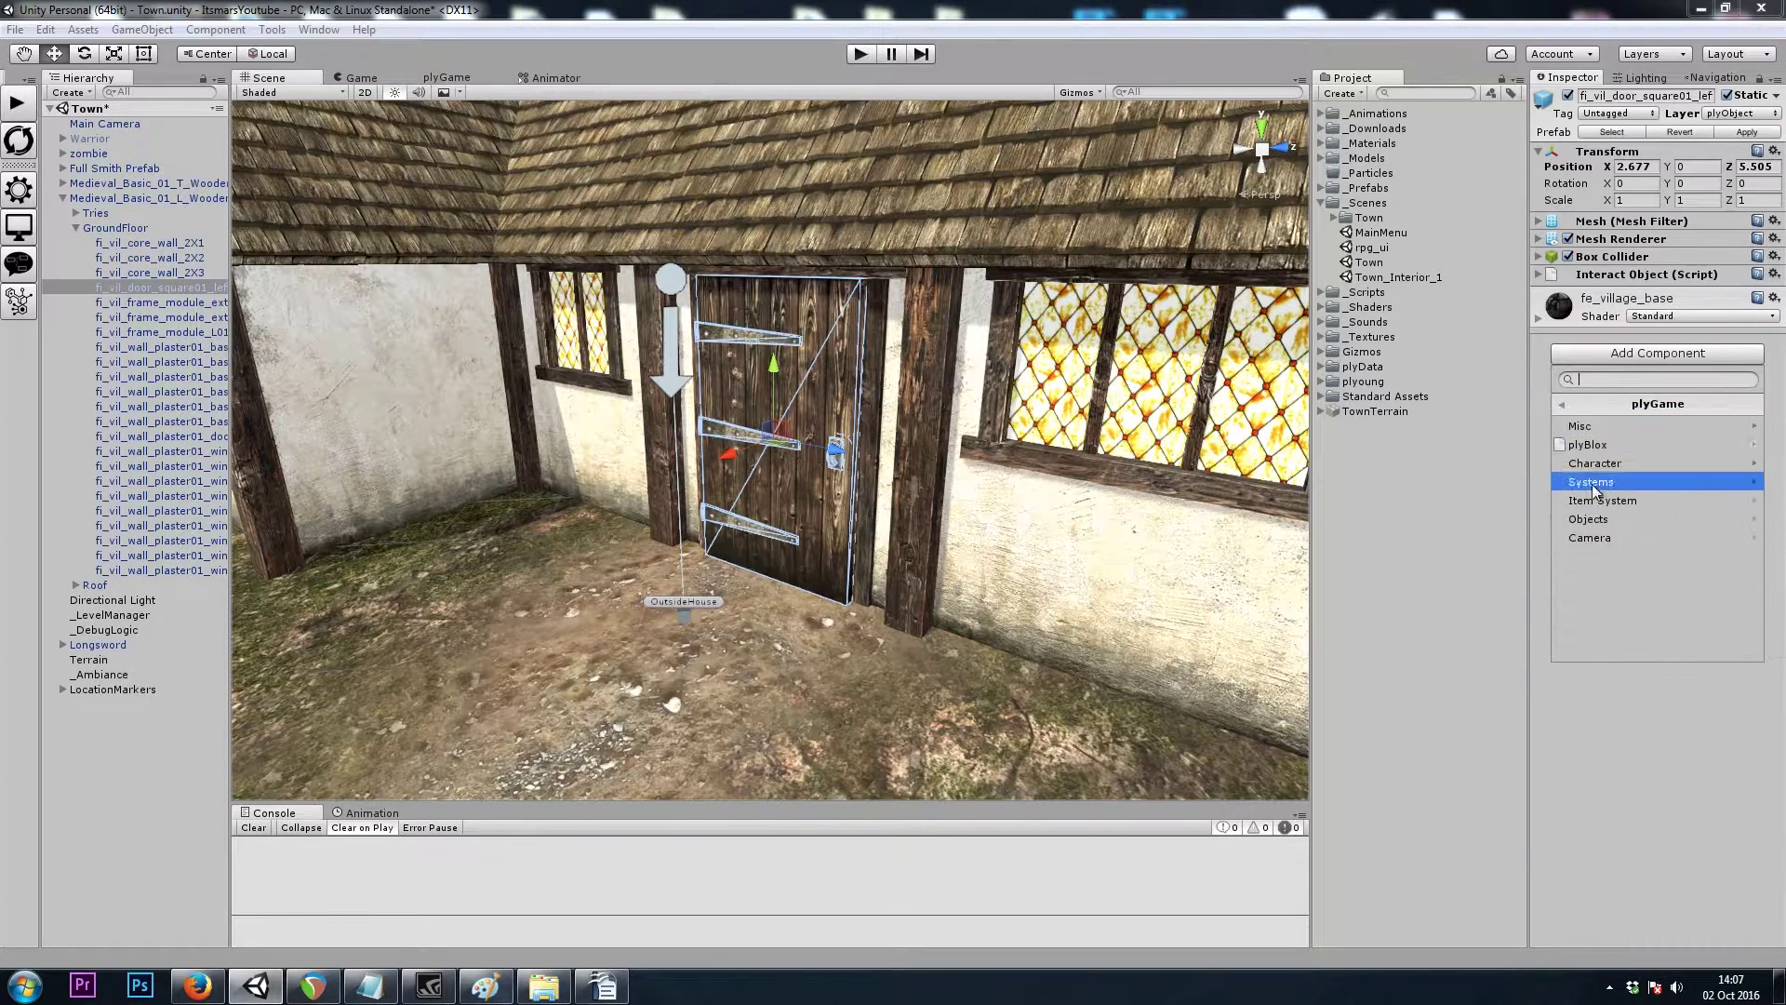
pyautogui.click(1615, 482)
pyautogui.click(1662, 317)
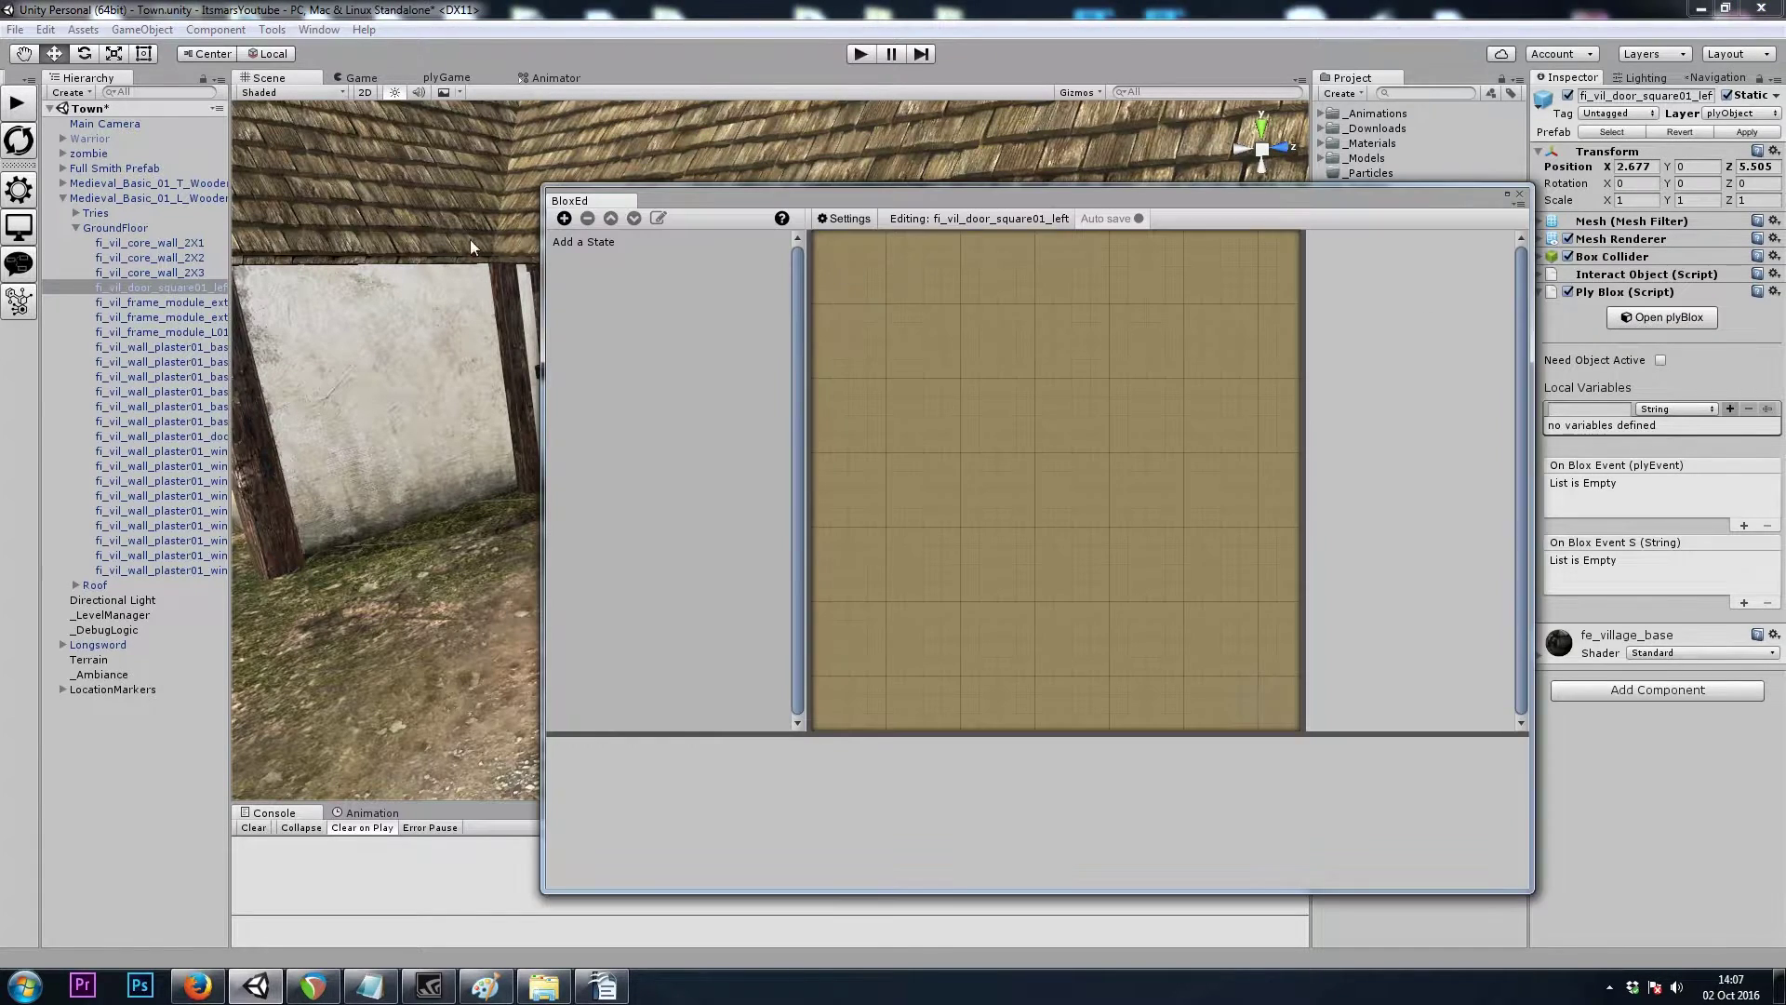
# Add a state to the Town door's blox and give it a plyRPG object On Interact event
pyautogui.click(564, 218)
pyautogui.click(564, 485)
pyautogui.moveTo(625, 622)
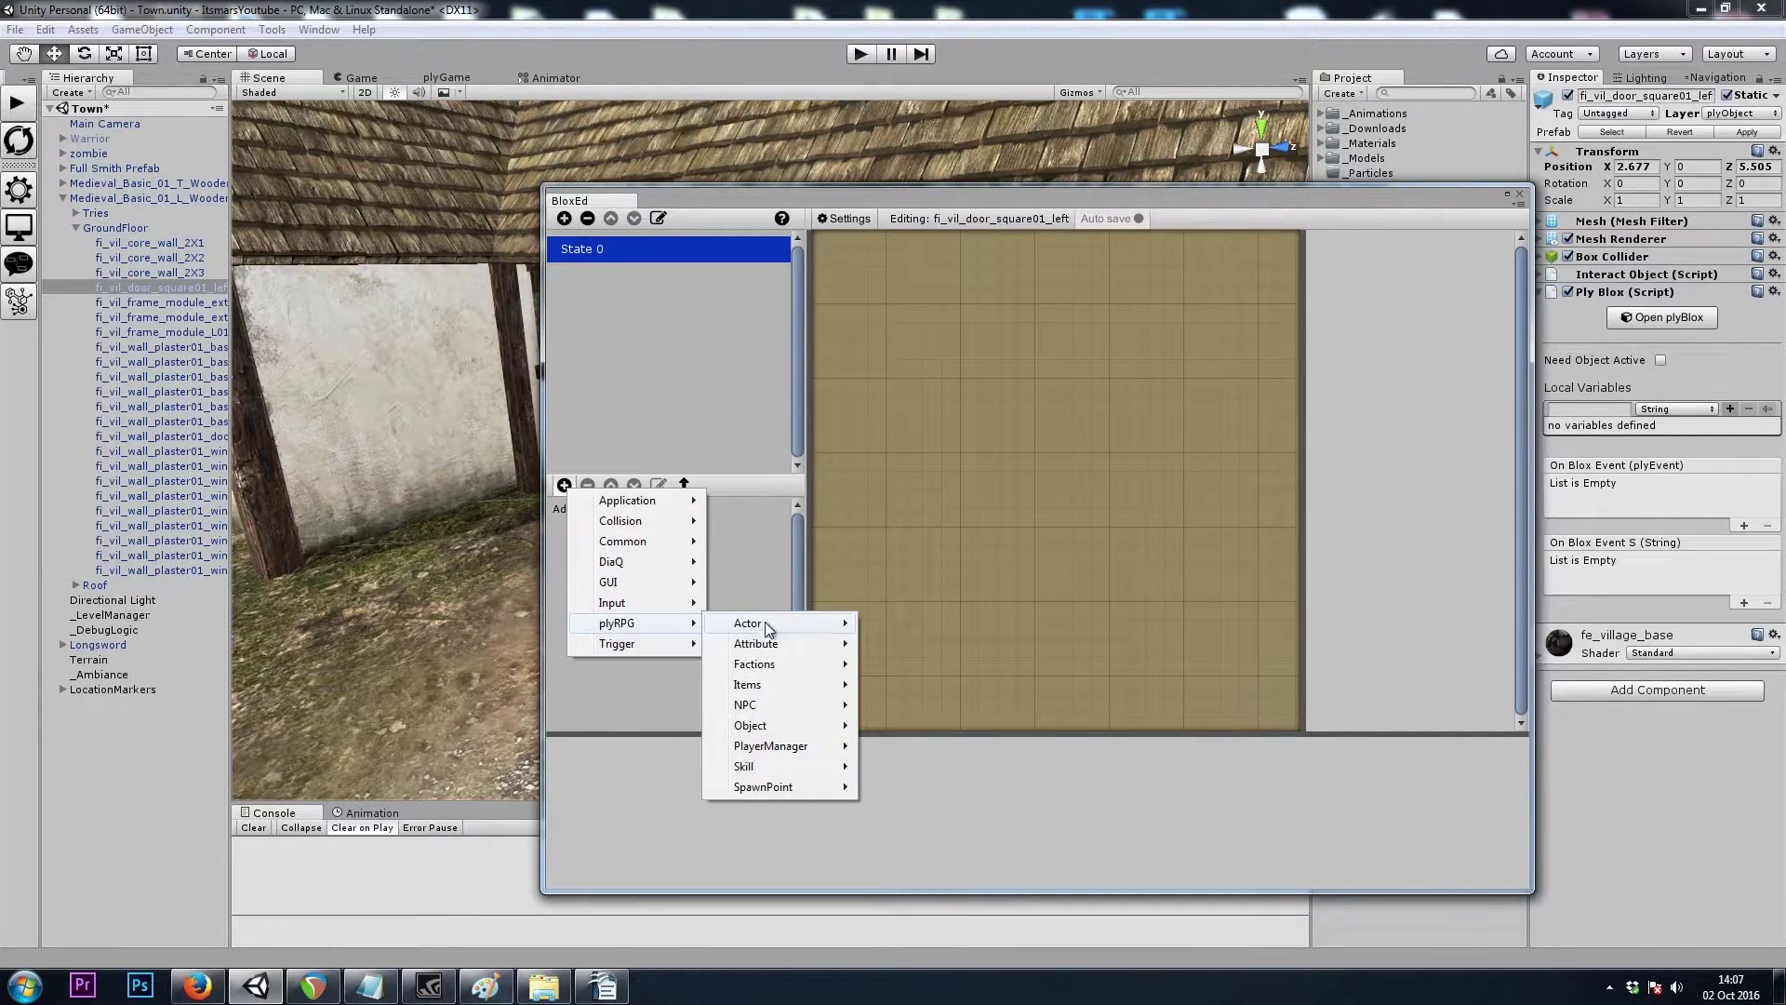
pyautogui.moveTo(786, 726)
pyautogui.click(979, 726)
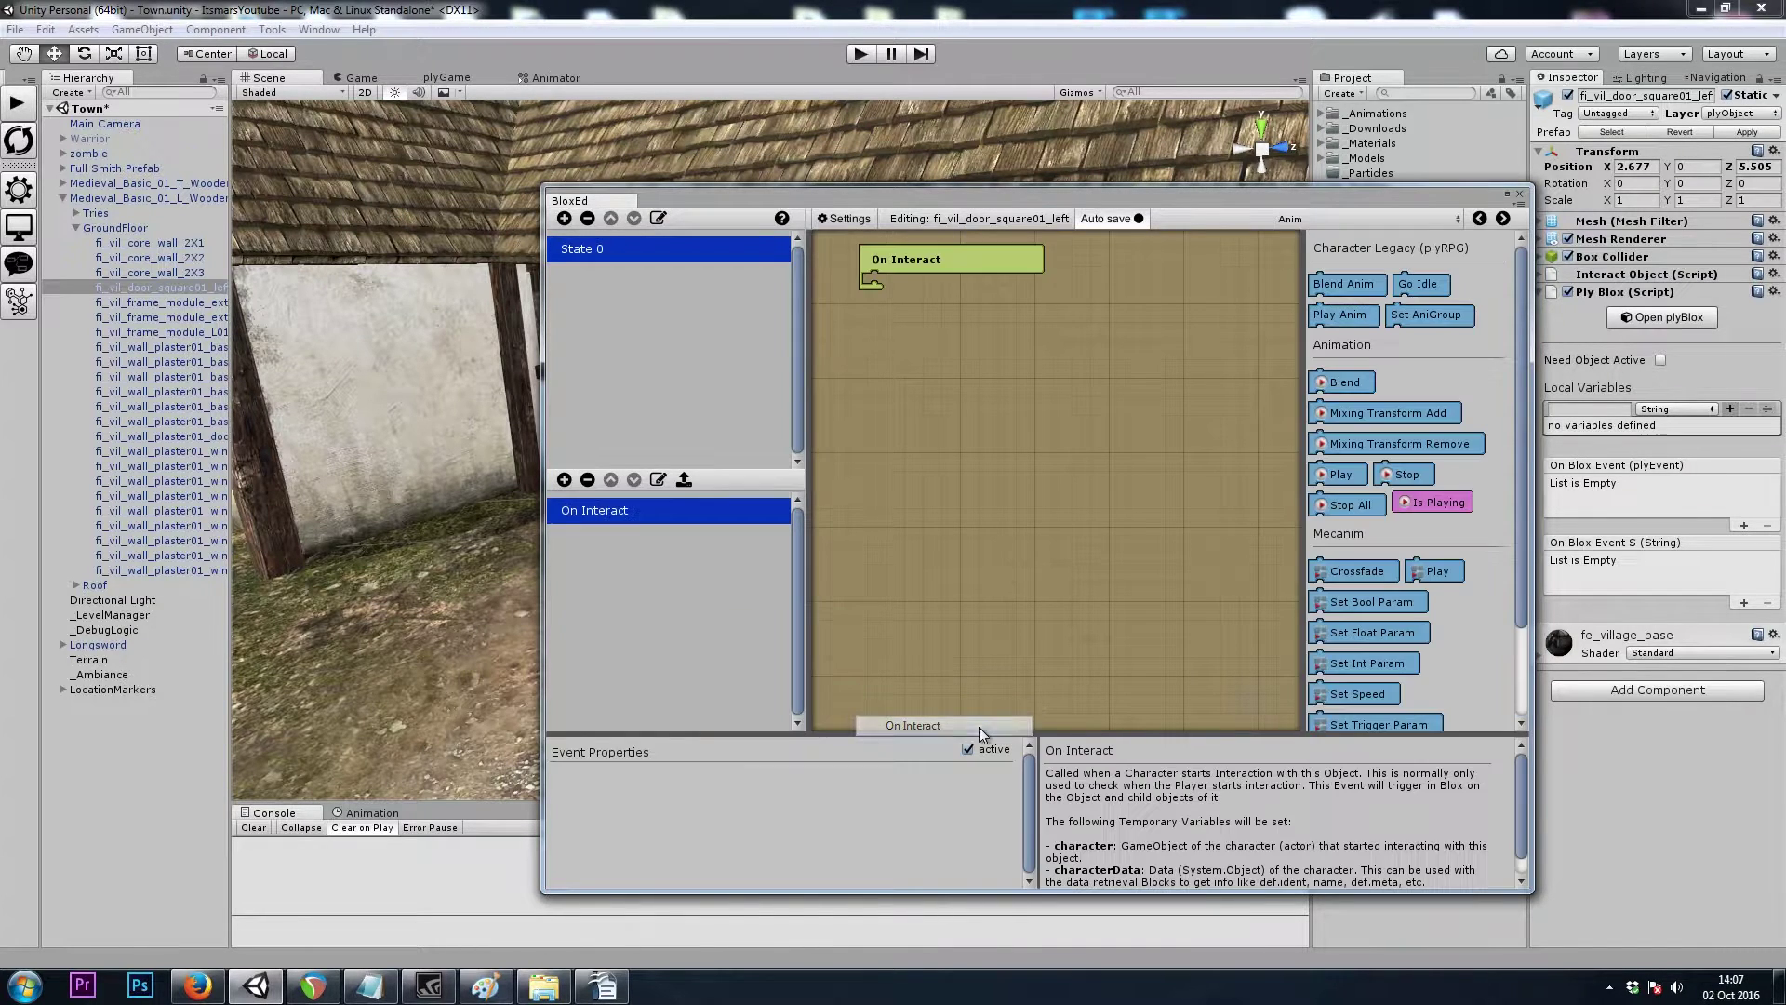
# Find the Flow blocks and add a Load Level block under the Town door's On Interact event
pyautogui.click(1335, 217)
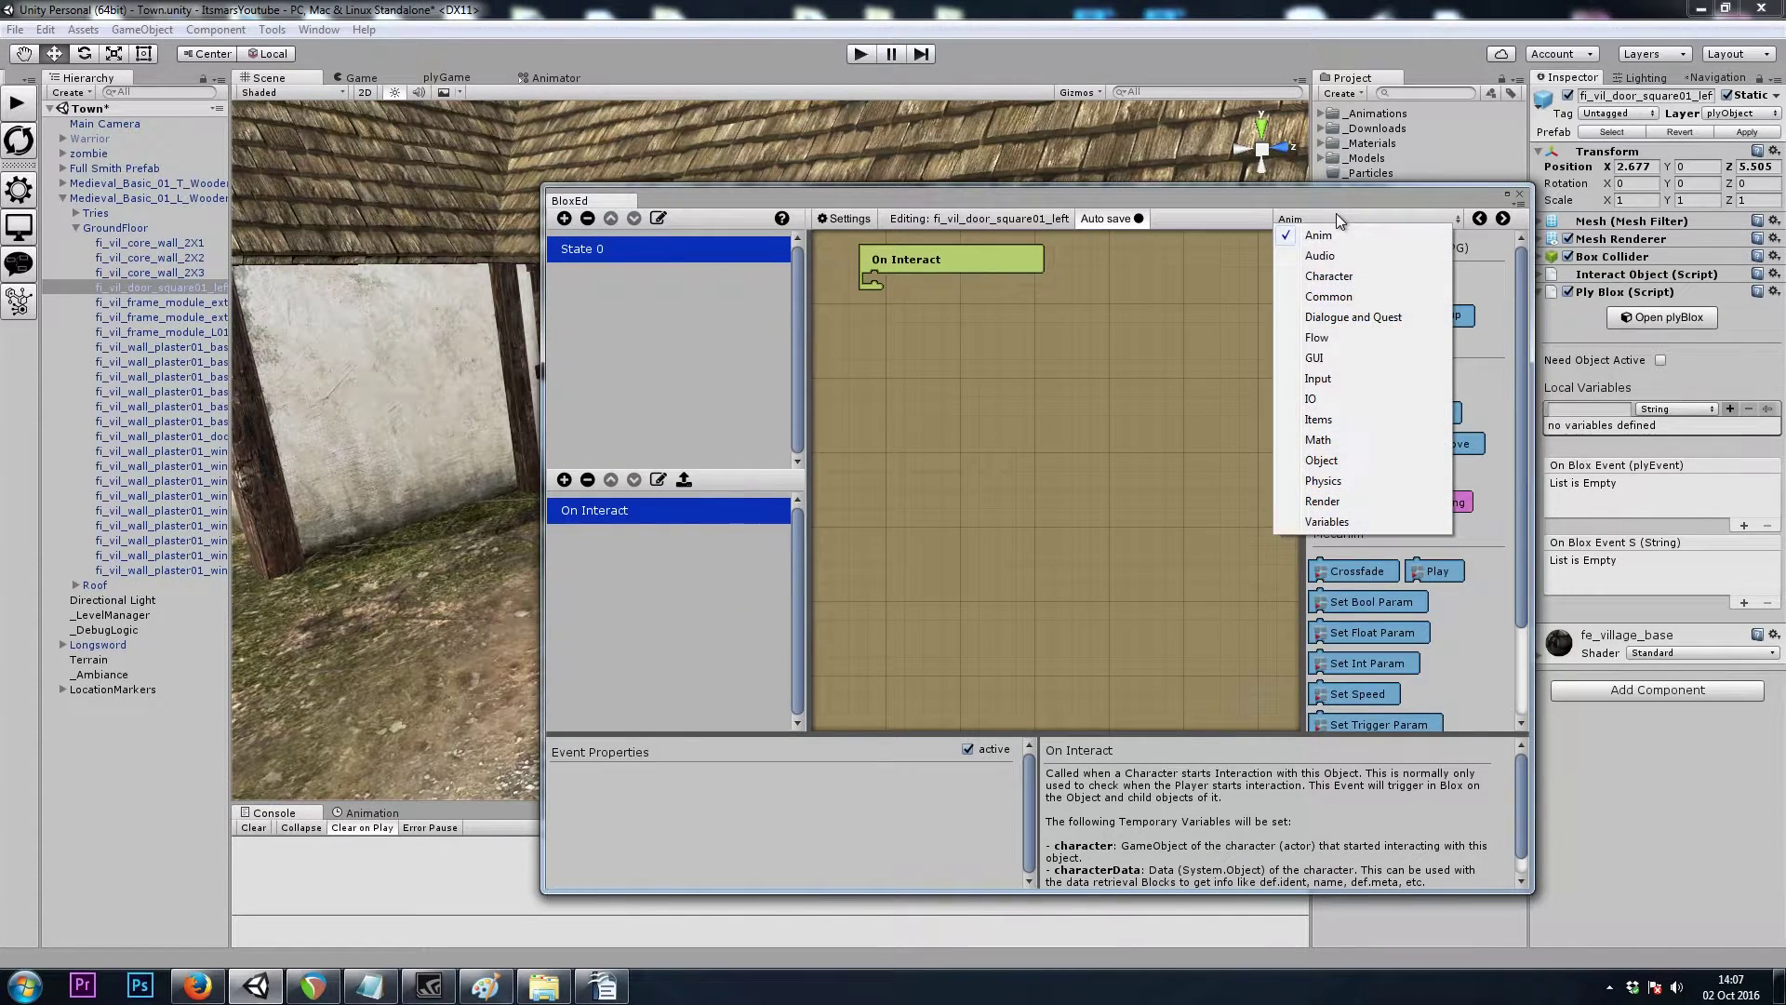
pyautogui.click(1334, 338)
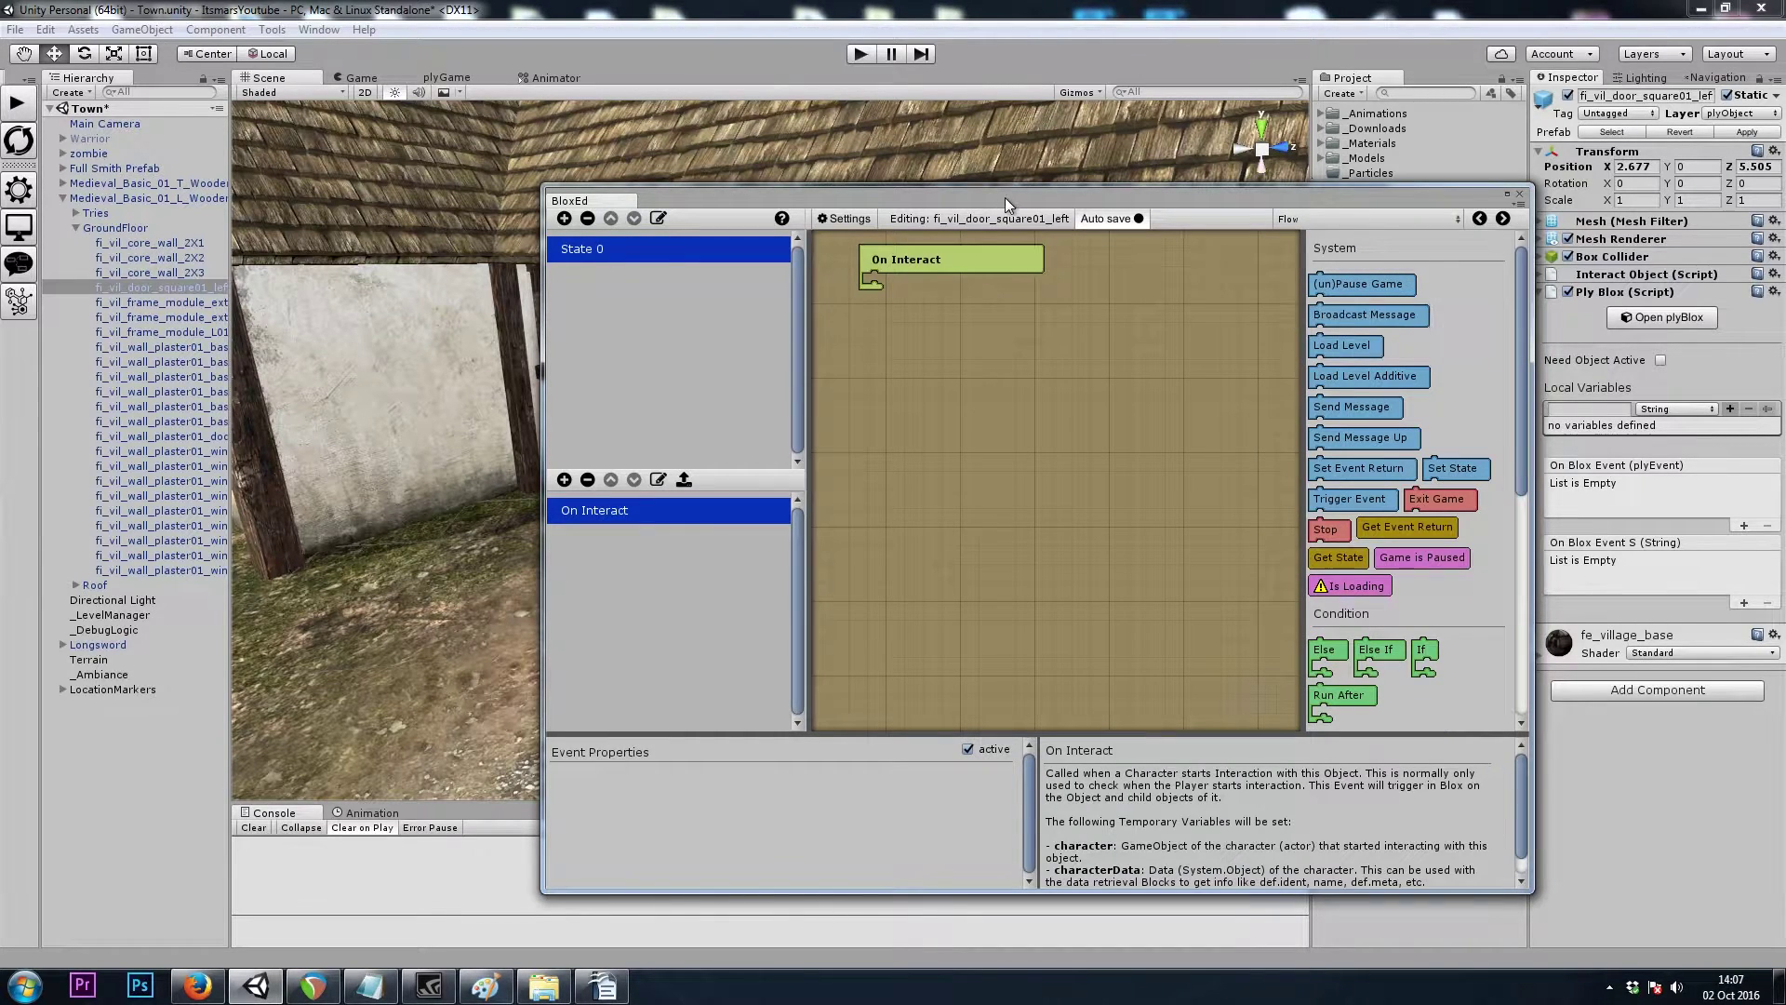
pyautogui.click(1332, 215)
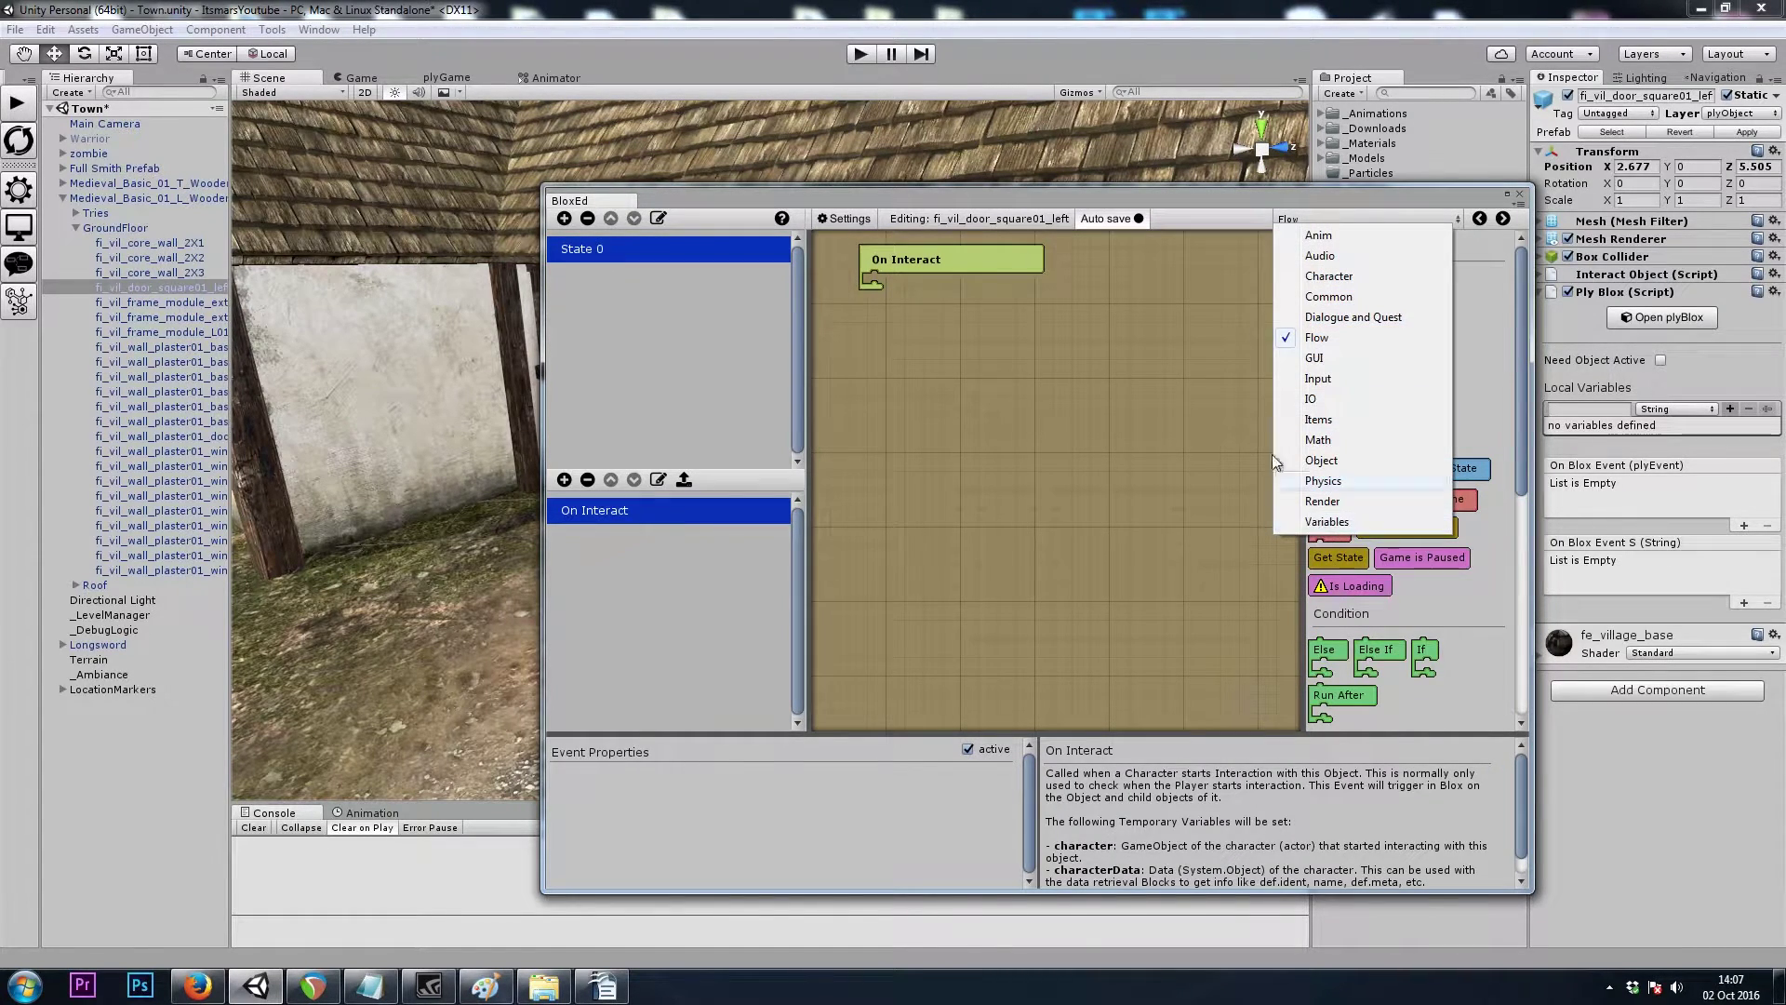
pyautogui.moveTo(1109, 205); pyautogui.dragTo(960, 612)
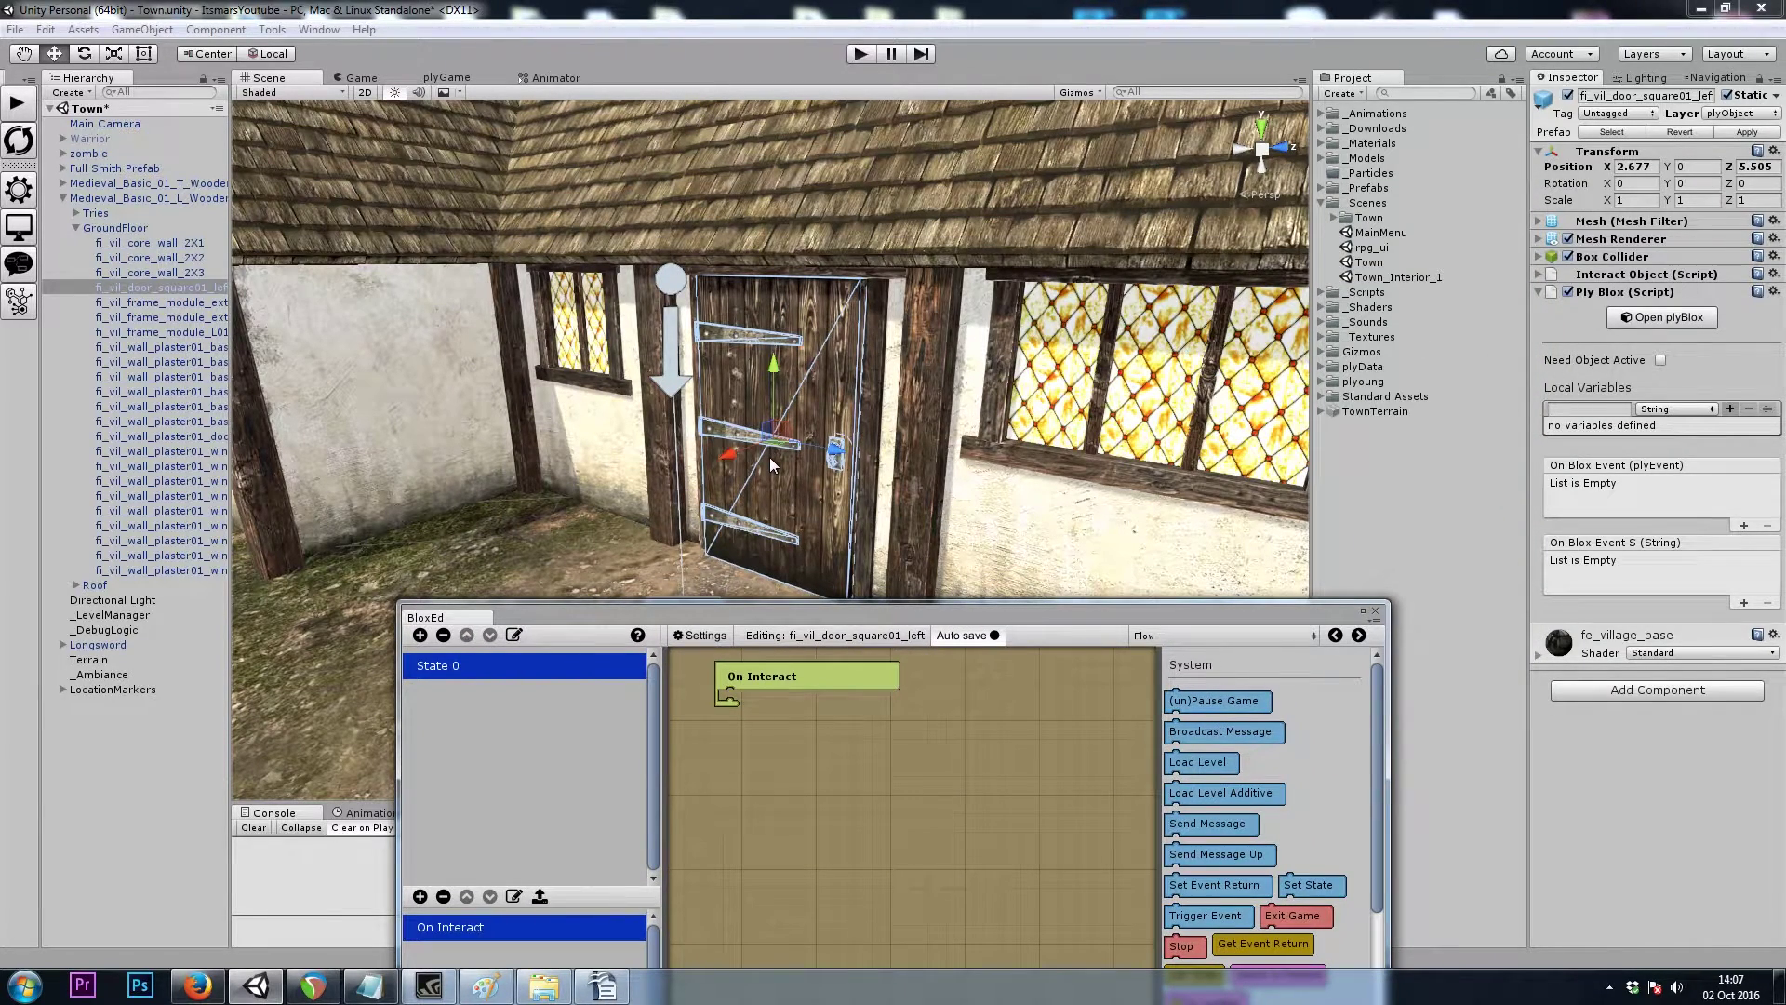
pyautogui.moveTo(801, 617); pyautogui.dragTo(820, 202)
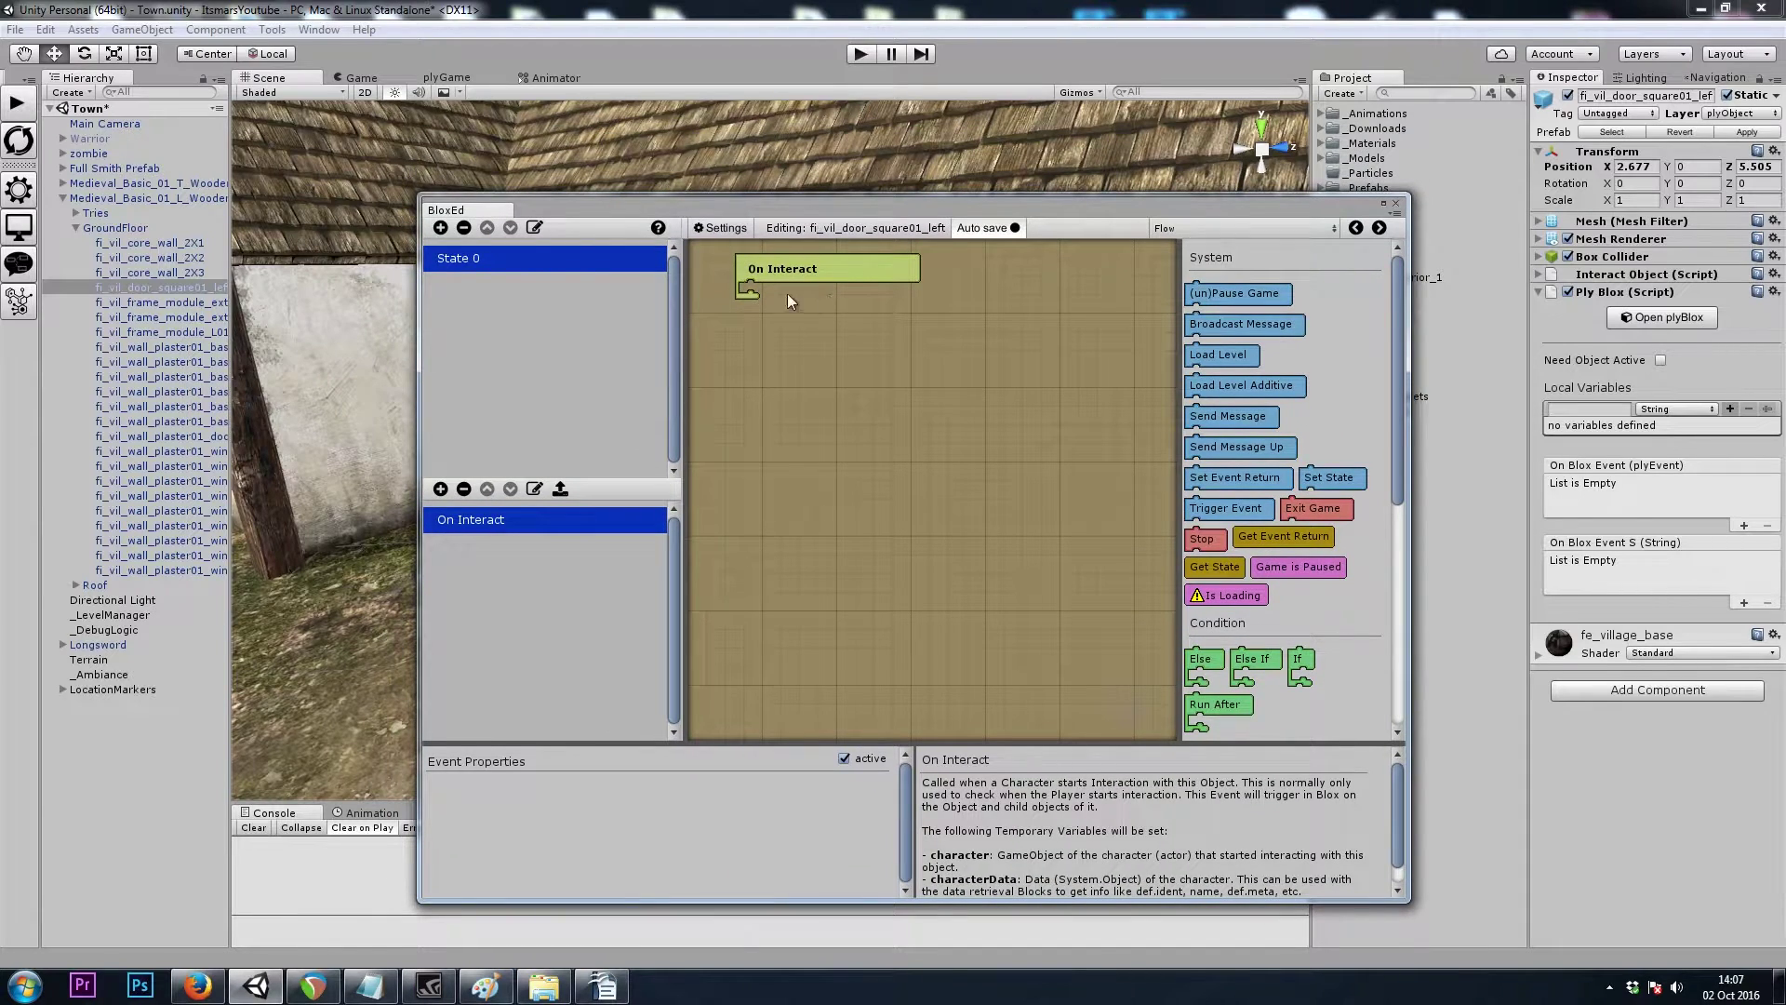
pyautogui.click(1196, 225)
pyautogui.click(1214, 289)
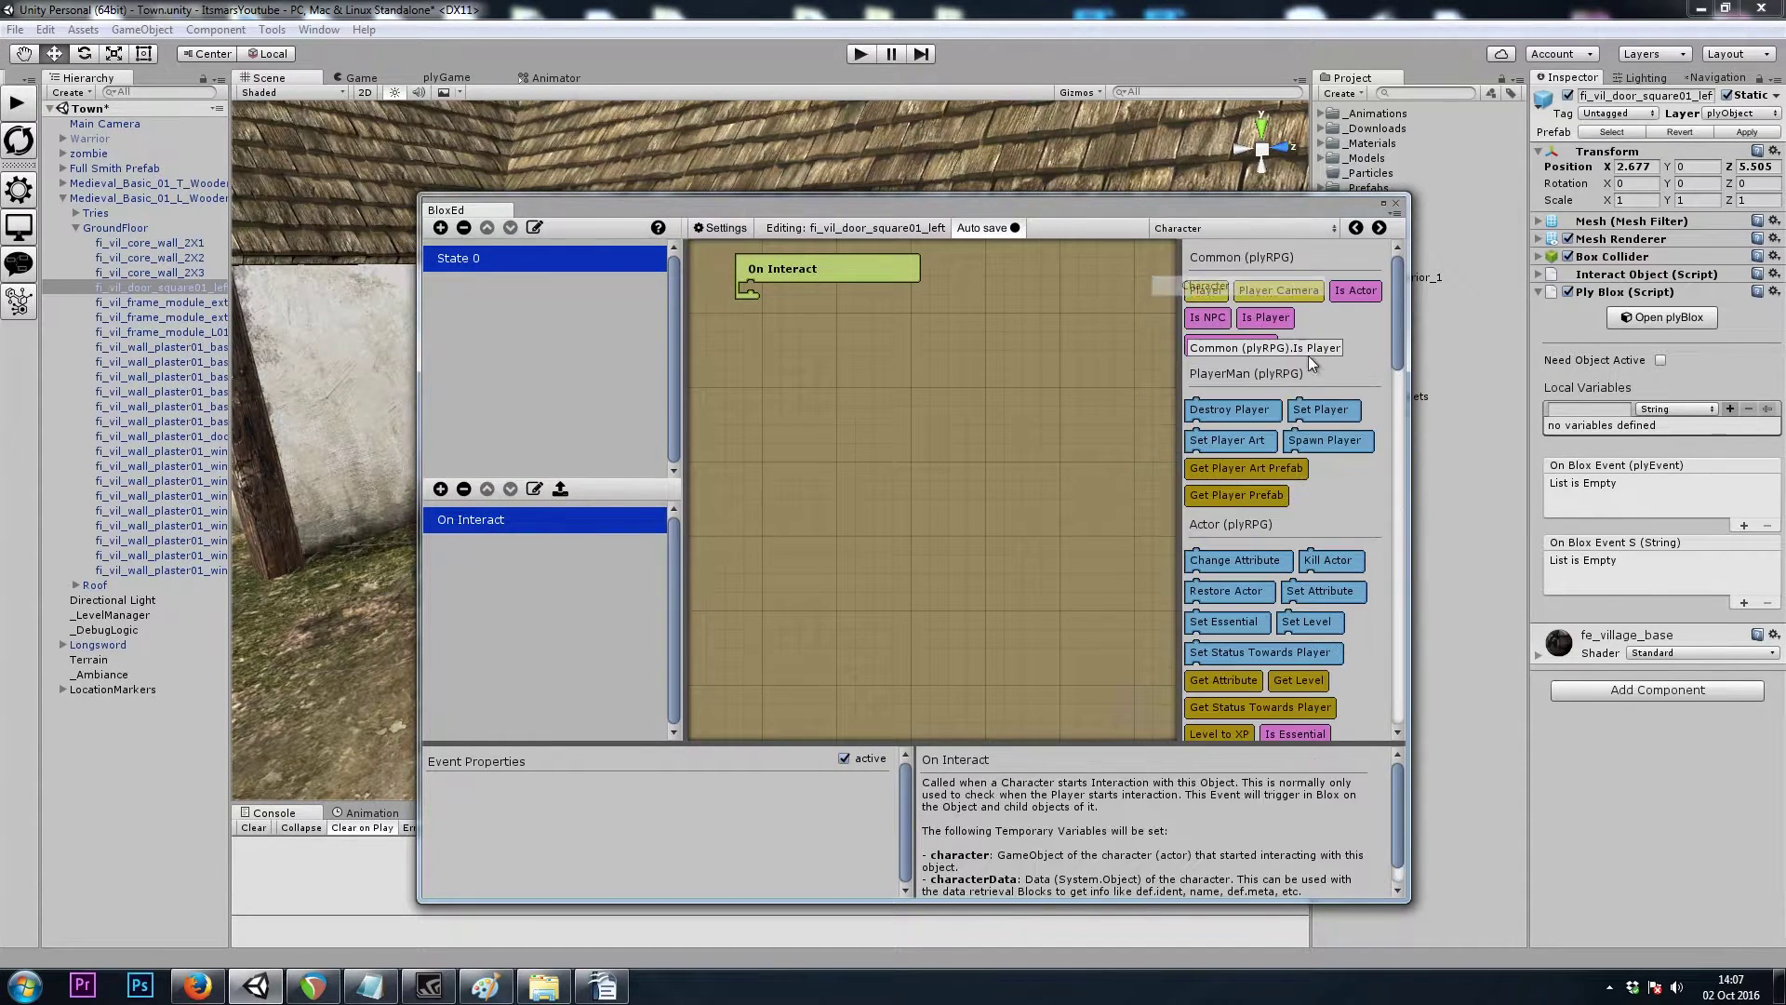
pyautogui.click(1276, 224)
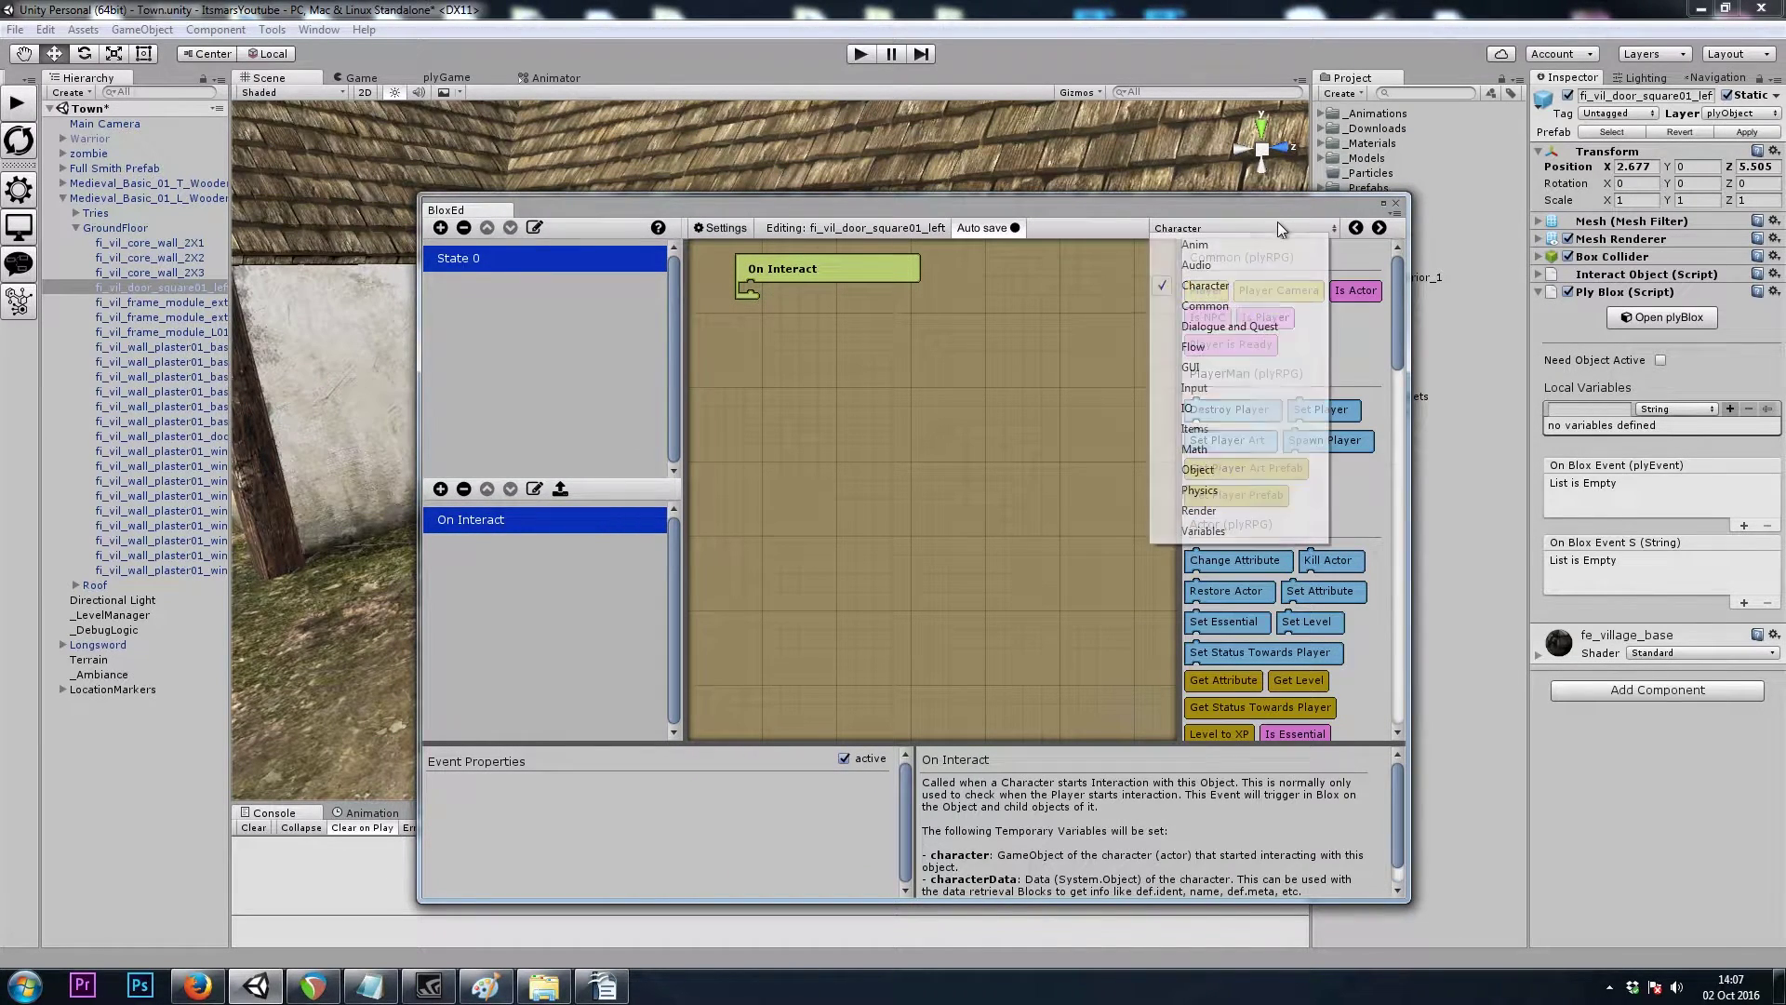
pyautogui.click(1200, 348)
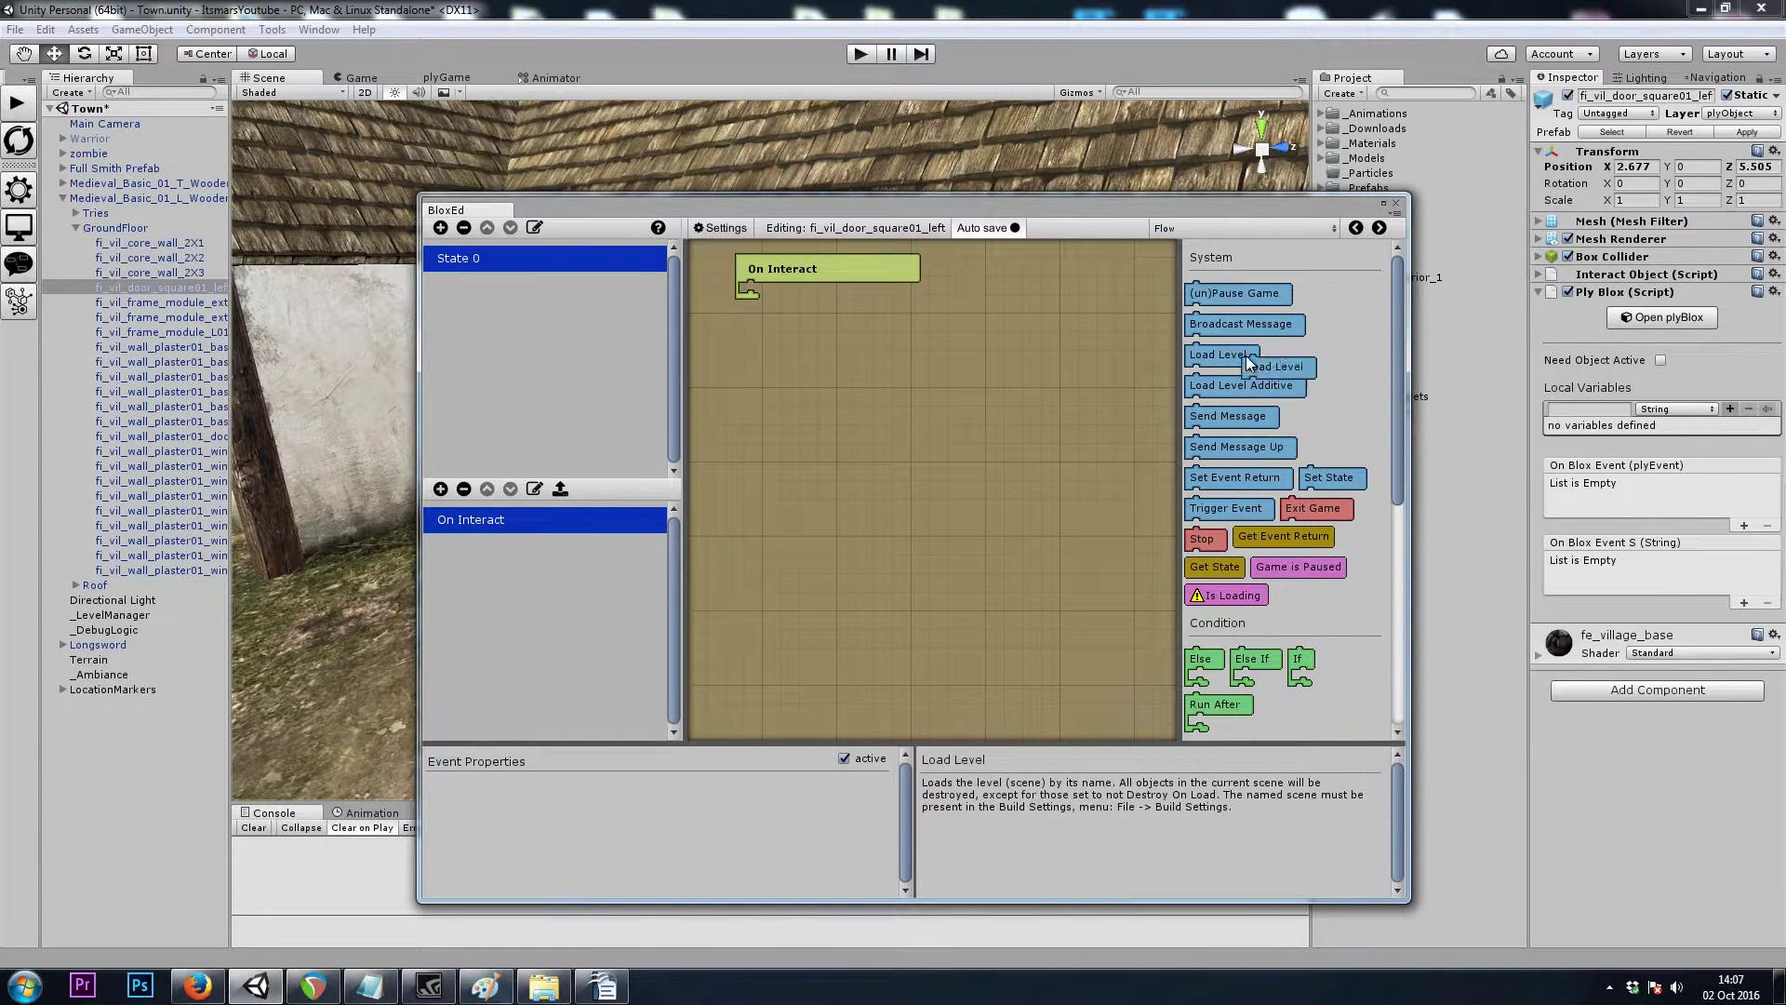
pyautogui.moveTo(1214, 354); pyautogui.dragTo(791, 289)
# Set the Load Level block to load Town_Interior_1, close the blox editor and save the Town scene
pyautogui.click(882, 782)
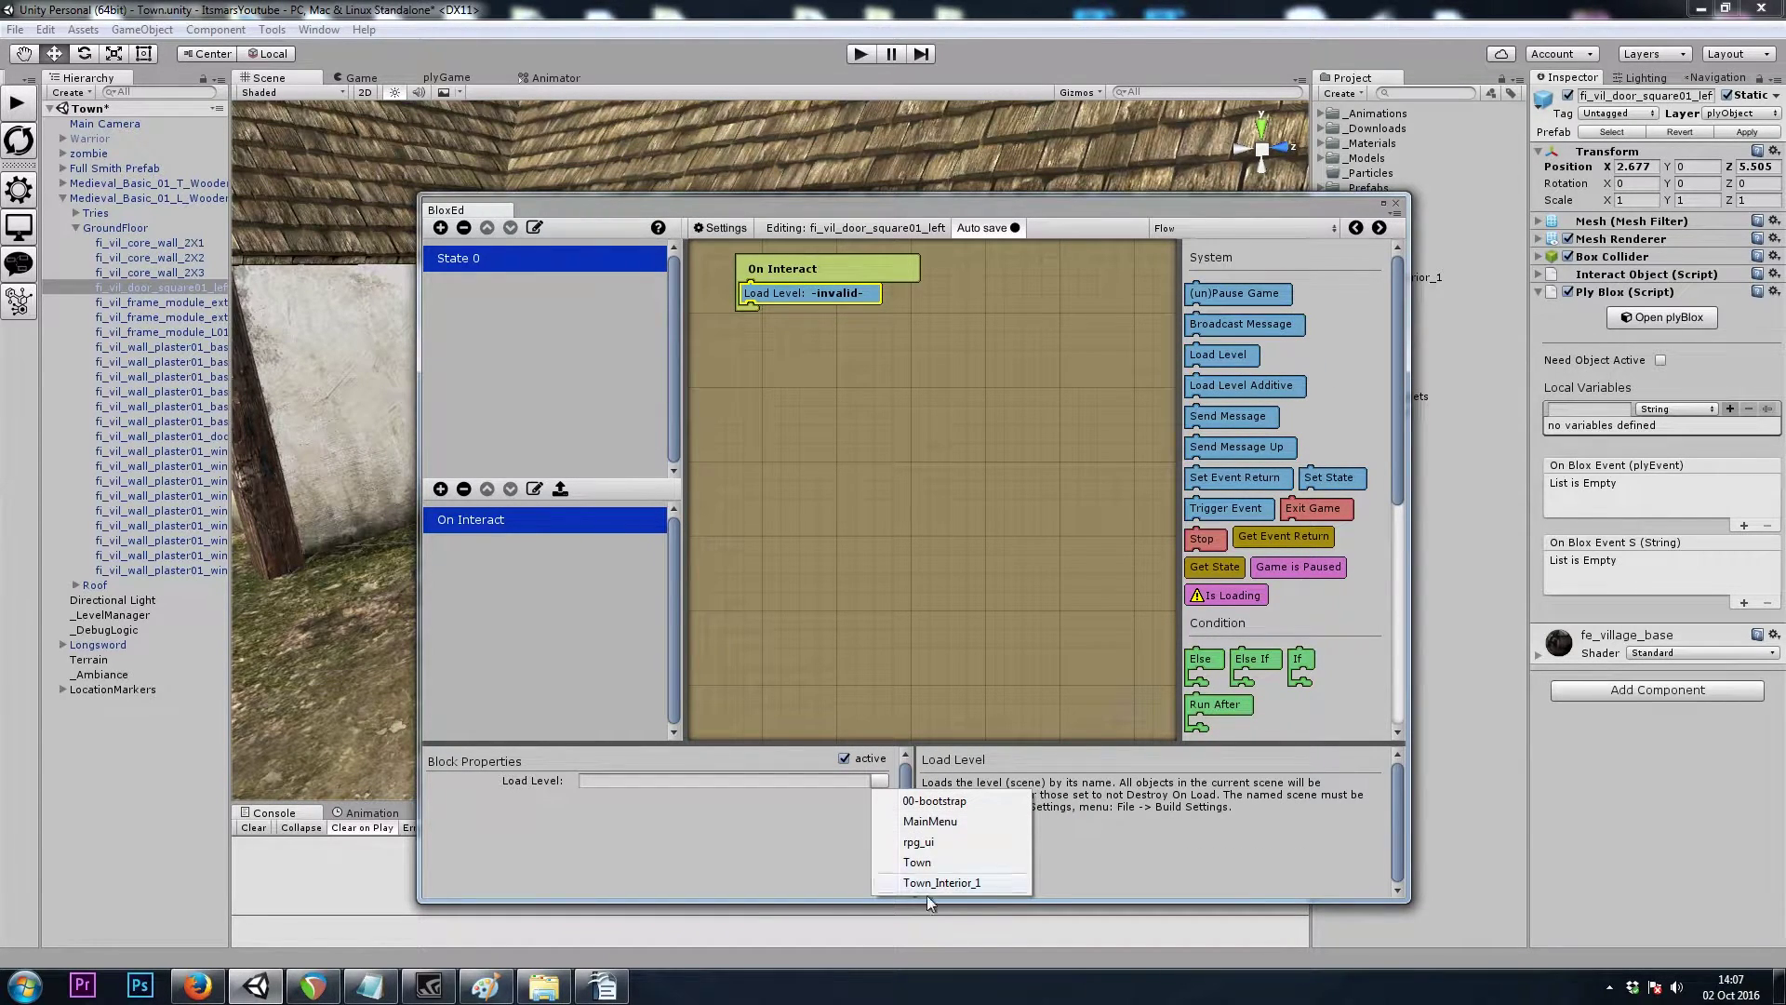
pyautogui.click(944, 883)
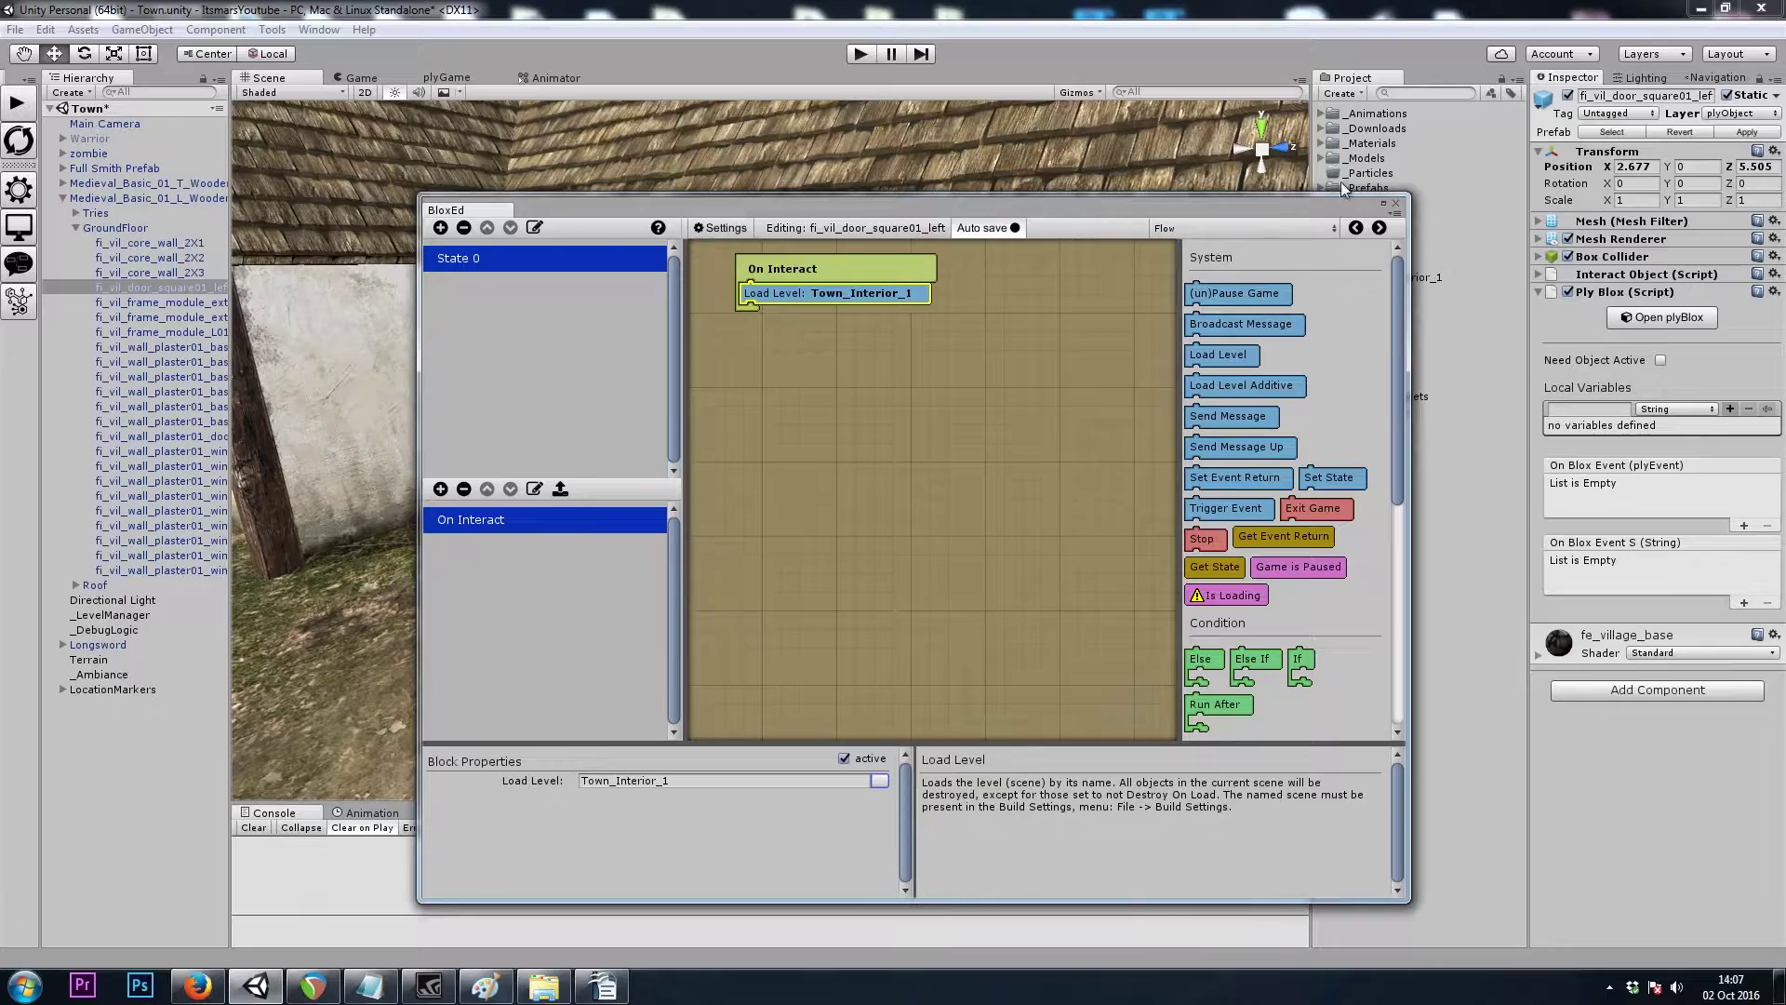
pyautogui.click(1396, 203)
pyautogui.hotkey('ctrl', 's')
# Select the OutsideHouse marker and examine its placement in front of the Town house door
pyautogui.press('s')
pyautogui.moveTo(787, 372)
pyautogui.mouseDown(button='right')
pyautogui.moveTo(638, 387)
pyautogui.moveTo(681, 468)
pyautogui.moveTo(572, 567)
pyautogui.moveTo(644, 543)
pyautogui.moveTo(640, 527)
pyautogui.mouseUp(button='right')
pyautogui.press('w')
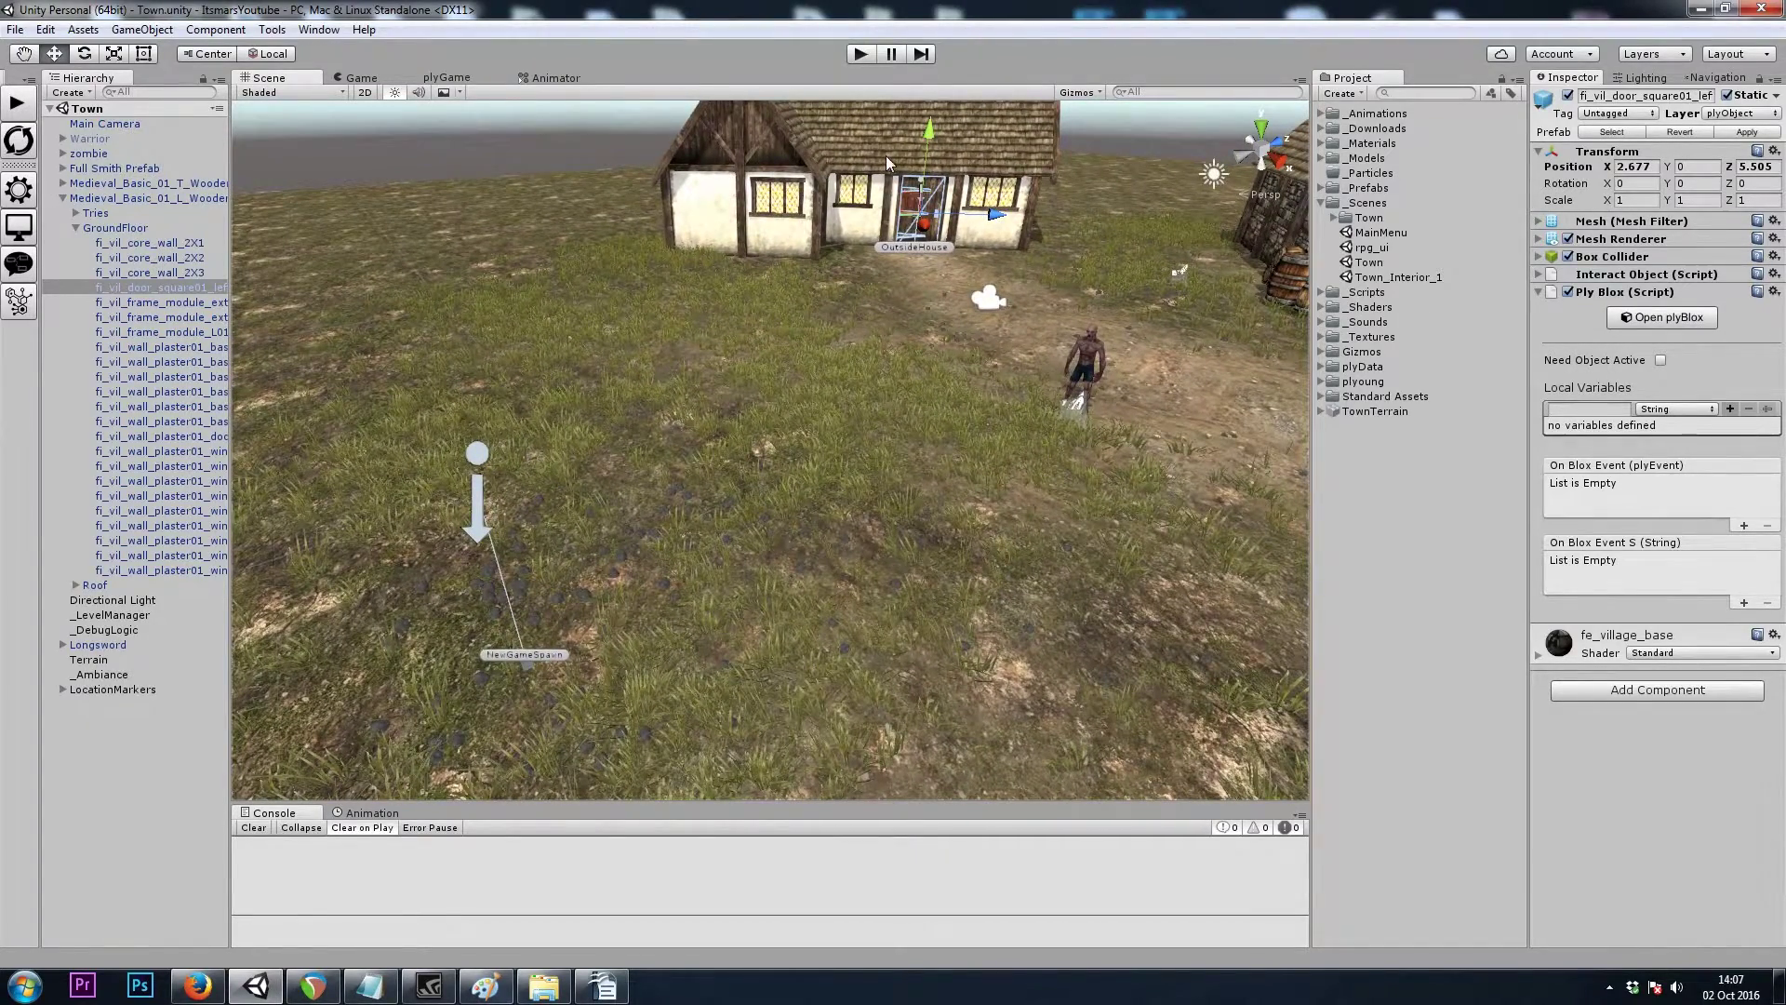
pyautogui.click(910, 248)
pyautogui.press('w')
pyautogui.moveTo(861, 358)
pyautogui.mouseDown(button='right')
pyautogui.moveTo(826, 272)
pyautogui.moveTo(1016, 349)
pyautogui.mouseUp(button='right')
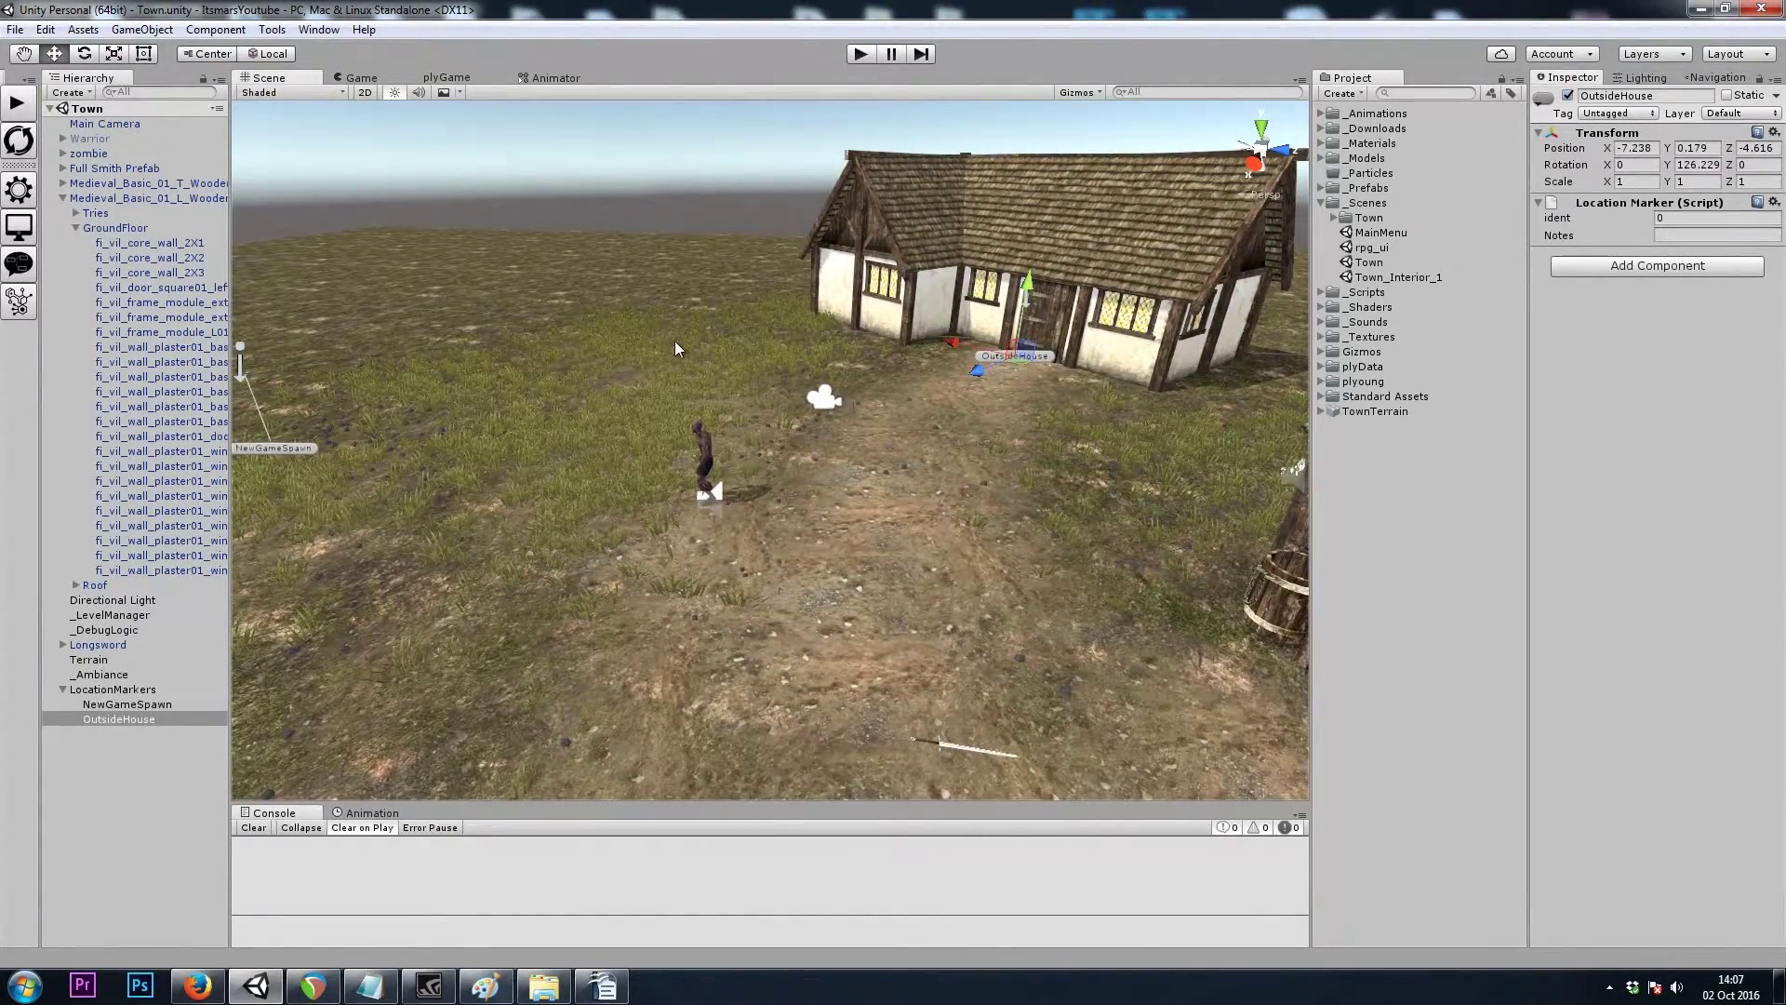
# Test-run the game from the main menu into the Town scene, stop it and return to editing Town
pyautogui.click(20, 108)
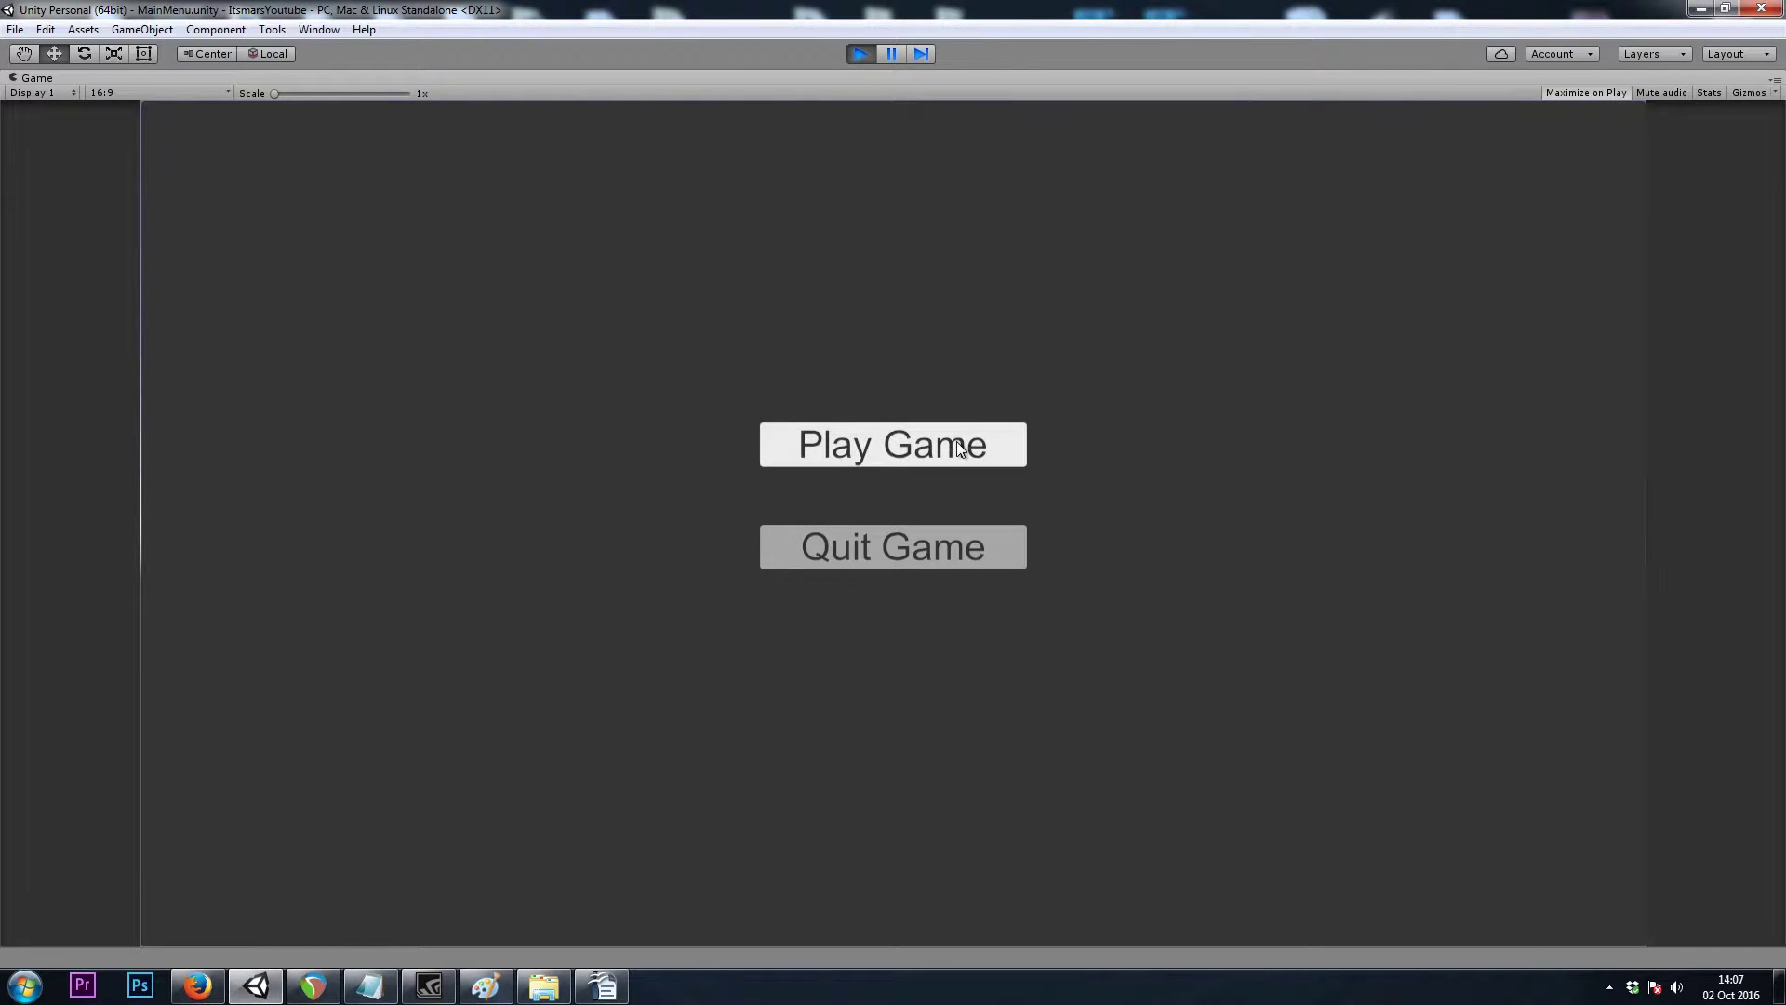
pyautogui.click(958, 443)
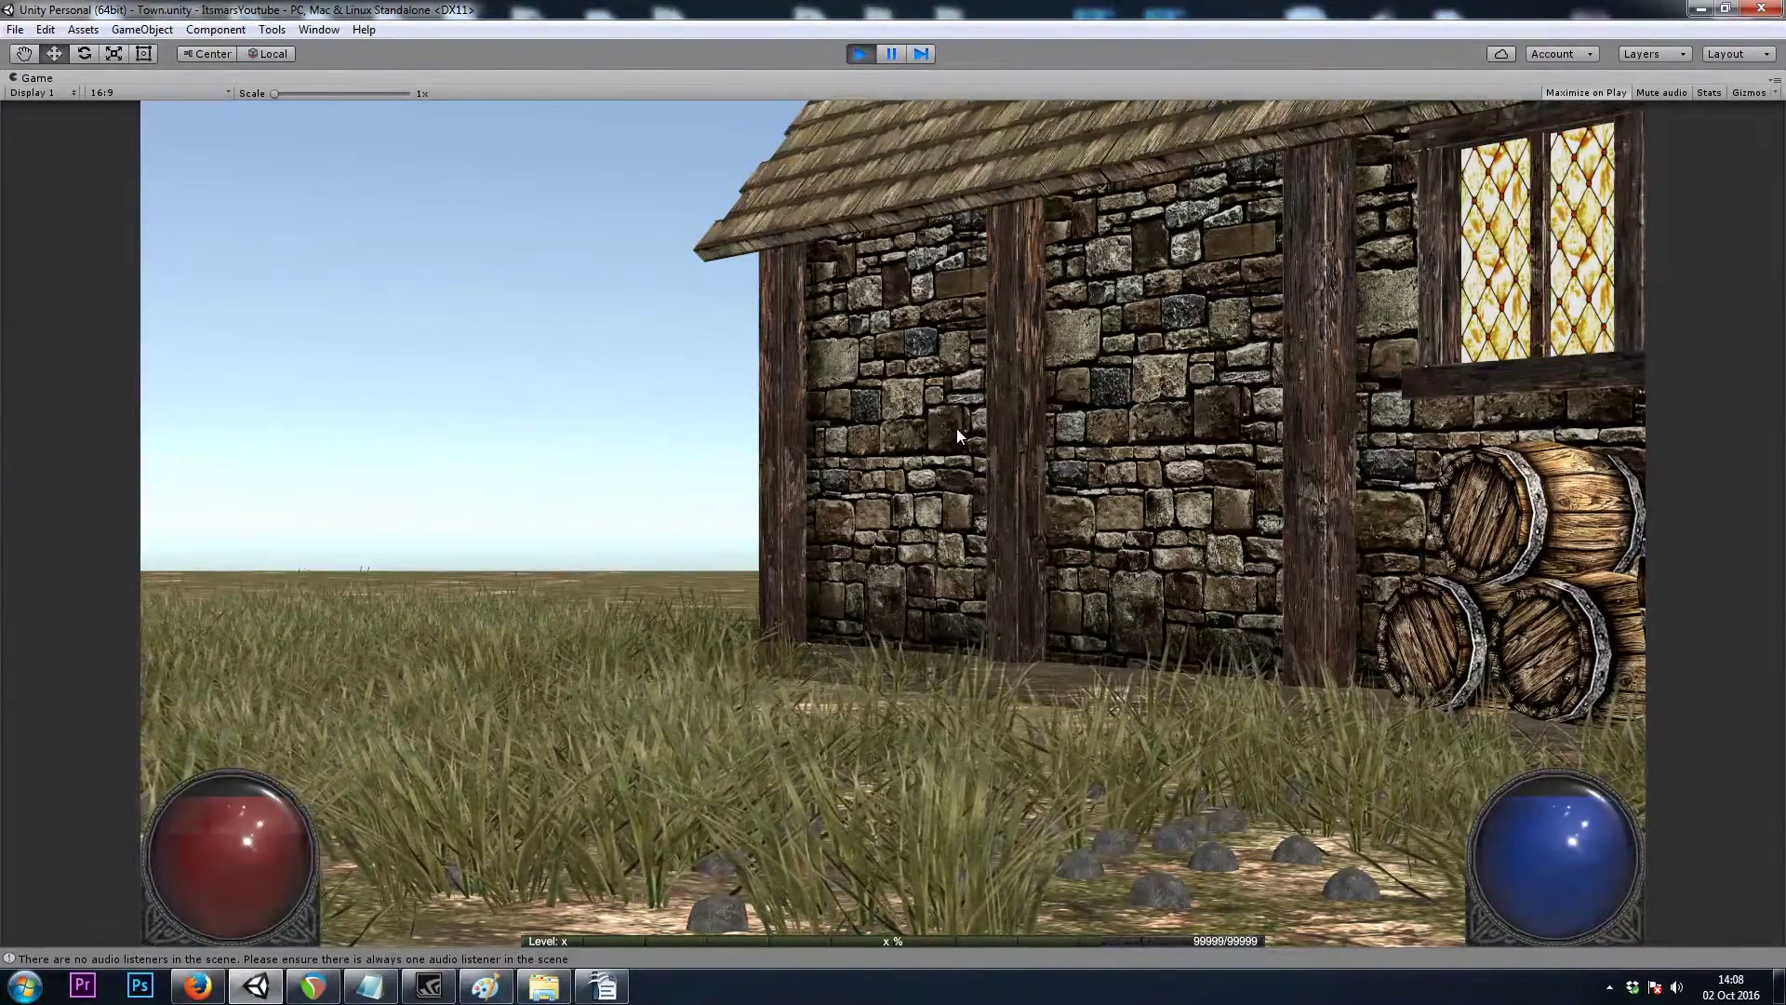
pyautogui.click(863, 52)
pyautogui.click(28, 143)
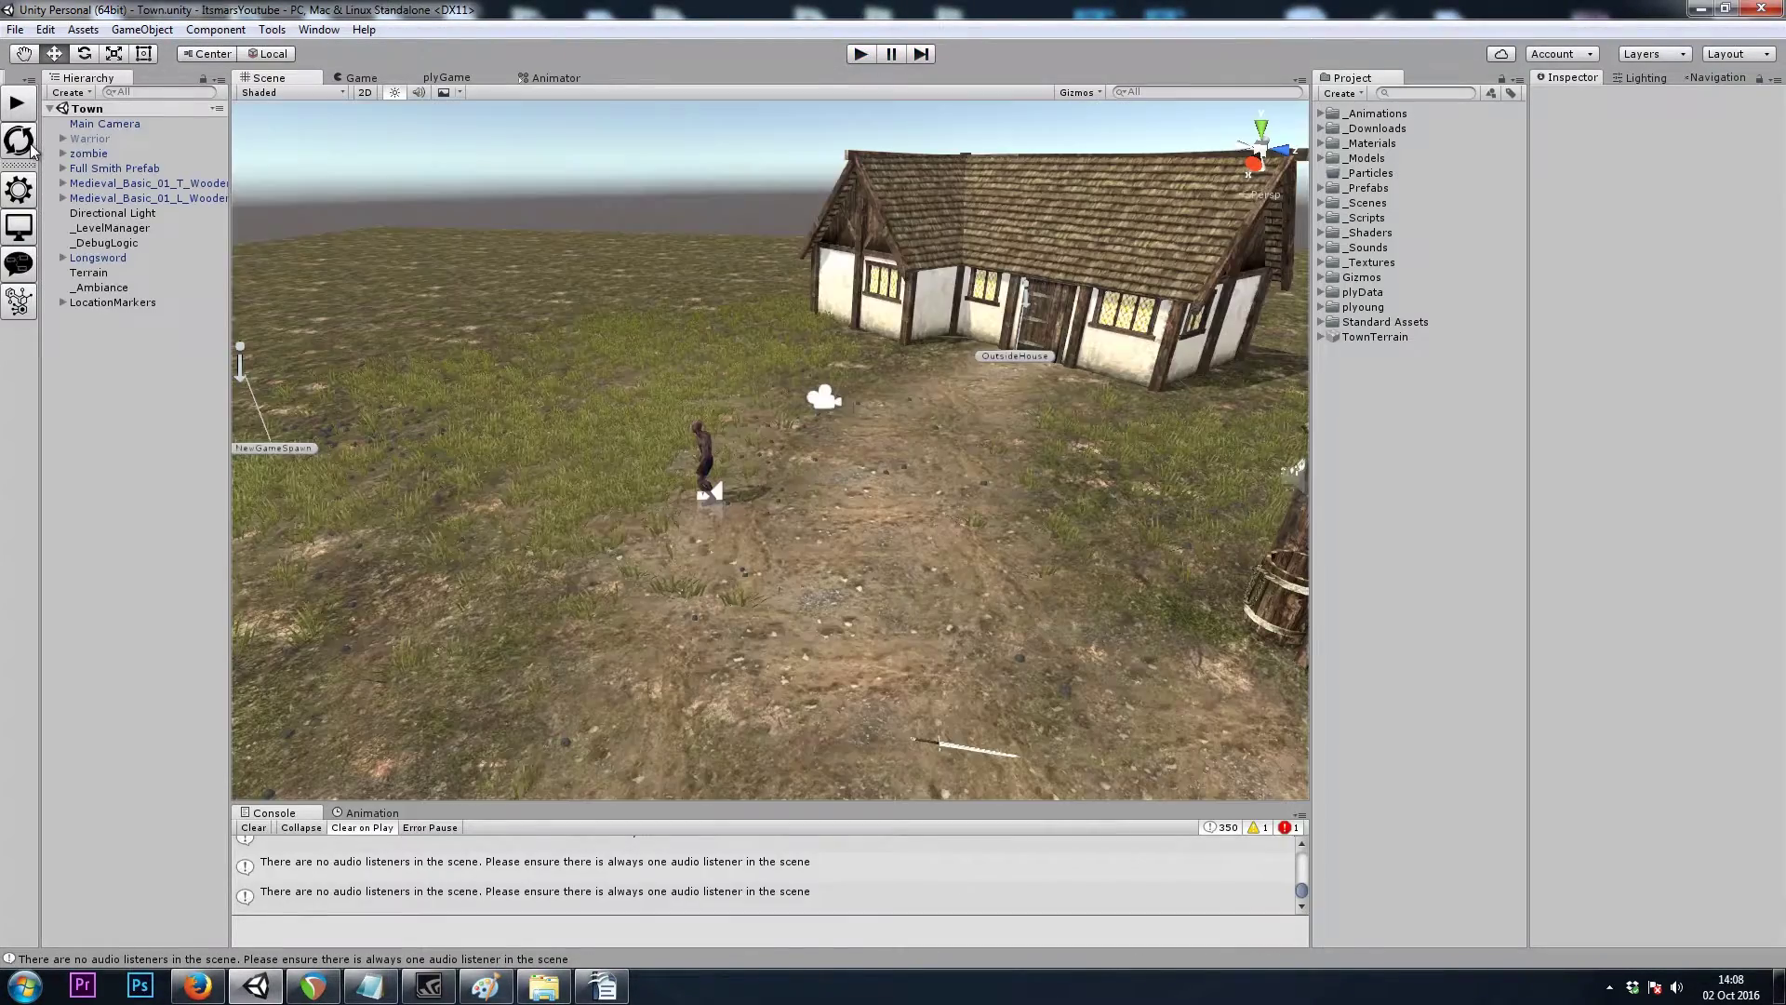
# Look over the Town scene and inspect the inactive Warrior object's components
pyautogui.moveTo(714, 503); pyautogui.dragTo(782, 449, button='right')
pyautogui.keyDown('alt'); pyautogui.moveTo(781, 449); pyautogui.dragTo(779, 495); pyautogui.keyUp('alt')
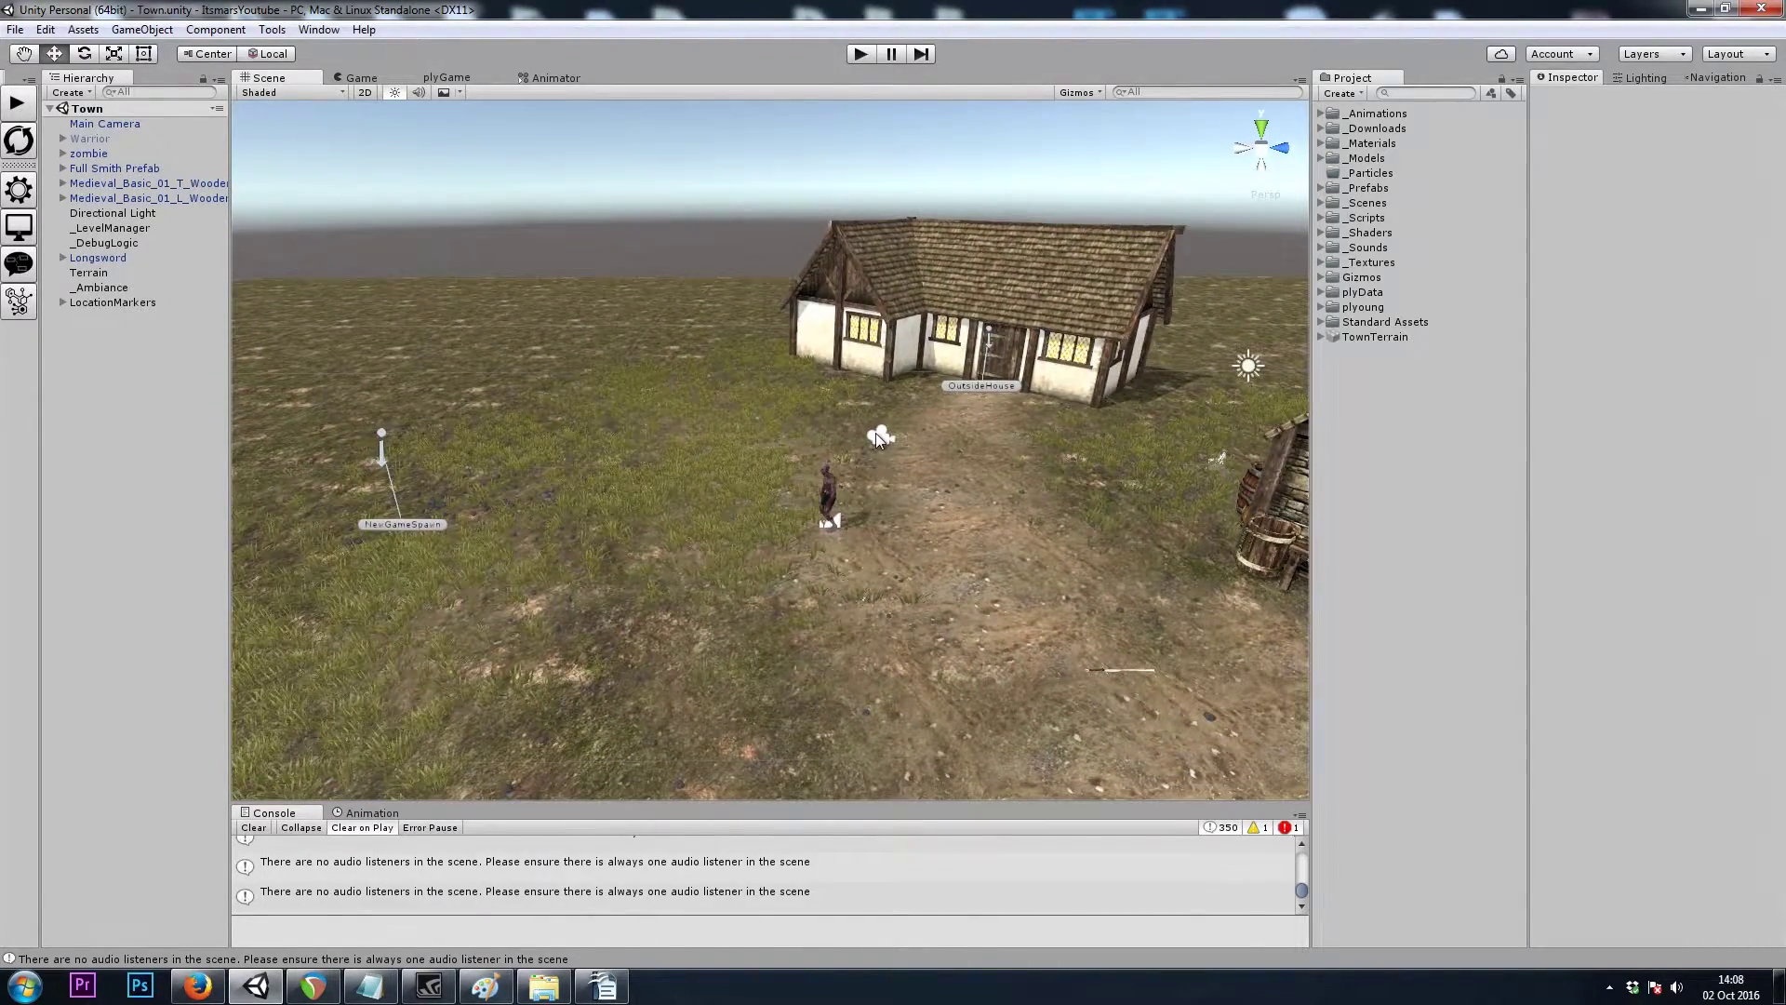
pyautogui.press('w')
pyautogui.moveTo(806, 436)
pyautogui.mouseDown(button='right')
pyautogui.moveTo(806, 407)
pyautogui.moveTo(800, 446)
pyautogui.mouseUp(button='right')
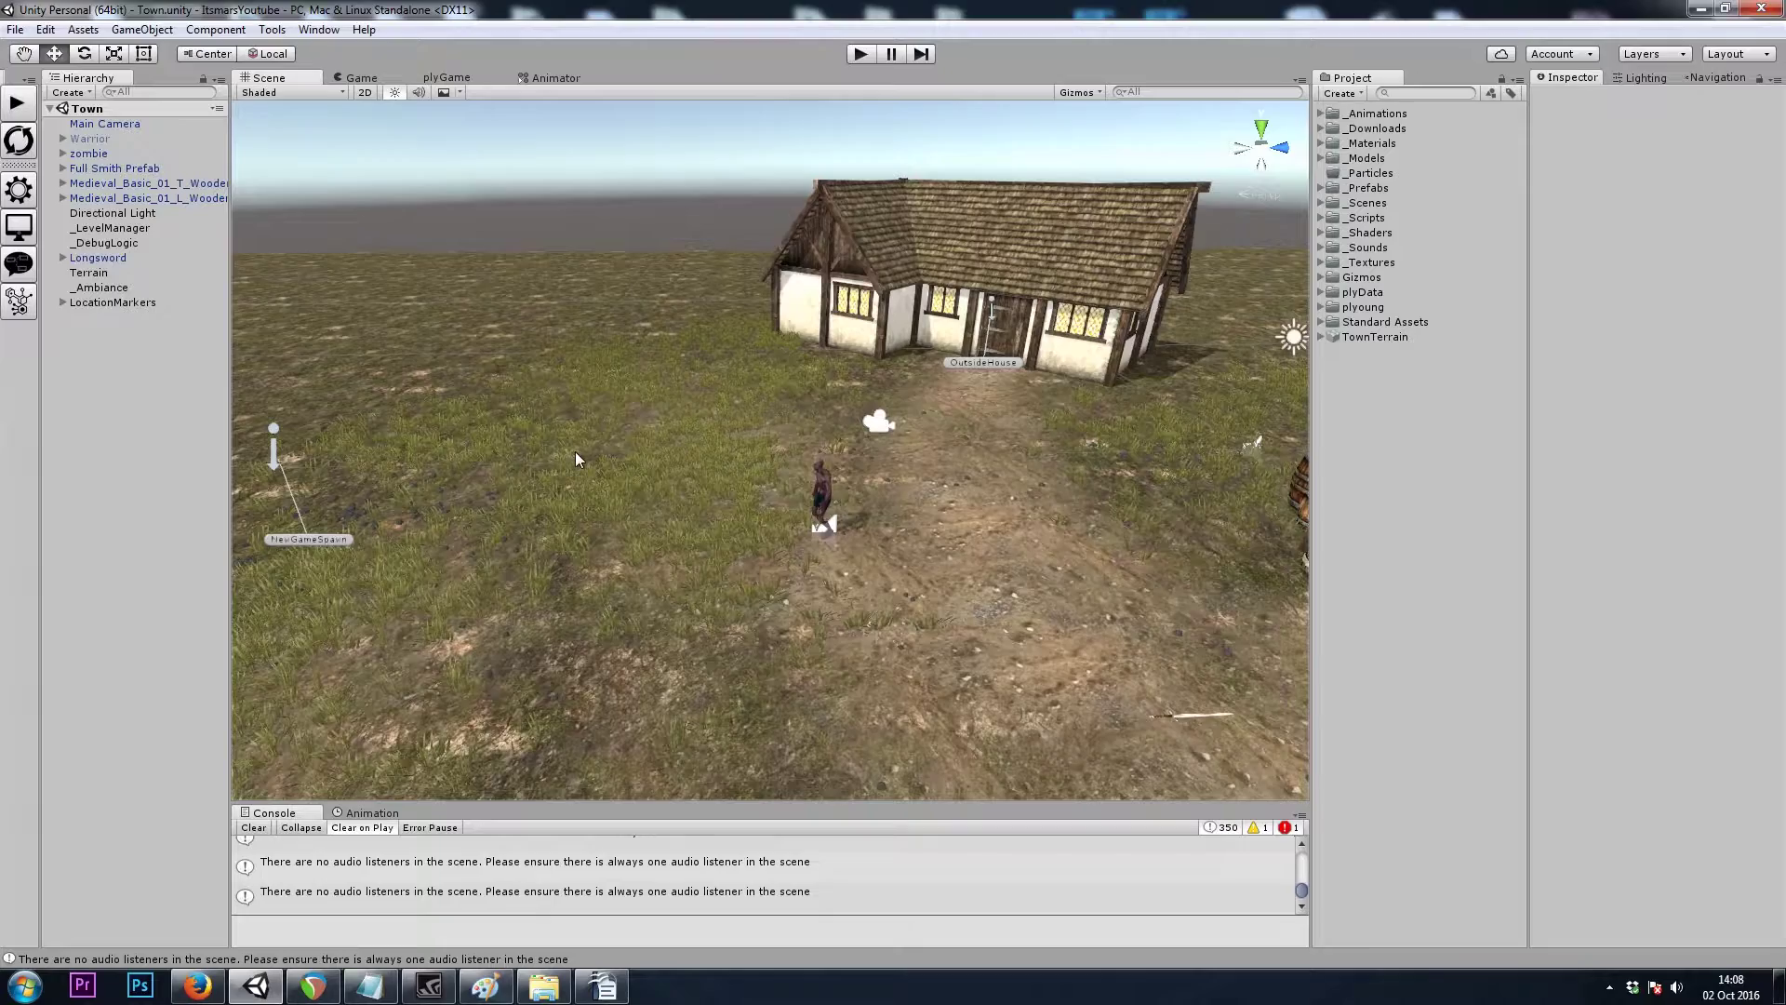
pyautogui.moveTo(575, 456); pyautogui.dragTo(968, 493, button='right')
pyautogui.click(90, 138)
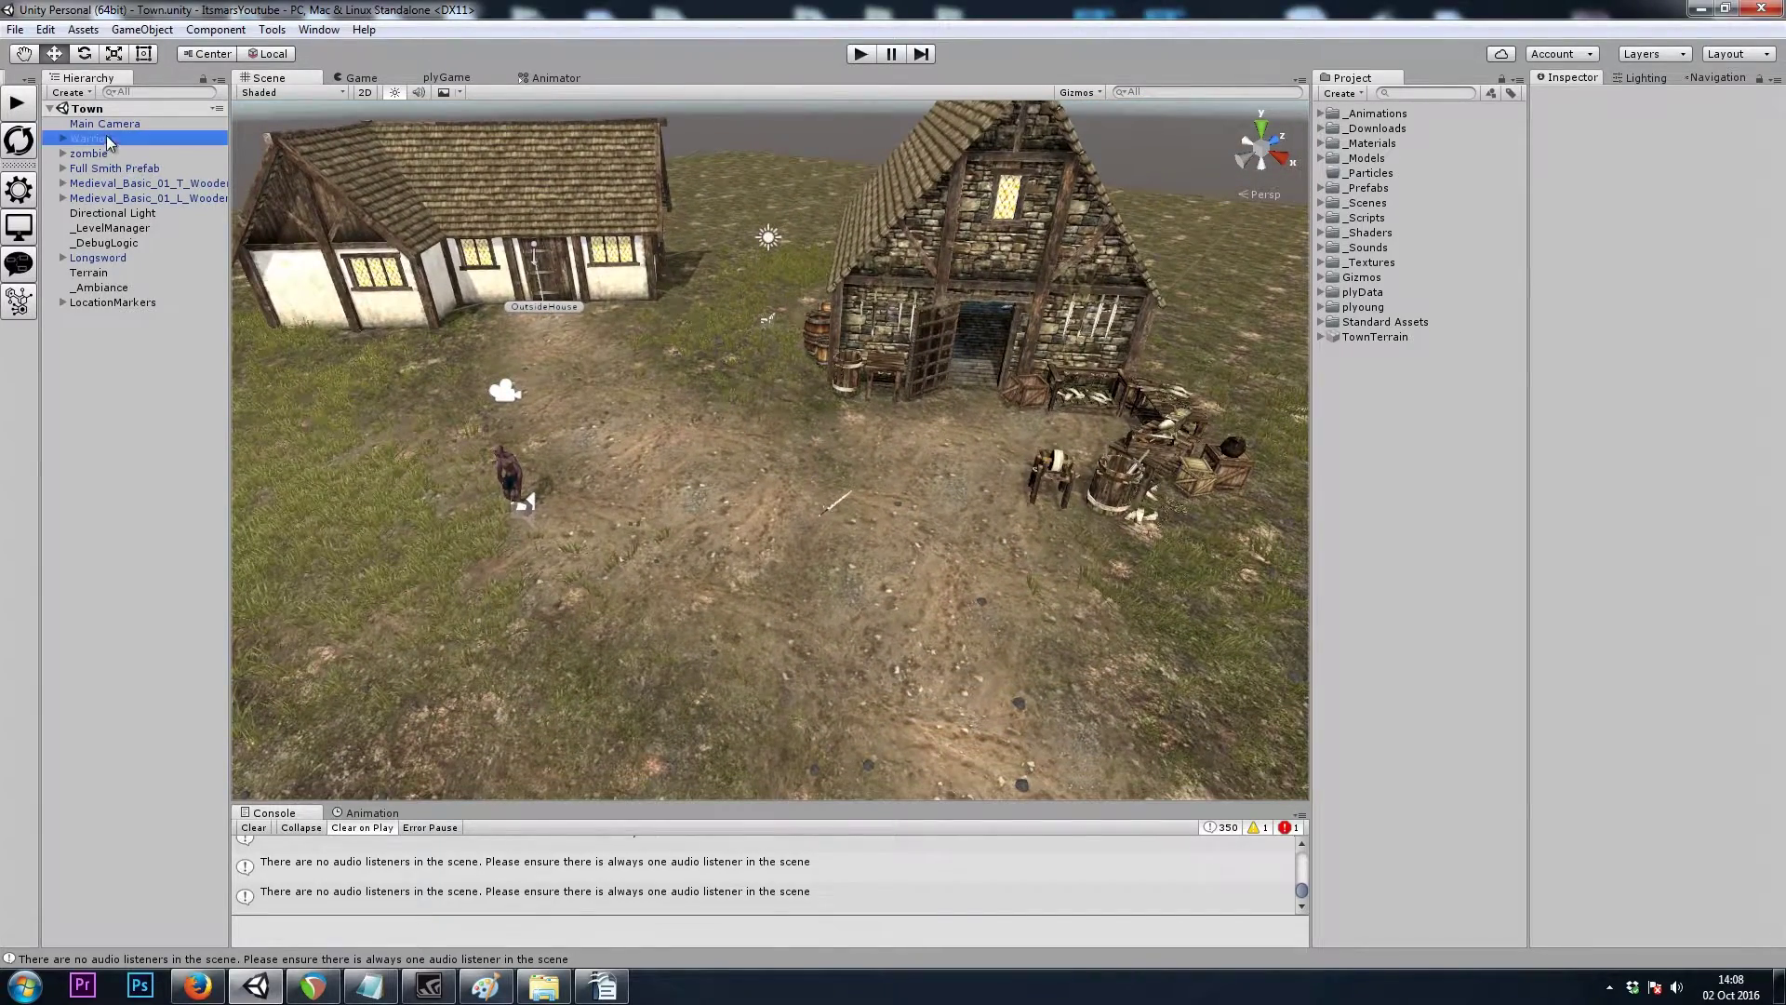
pyautogui.moveTo(961, 430); pyautogui.dragTo(746, 497, button='right')
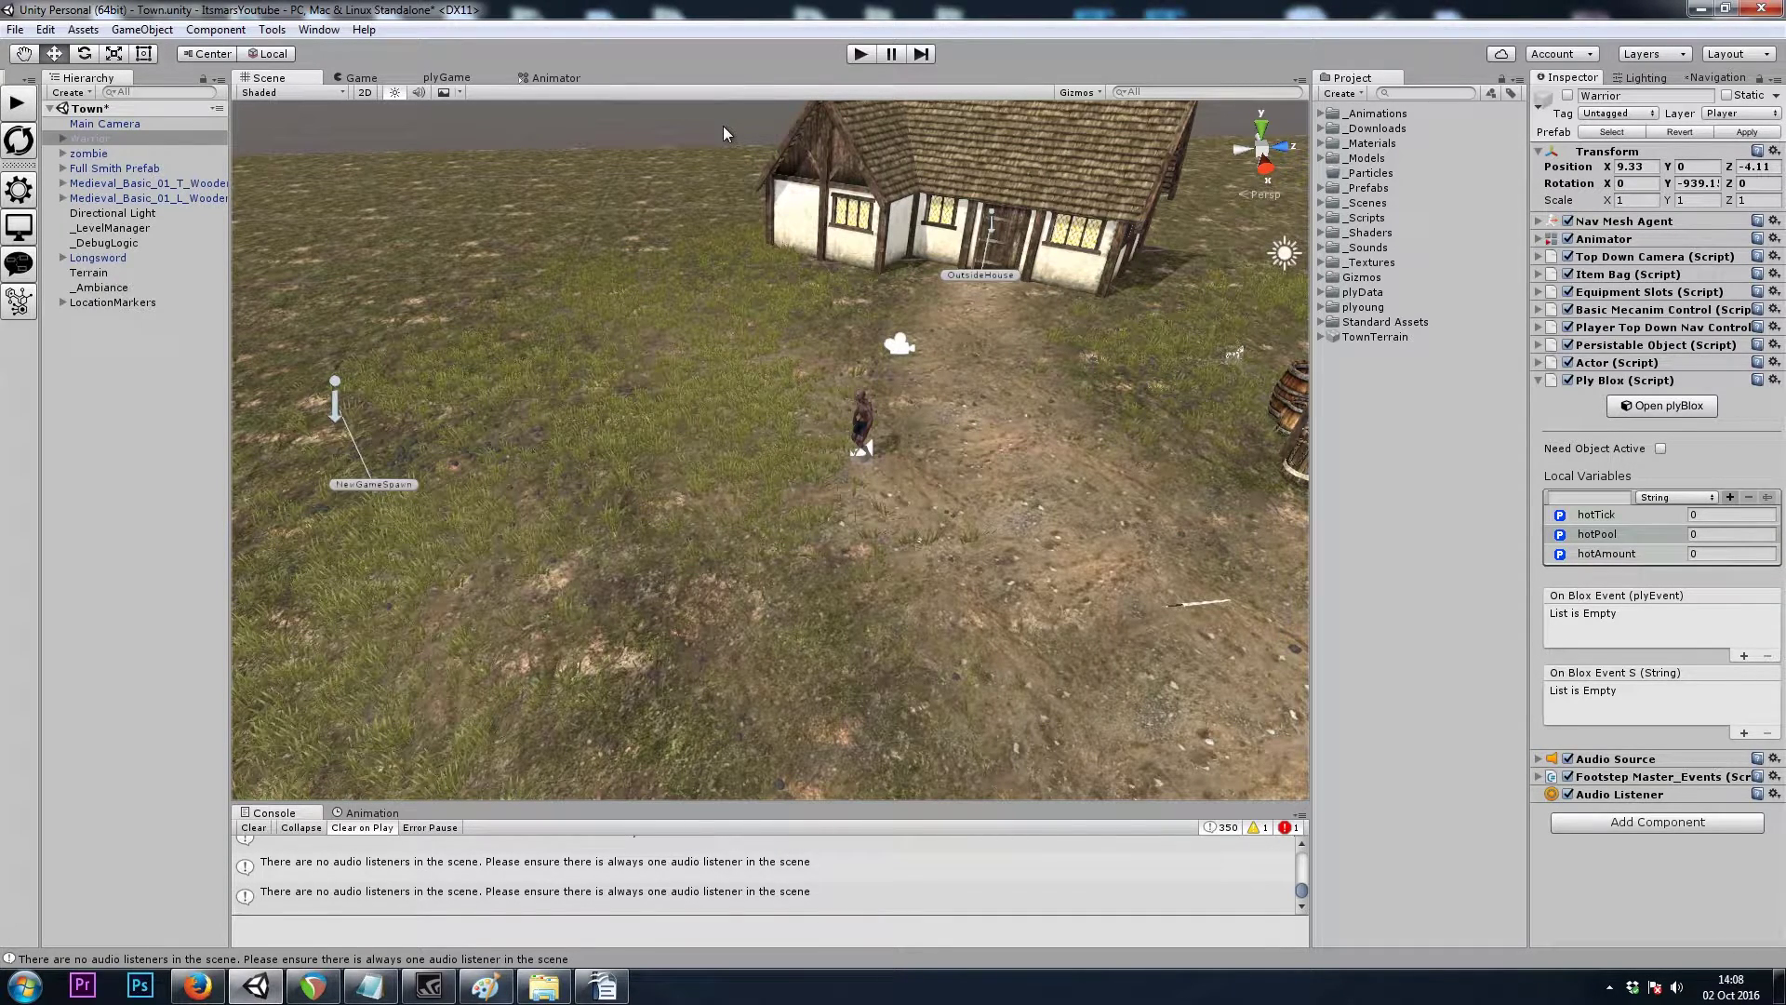
# Assign the Warrior prefab from _Prefabs/Players as the Default Player Prefab in plyGame's Player Manager
pyautogui.click(454, 78)
pyautogui.click(1020, 96)
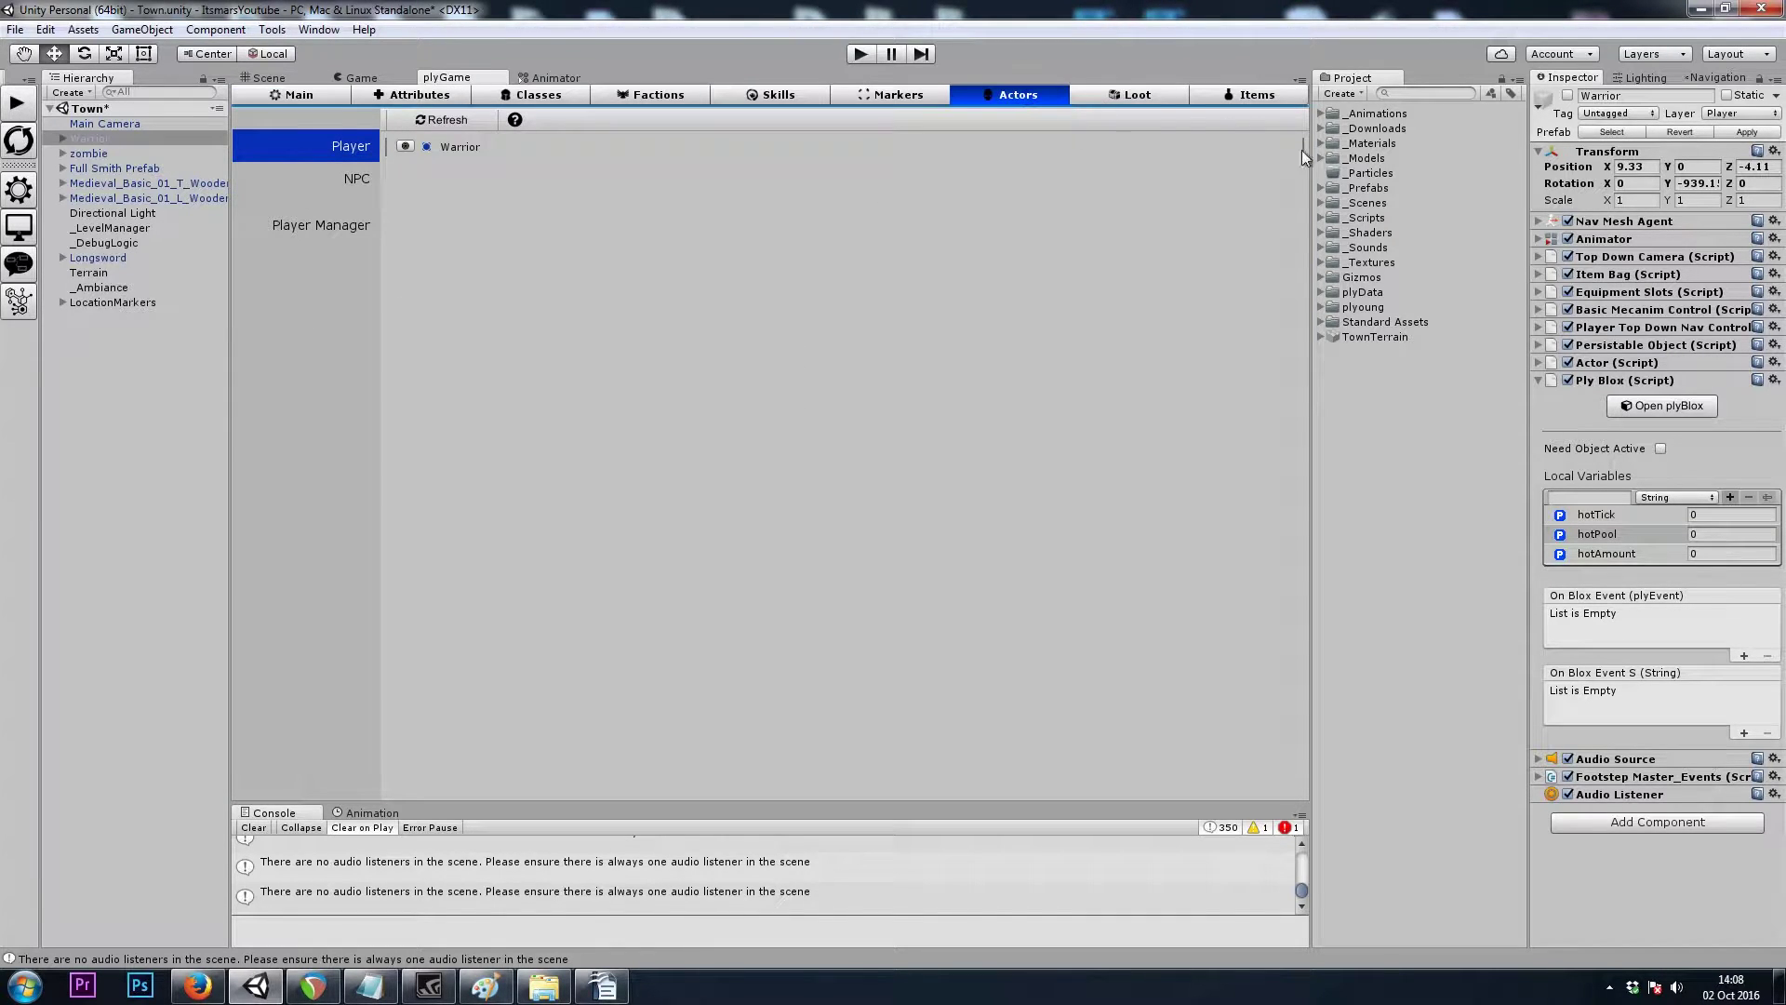
pyautogui.click(1320, 187)
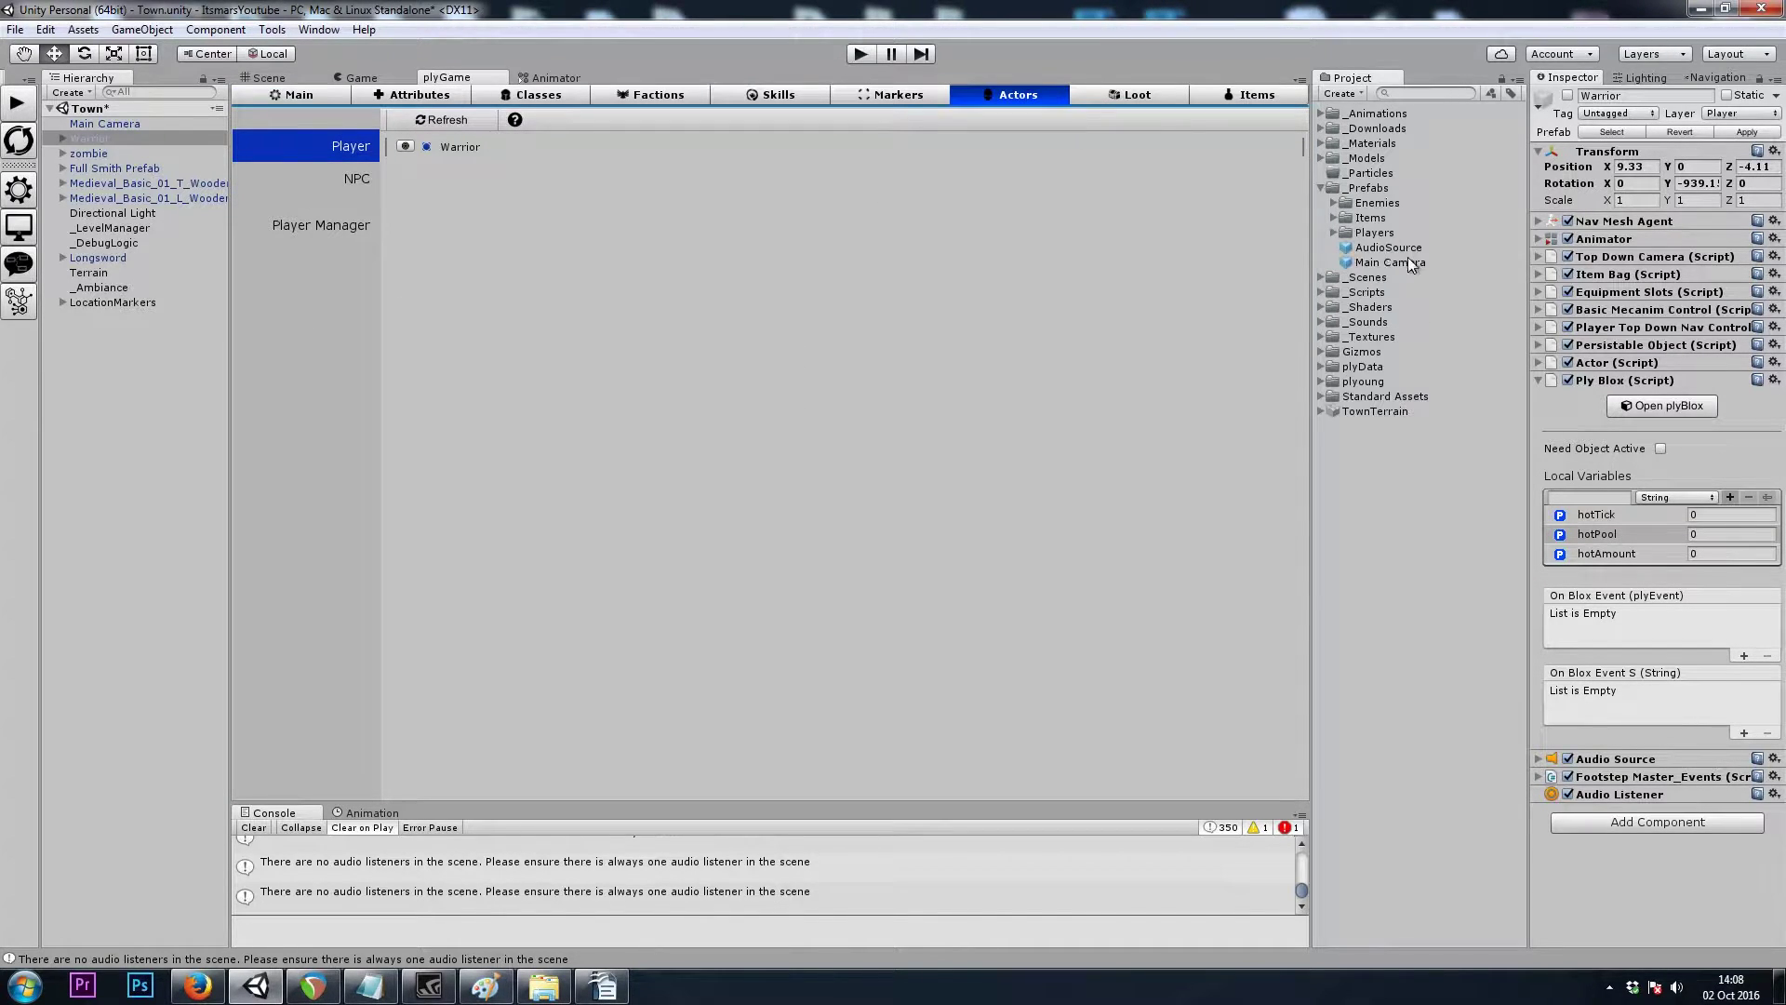
pyautogui.click(1335, 232)
pyautogui.moveTo(1384, 247); pyautogui.dragTo(460, 252)
pyautogui.click(321, 232)
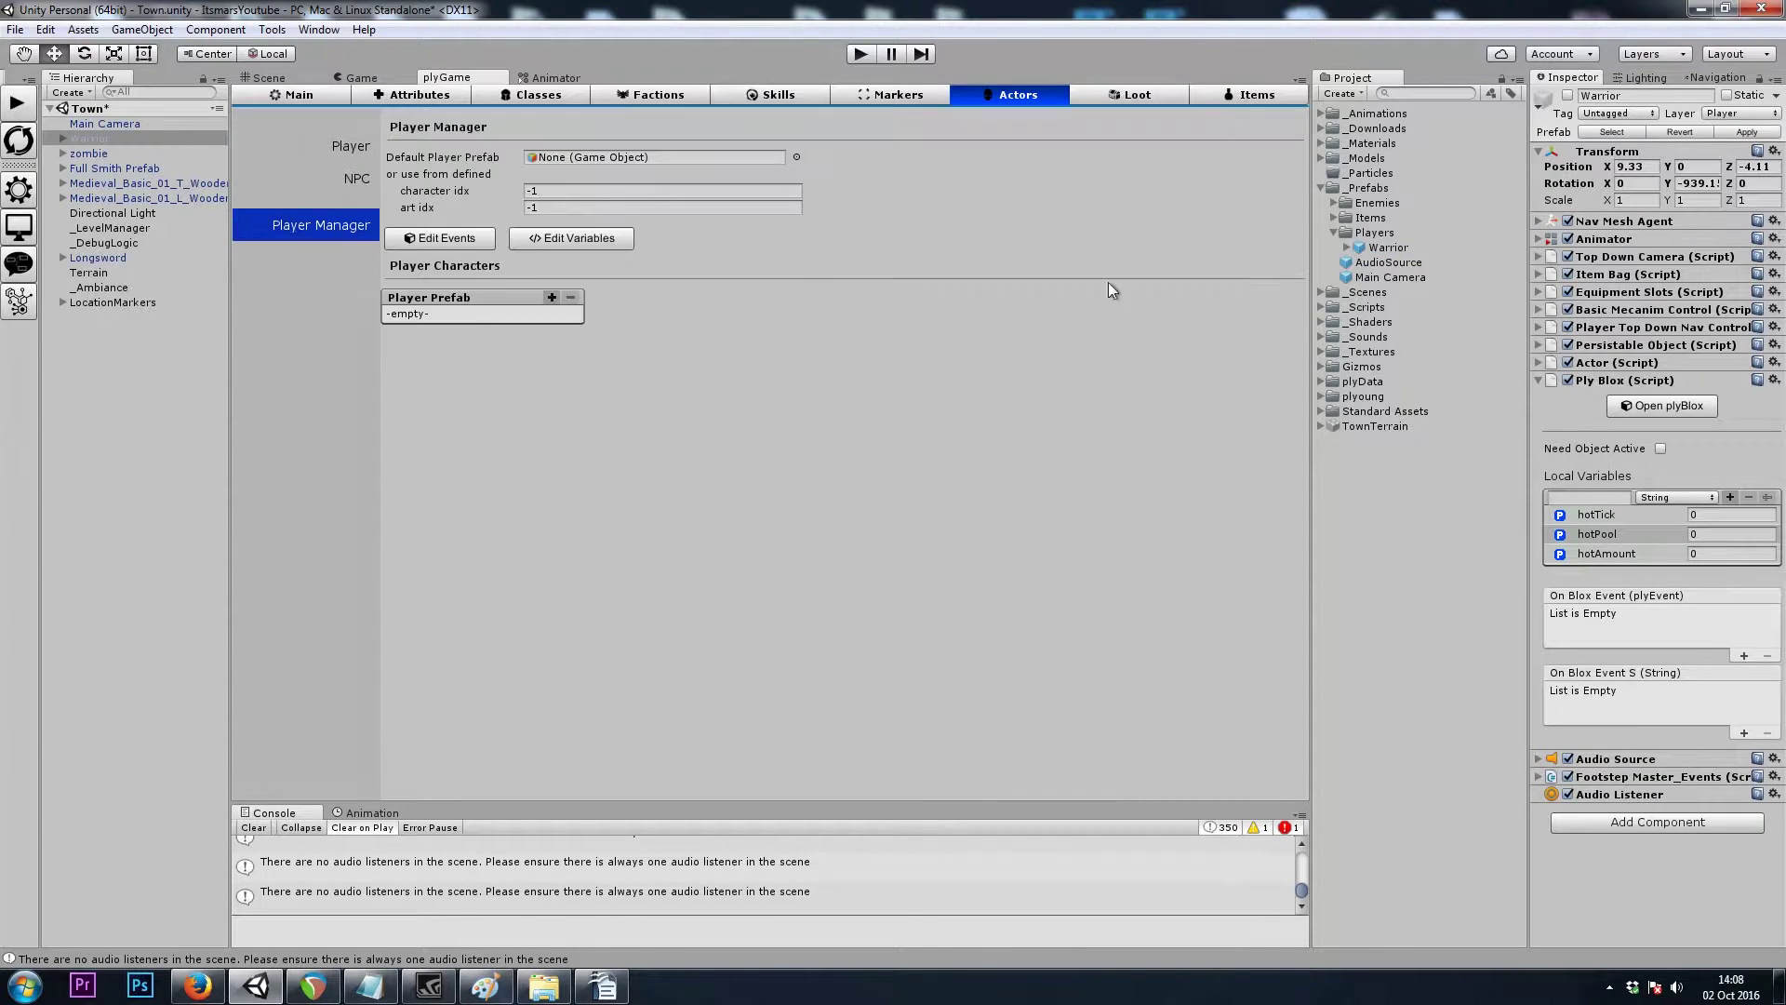
pyautogui.moveTo(1403, 259); pyautogui.dragTo(589, 158)
pyautogui.click(427, 156)
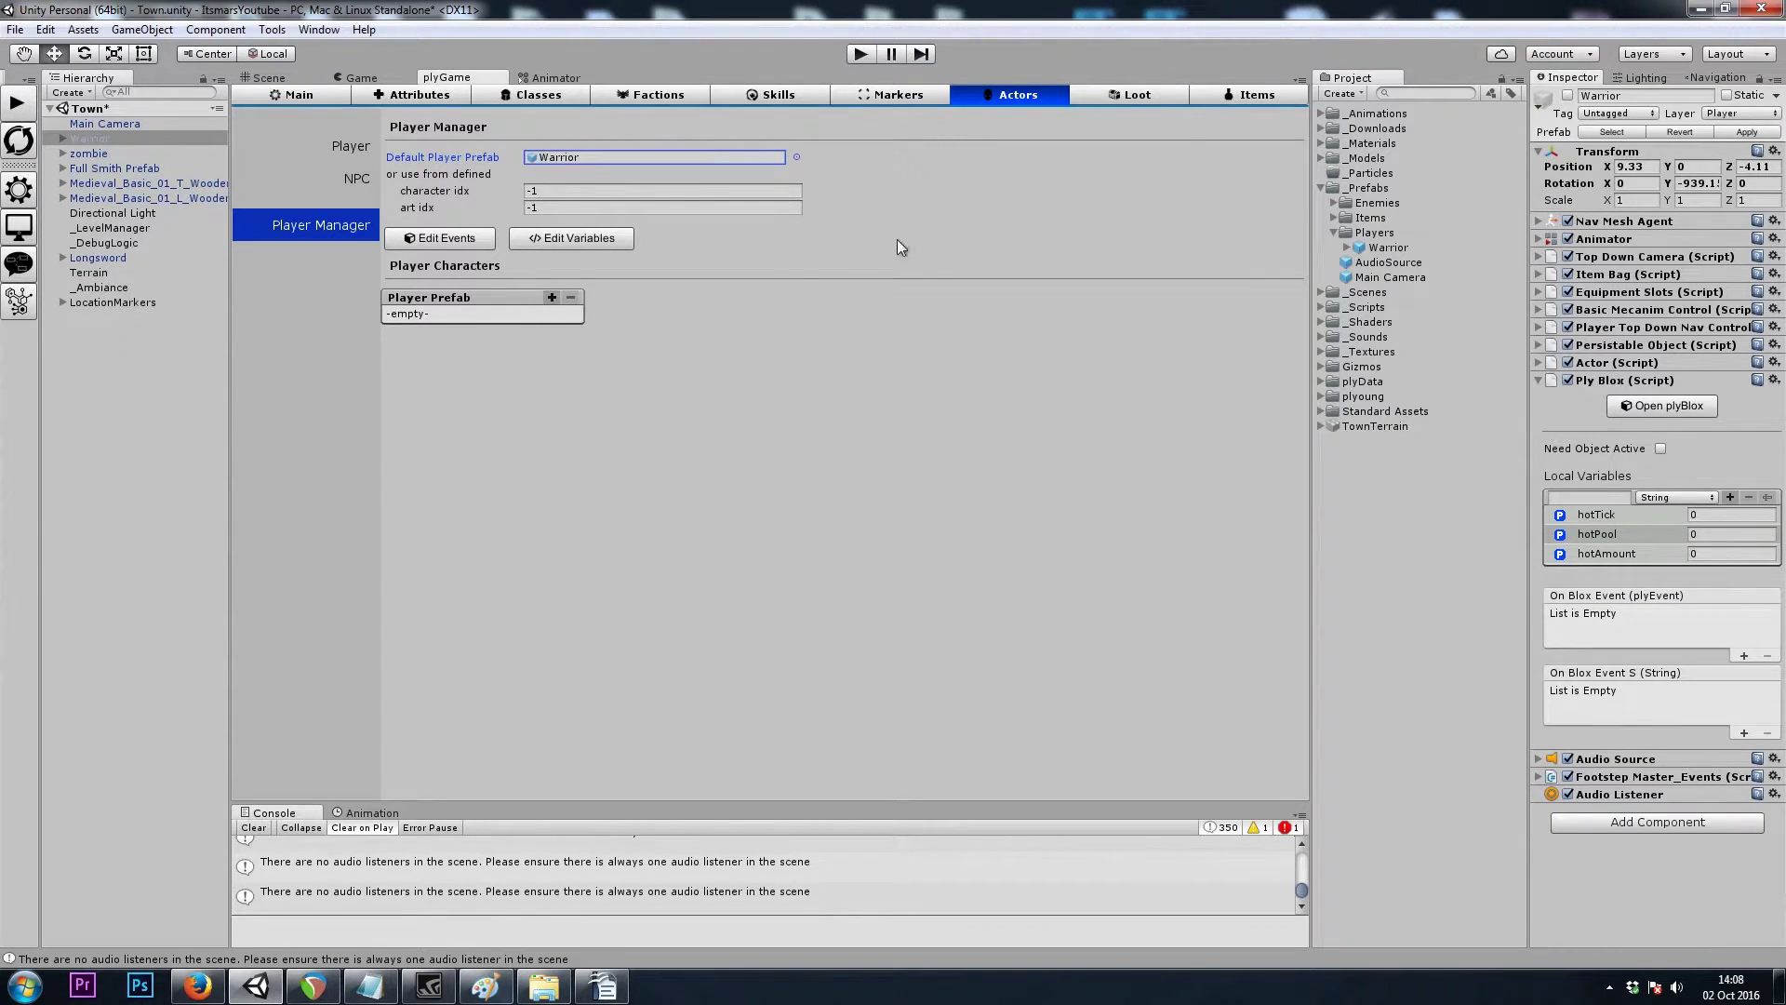
# Return to the Scene view and examine the NewGameSpawn and OutsideHouse location markers in Town
pyautogui.click(269, 78)
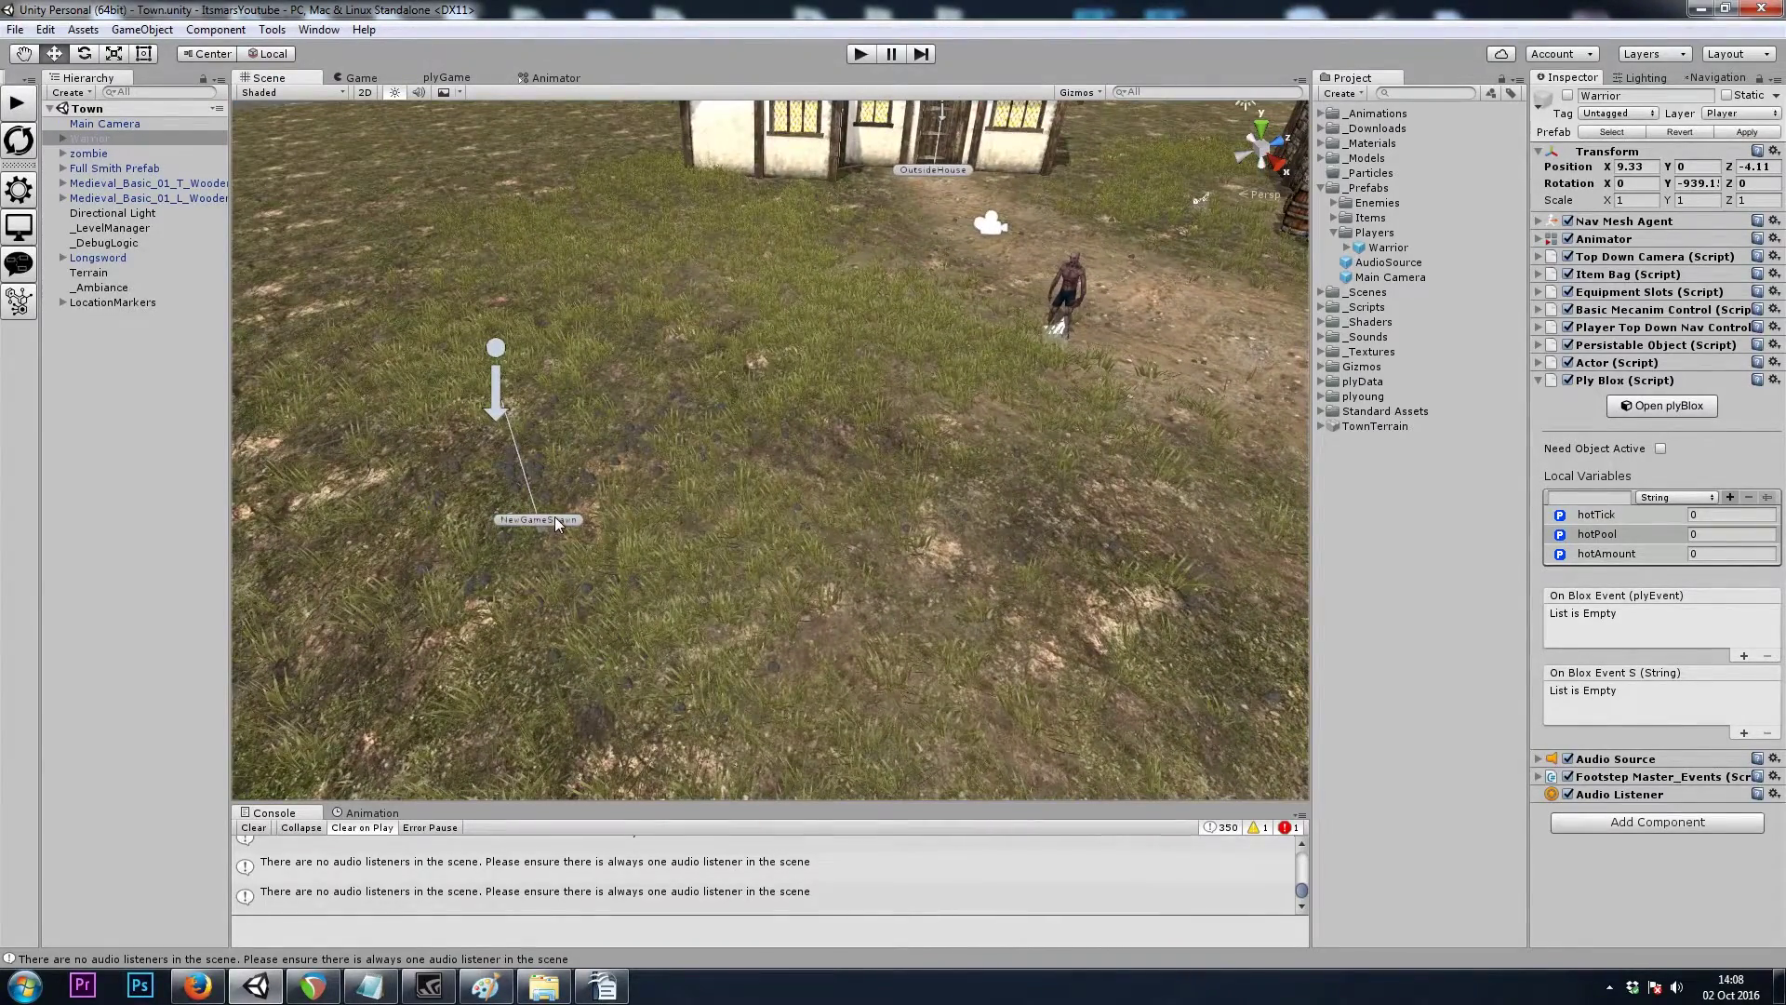
pyautogui.moveTo(845, 502); pyautogui.dragTo(758, 408, button='right')
pyautogui.press('d')
pyautogui.press('w')
pyautogui.moveTo(923, 345); pyautogui.dragTo(870, 475, button='right')
pyautogui.press('d')
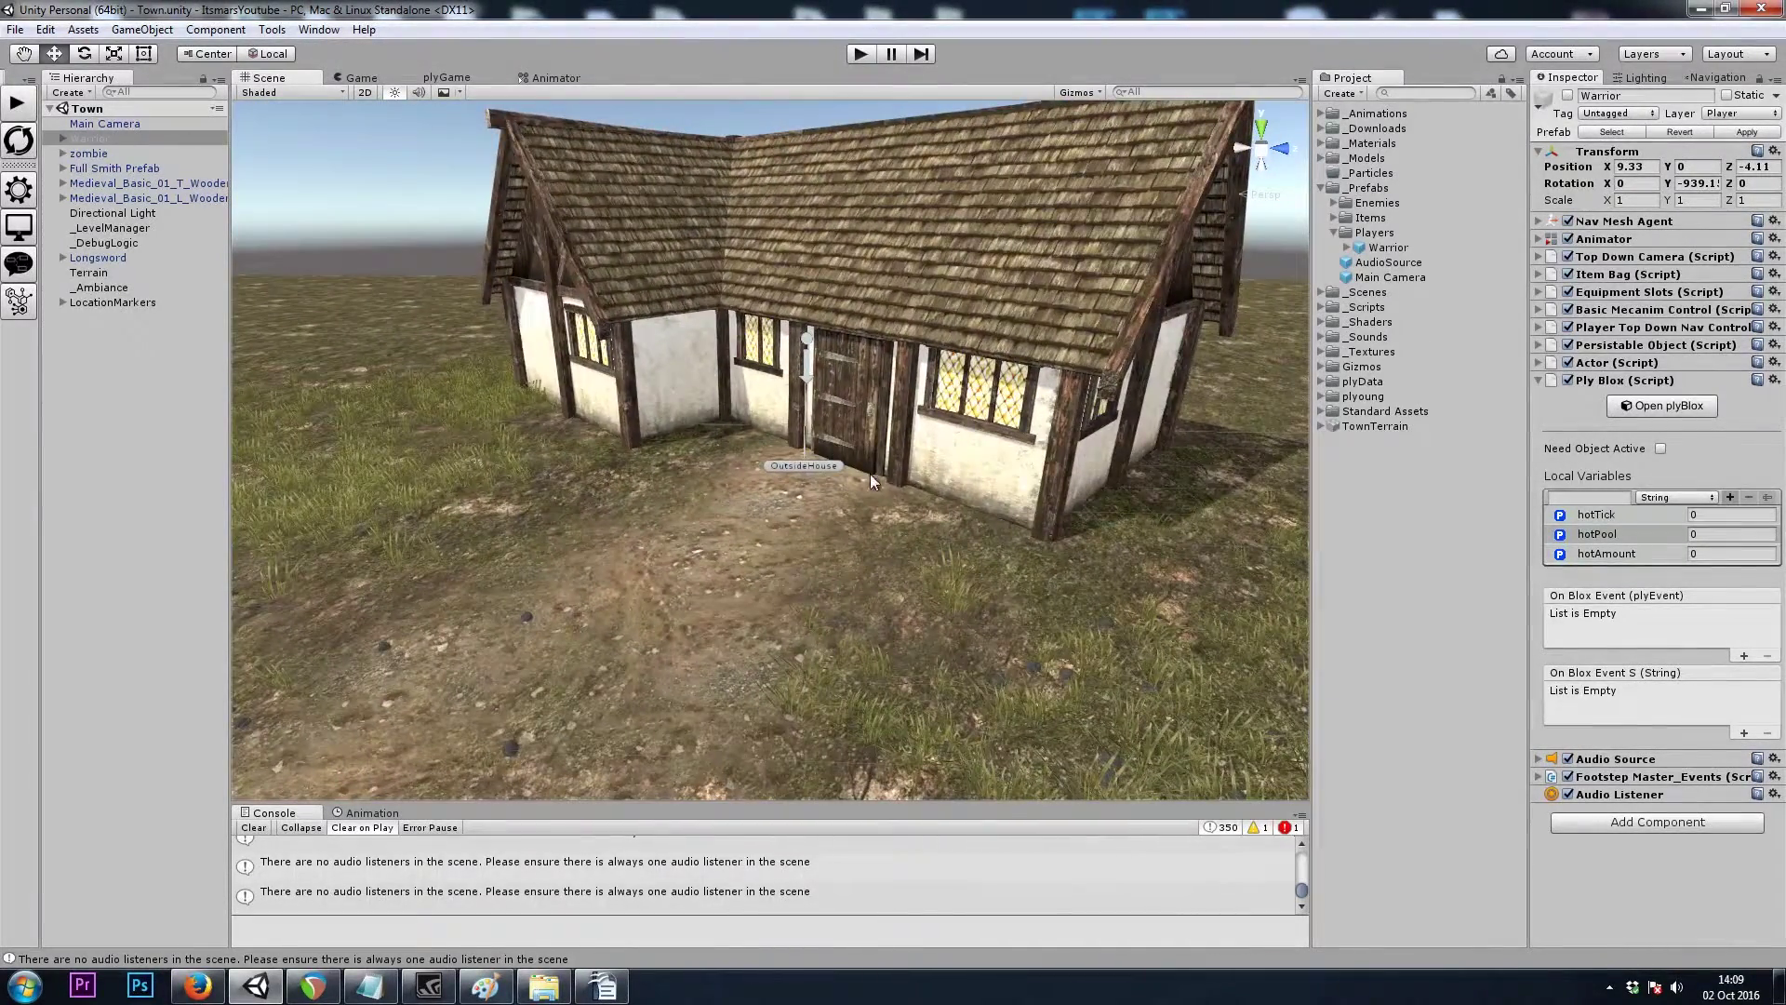
pyautogui.click(812, 468)
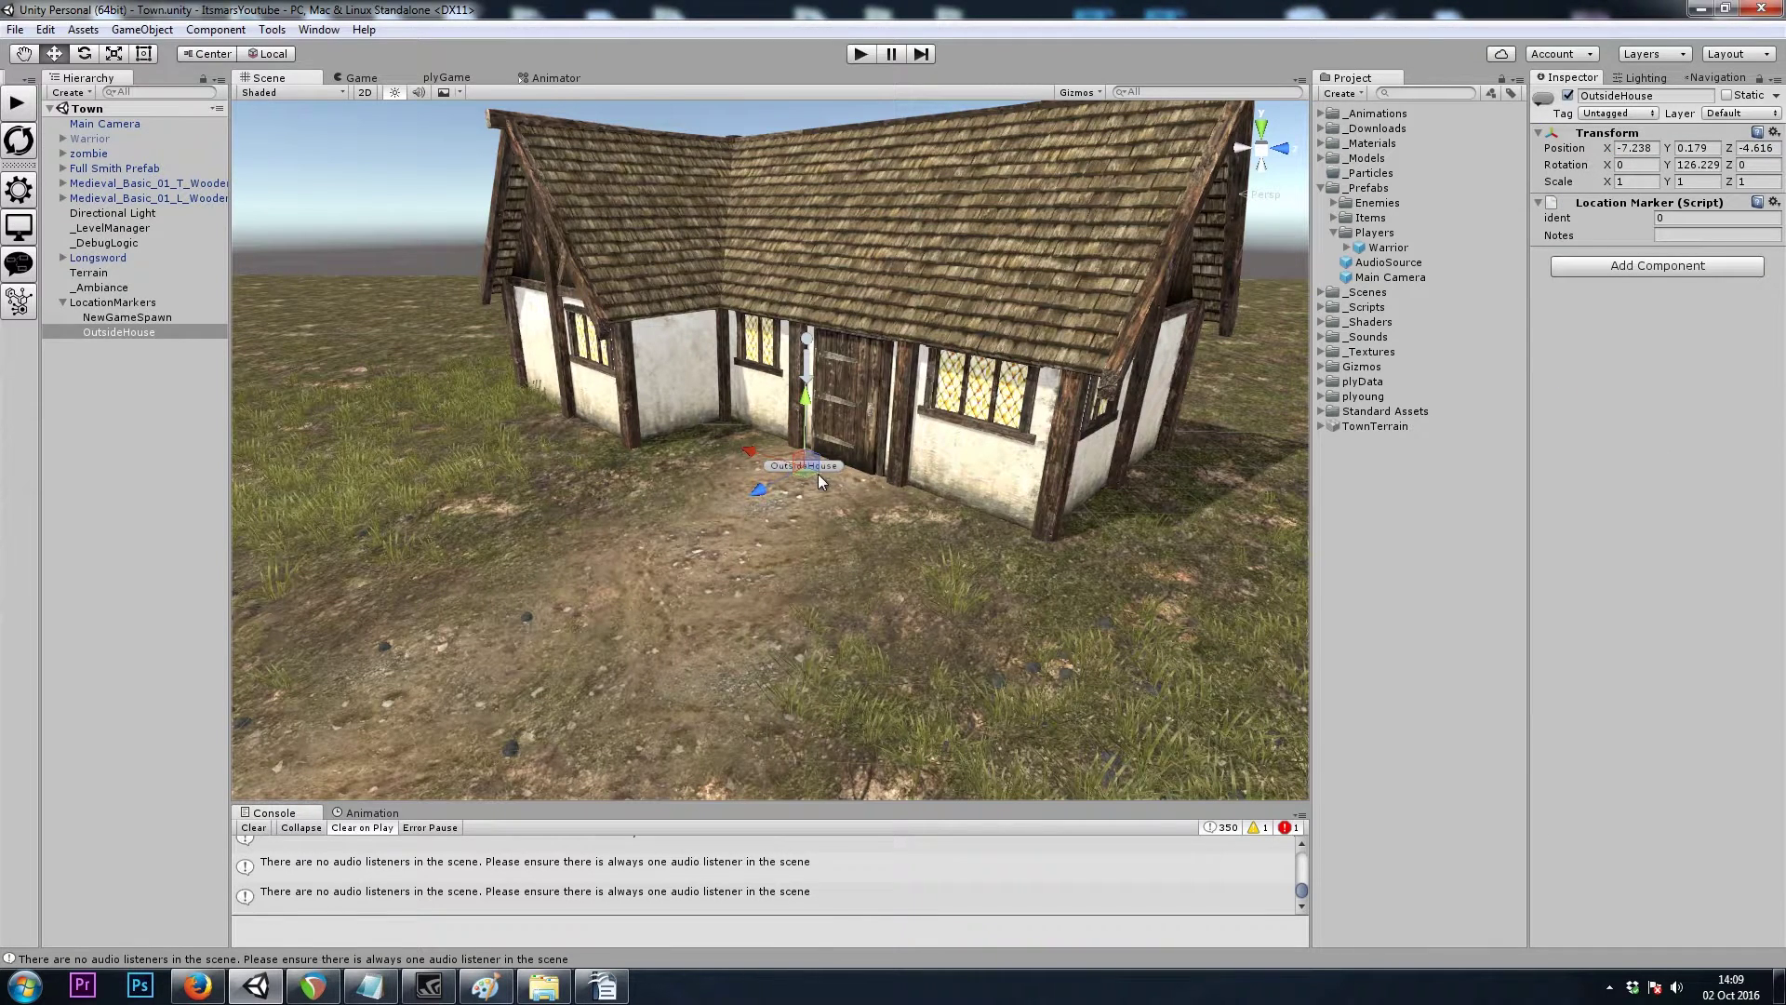
pyautogui.click(403, 244)
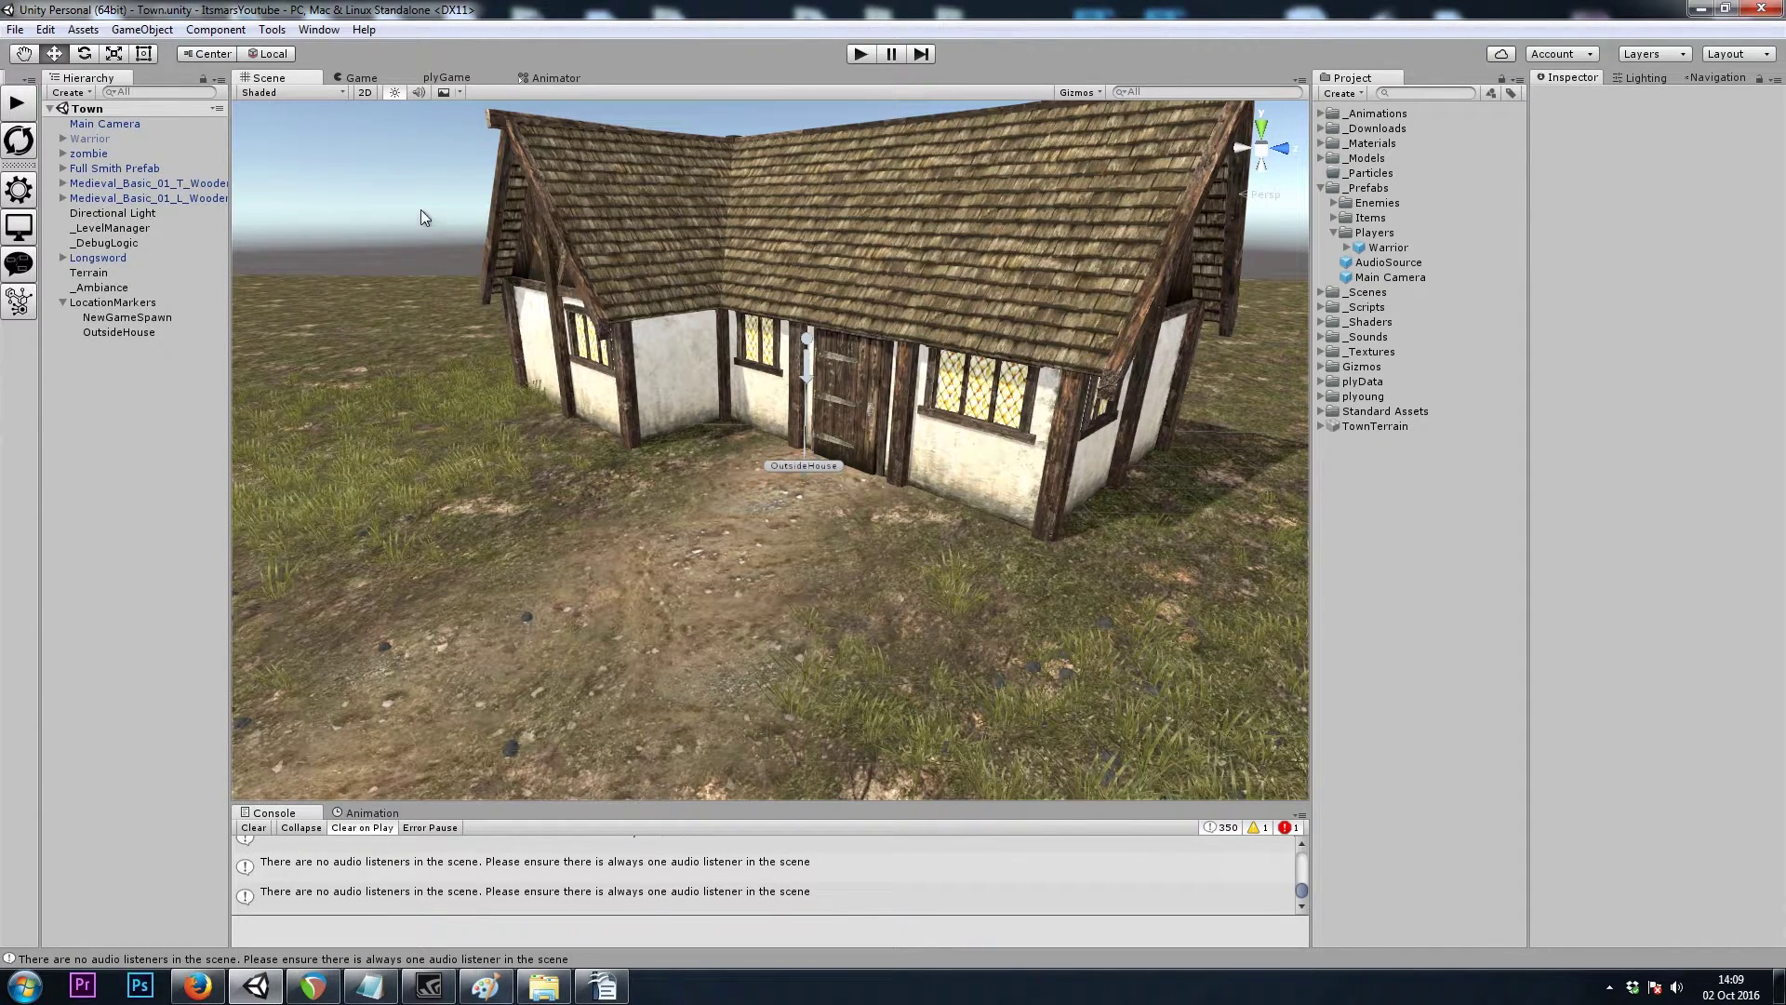
# Run the game from the main menu and test entering the Town house and leaving through its interior door
pyautogui.click(27, 101)
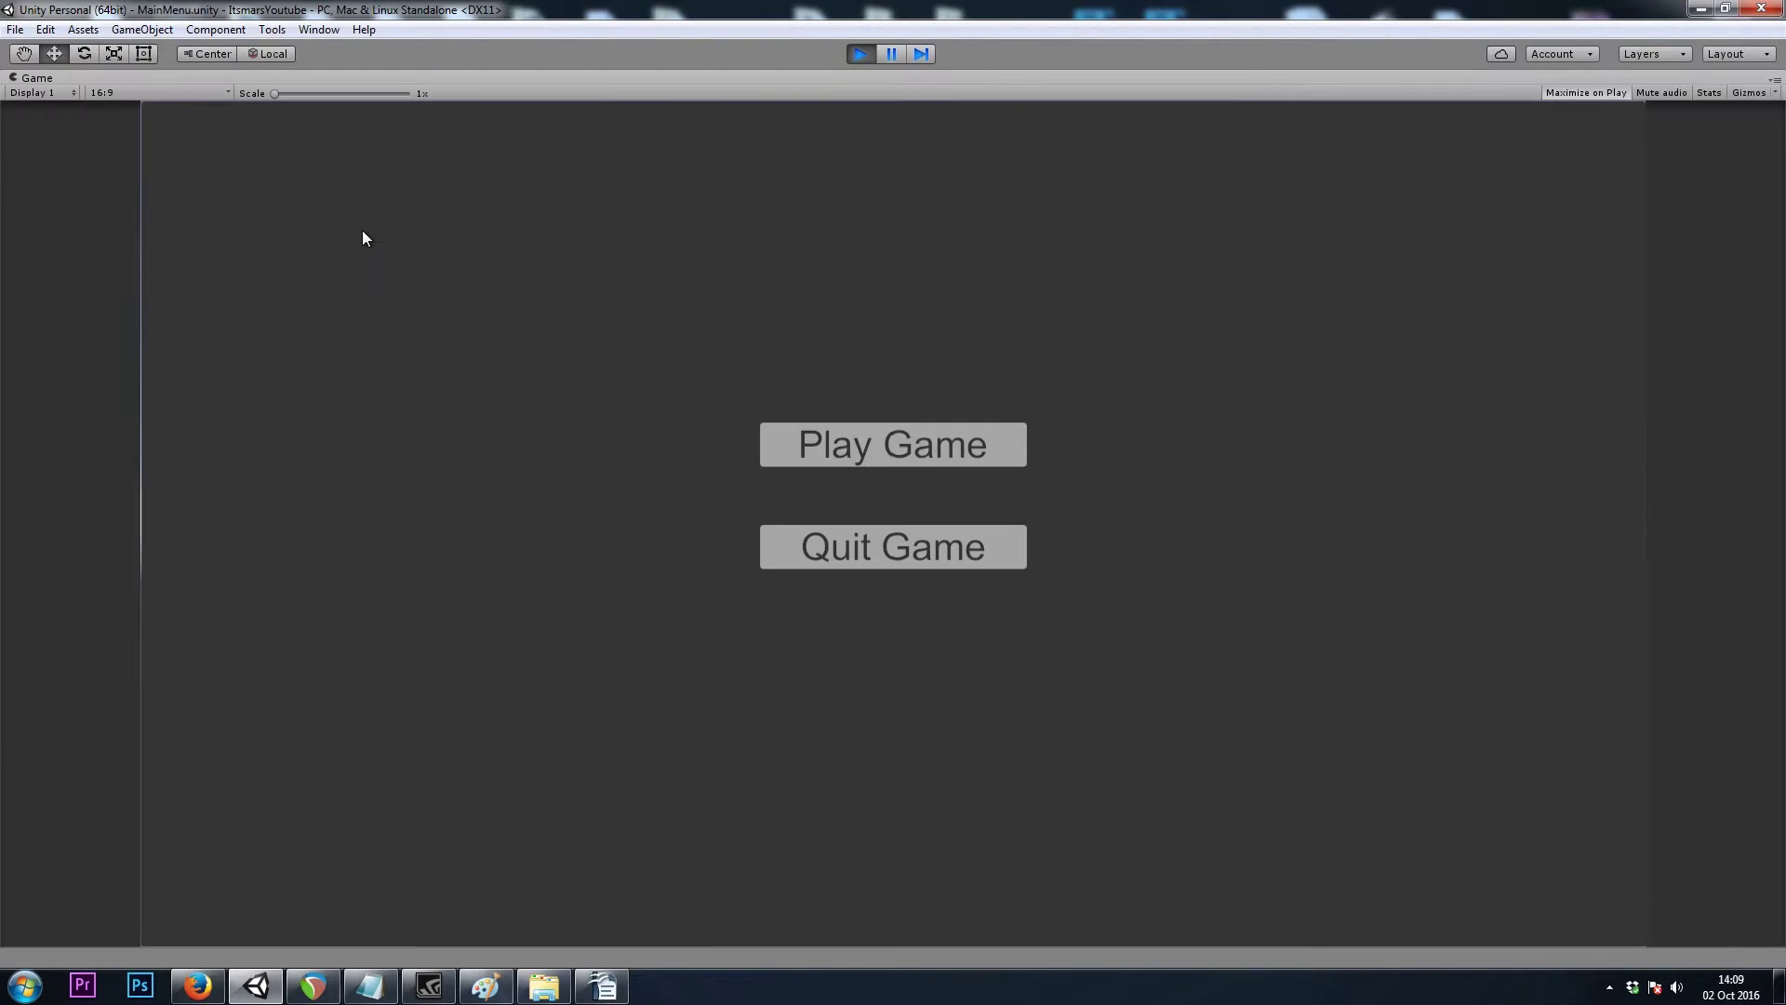
pyautogui.click(1008, 455)
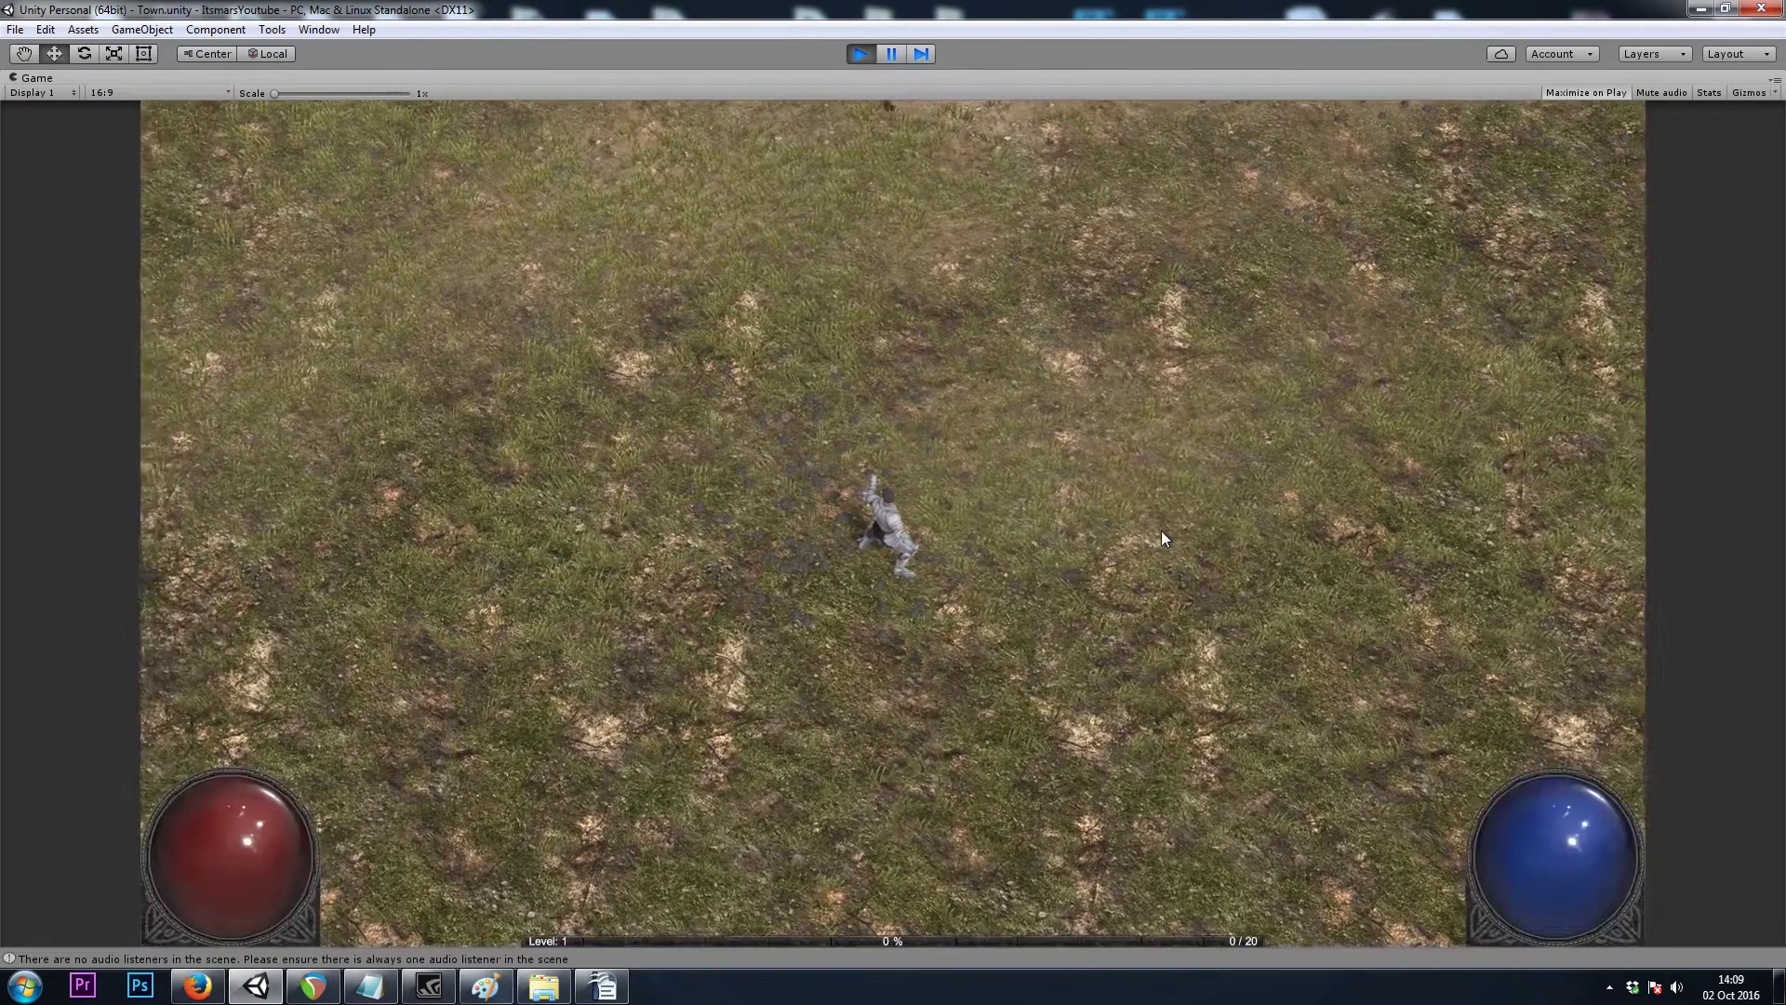
pyautogui.moveTo(950, 348)
pyautogui.mouseDown()
pyautogui.moveTo(876, 316)
pyautogui.moveTo(658, 421)
pyautogui.moveTo(677, 462)
pyautogui.moveTo(819, 494)
pyautogui.moveTo(795, 483)
pyautogui.mouseUp()
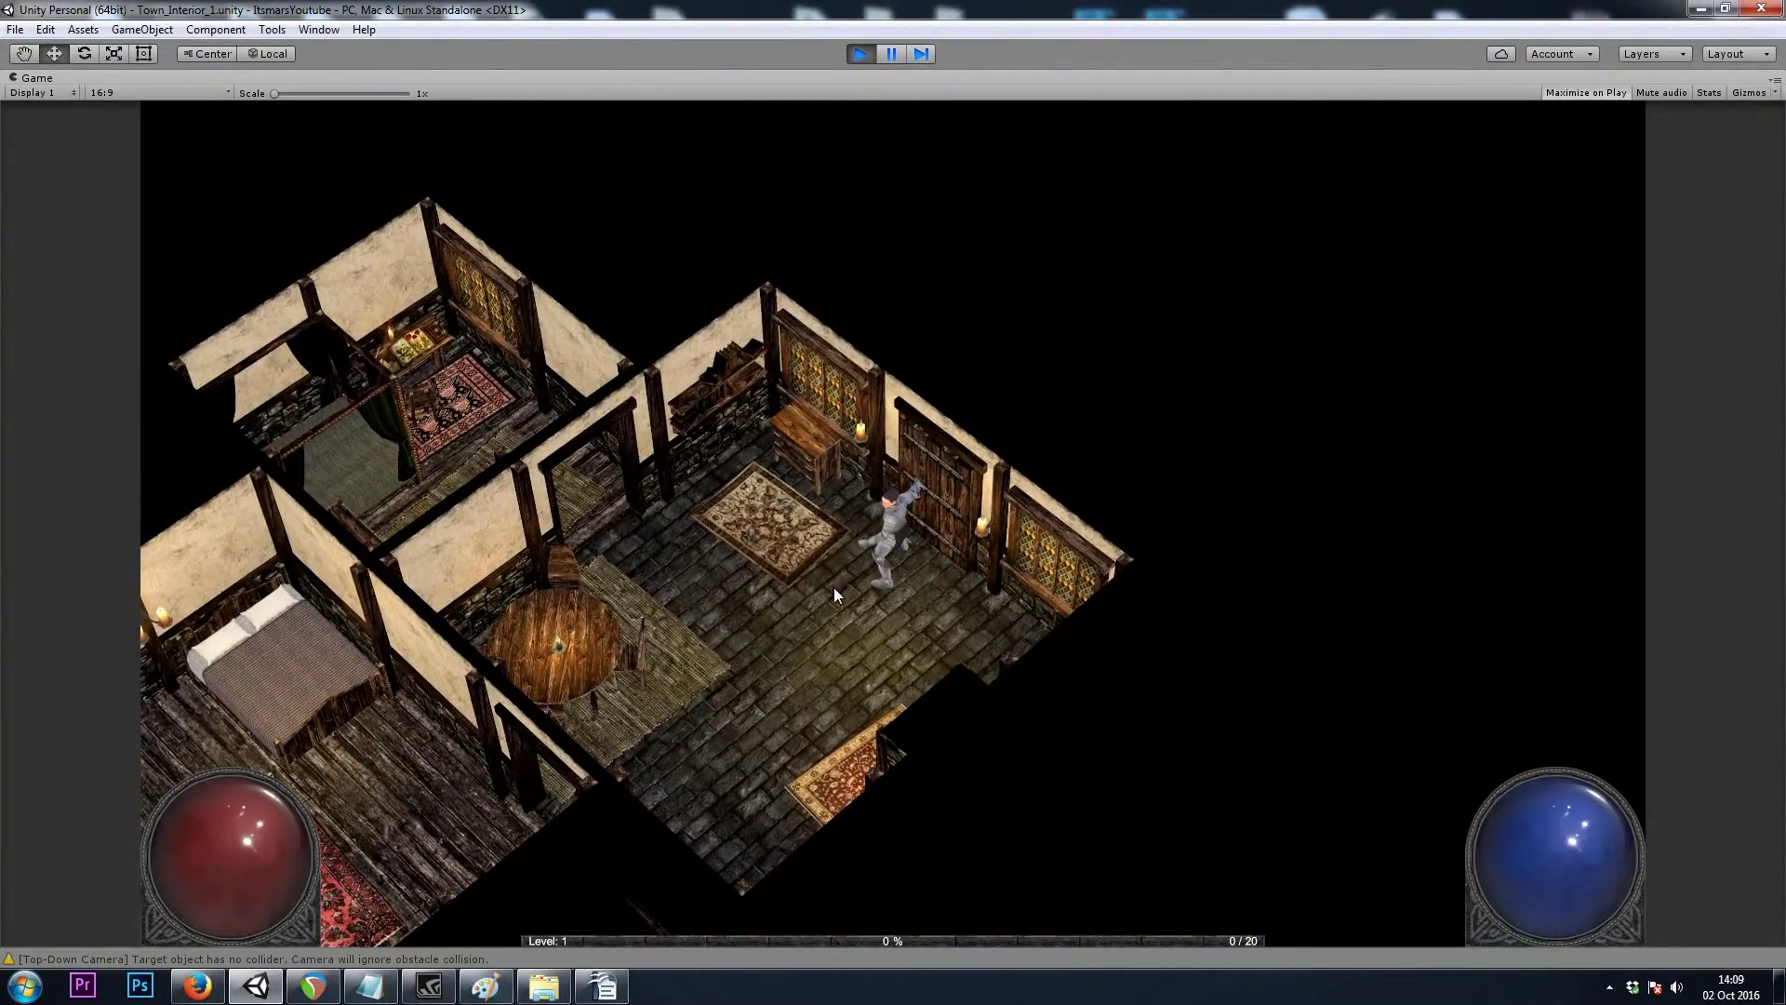
pyautogui.moveTo(834, 588)
pyautogui.mouseDown()
pyautogui.moveTo(755, 579)
pyautogui.moveTo(945, 622)
pyautogui.mouseUp()
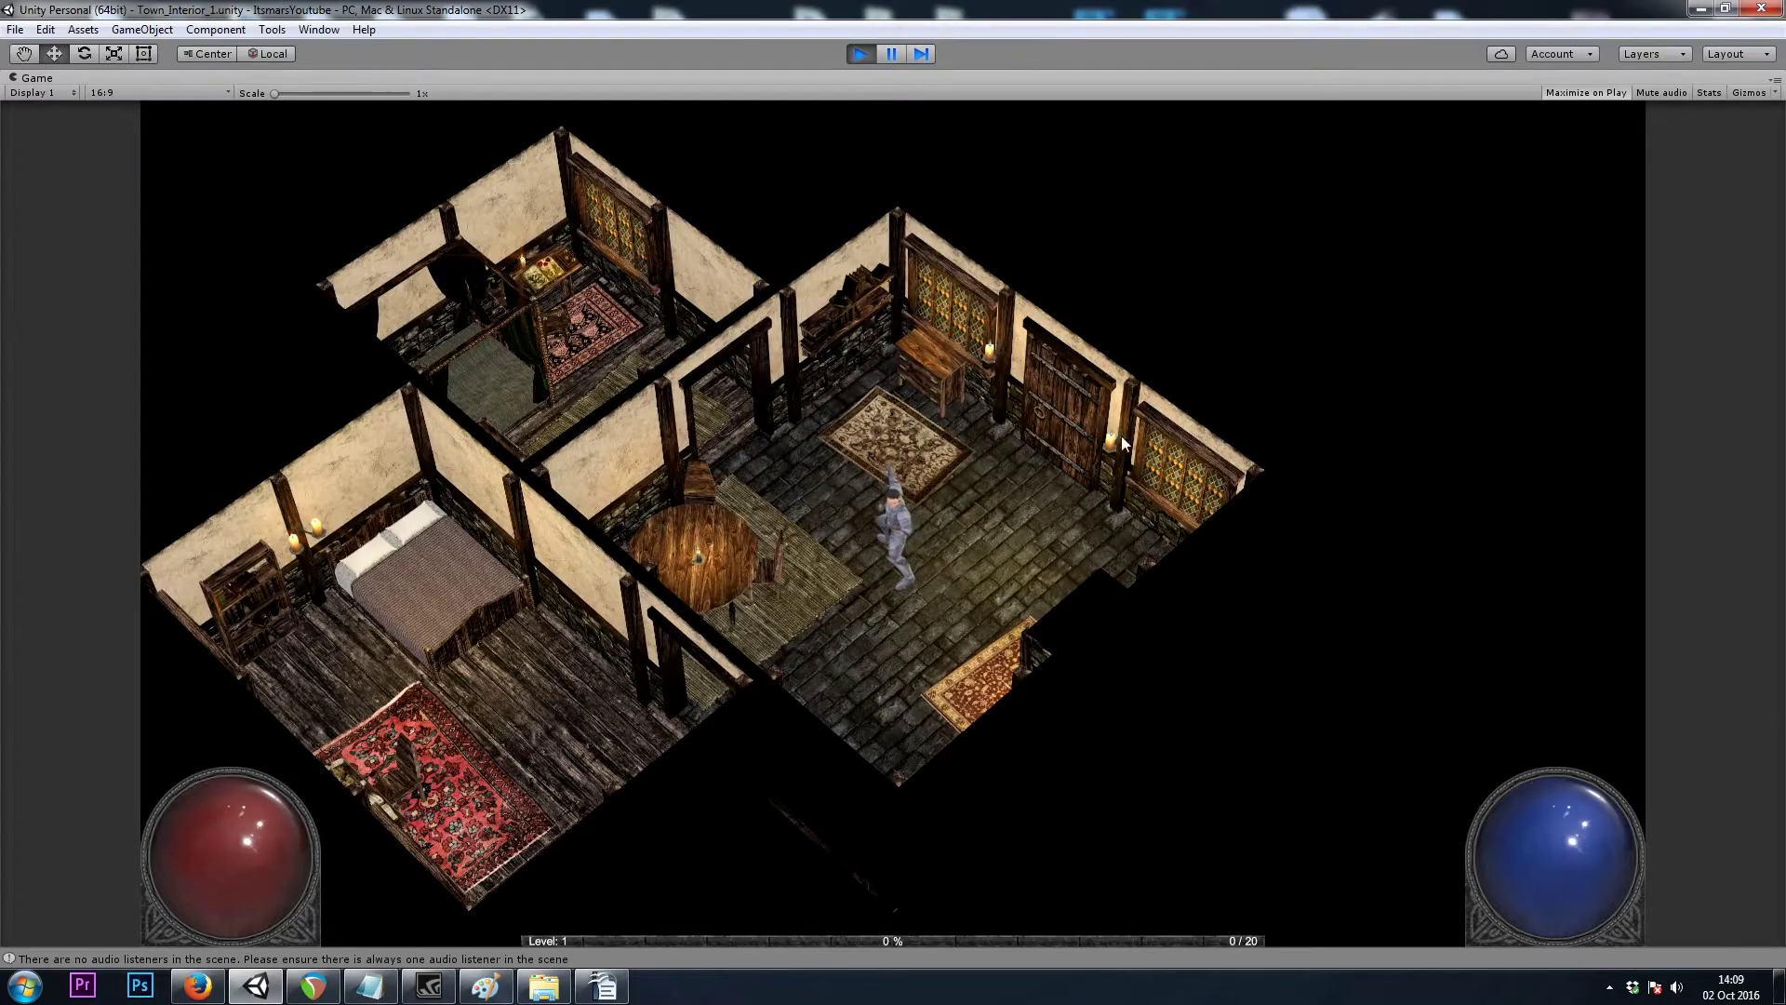
pyautogui.click(1041, 428)
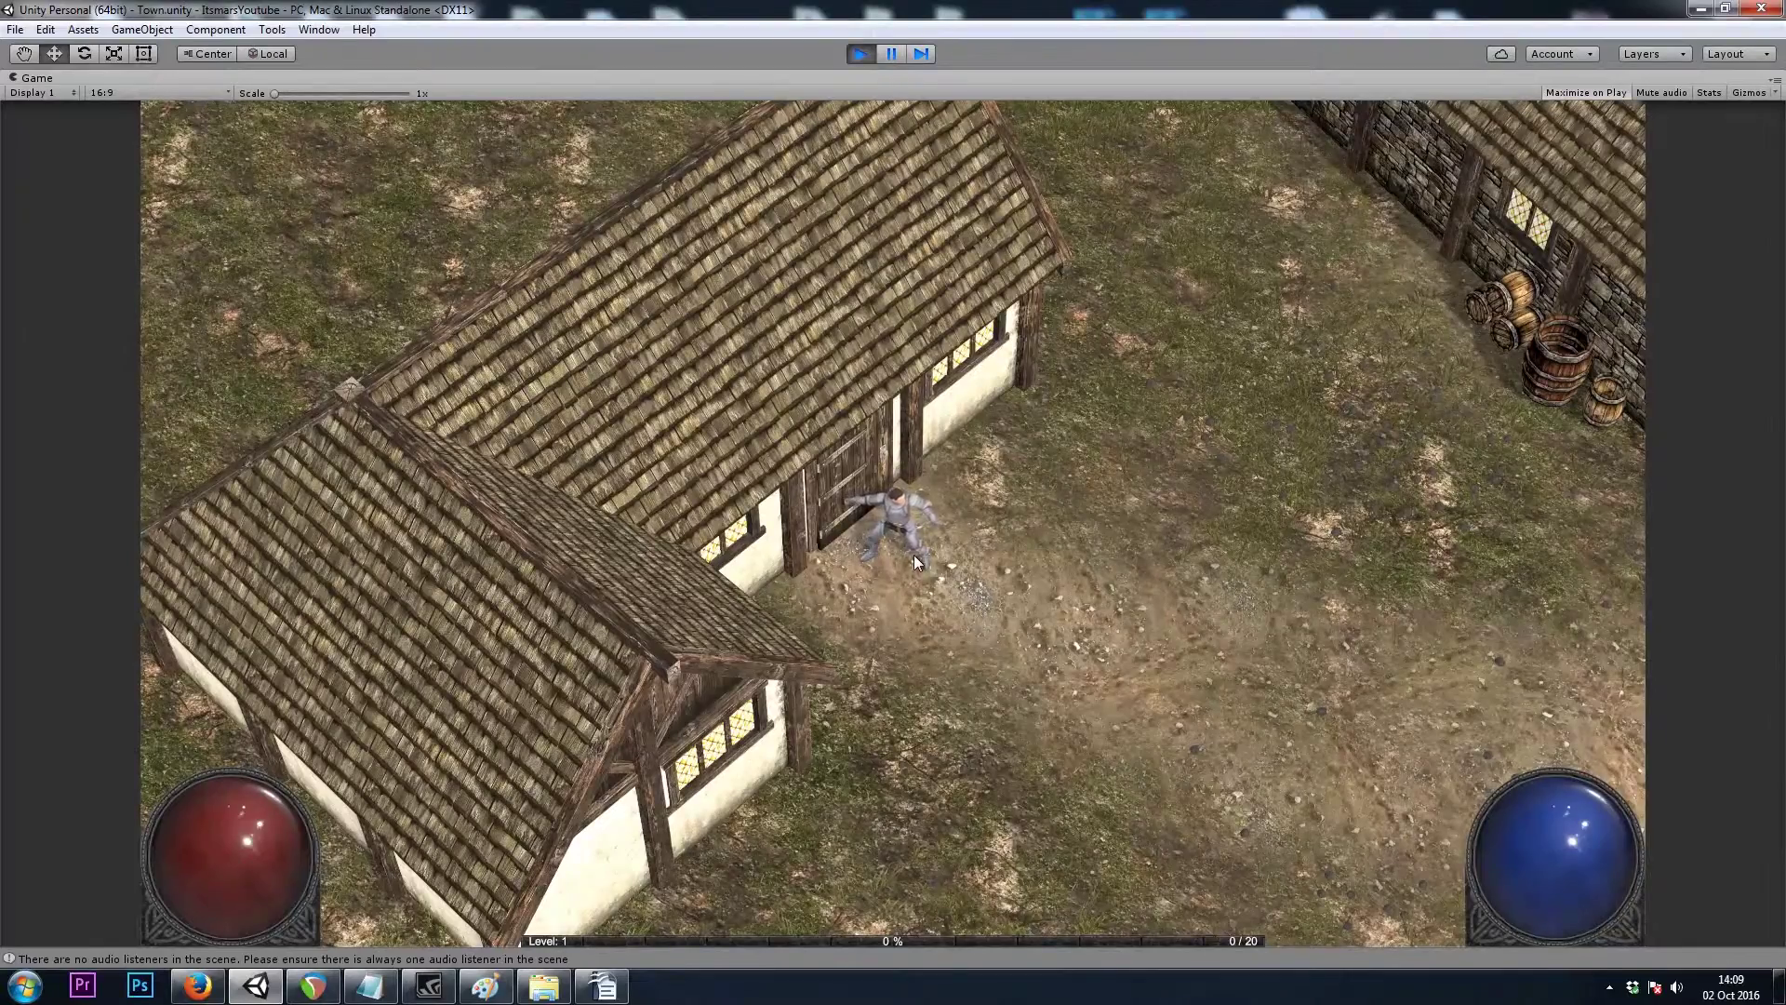
# Walk the player around outside the Town house in the running game
pyautogui.click(986, 621)
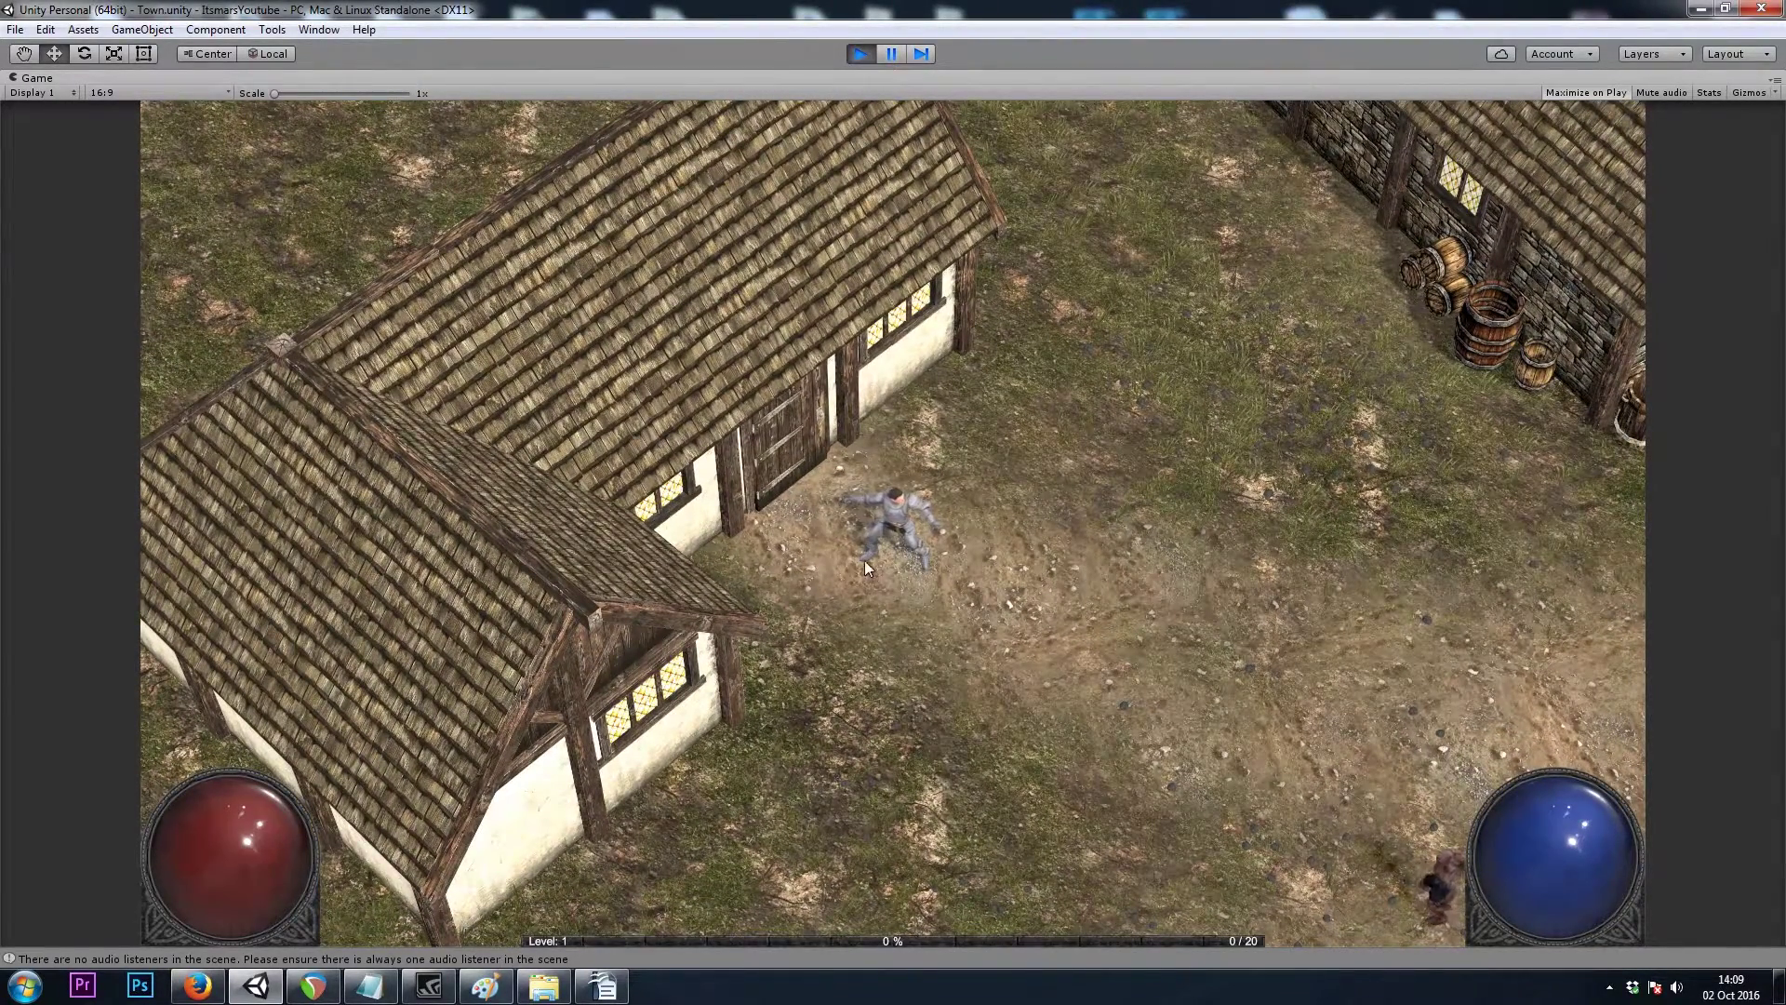
pyautogui.click(1045, 522)
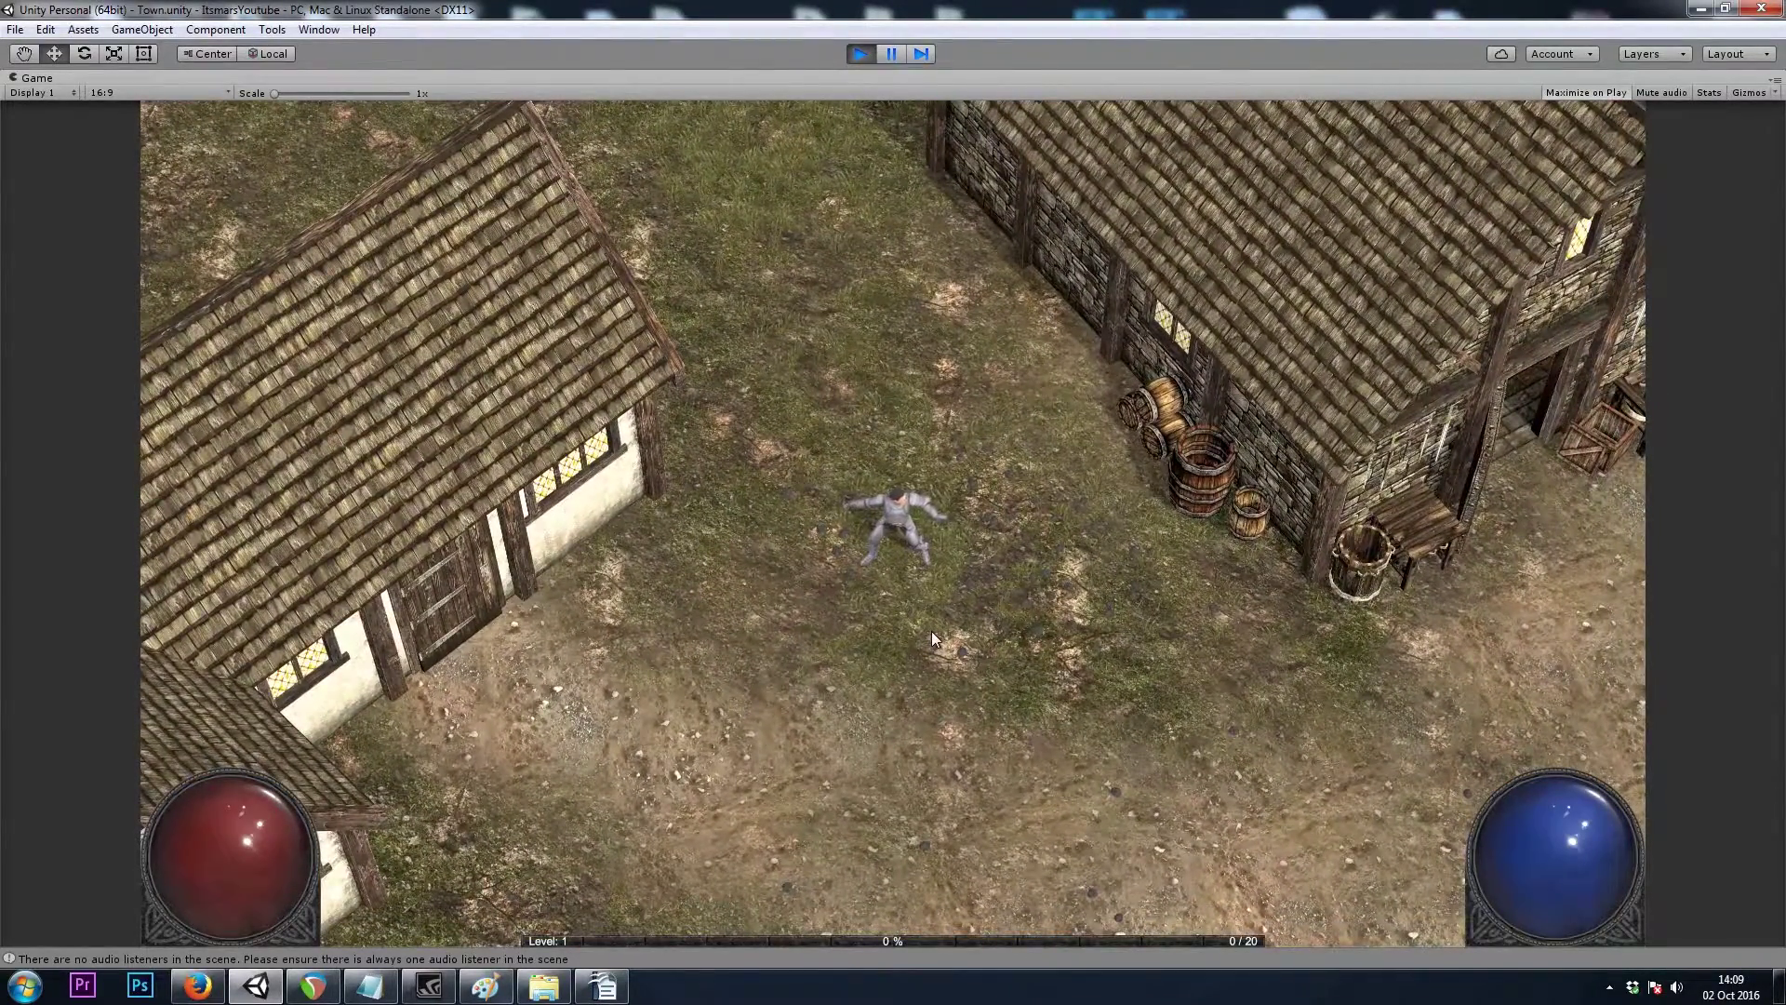
pyautogui.click(905, 631)
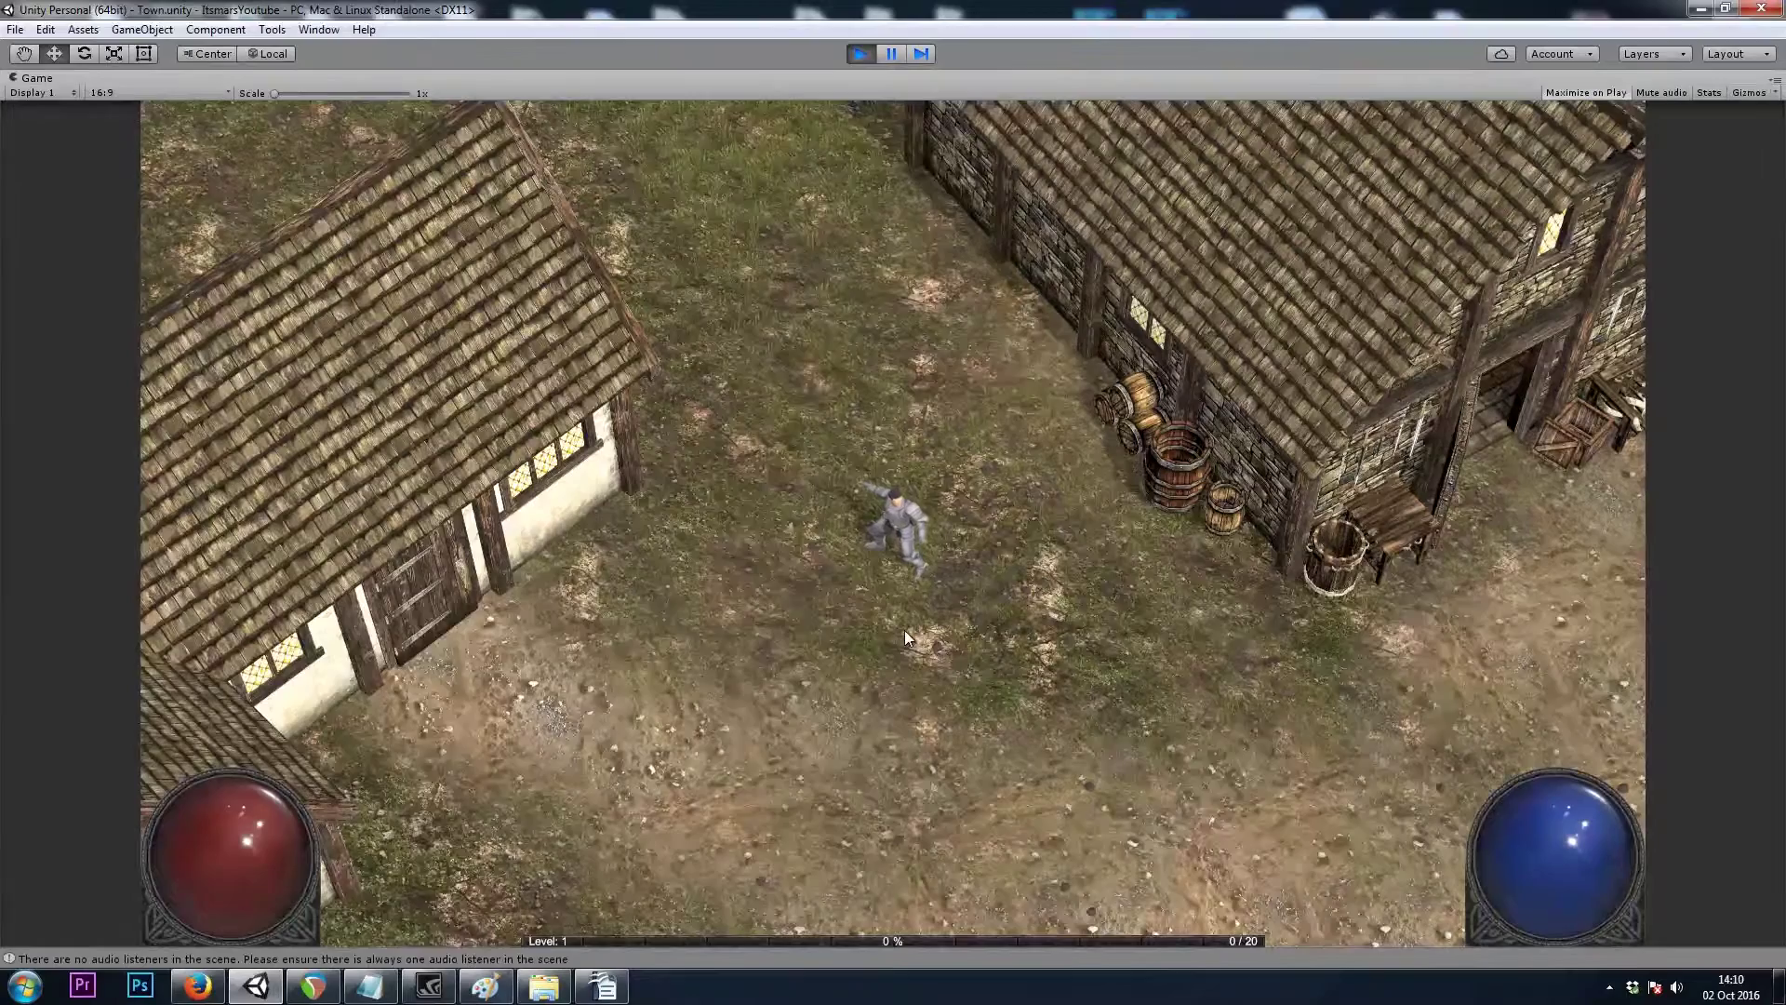